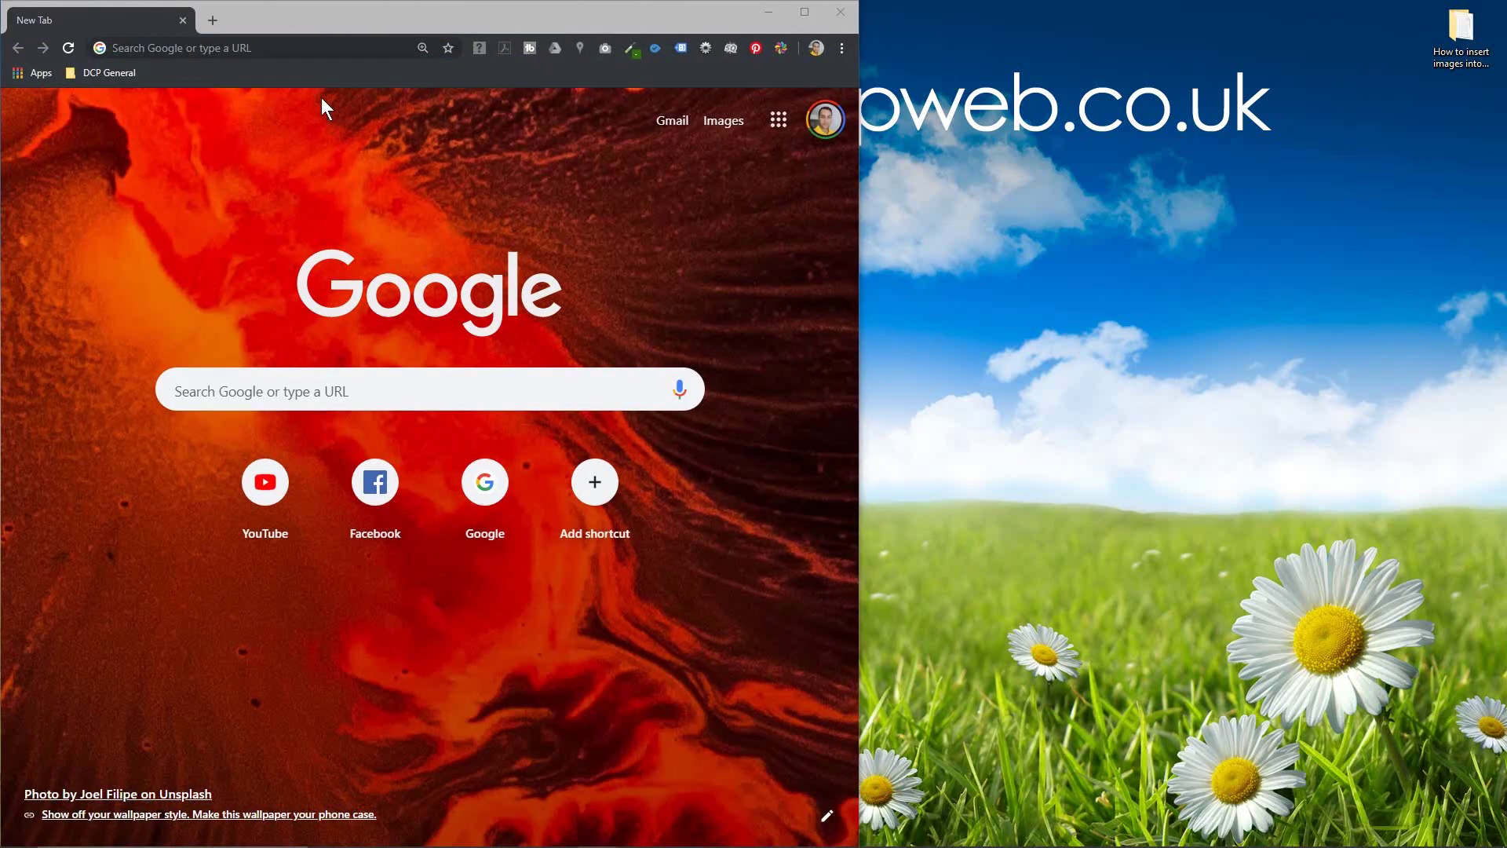
# Step: Paste the Unsplash Yosemite Valley photo URL into Chrome and load the photo page
pyautogui.click(328, 48)
pyautogui.write('https://unsplash.com/photos/NRQV-hBF10M')
pyautogui.click(327, 66)
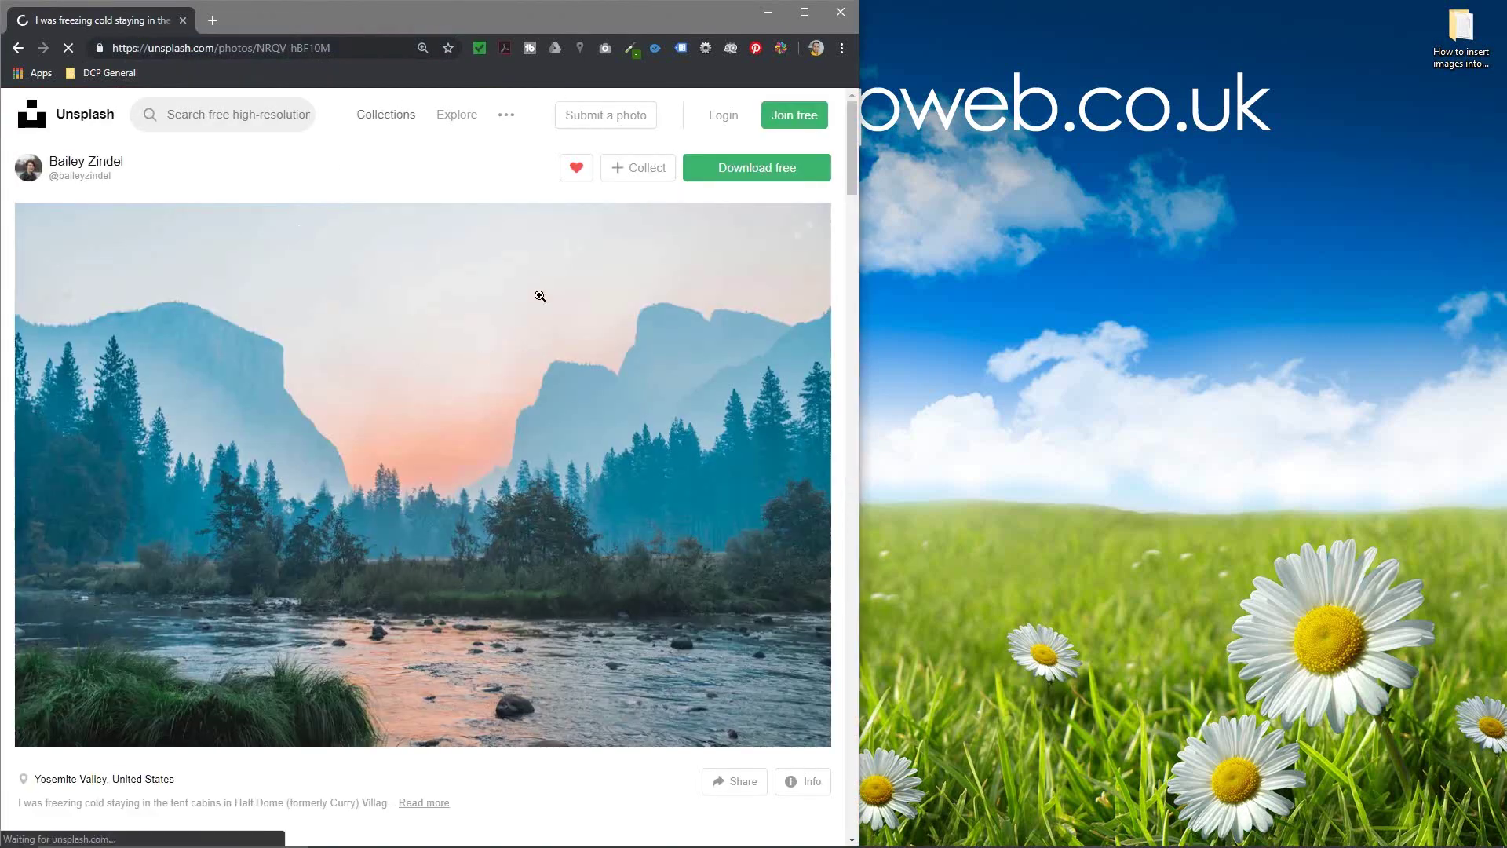
# Step: Open the project's Images folder snapped to the right half and select all 12 photos
pyautogui.doubleClick(1456, 39)
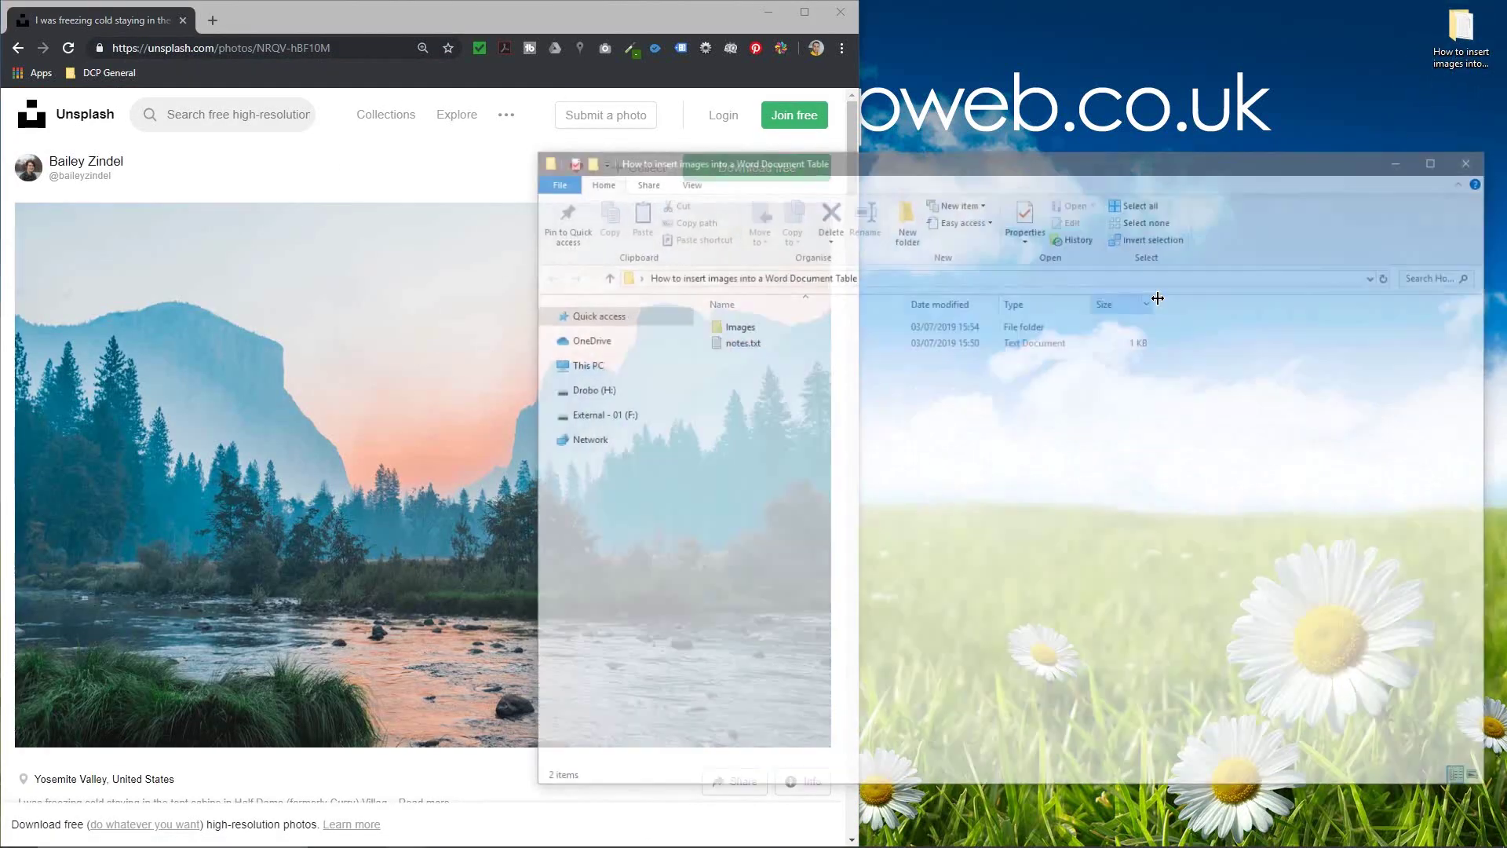
pyautogui.press('super+Right')
pyautogui.press('Return')
pyautogui.click(973, 177)
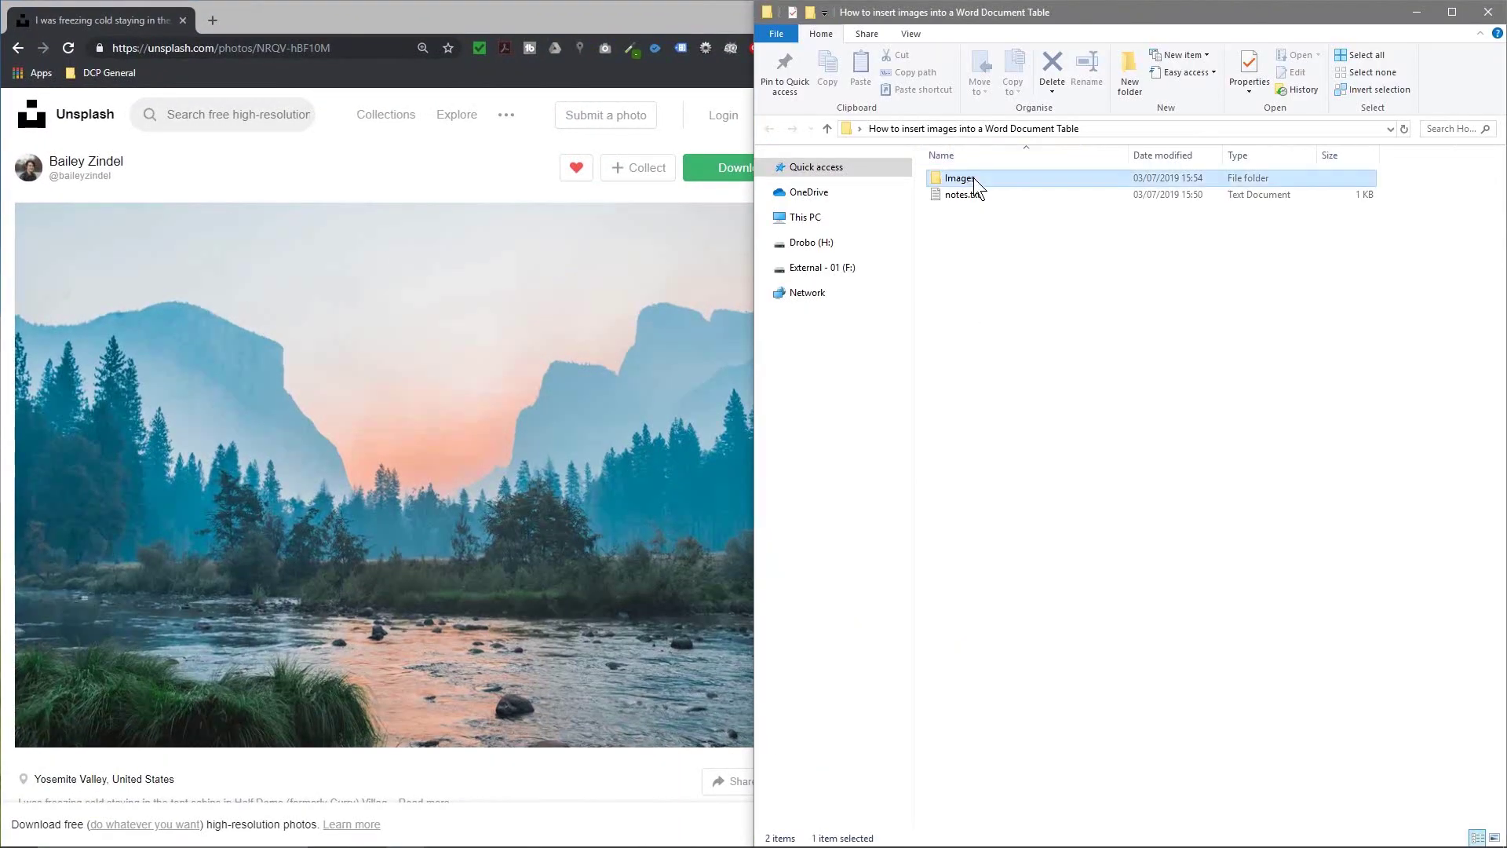
pyautogui.doubleClick(973, 178)
pyautogui.moveTo(1452, 360); pyautogui.dragTo(972, 159)
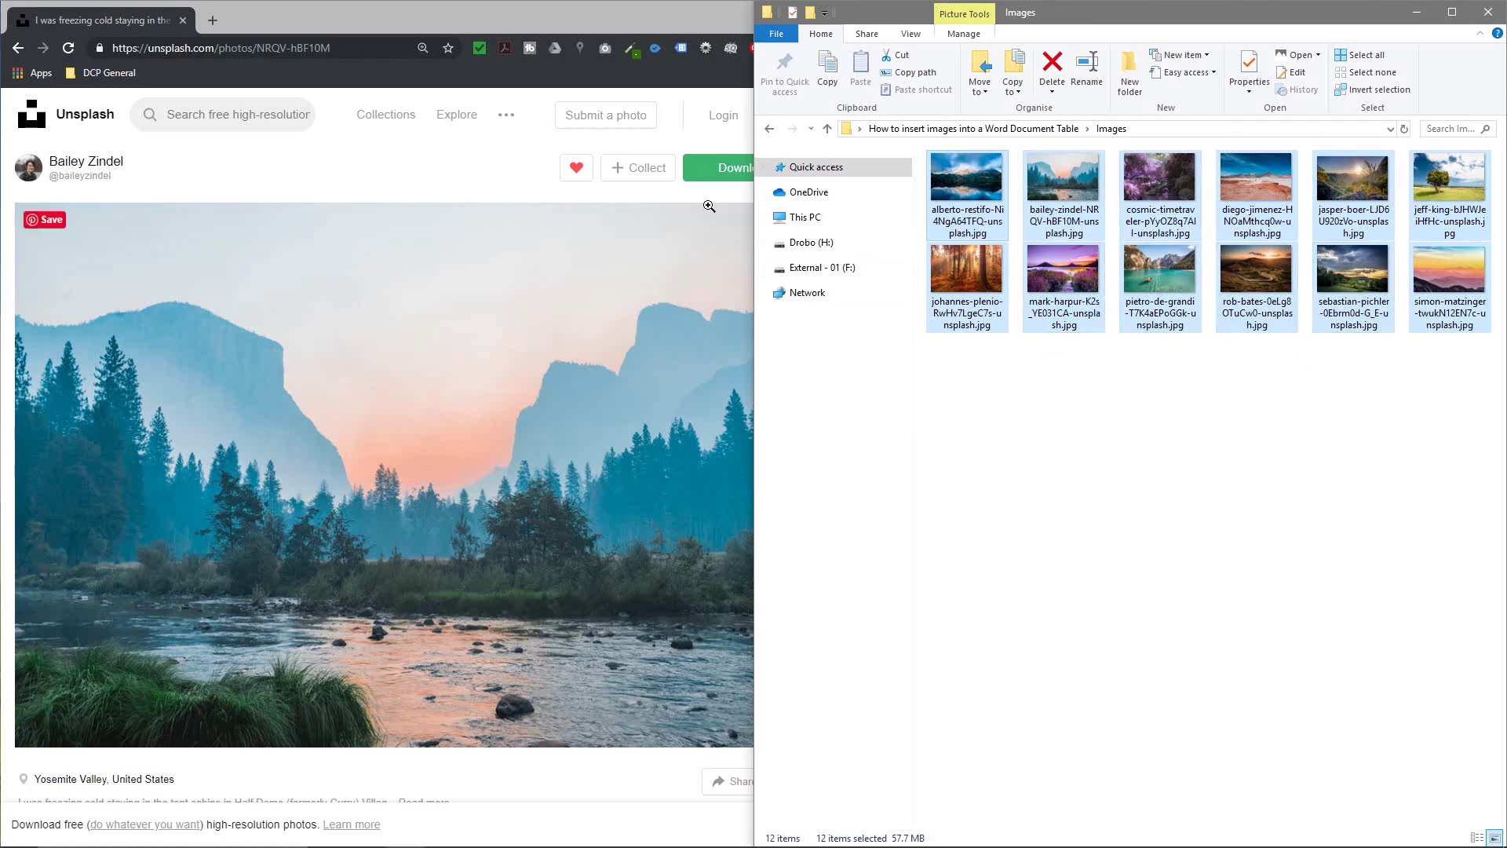
# Step: Close the Chrome browser and the File Explorer window
pyautogui.click(444, 162)
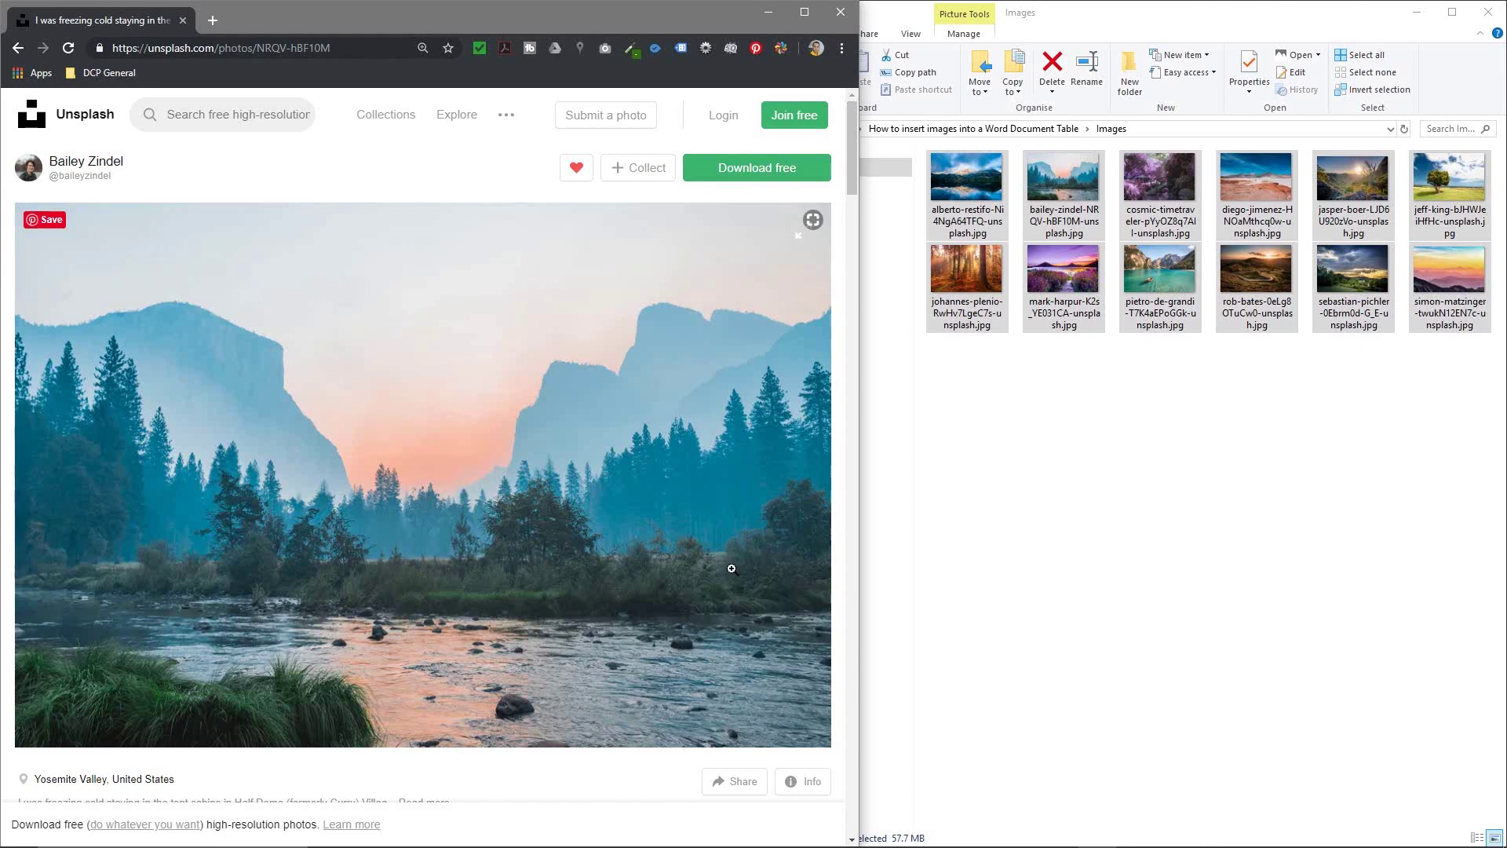
pyautogui.click(840, 12)
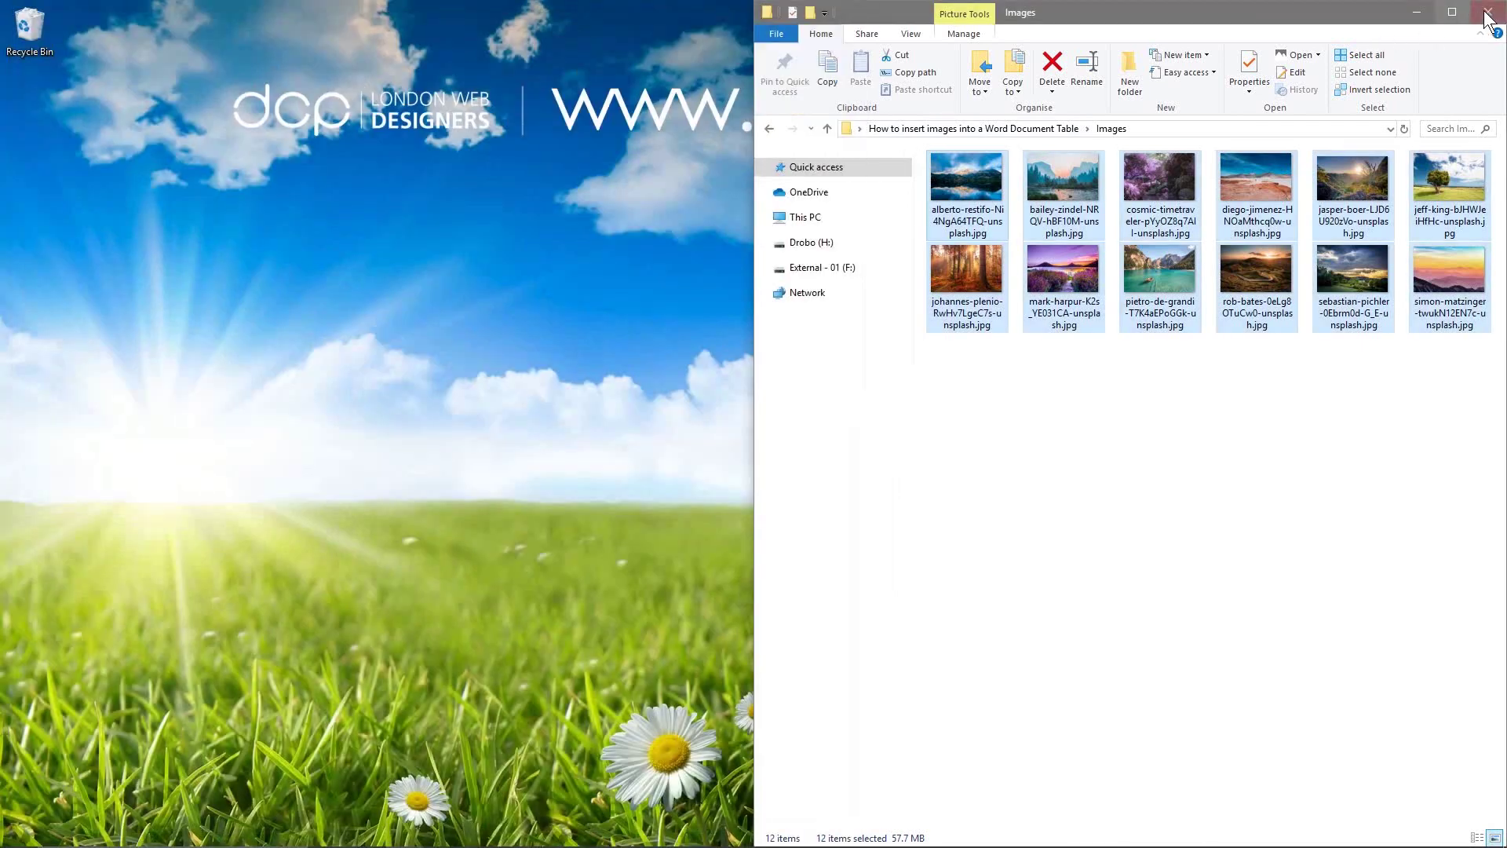
pyautogui.click(1487, 12)
# Step: Launch Word from the Start menu and create a blank document
pyautogui.click(19, 832)
pyautogui.click(369, 520)
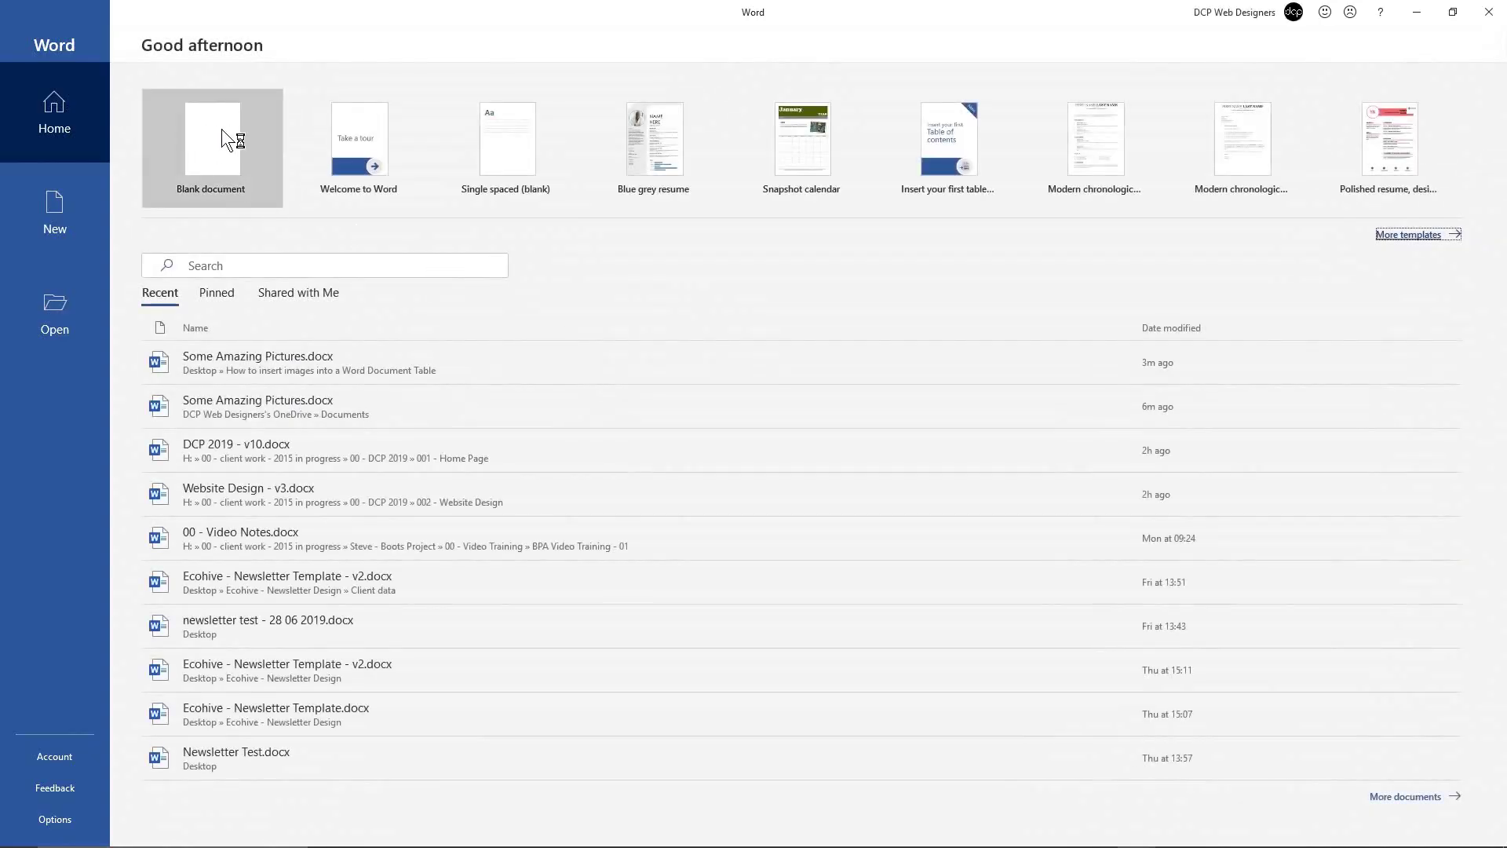
pyautogui.click(222, 131)
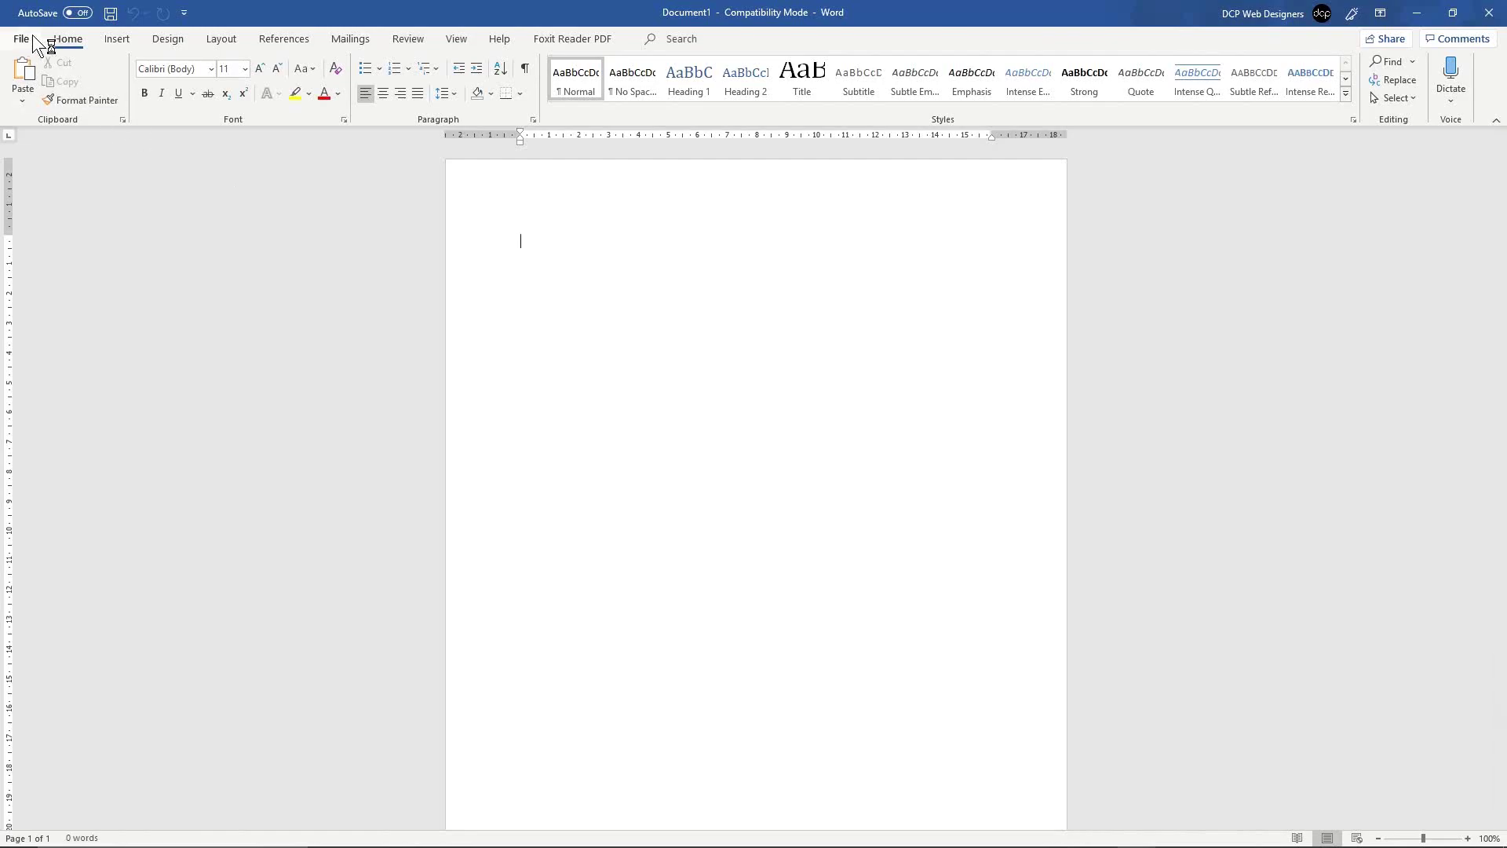
# Step: Save it as 'Some Amazing Pictures' in the Desktop's How to insert images into a Word Document Table folder
pyautogui.click(21, 40)
pyautogui.click(76, 254)
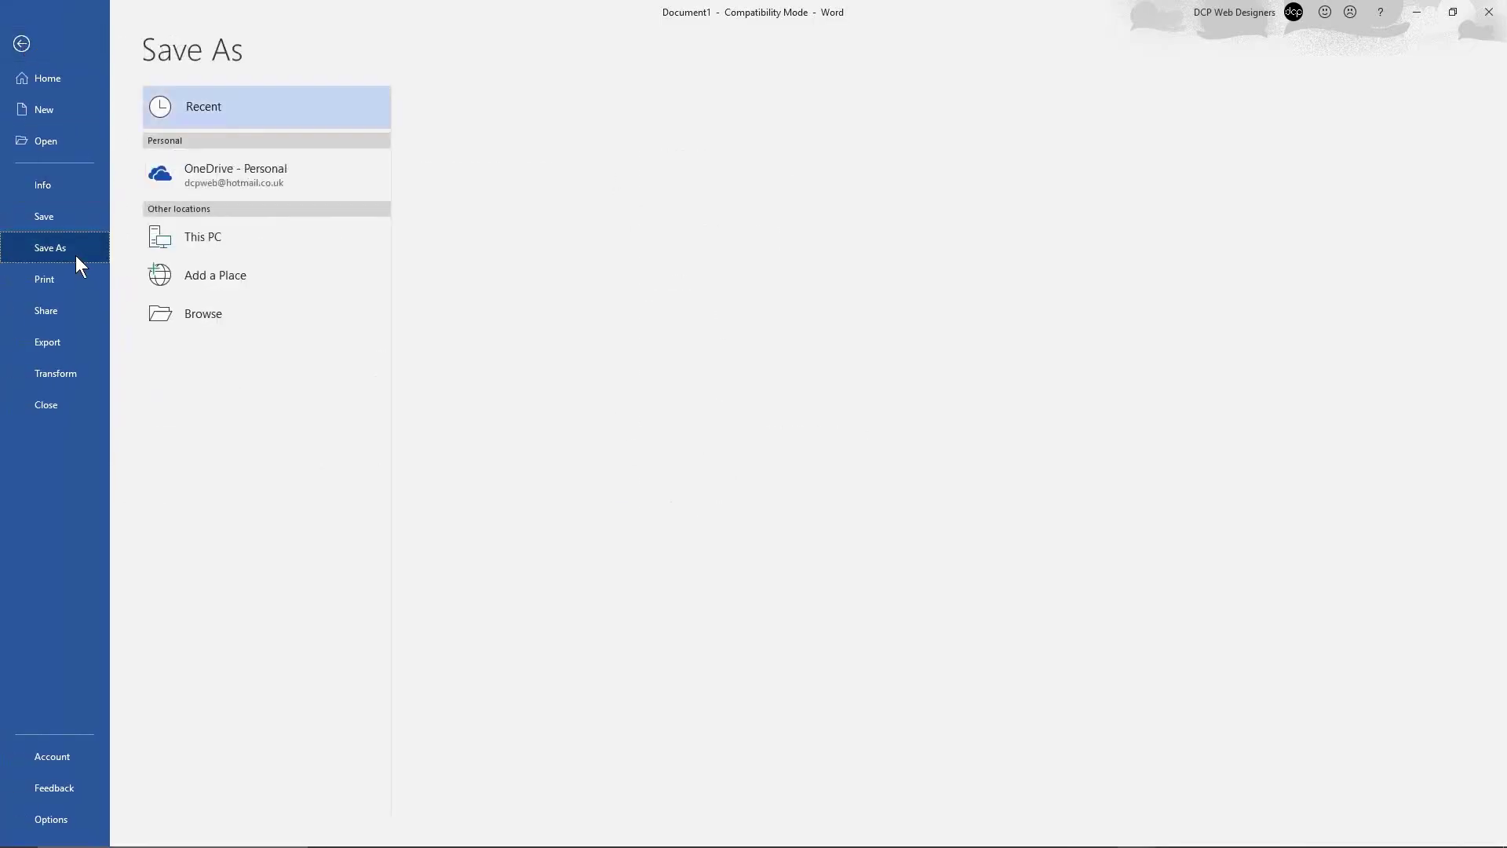
pyautogui.click(241, 236)
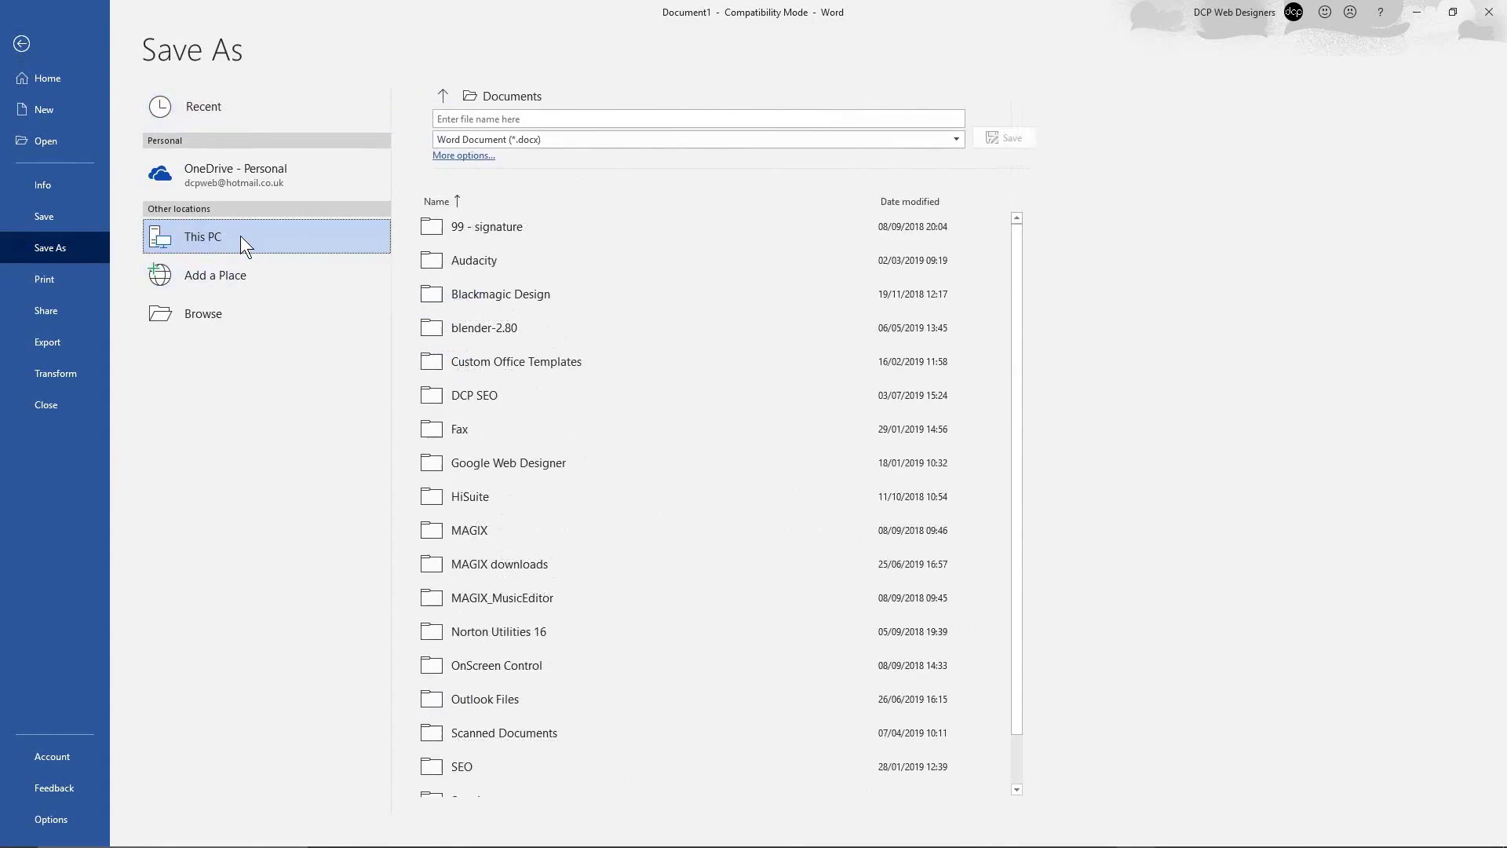
pyautogui.click(470, 156)
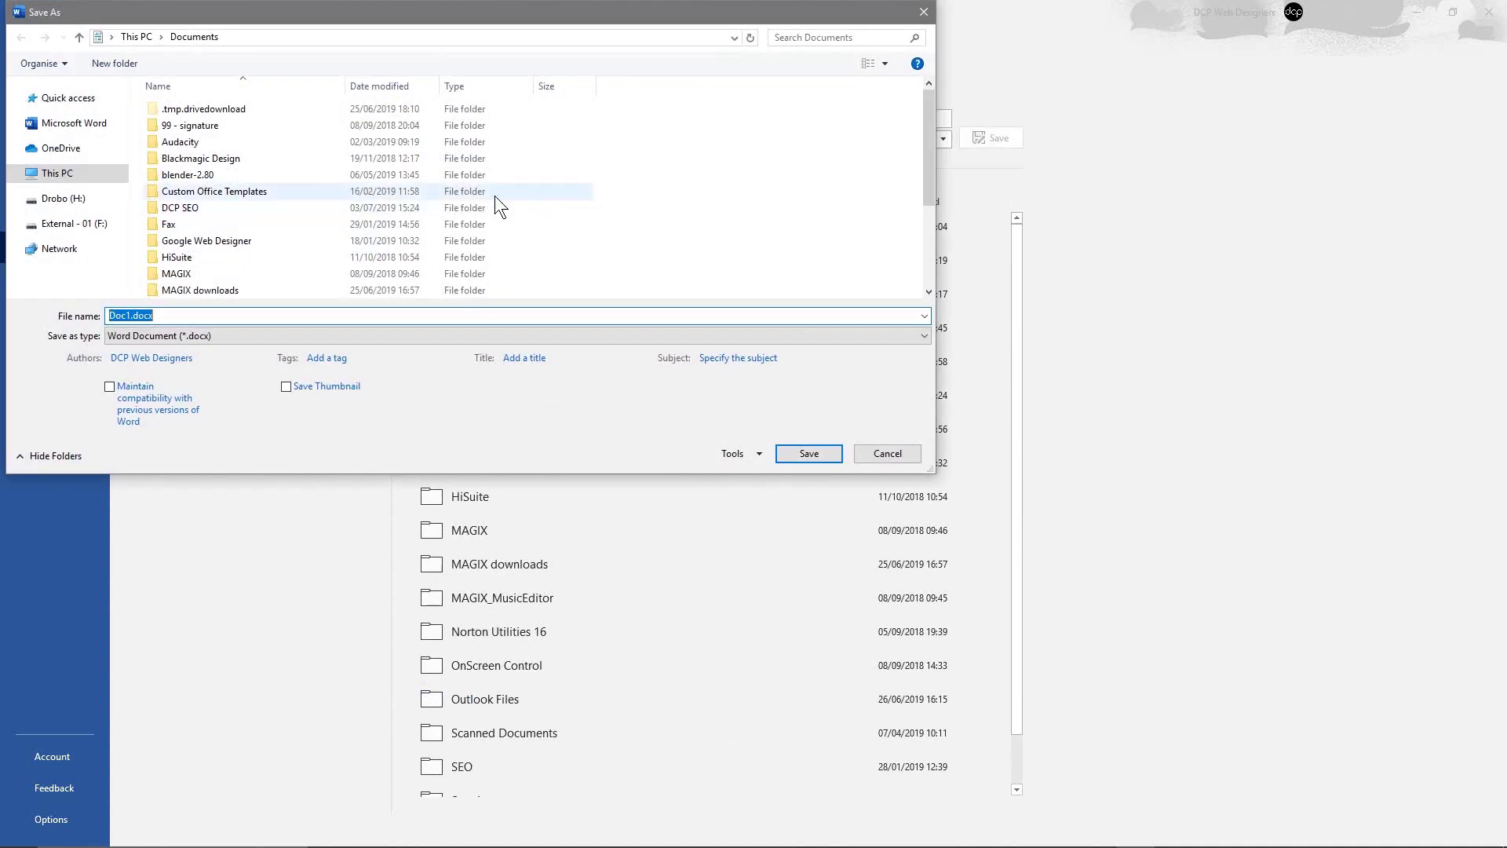
pyautogui.click(76, 175)
pyautogui.doubleClick(421, 120)
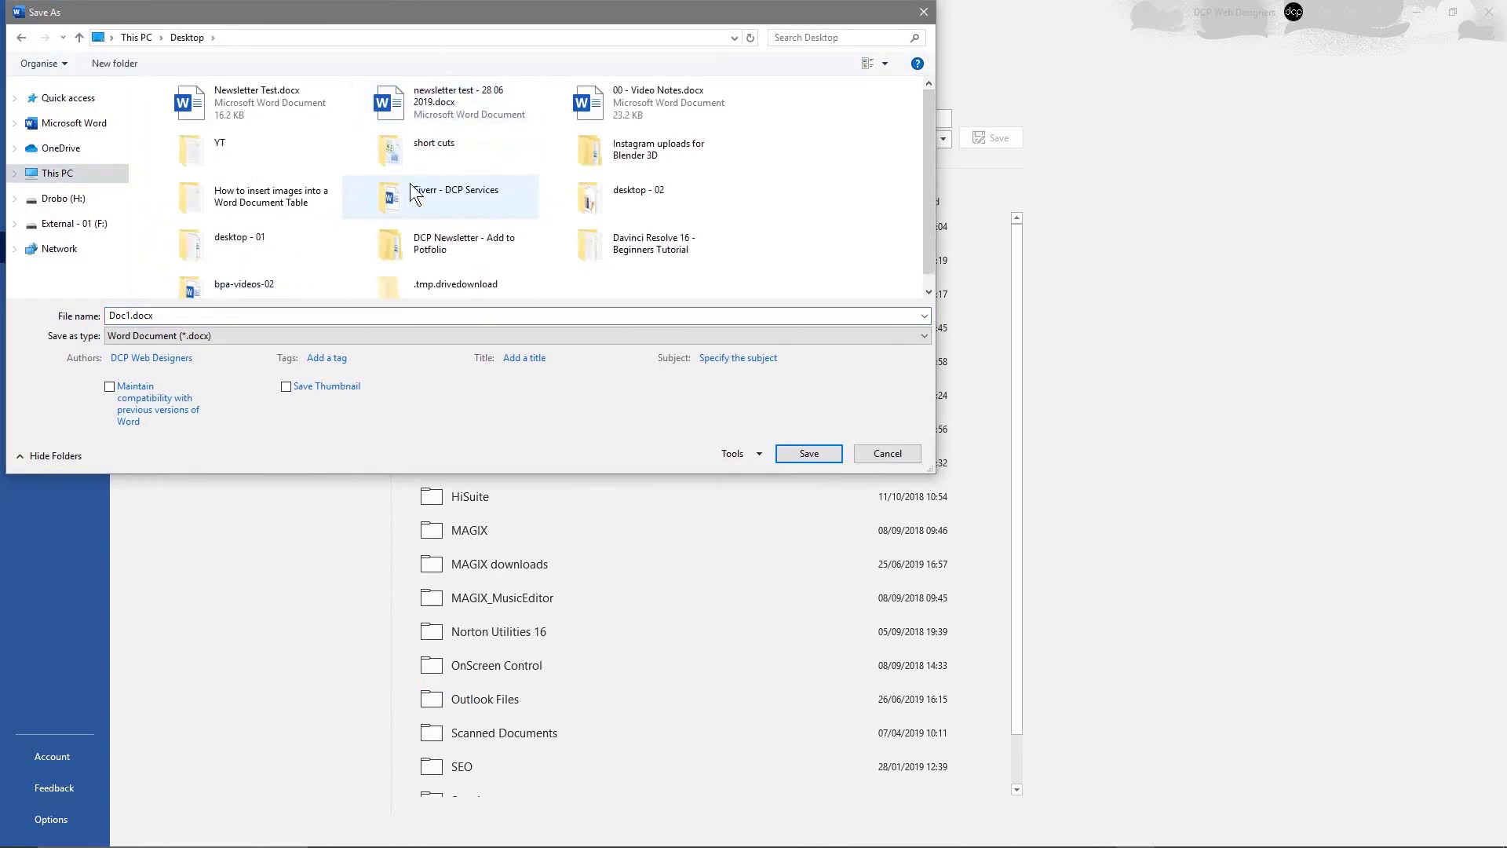
pyautogui.doubleClick(334, 196)
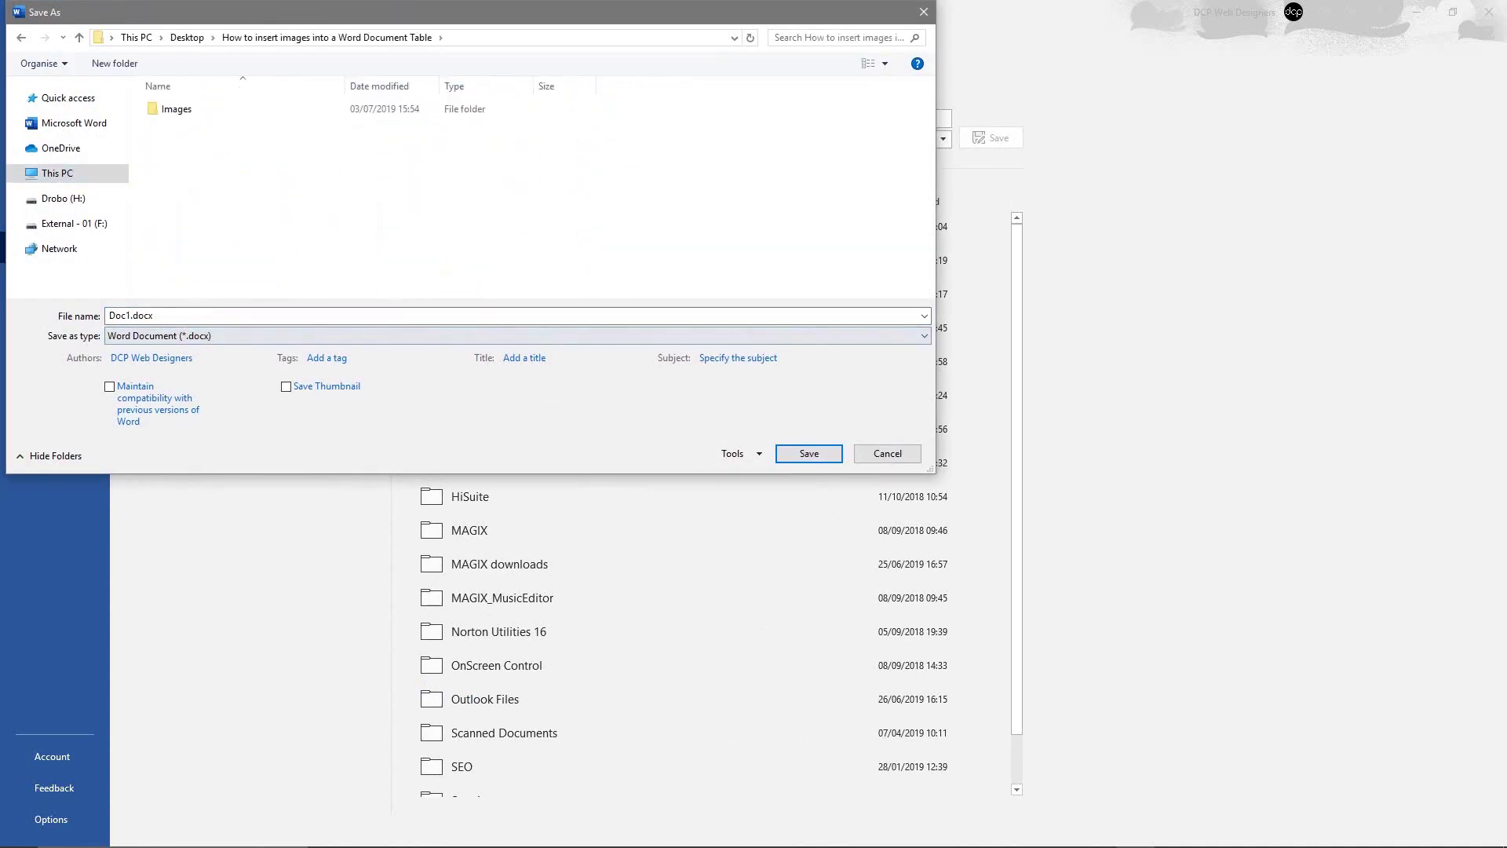
pyautogui.click(840, 319)
pyautogui.write('Some Amazing Pictures')
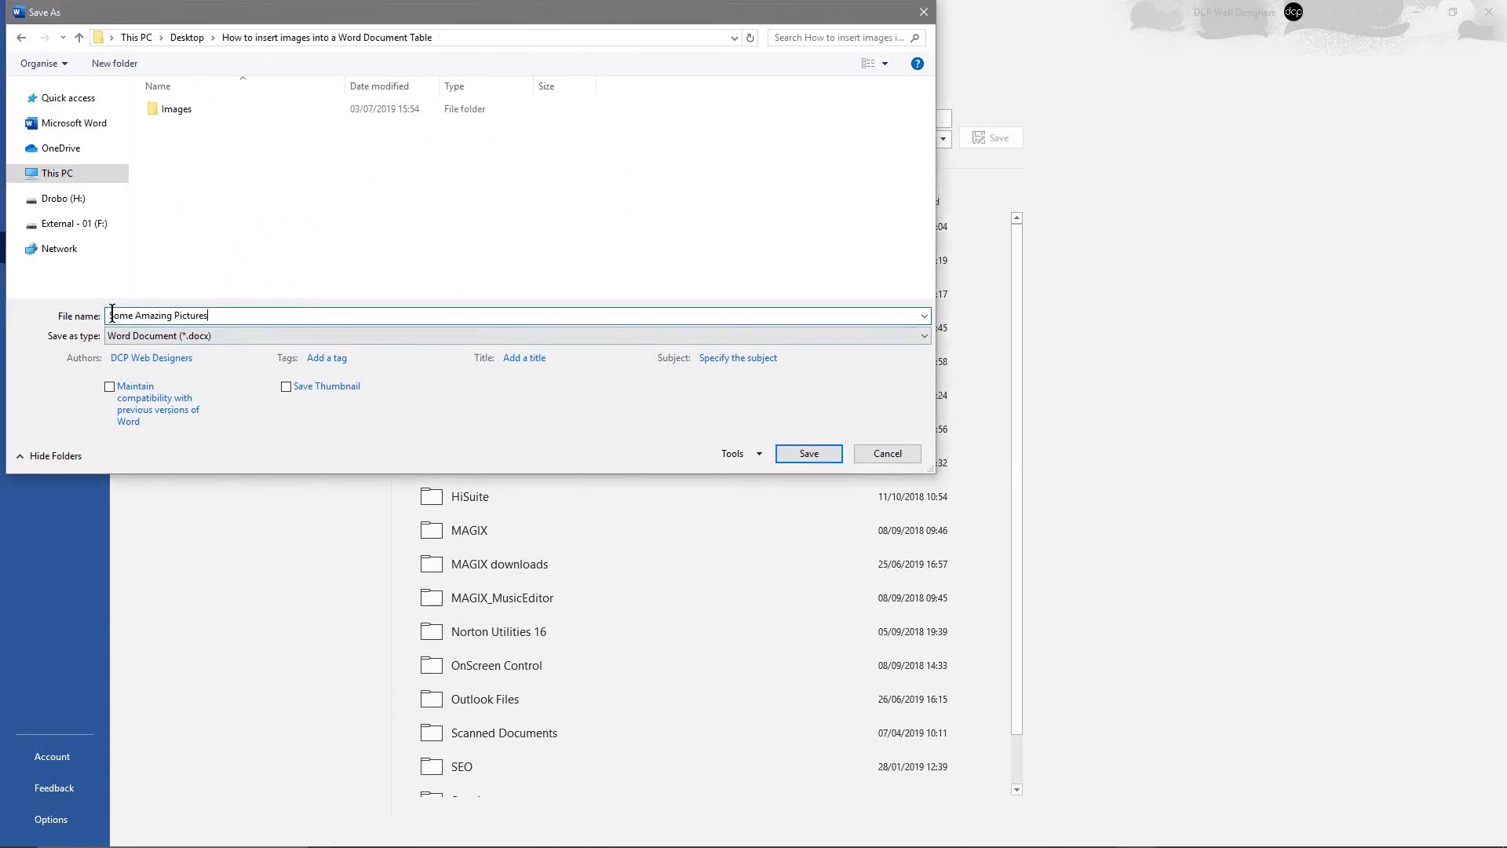
pyautogui.click(809, 454)
# Step: Confirm Some Amazing Pictures.docx is in the project folder, then maximize Word again
pyautogui.doubleClick(1171, 20)
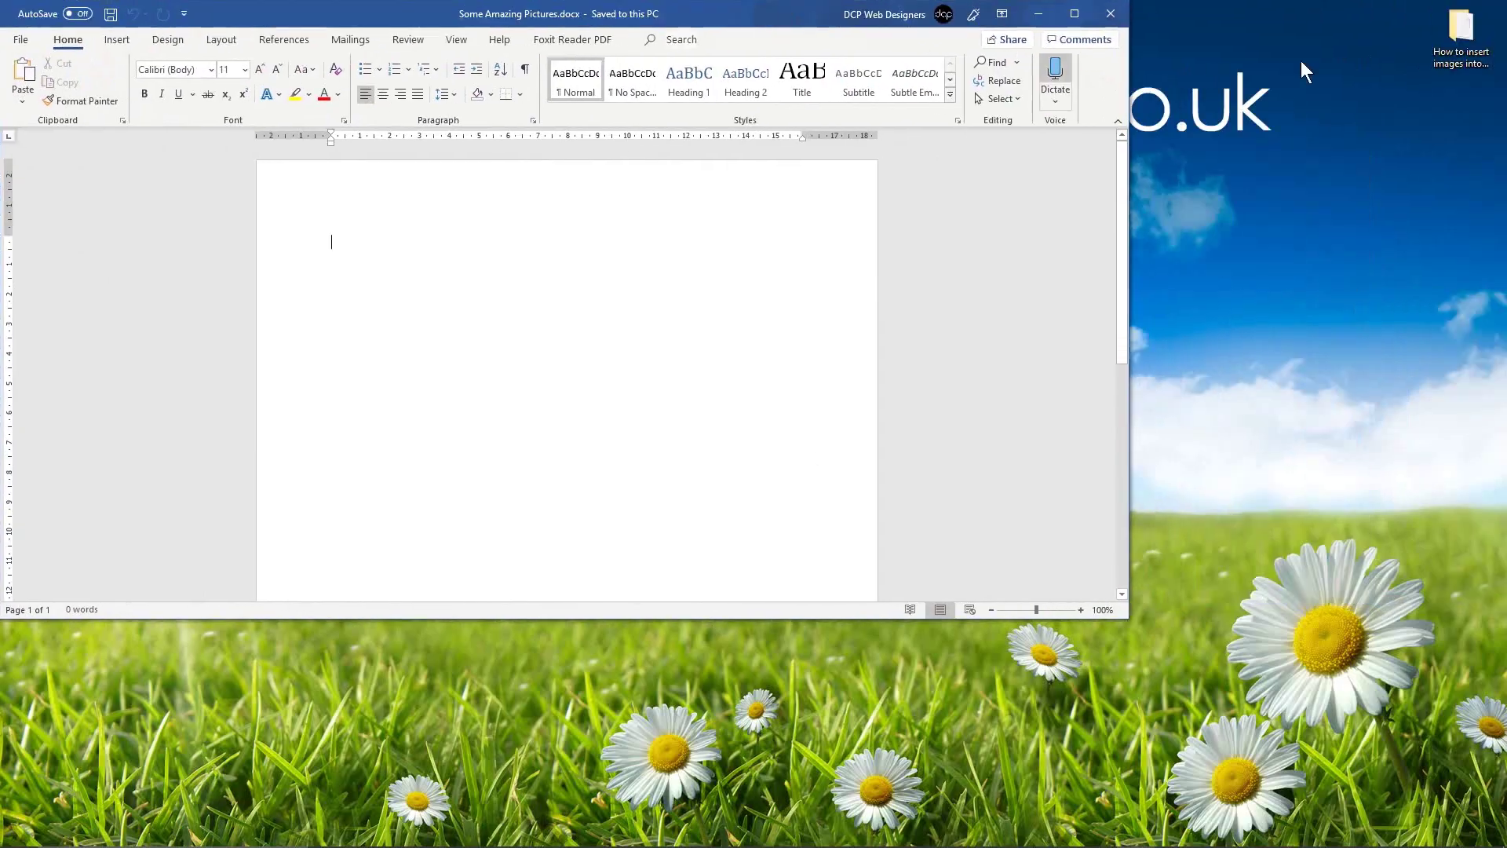
pyautogui.doubleClick(1461, 39)
pyautogui.click(792, 362)
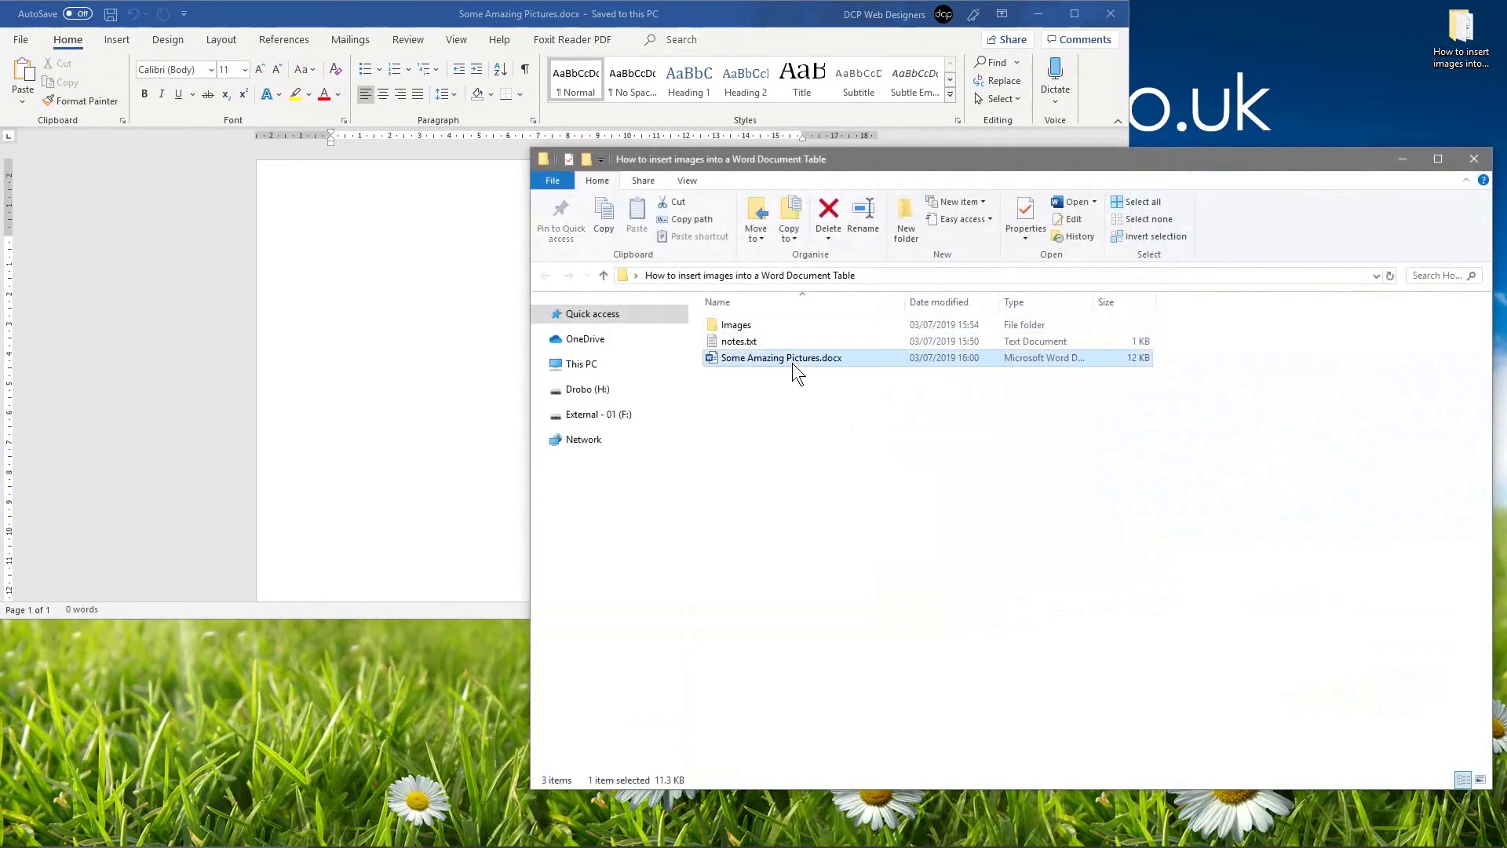
pyautogui.click(1474, 159)
pyautogui.click(1074, 14)
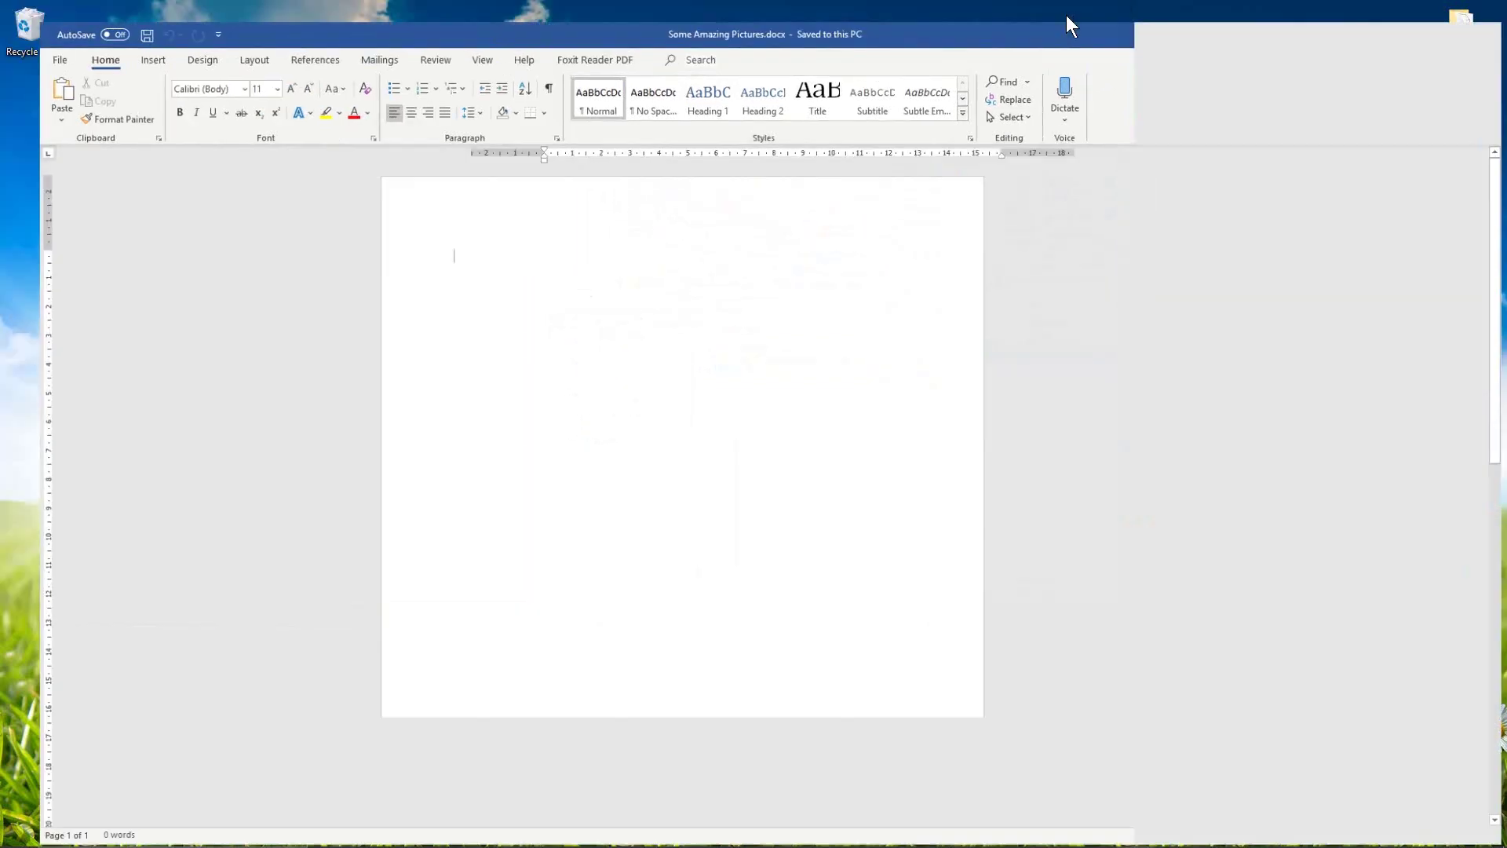
# Step: Set the top, left, bottom and right margins to 1 cm through Custom Margins
pyautogui.keyDown('ctrl'); pyautogui.scroll(4, 559, 253); pyautogui.keyUp('ctrl')
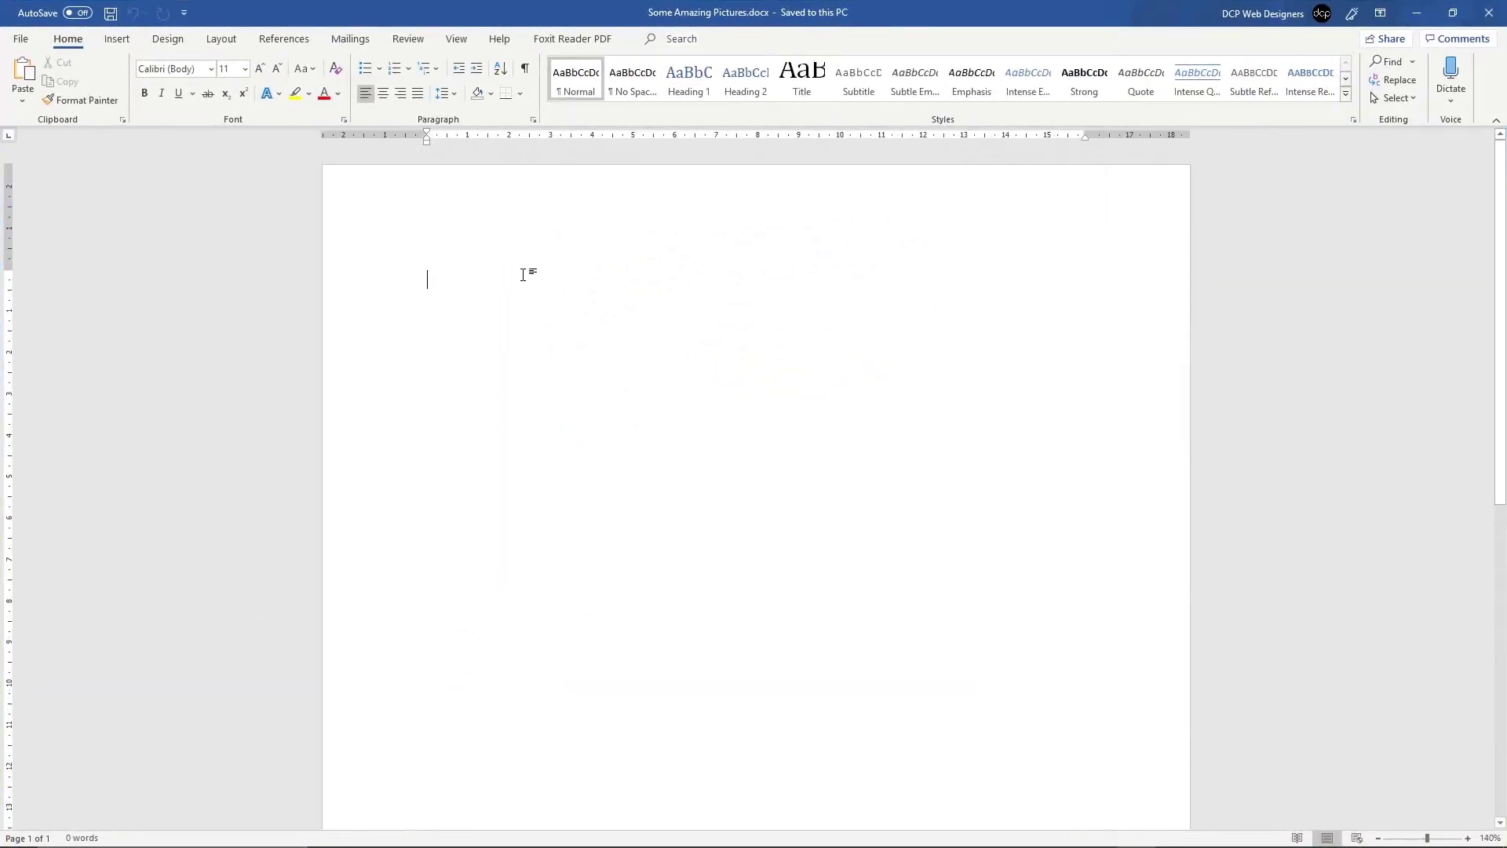
pyautogui.keyDown('ctrl'); pyautogui.scroll(1, 444, 211); pyautogui.keyUp('ctrl')
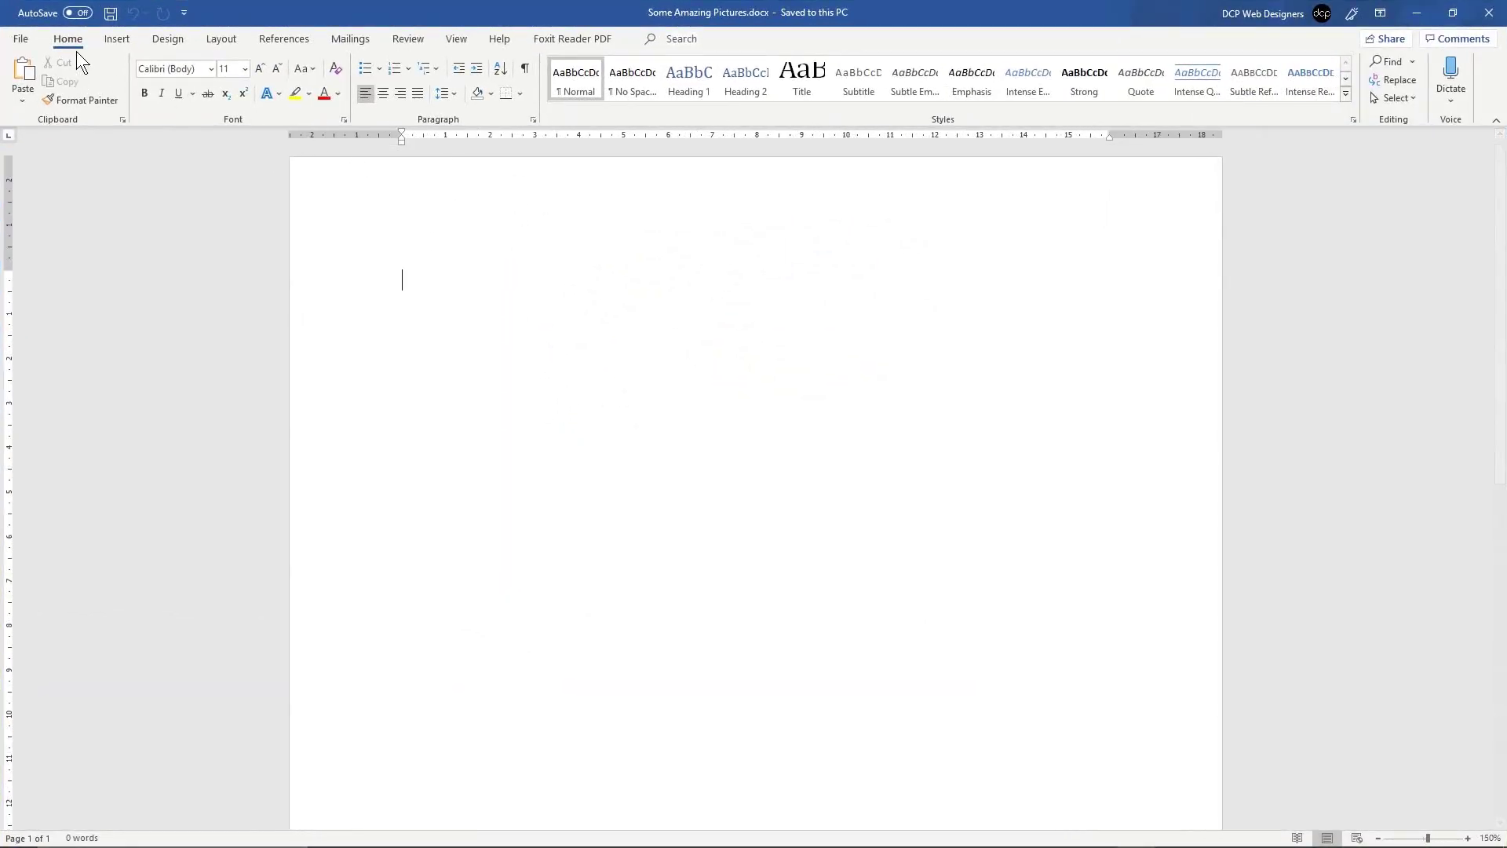
pyautogui.click(220, 41)
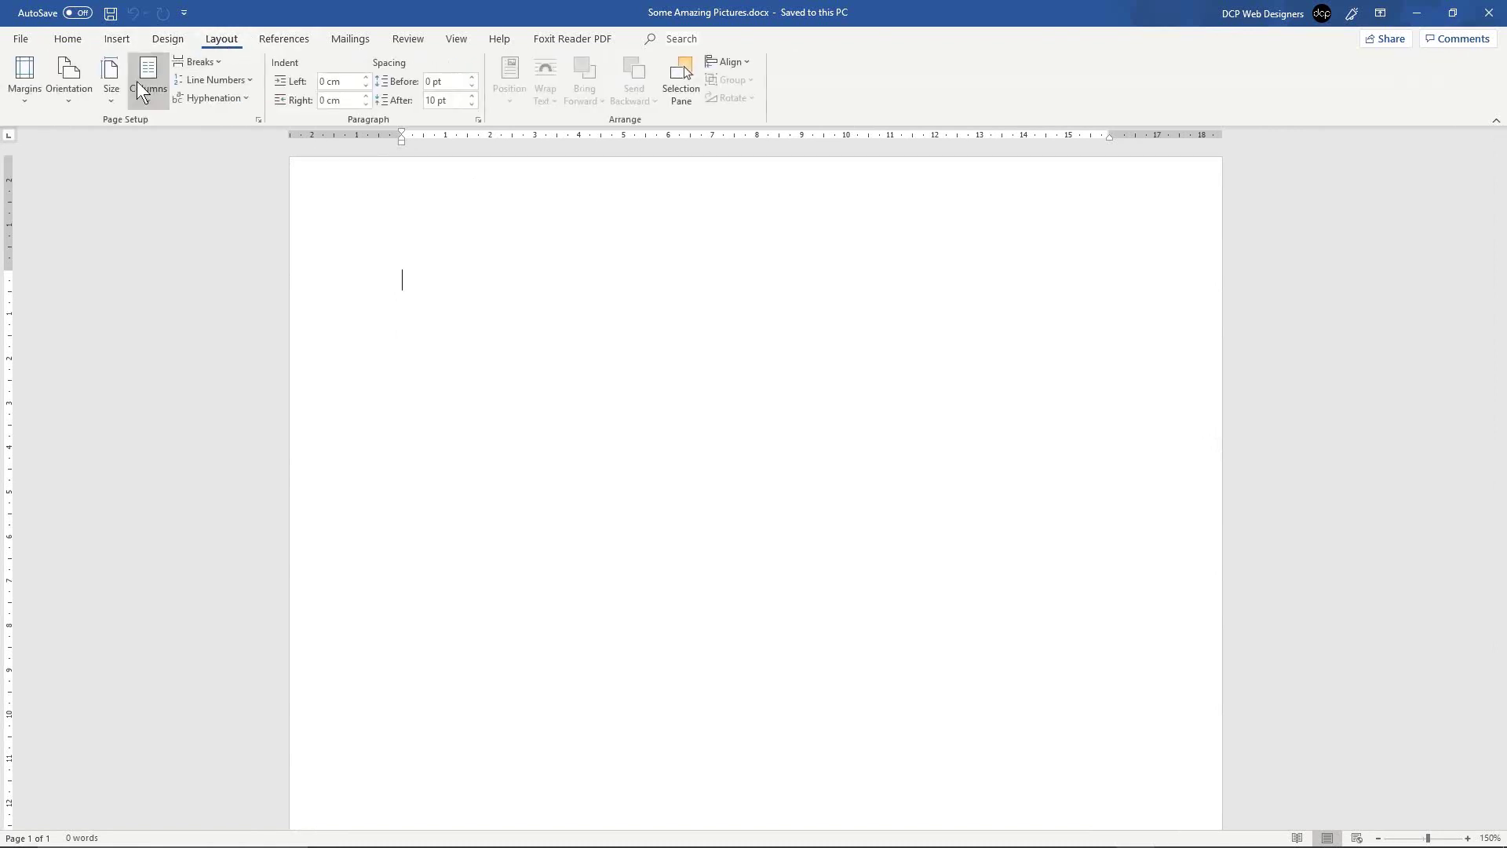
pyautogui.click(27, 96)
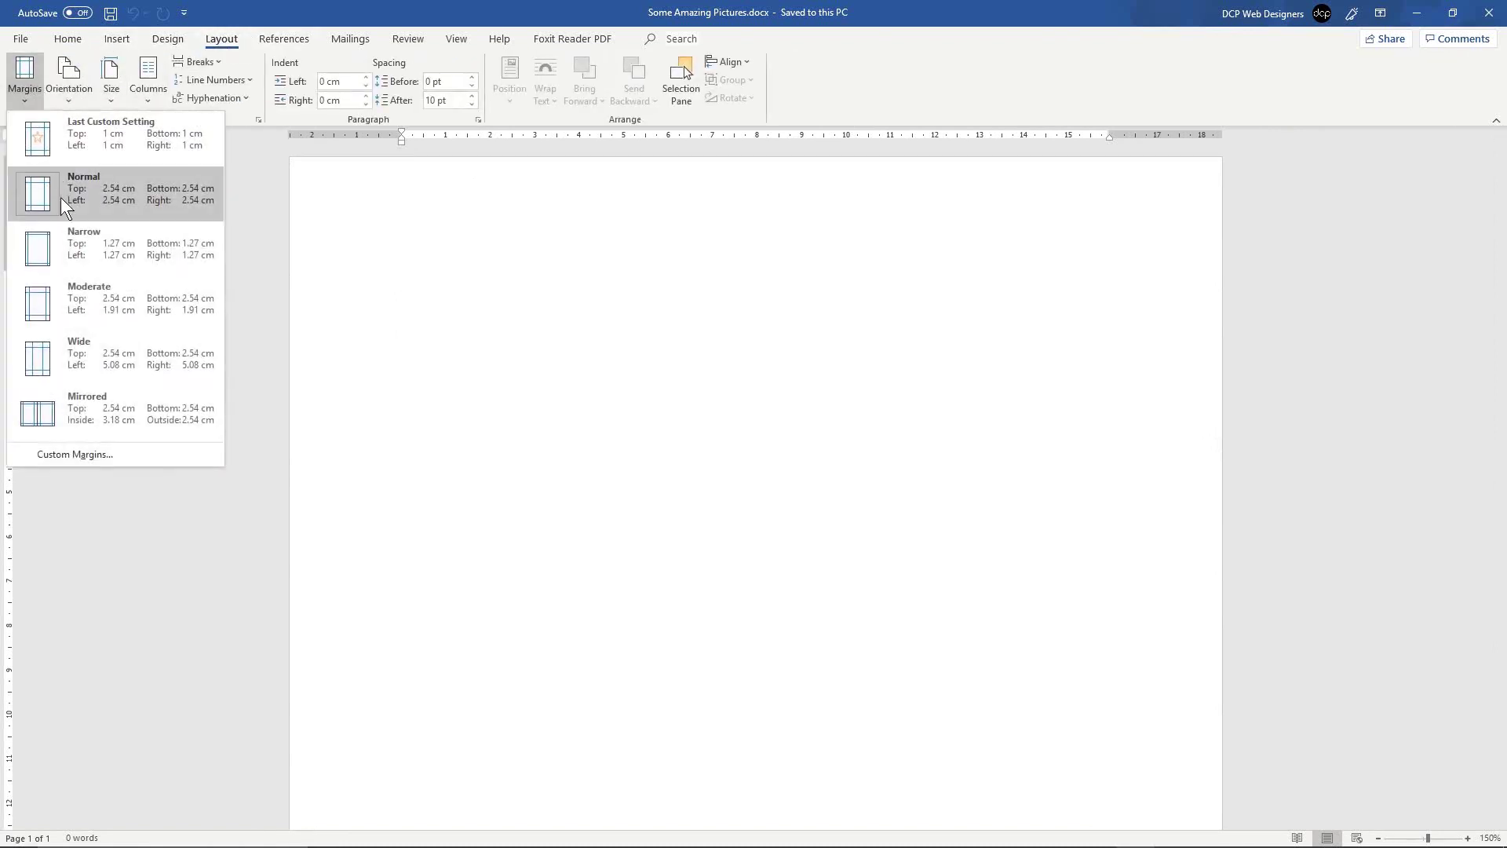
pyautogui.click(72, 455)
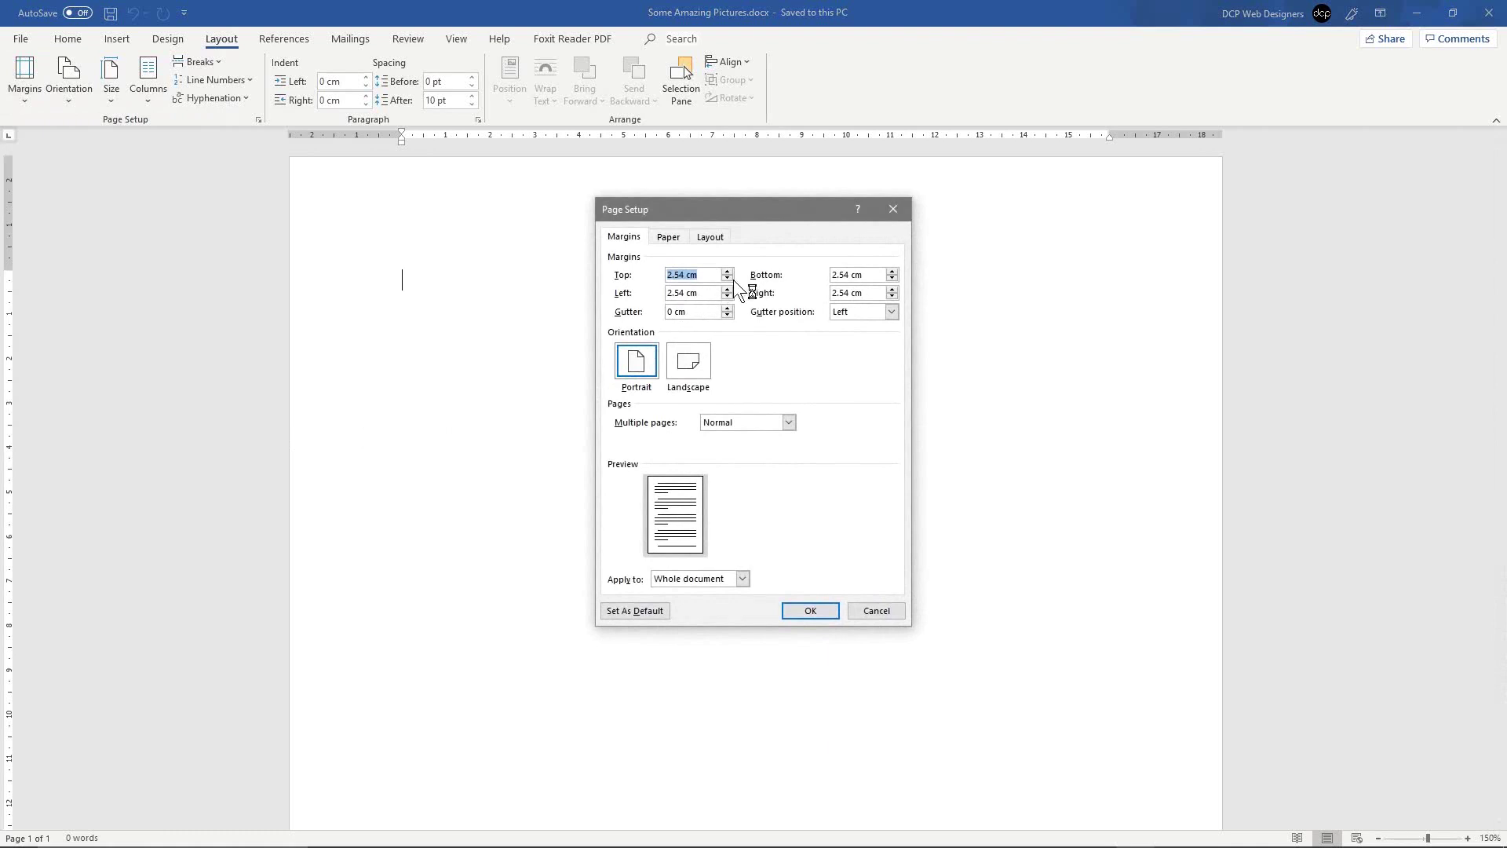
pyautogui.write('1')
pyautogui.press('Tab')
pyautogui.write('1')
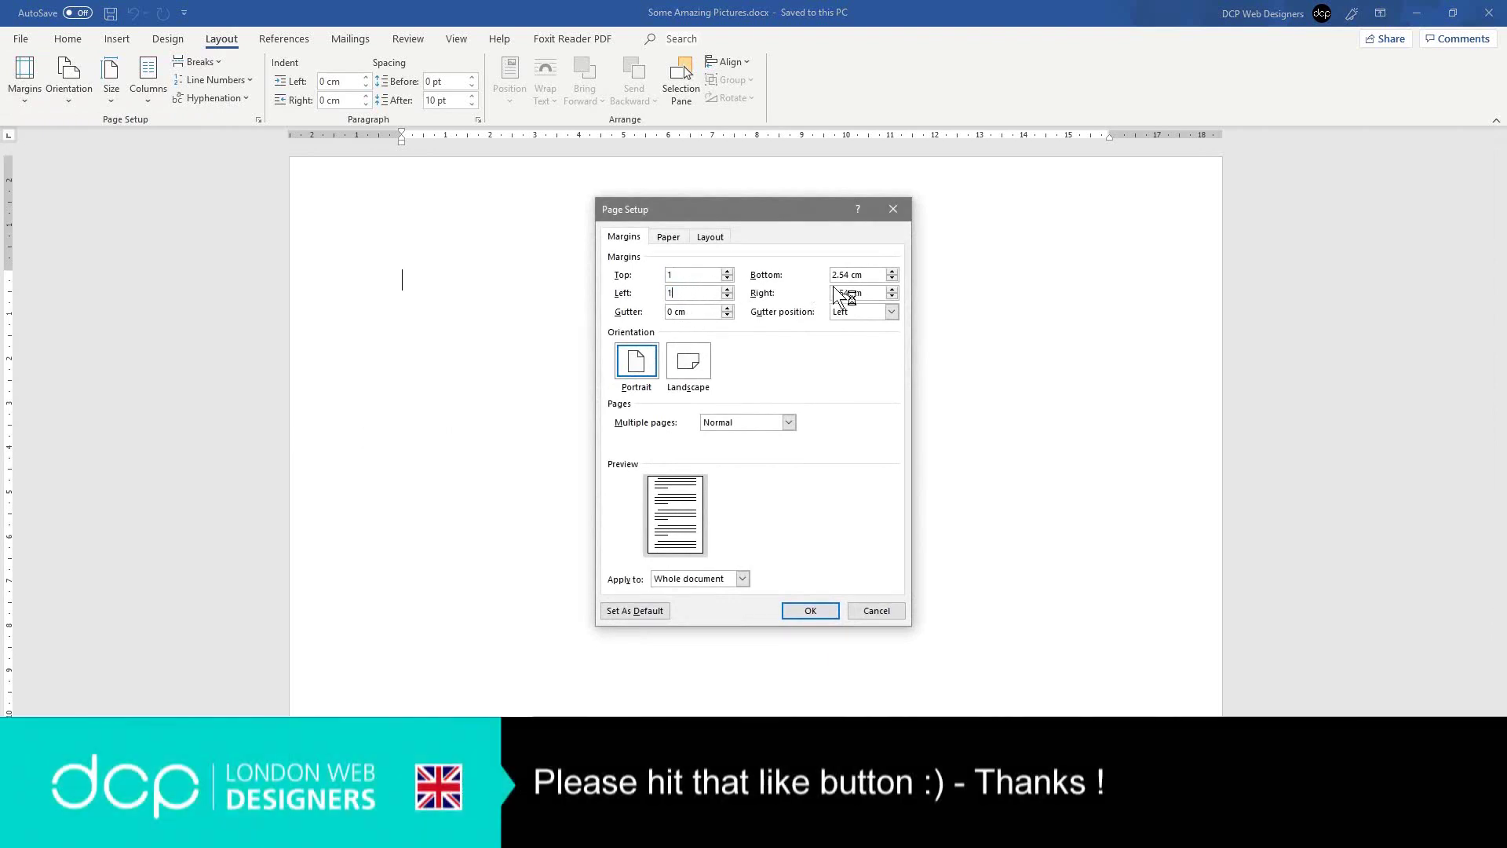
pyautogui.click(868, 275)
pyautogui.press('BackSpace')
pyautogui.press('BackSpace')
pyautogui.press('BackSpace')
pyautogui.press('BackSpace')
pyautogui.press('BackSpace')
pyautogui.press('BackSpace')
pyautogui.press('BackSpace')
pyautogui.write('1')
pyautogui.press('Tab')
pyautogui.press('BackSpace')
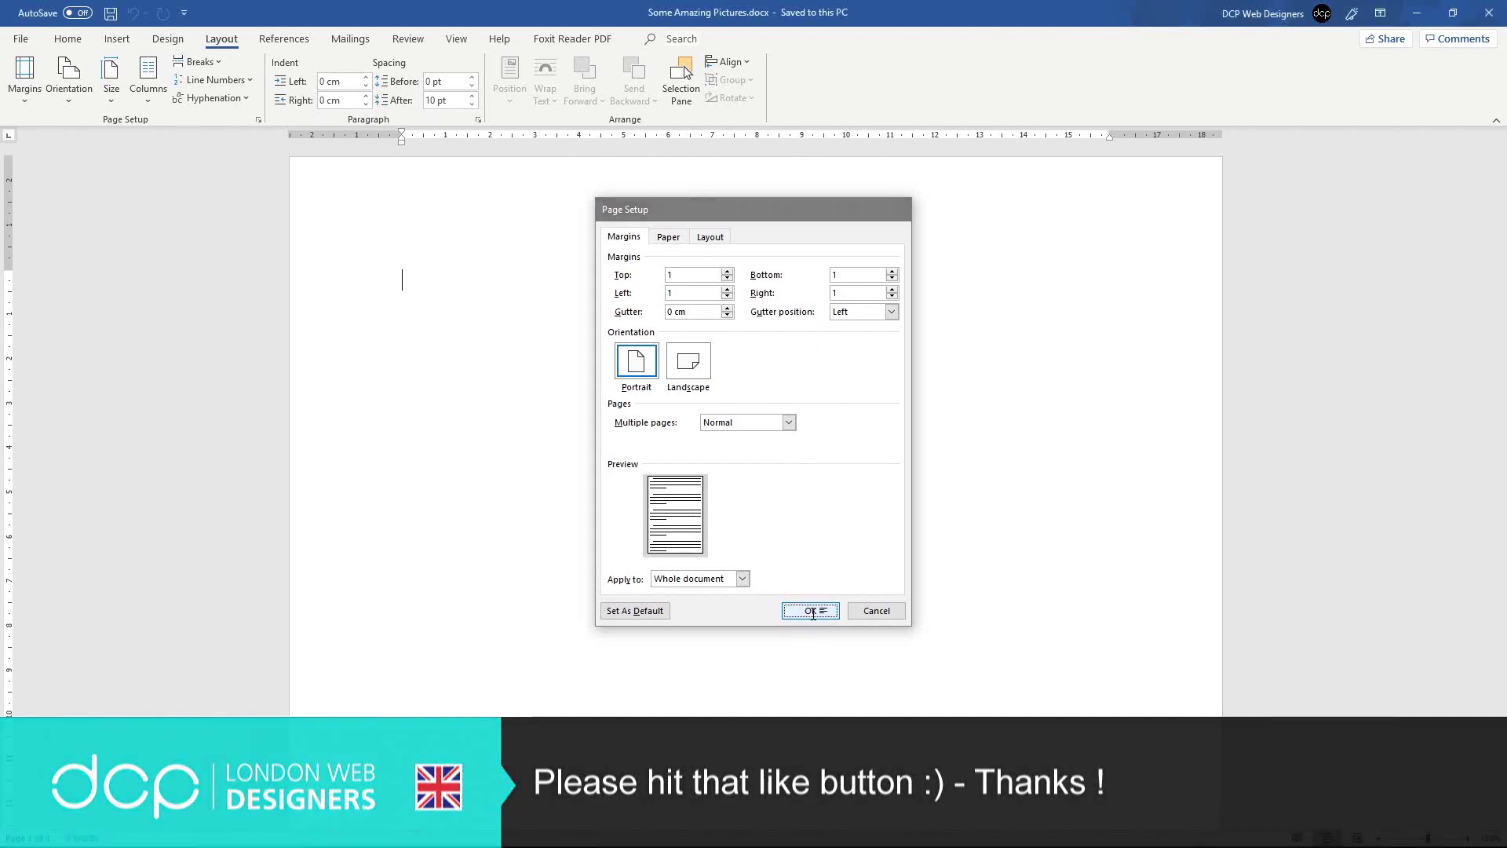
pyautogui.click(810, 611)
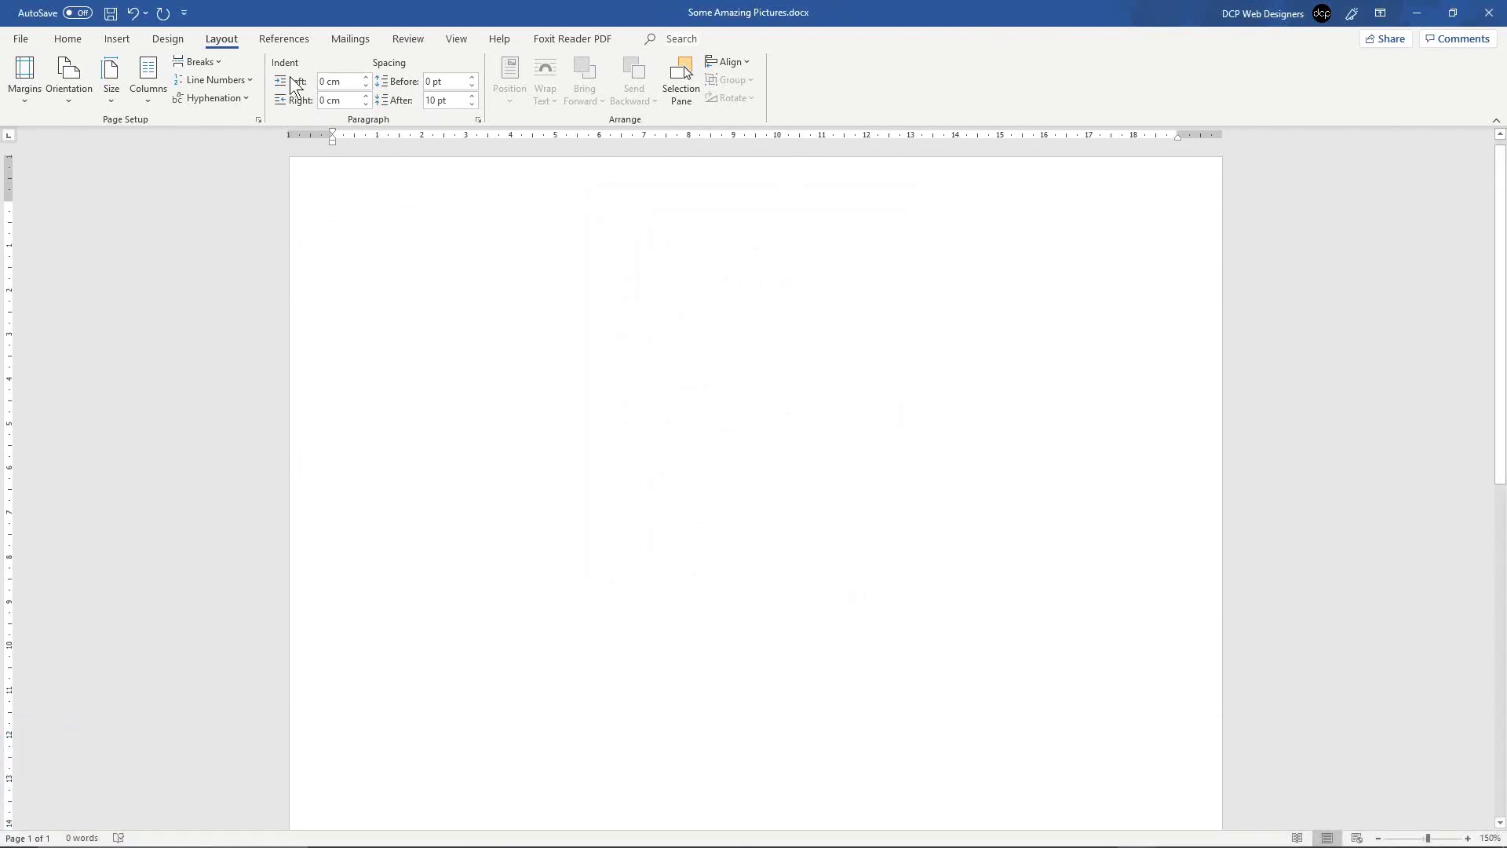
pyautogui.click(68, 38)
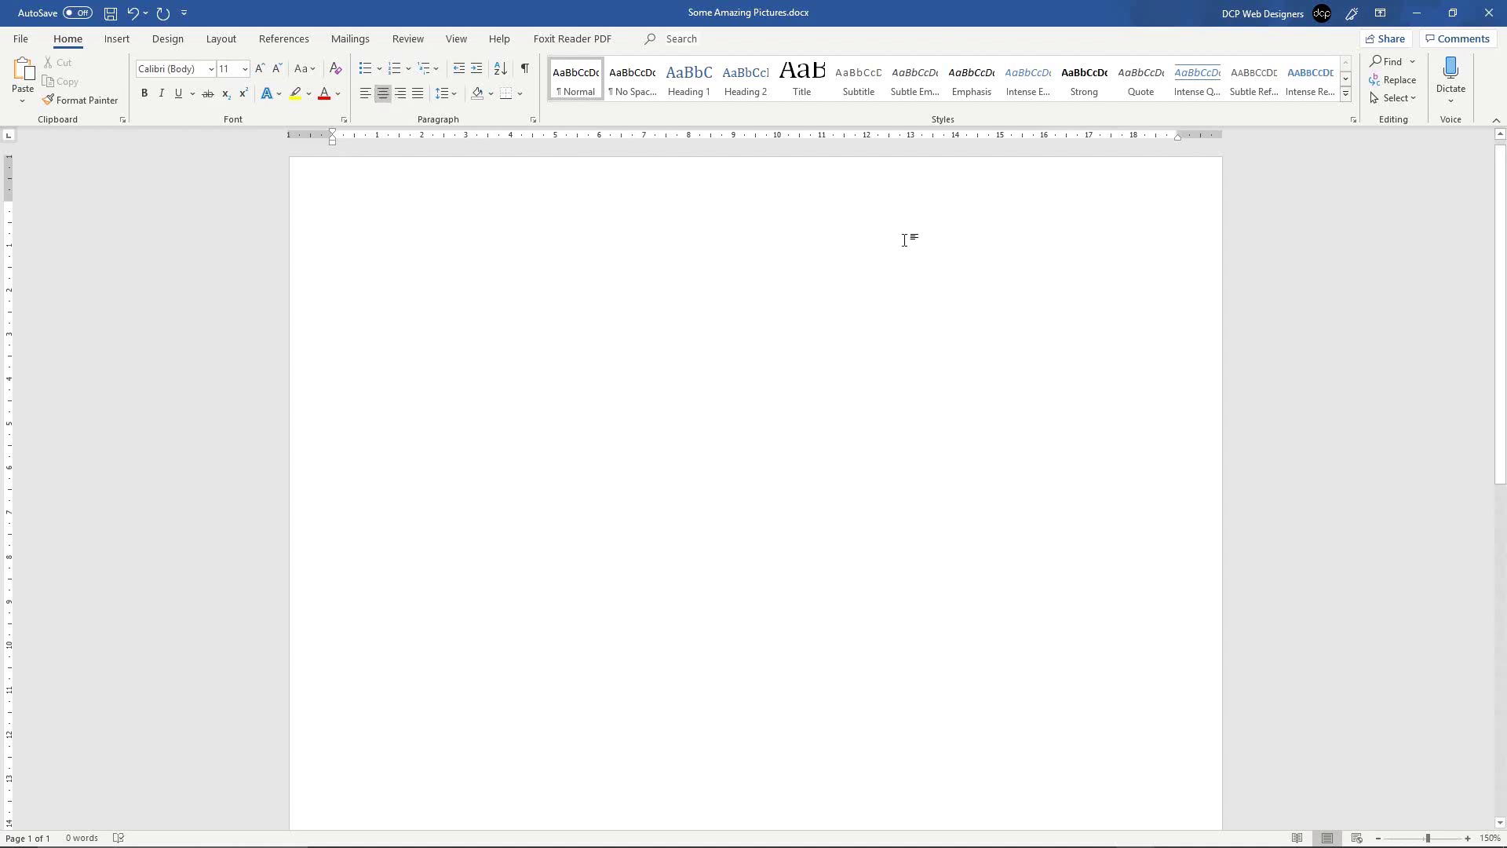
# Step: Paste the 'Some Amazing Pictures' title and format it in Arial Black at 22 pt
pyautogui.write('Some Amazing Pictures')
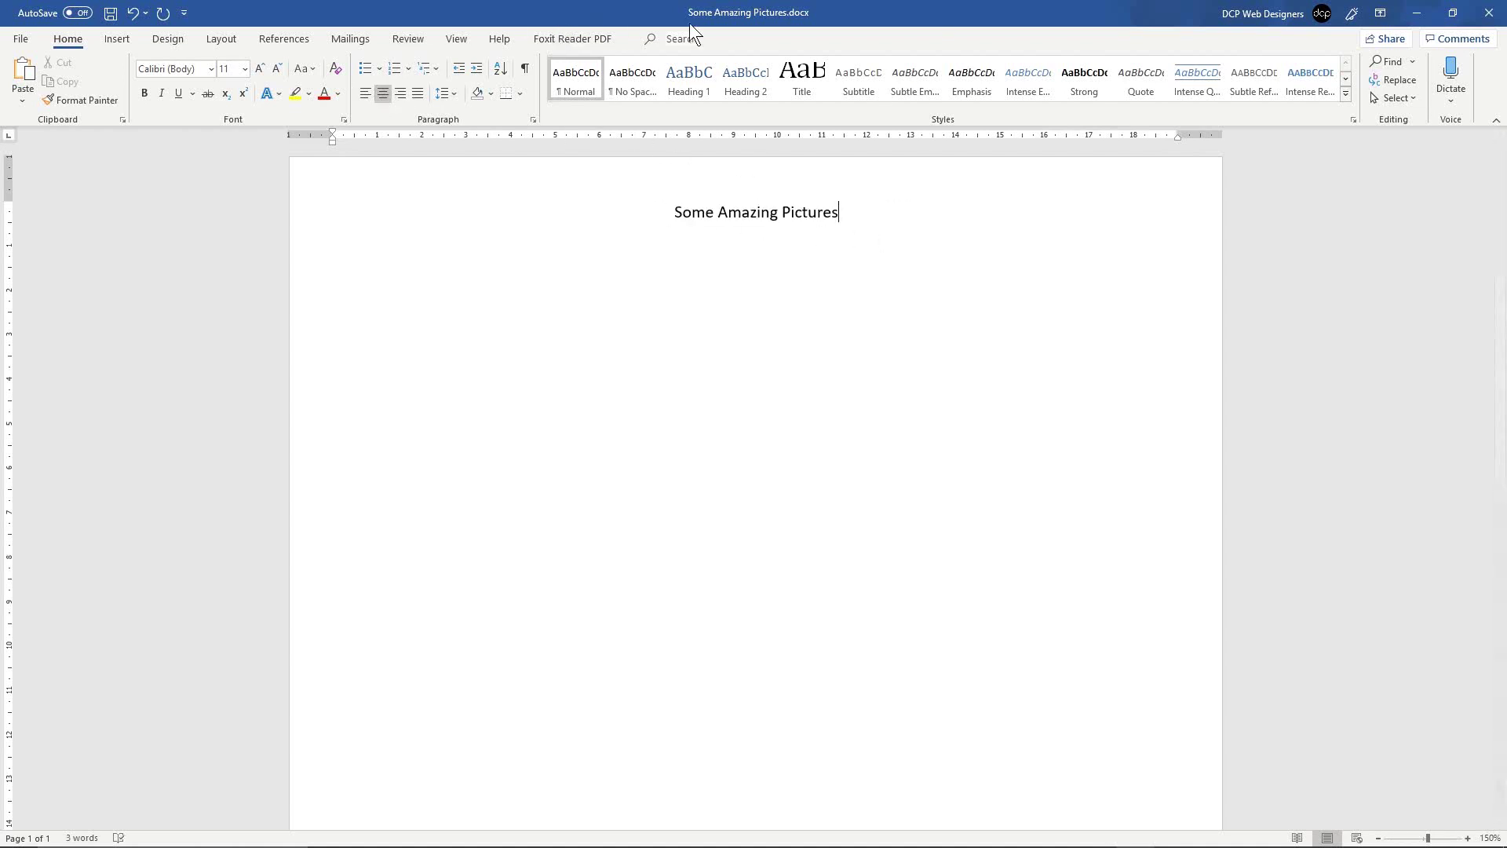
pyautogui.moveTo(660, 209); pyautogui.dragTo(930, 206)
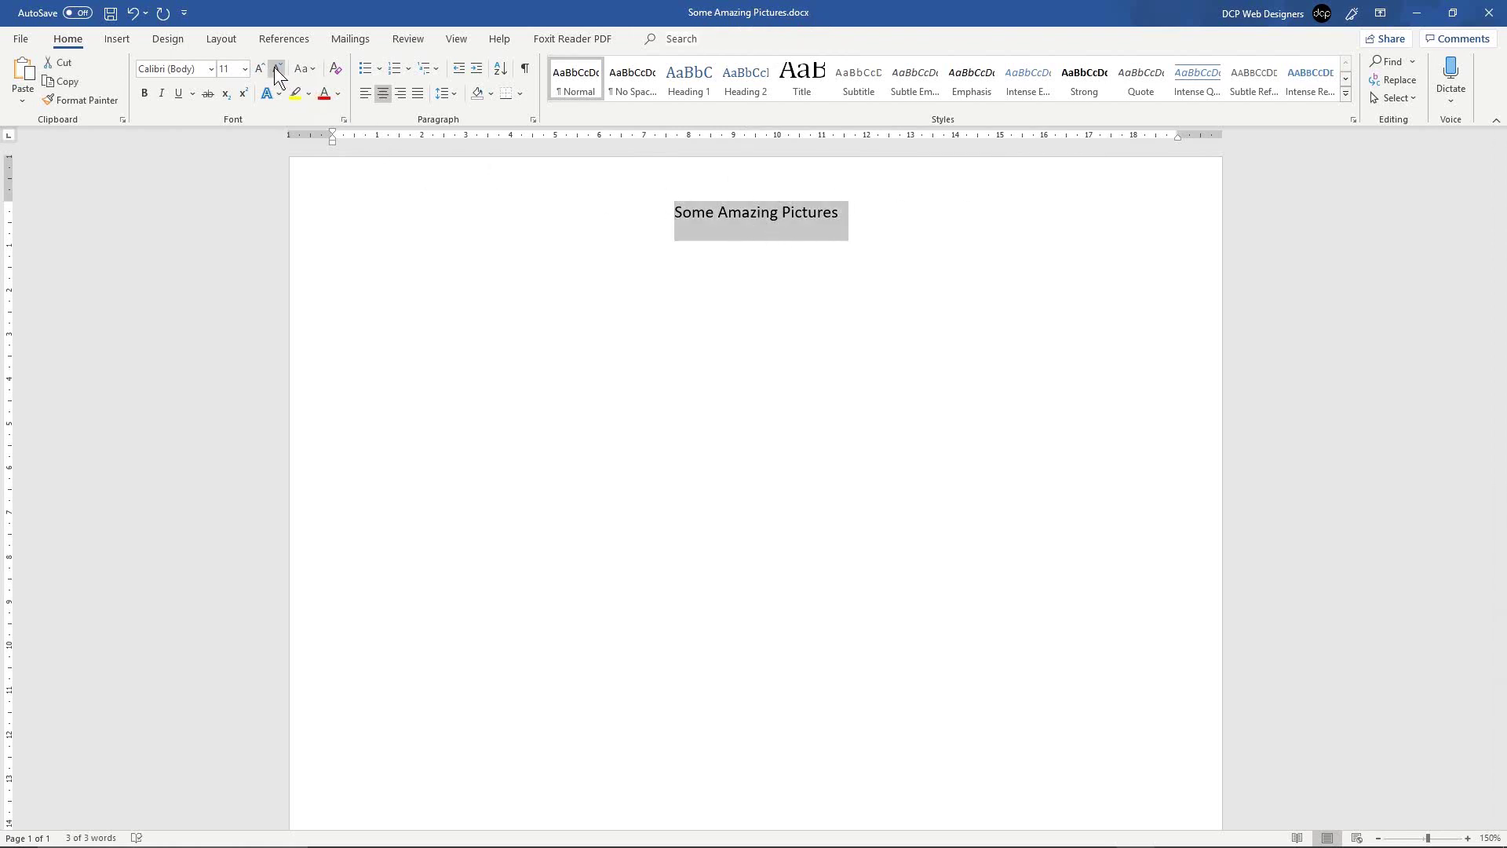
pyautogui.click(210, 68)
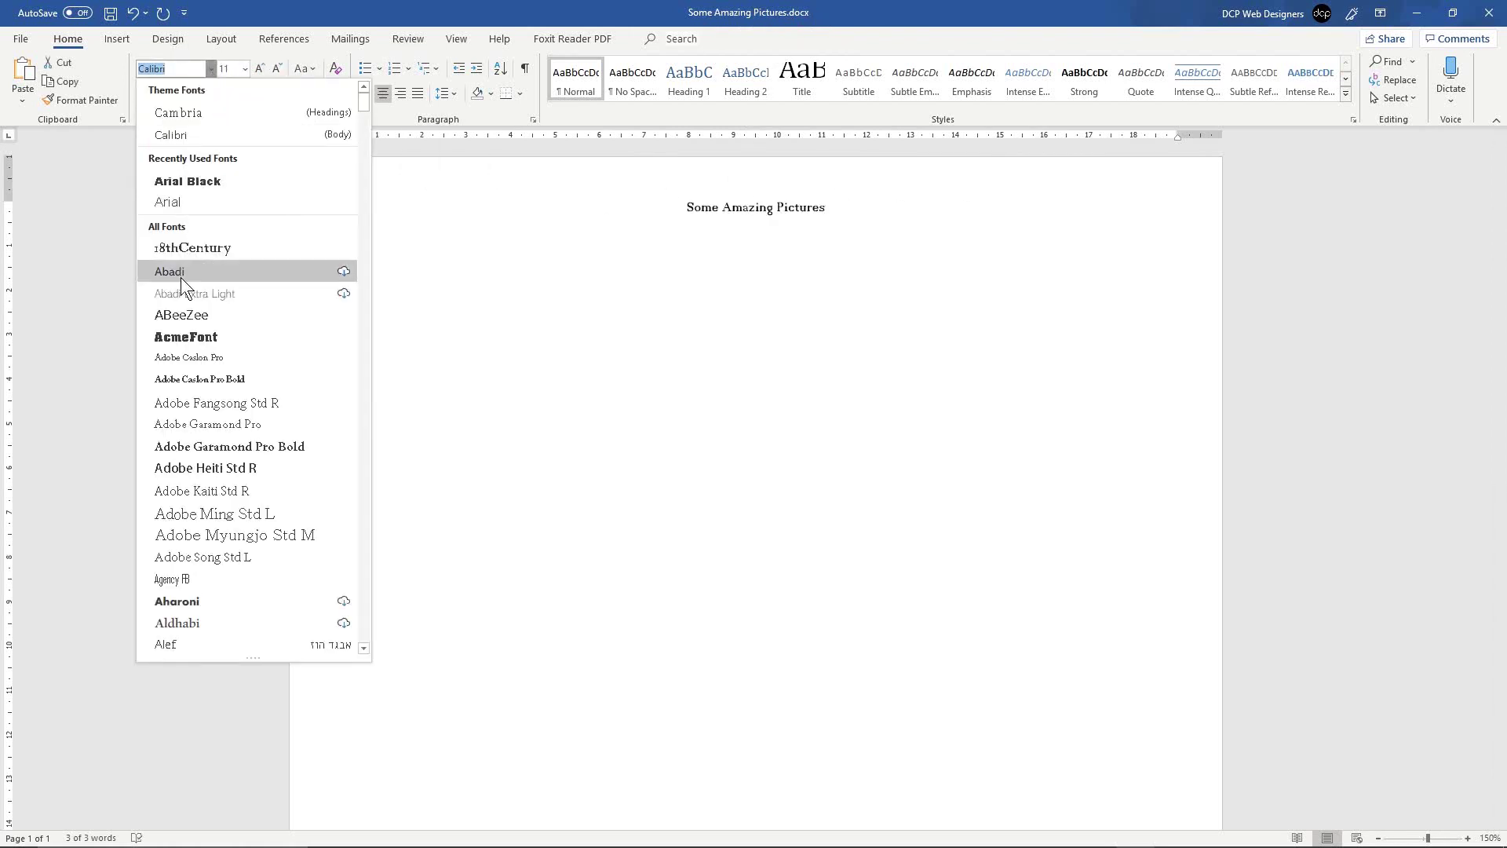
pyautogui.click(214, 181)
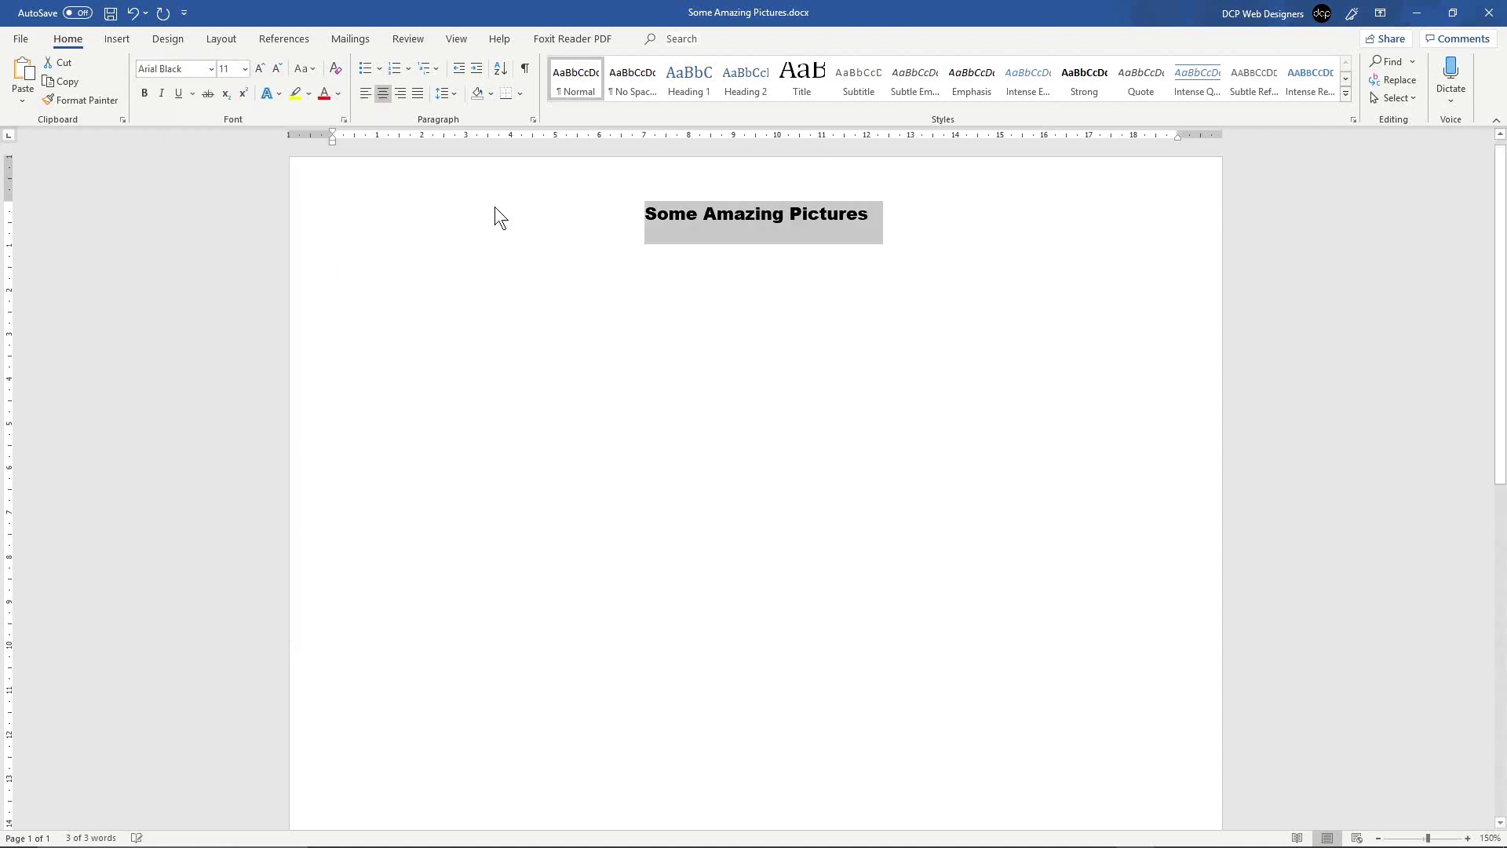
pyautogui.click(256, 68)
pyautogui.click(256, 67)
pyautogui.click(255, 67)
pyautogui.click(256, 68)
pyautogui.click(256, 68)
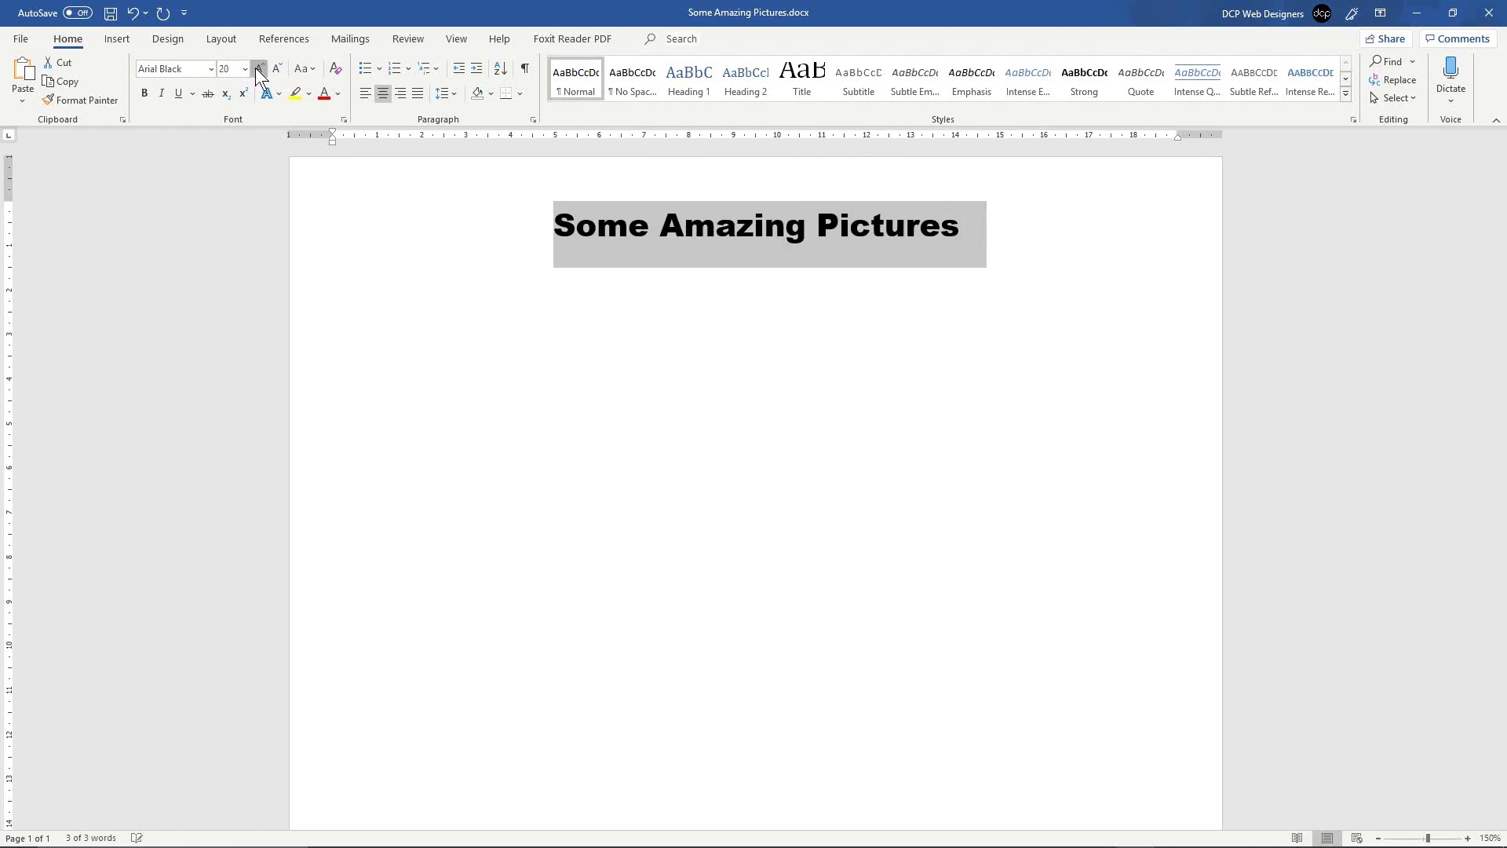
pyautogui.click(256, 68)
# Step: Add a new Normal-style paragraph below the title
pyautogui.click(730, 297)
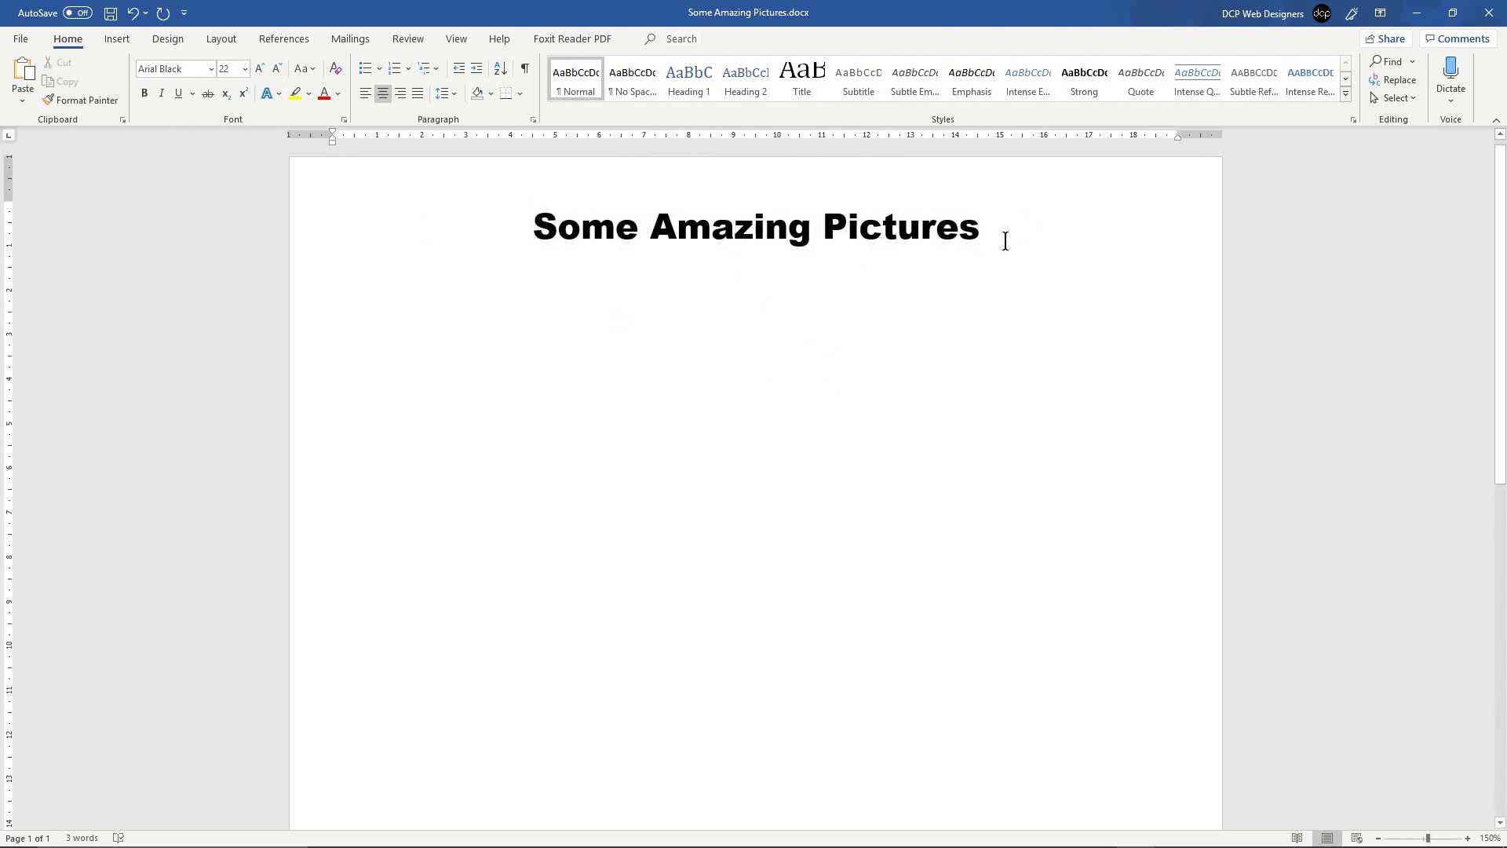
pyautogui.press('Return')
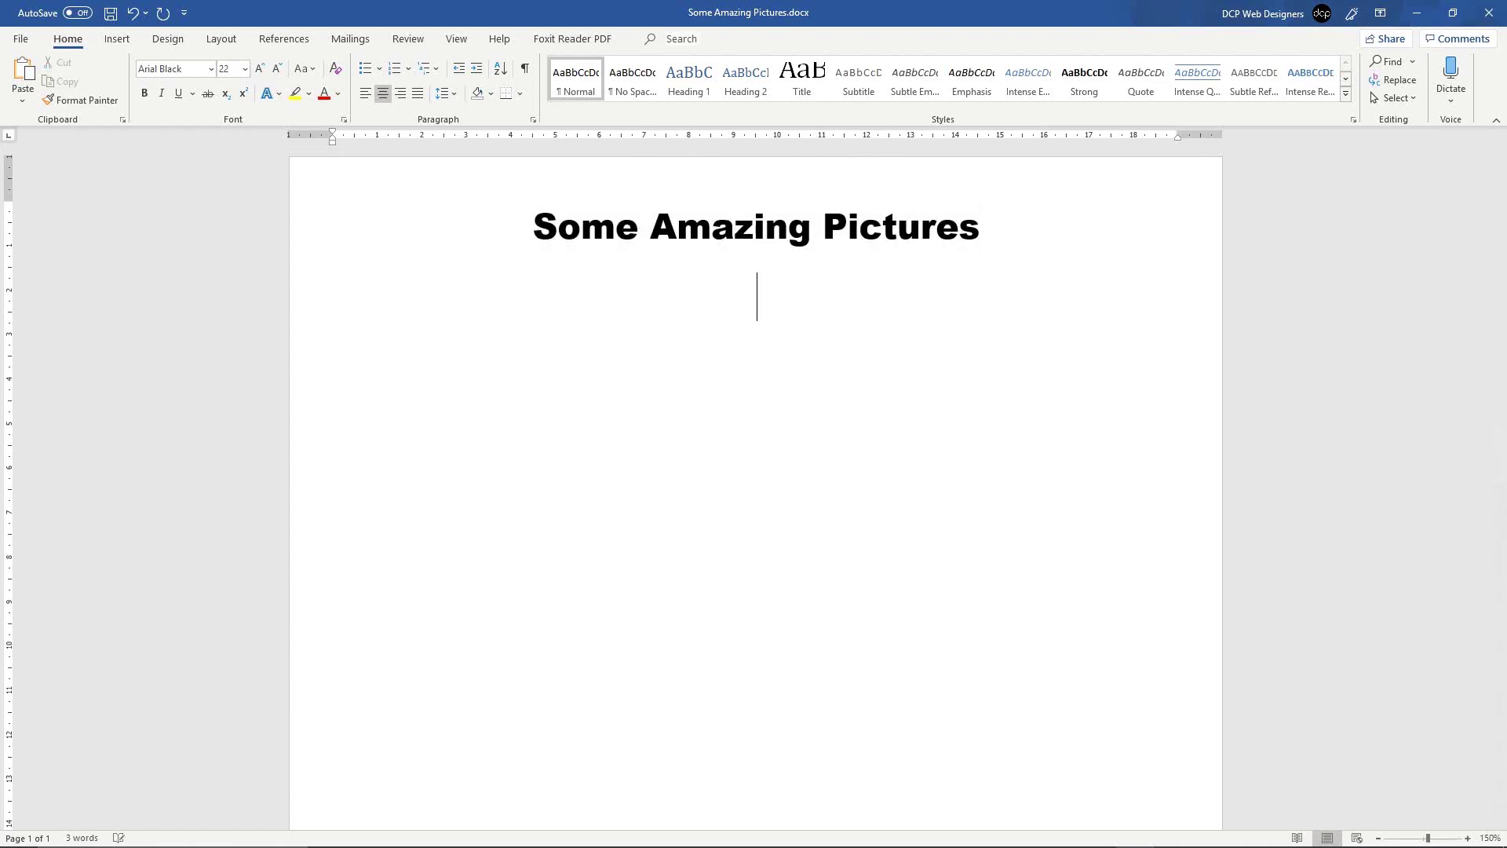
pyautogui.click(571, 83)
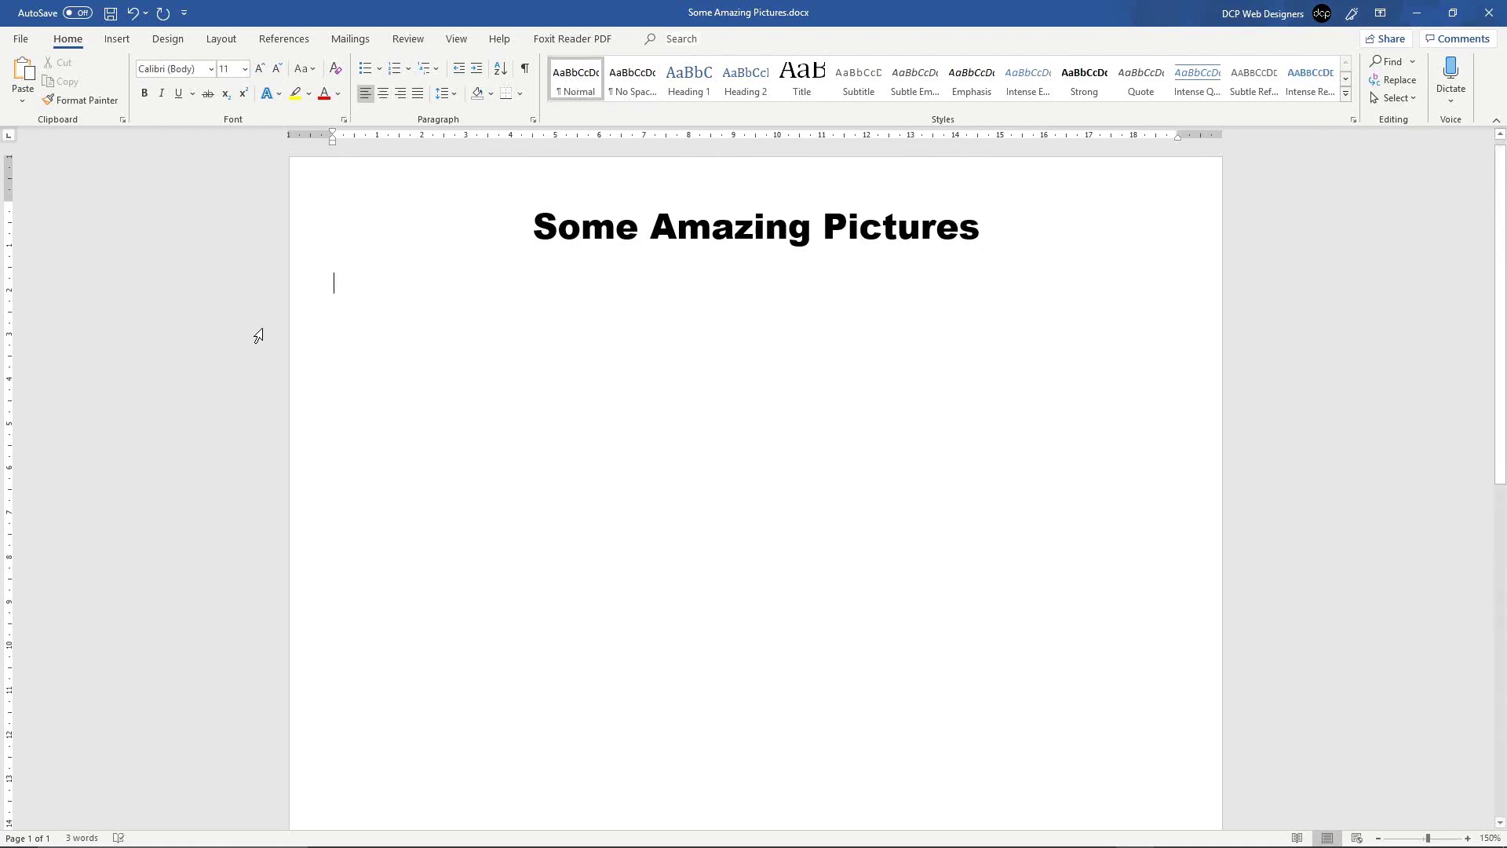
# Step: Insert a 3×1 table under the title and extend it to 17 rows by tabbing
pyautogui.click(110, 39)
pyautogui.click(134, 82)
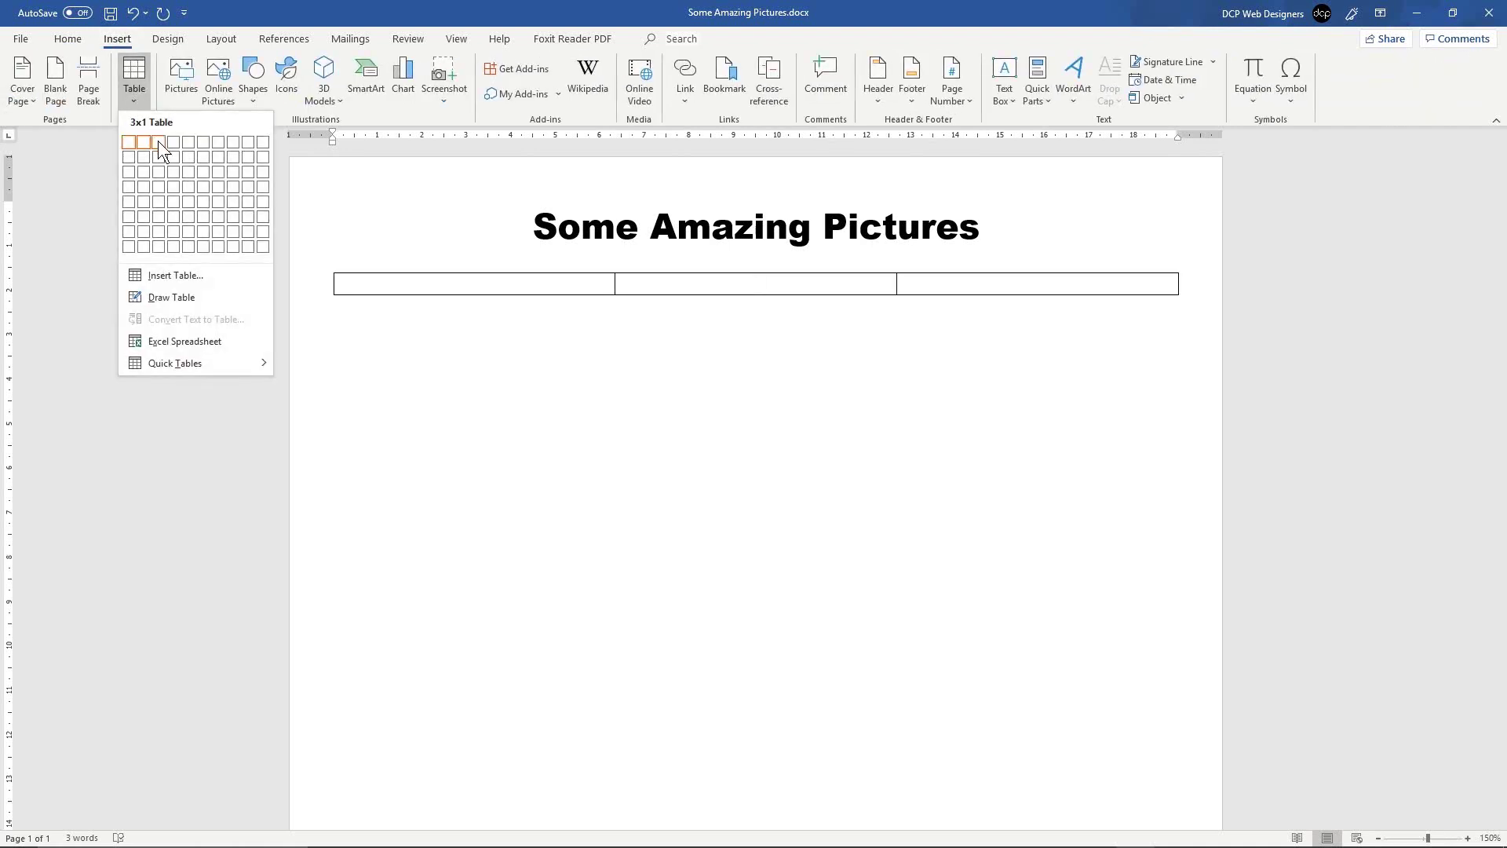
pyautogui.click(158, 139)
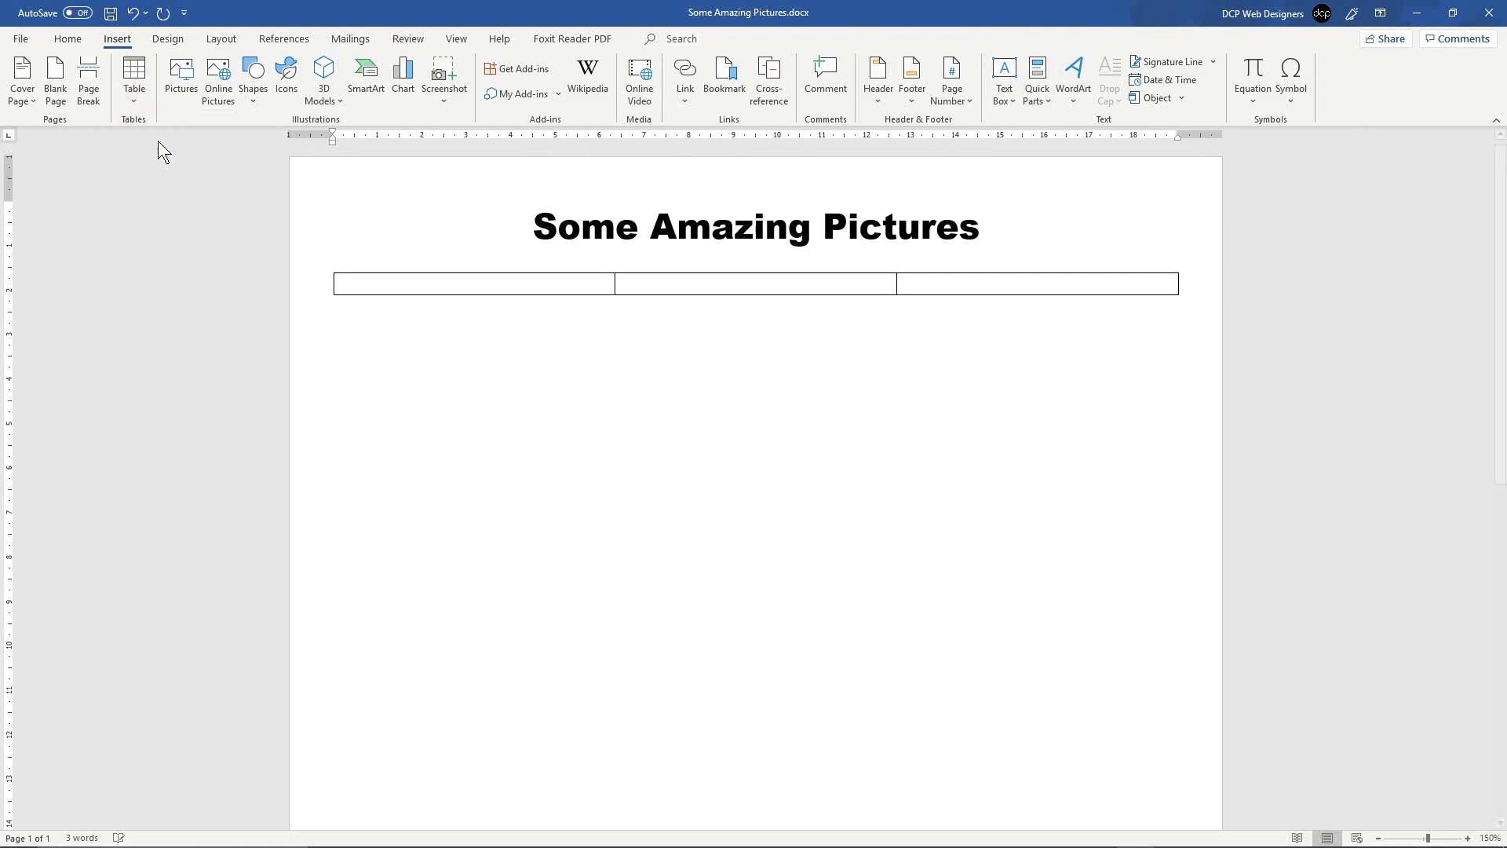
pyautogui.click(971, 277)
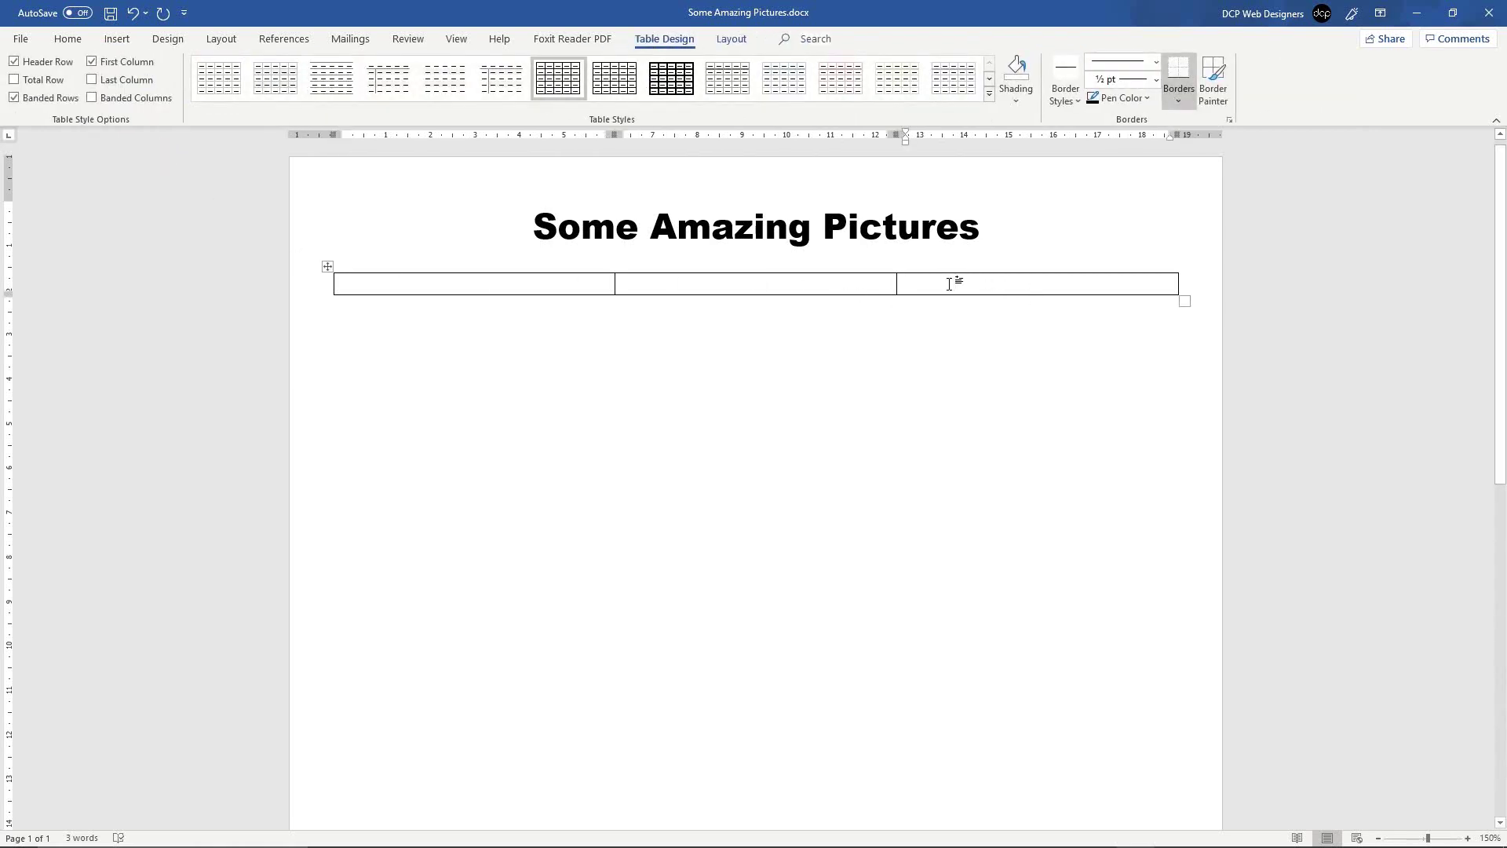
pyautogui.press('Tab')
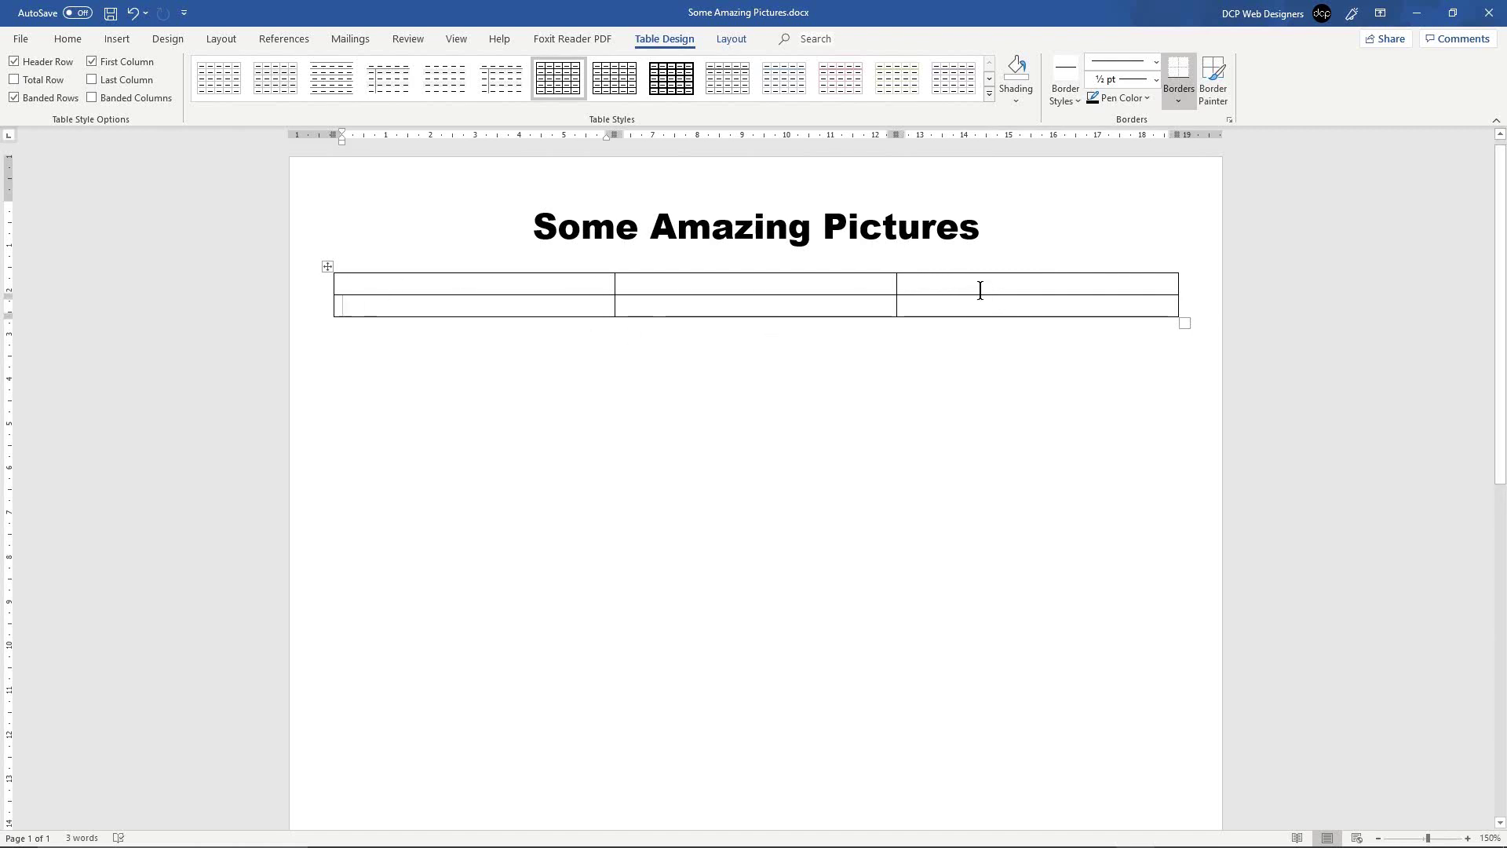
pyautogui.press('Tab')
pyautogui.press('Tab')
pyautogui.press('Tab')
pyautogui.press('Tab')
pyautogui.press('Tab')
pyautogui.press('Tab')
pyautogui.press('Tab')
pyautogui.press('Tab')
pyautogui.press('Tab')
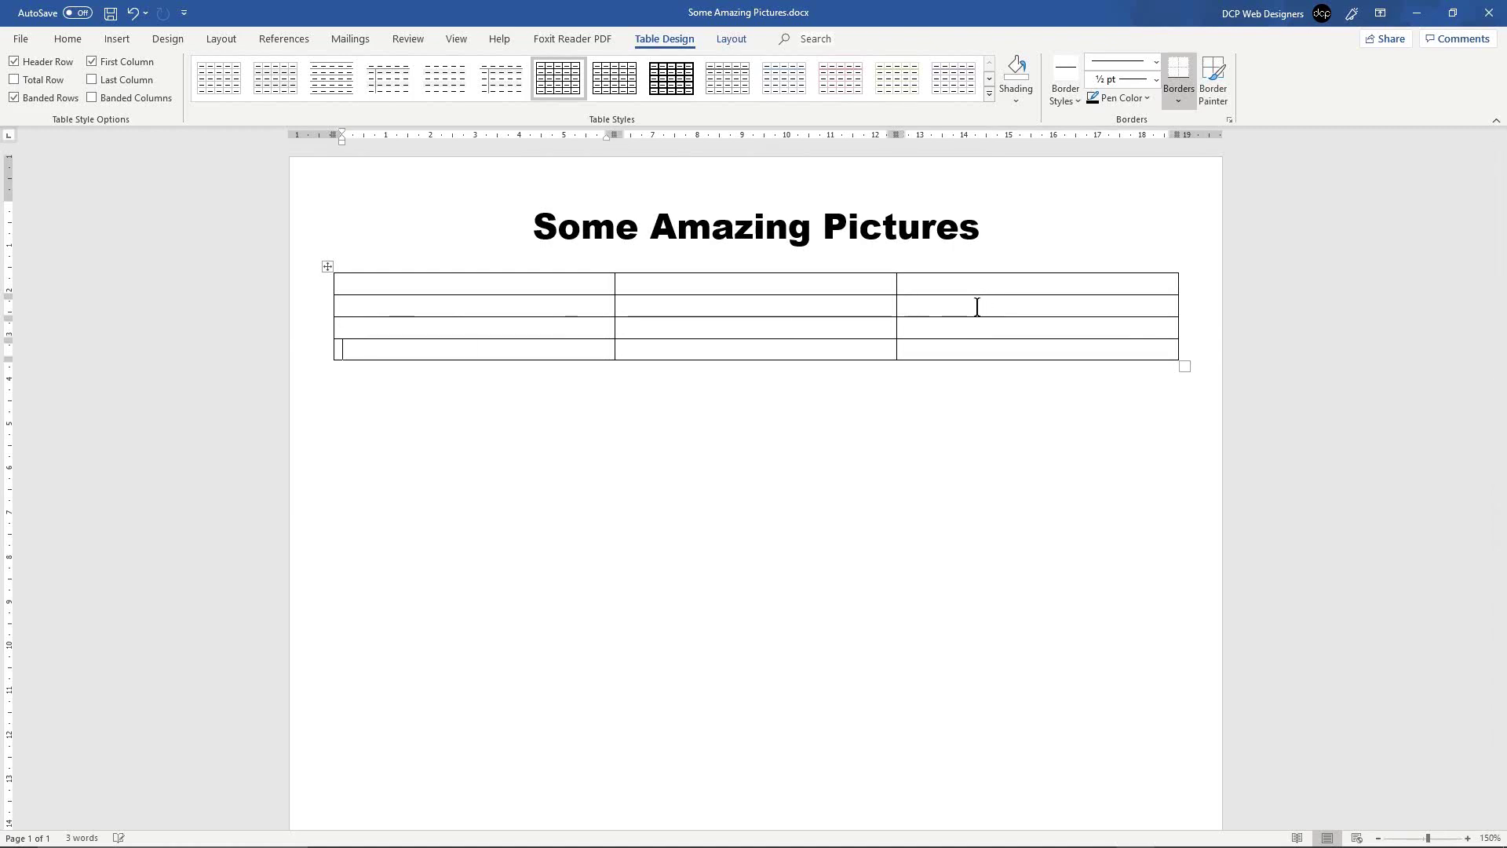
pyautogui.press('Tab')
pyautogui.press('Tab')
pyautogui.press('Tab')
pyautogui.press('Tab')
pyautogui.press('Tab')
pyautogui.press('Tab')
pyautogui.press('Tab')
pyautogui.press('Tab')
pyautogui.press('Tab')
pyautogui.press('Tab')
pyautogui.press('Tab')
pyautogui.press('Tab')
pyautogui.press('Tab')
pyautogui.press('Tab')
pyautogui.press('Tab')
pyautogui.press('Tab')
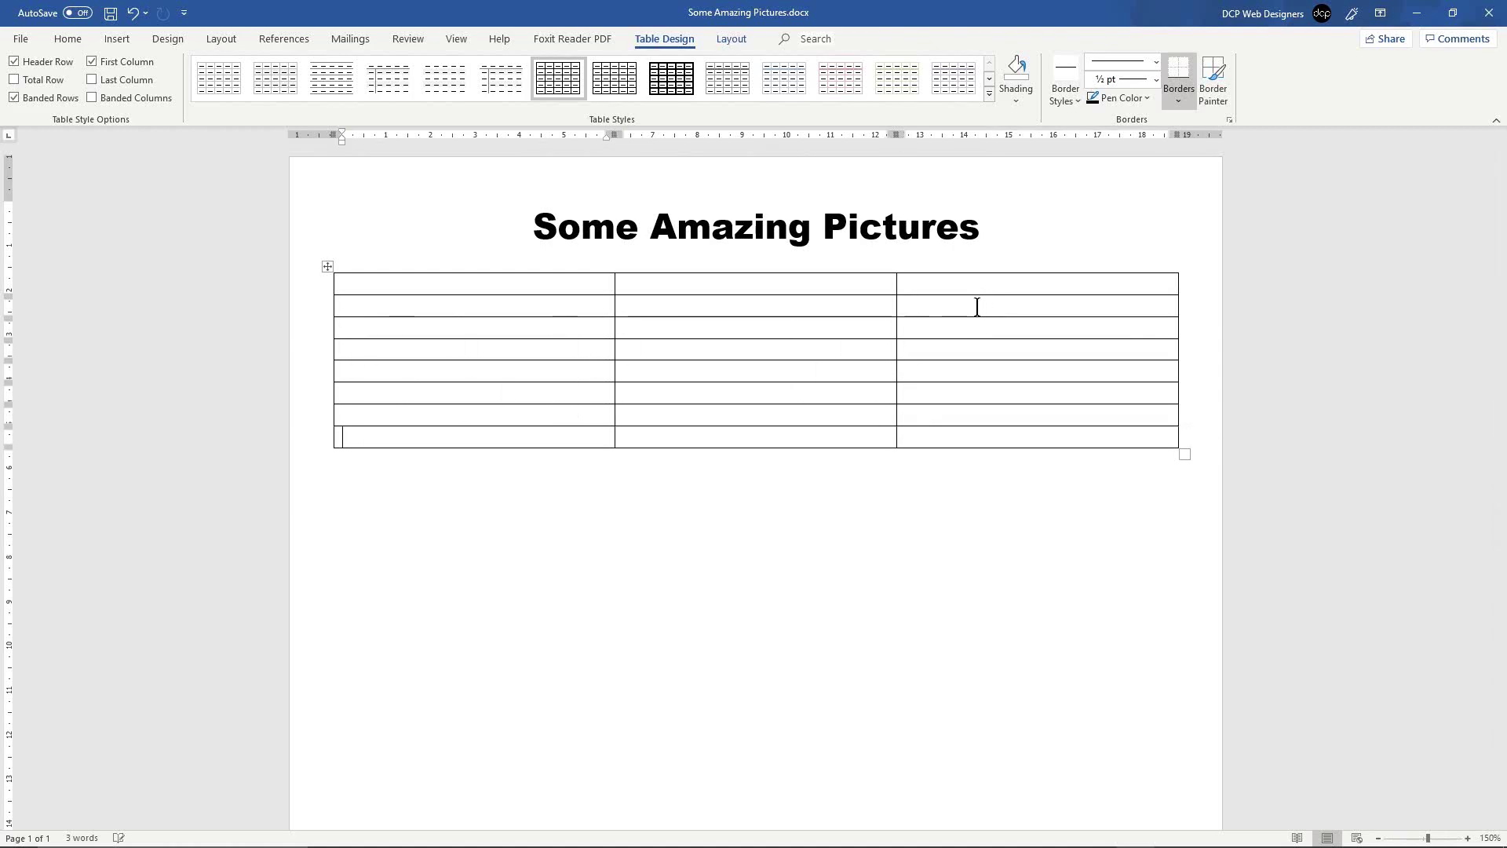
pyautogui.press('Tab')
pyautogui.press('Tab')
pyautogui.press('Tab')
pyautogui.press('Tab')
pyautogui.press('Tab')
pyautogui.press('Tab')
pyautogui.press('Tab')
pyautogui.press('Tab')
pyautogui.press('Tab')
pyautogui.press('Tab')
pyautogui.press('Tab')
pyautogui.press('Tab')
pyautogui.press('Tab')
pyautogui.press('Tab')
pyautogui.press('Tab')
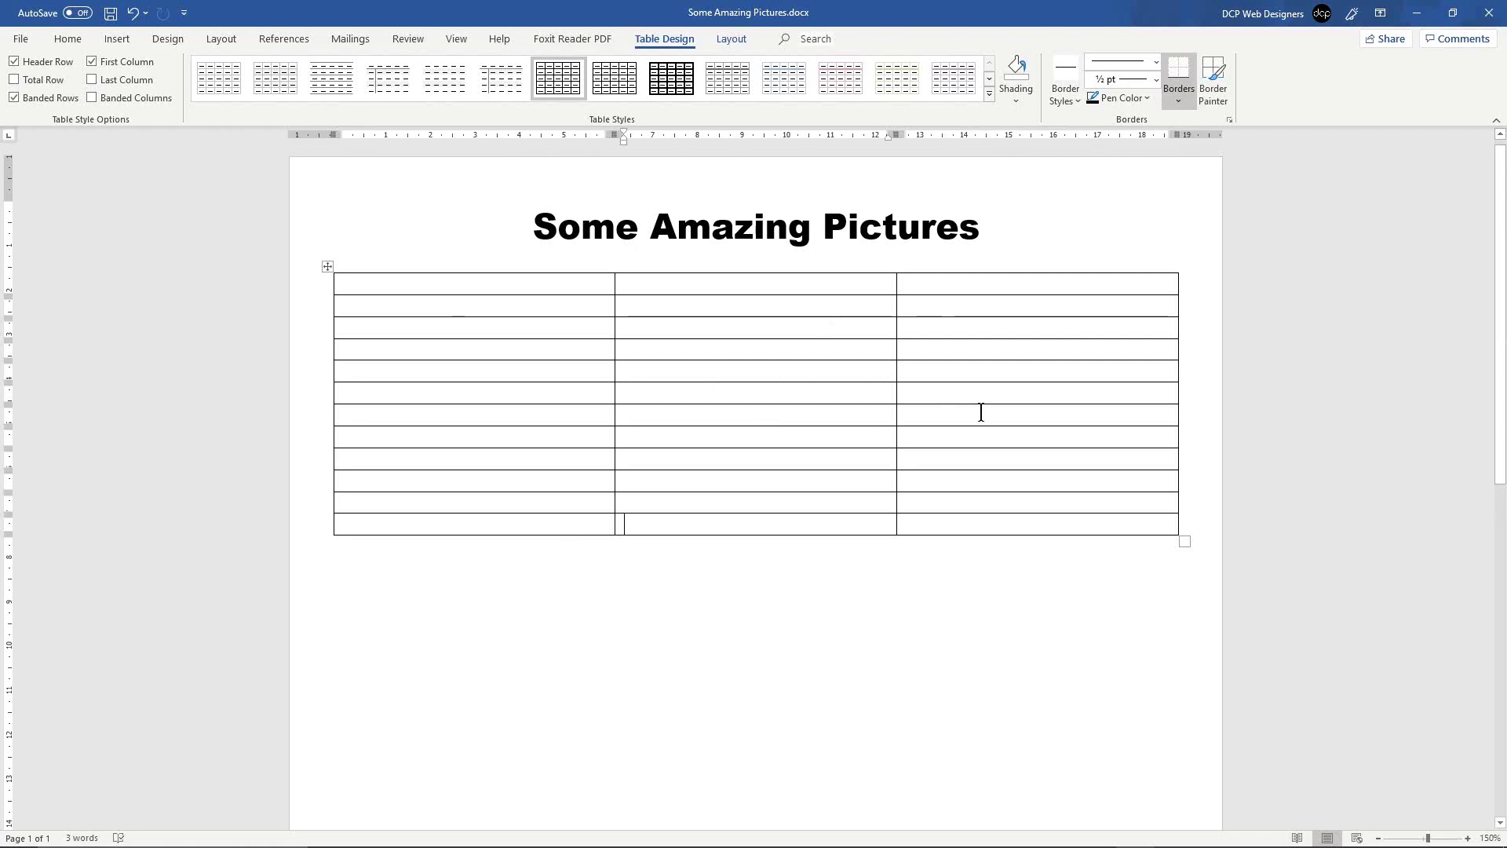
pyautogui.press('Tab')
pyautogui.press('Tab')
pyautogui.press('Tab')
pyautogui.press('Tab')
pyautogui.press('Tab')
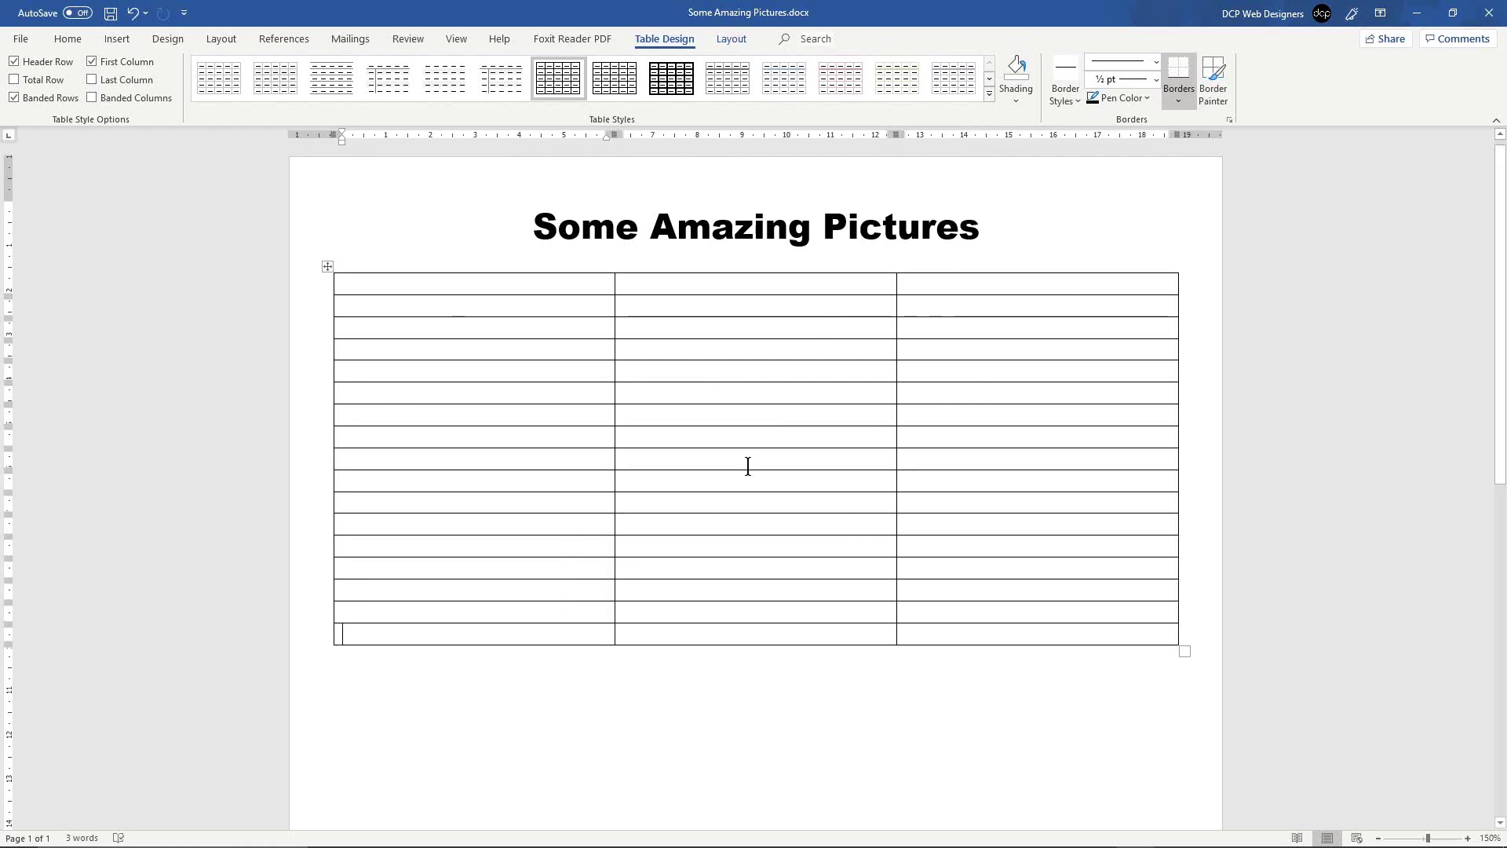
pyautogui.click(524, 286)
# Step: Insert the mountain lake photo from the project's Images folder into the first cell
pyautogui.click(125, 40)
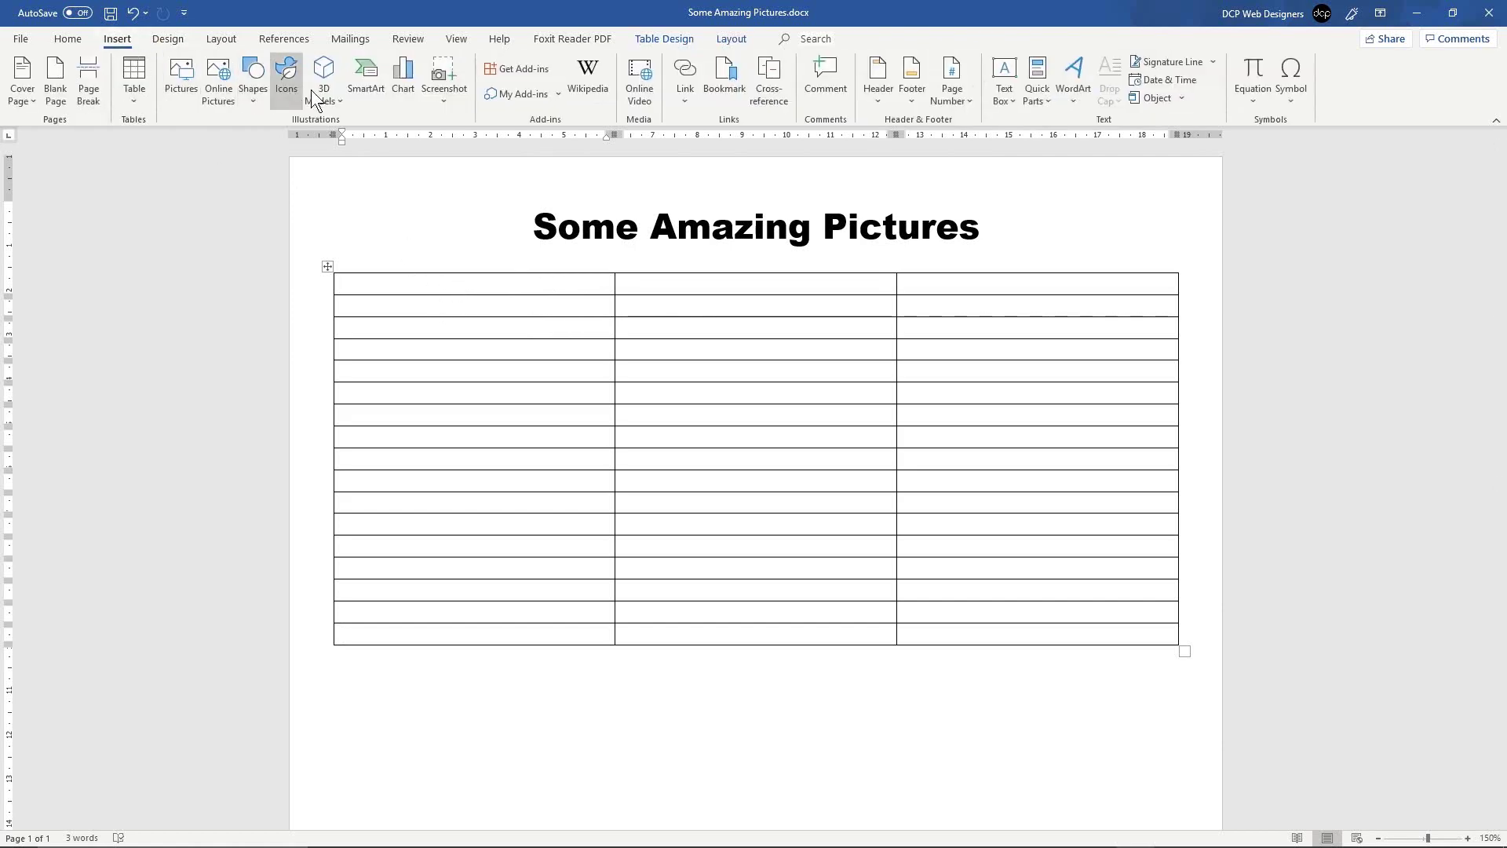
pyautogui.click(177, 89)
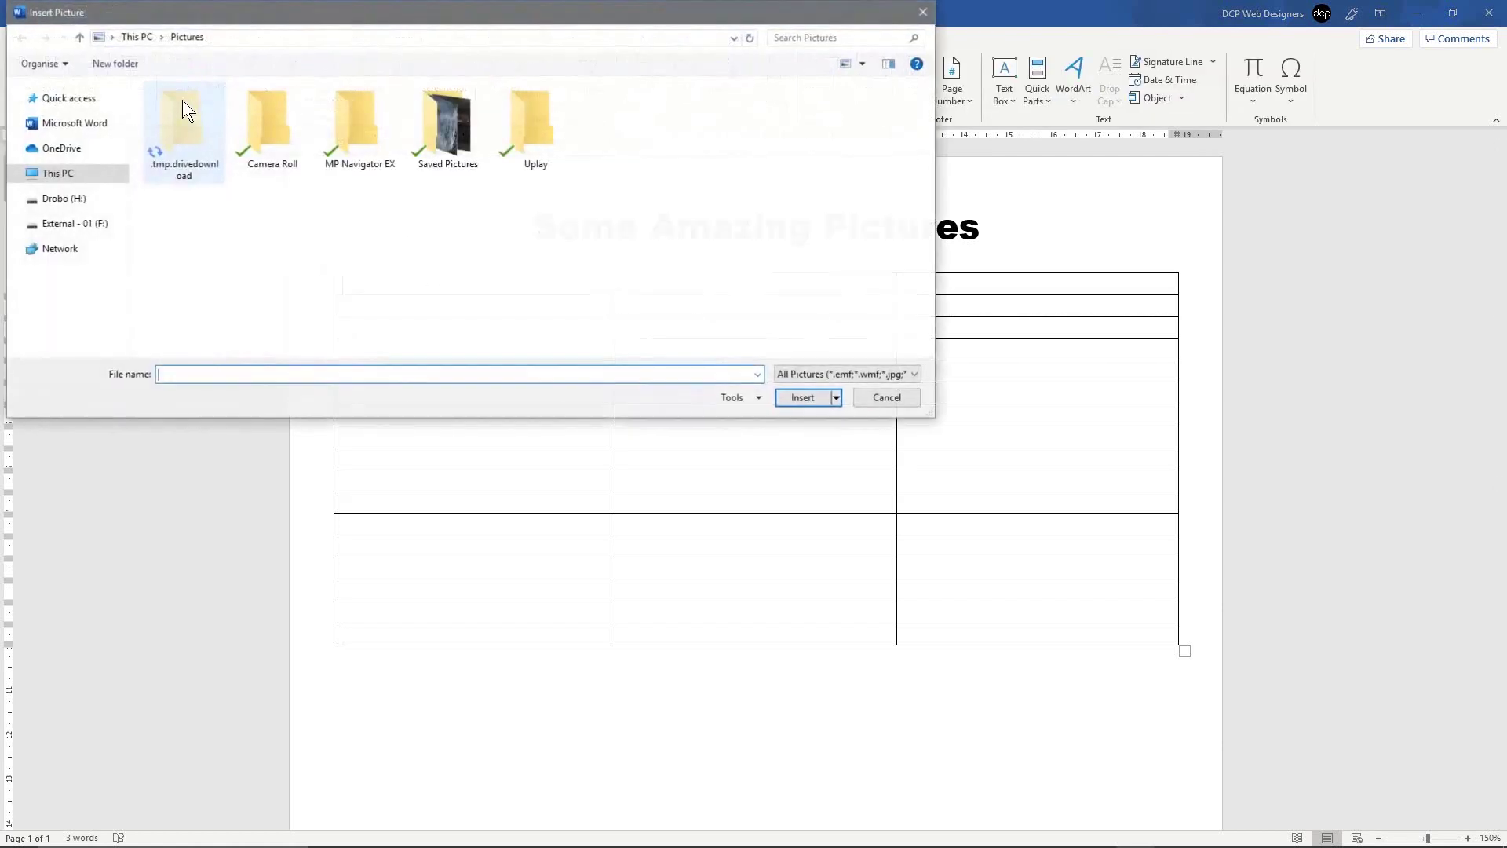
pyautogui.click(63, 174)
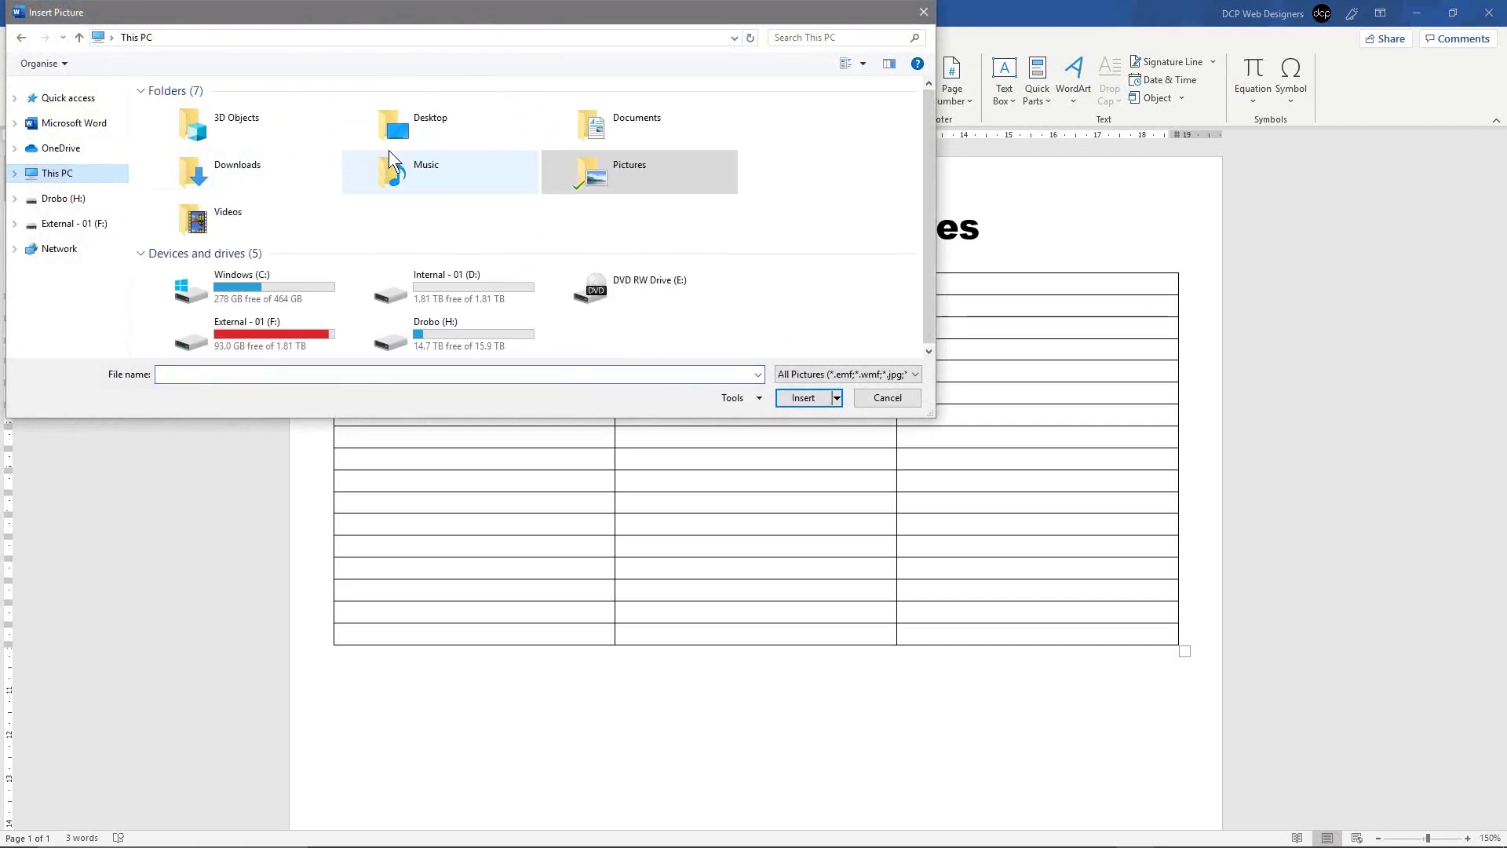
pyautogui.doubleClick(417, 124)
pyautogui.doubleClick(425, 154)
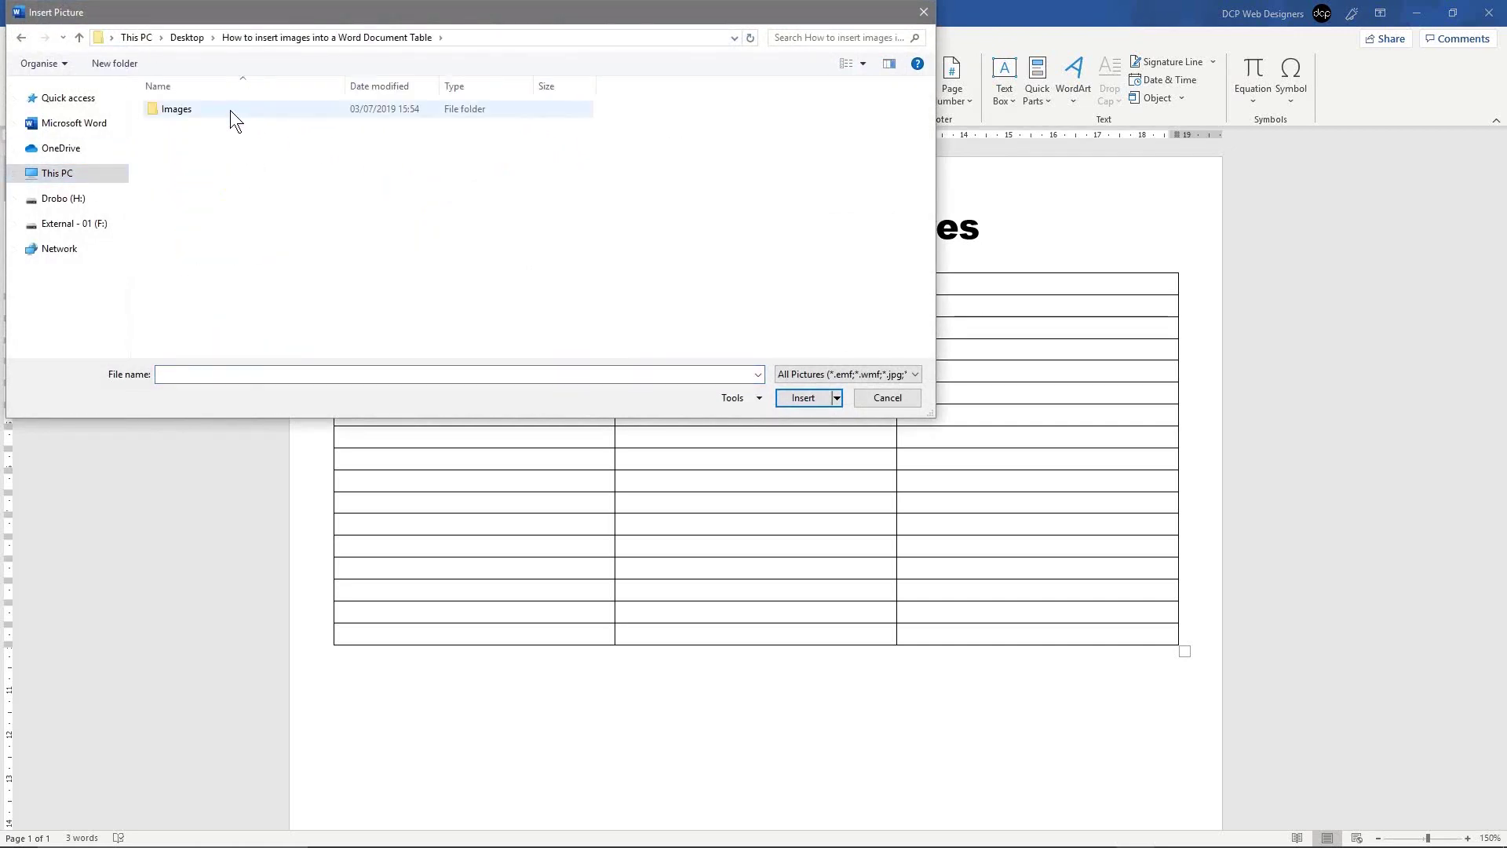
pyautogui.doubleClick(229, 109)
pyautogui.click(190, 124)
pyautogui.click(805, 397)
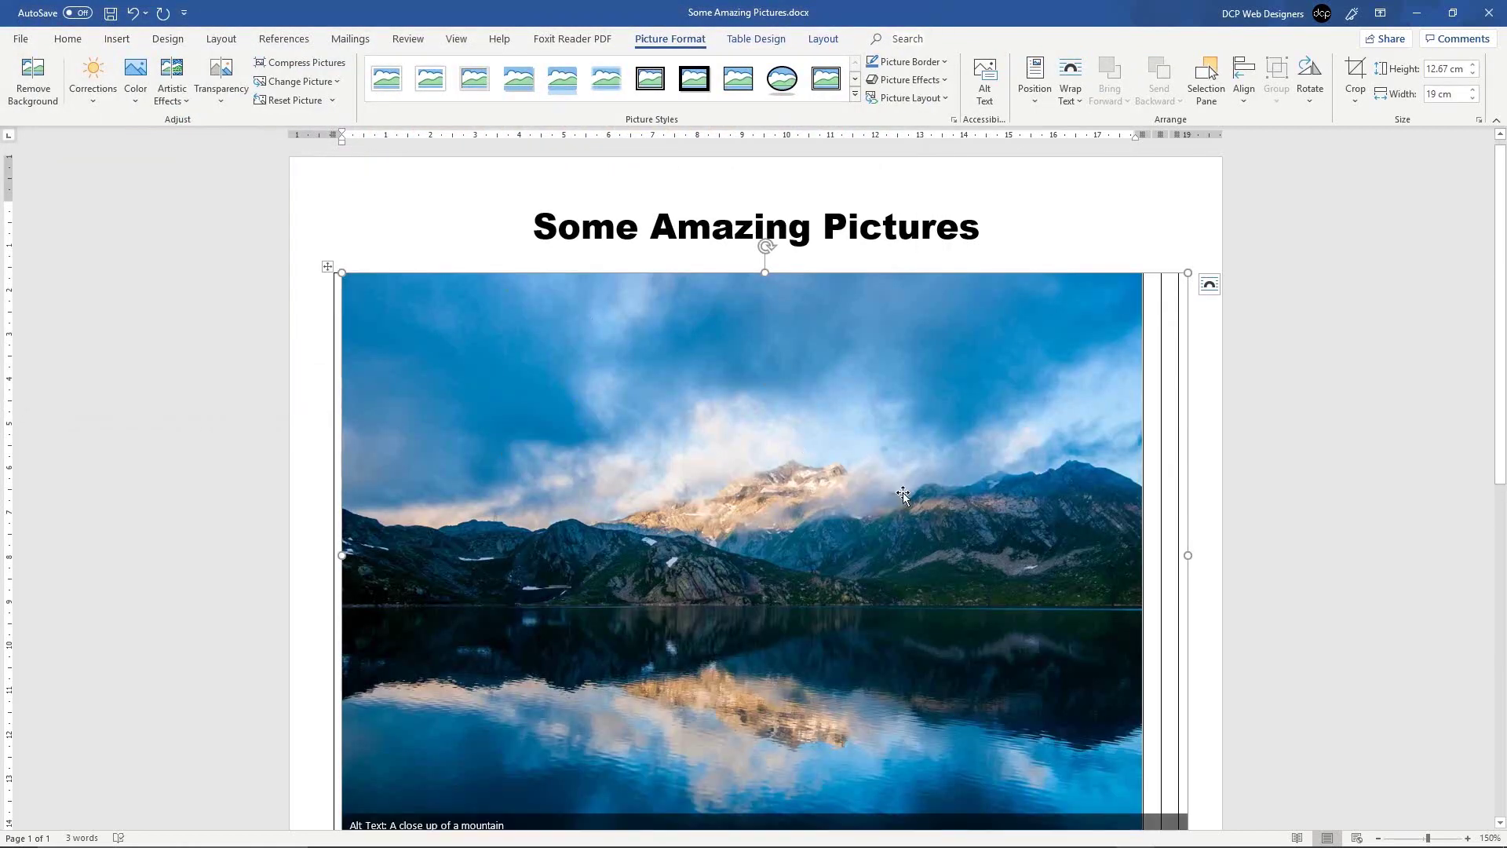
# Step: Resize the photo to about 5.9 cm wide by 3.93 cm tall
pyautogui.scroll(-3, 837, 493)
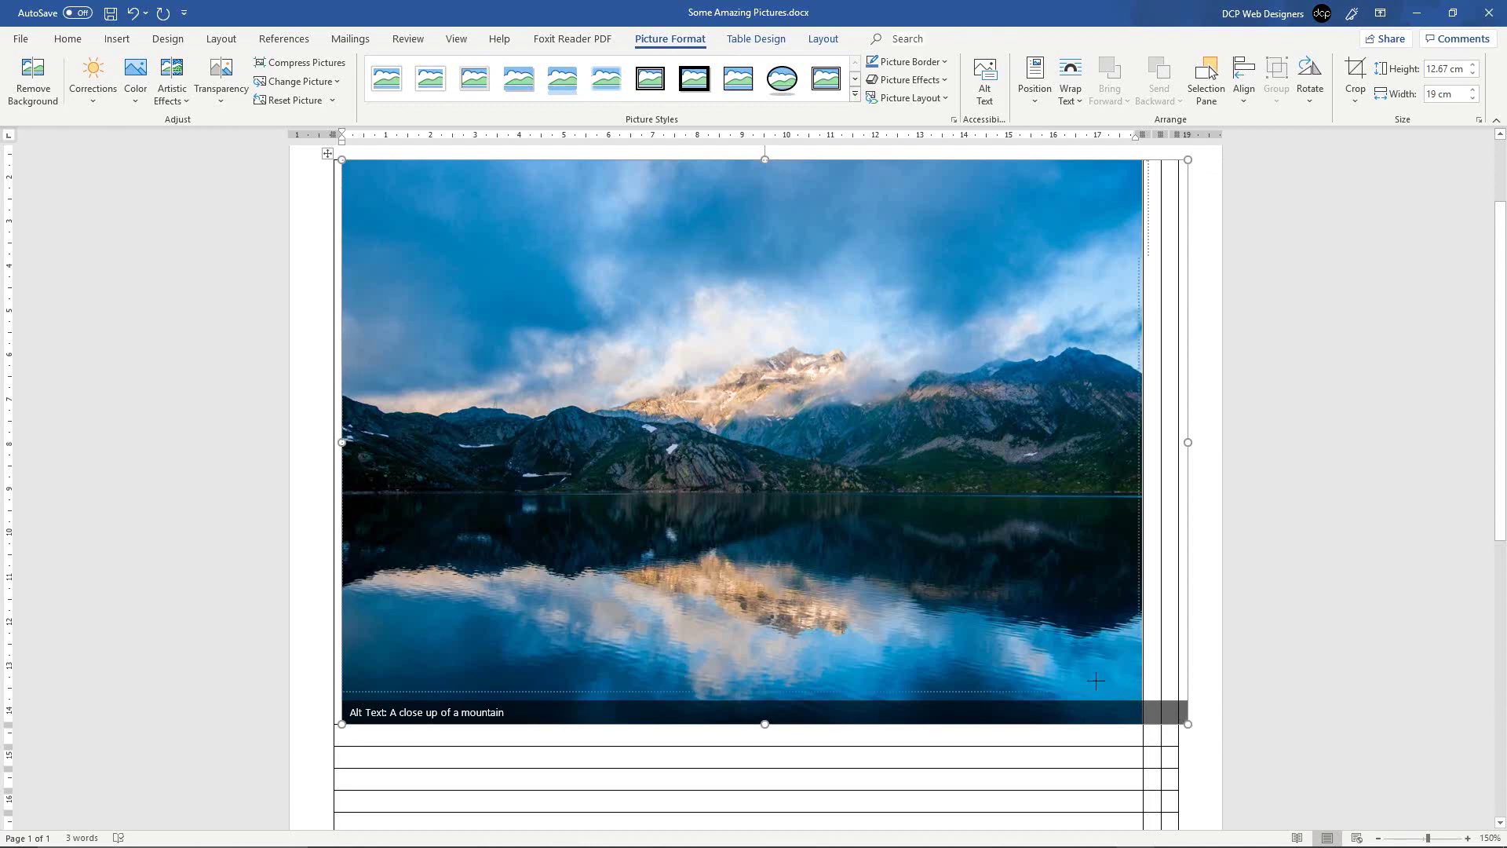
pyautogui.moveTo(1188, 723); pyautogui.dragTo(503, 267)
pyautogui.moveTo(380, 278); pyautogui.dragTo(433, 329)
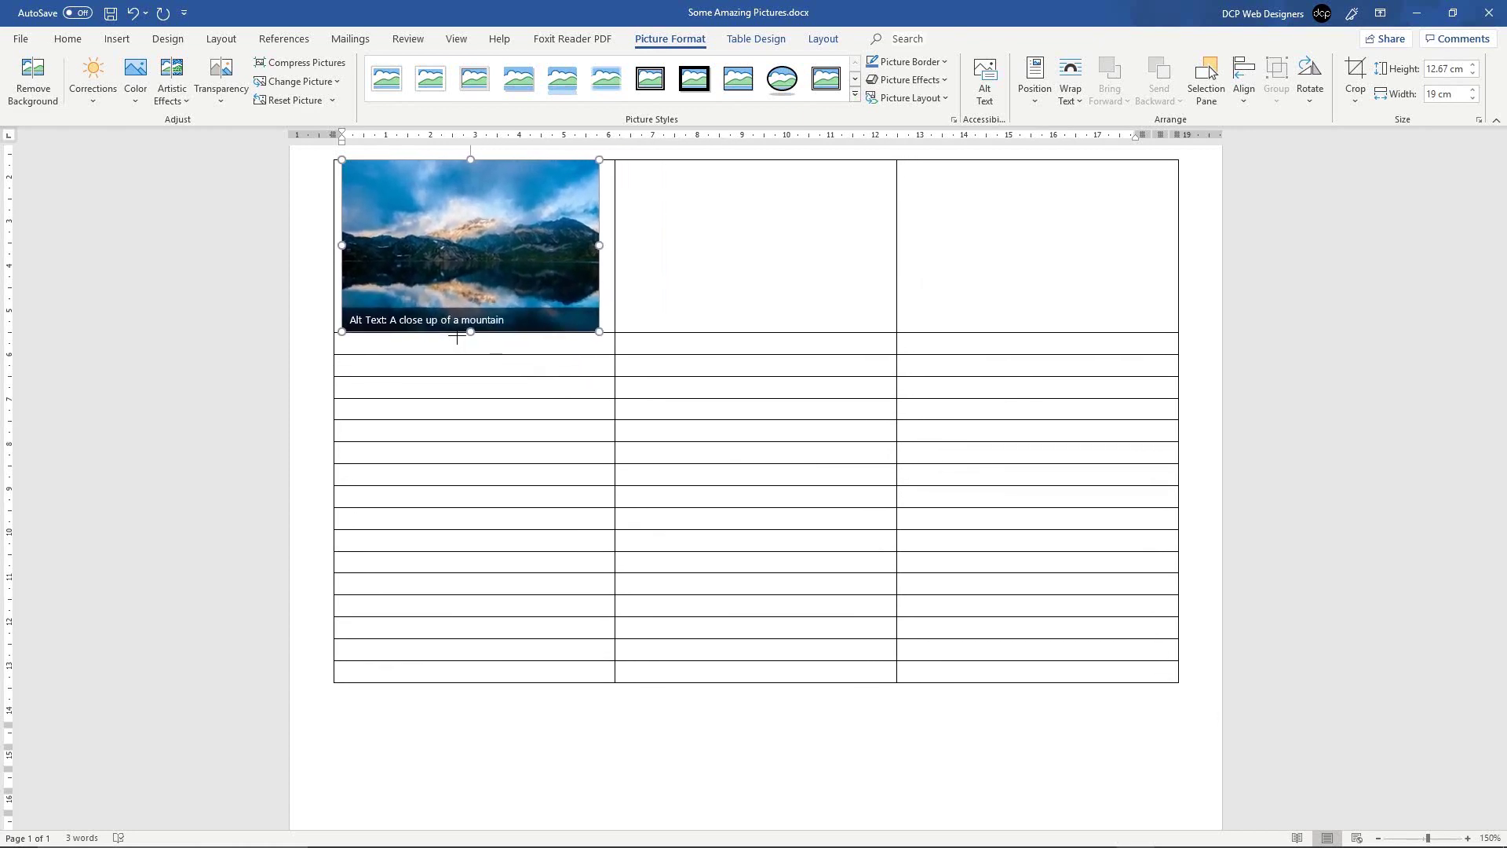
pyautogui.moveTo(456, 337); pyautogui.dragTo(453, 340)
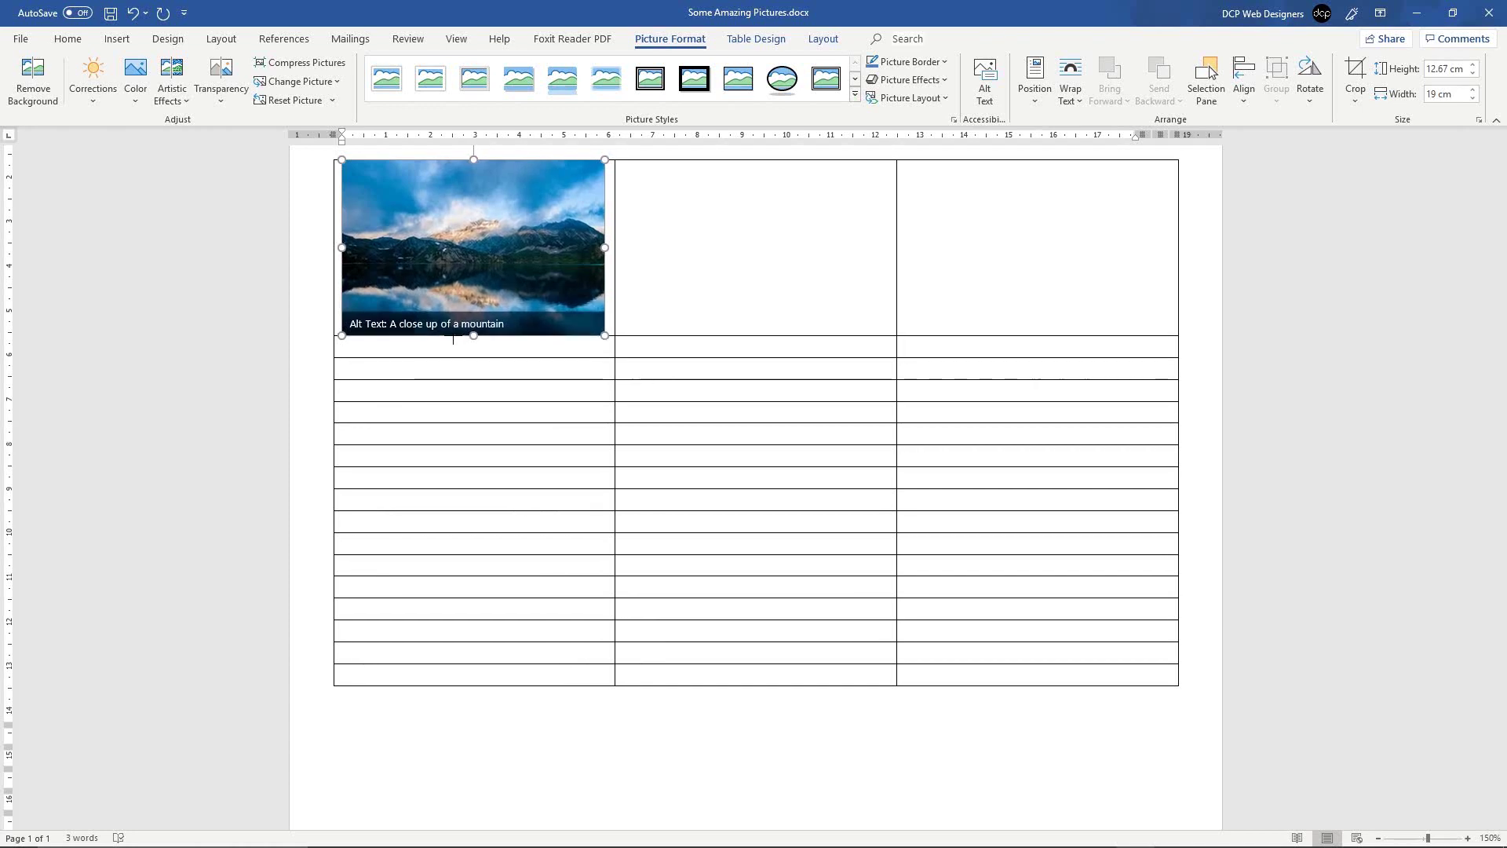
pyautogui.moveTo(453, 340); pyautogui.dragTo(453, 339)
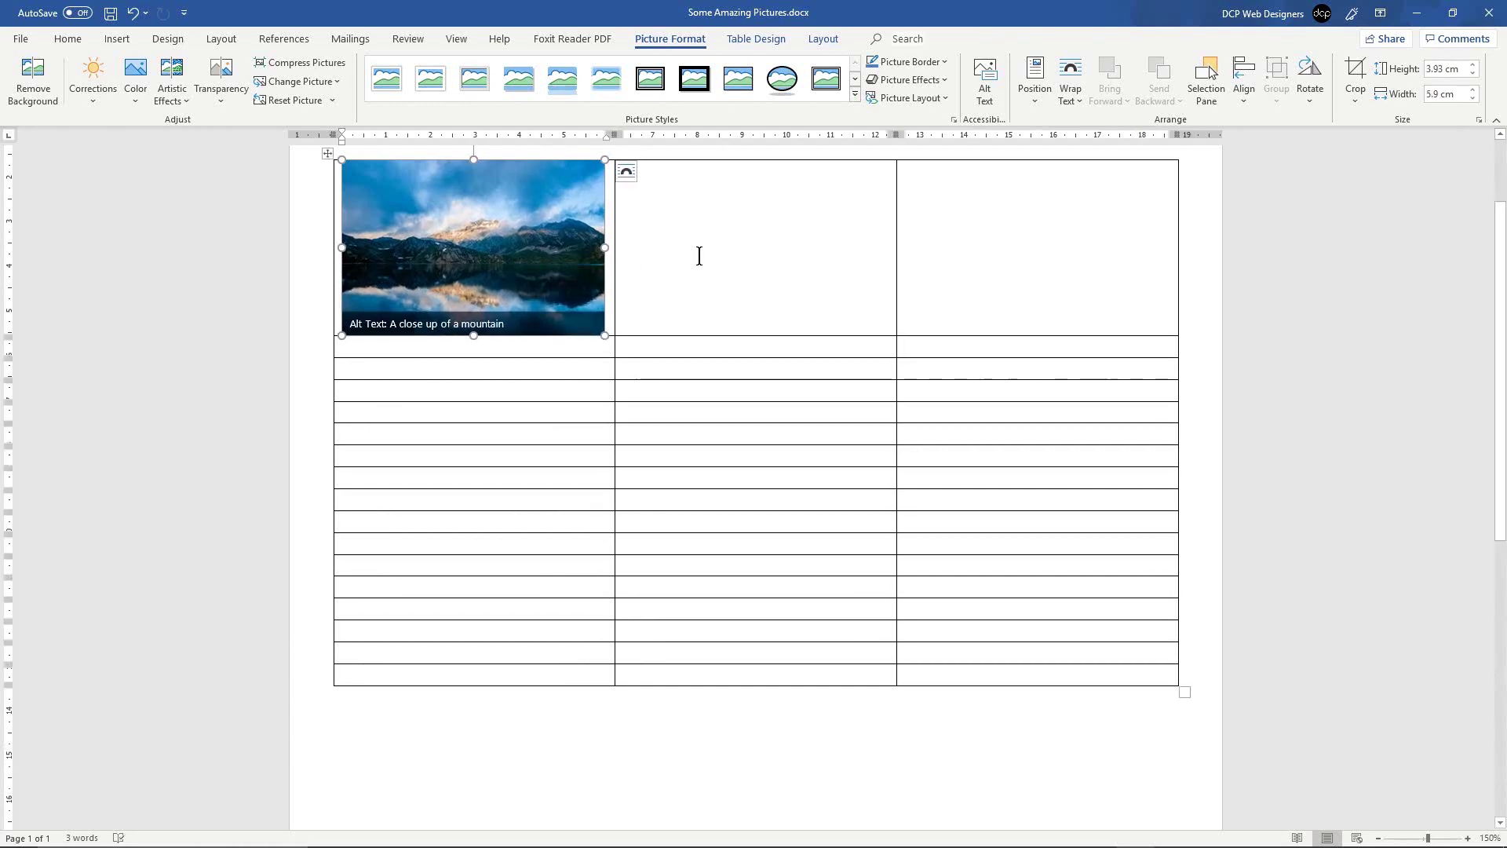
# Step: Paste mountain photo copies into the middle and right top cells, then delete them
pyautogui.click(718, 290)
pyautogui.click(534, 245)
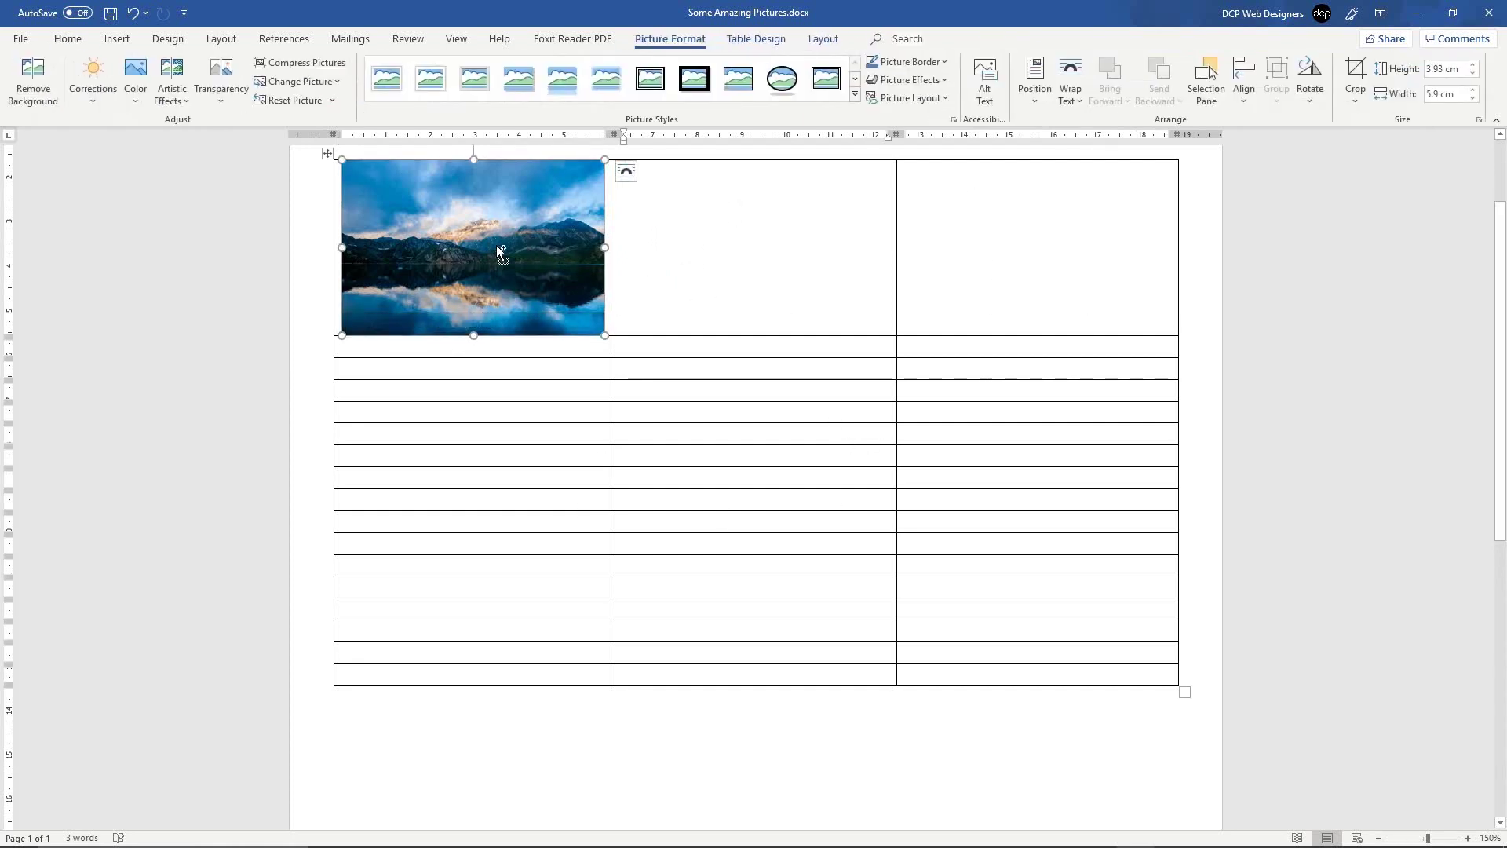
pyautogui.click(707, 245)
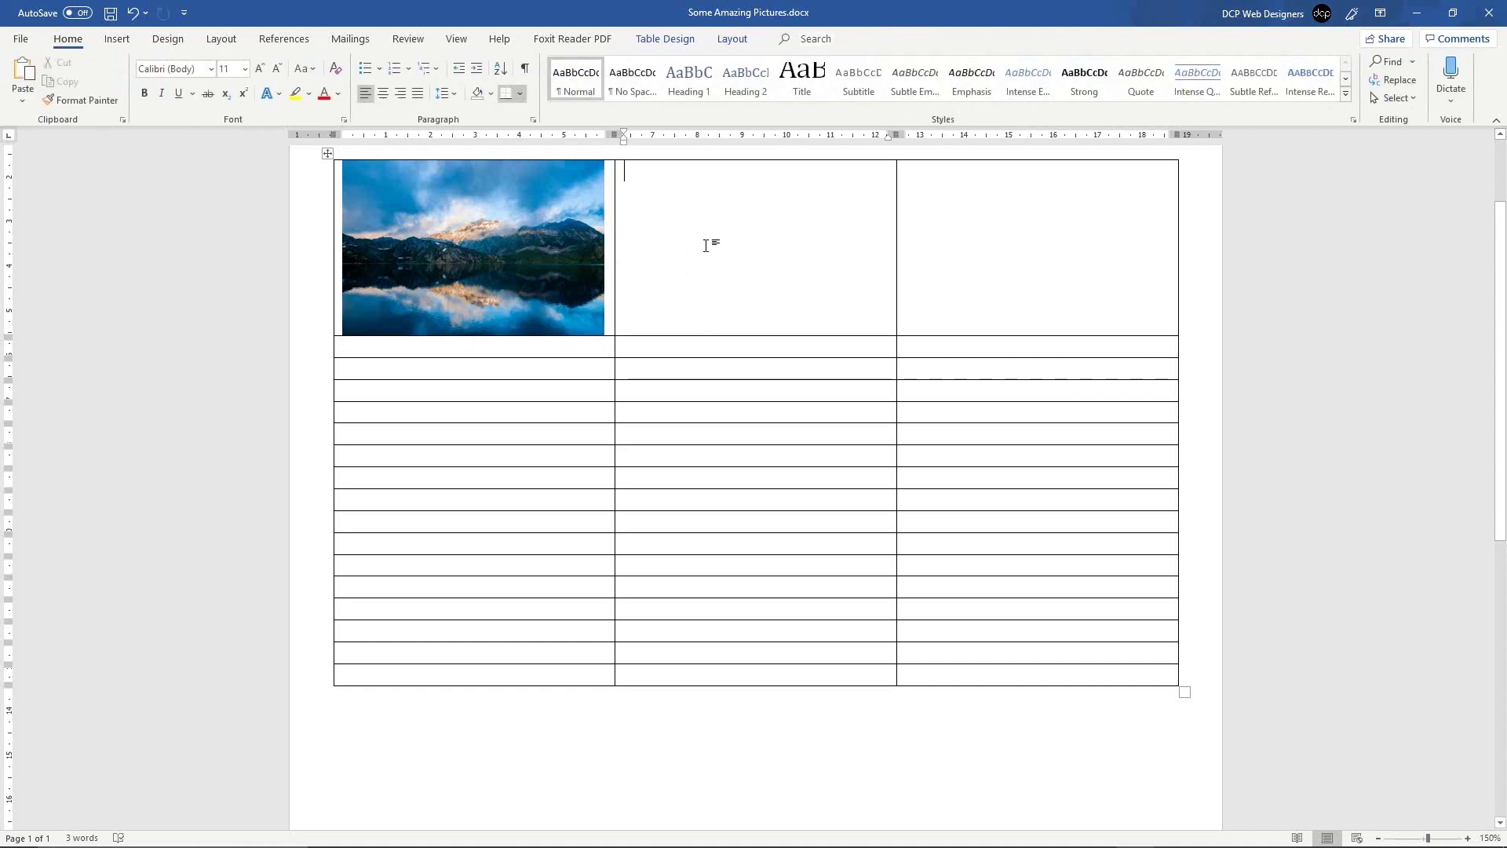
pyautogui.hotkey('ctrl', 'v')
pyautogui.click(962, 237)
pyautogui.hotkey('ctrl', 'v')
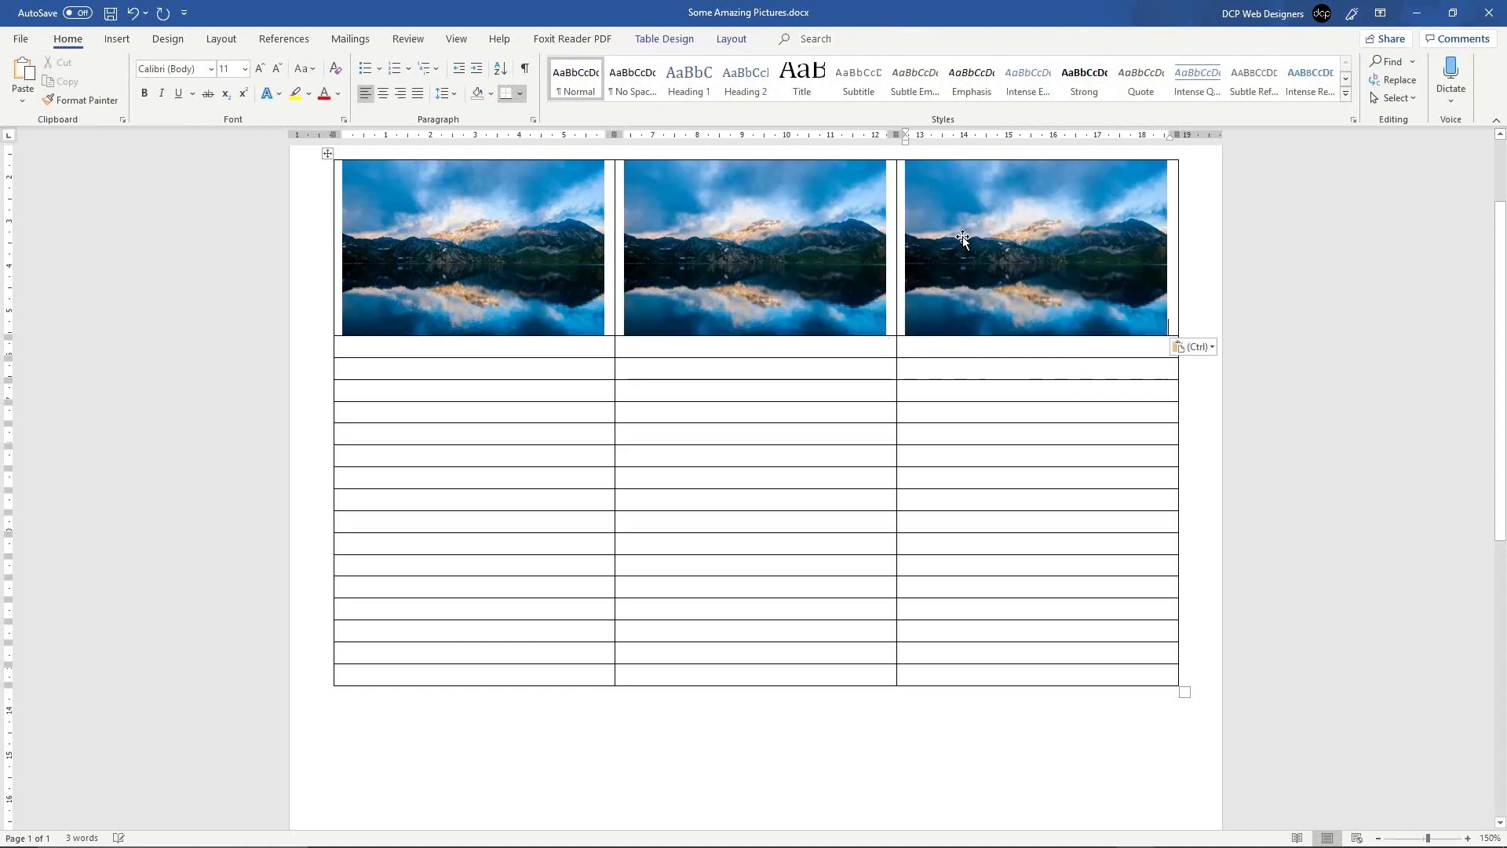
pyautogui.click(733, 228)
pyautogui.press('Delete')
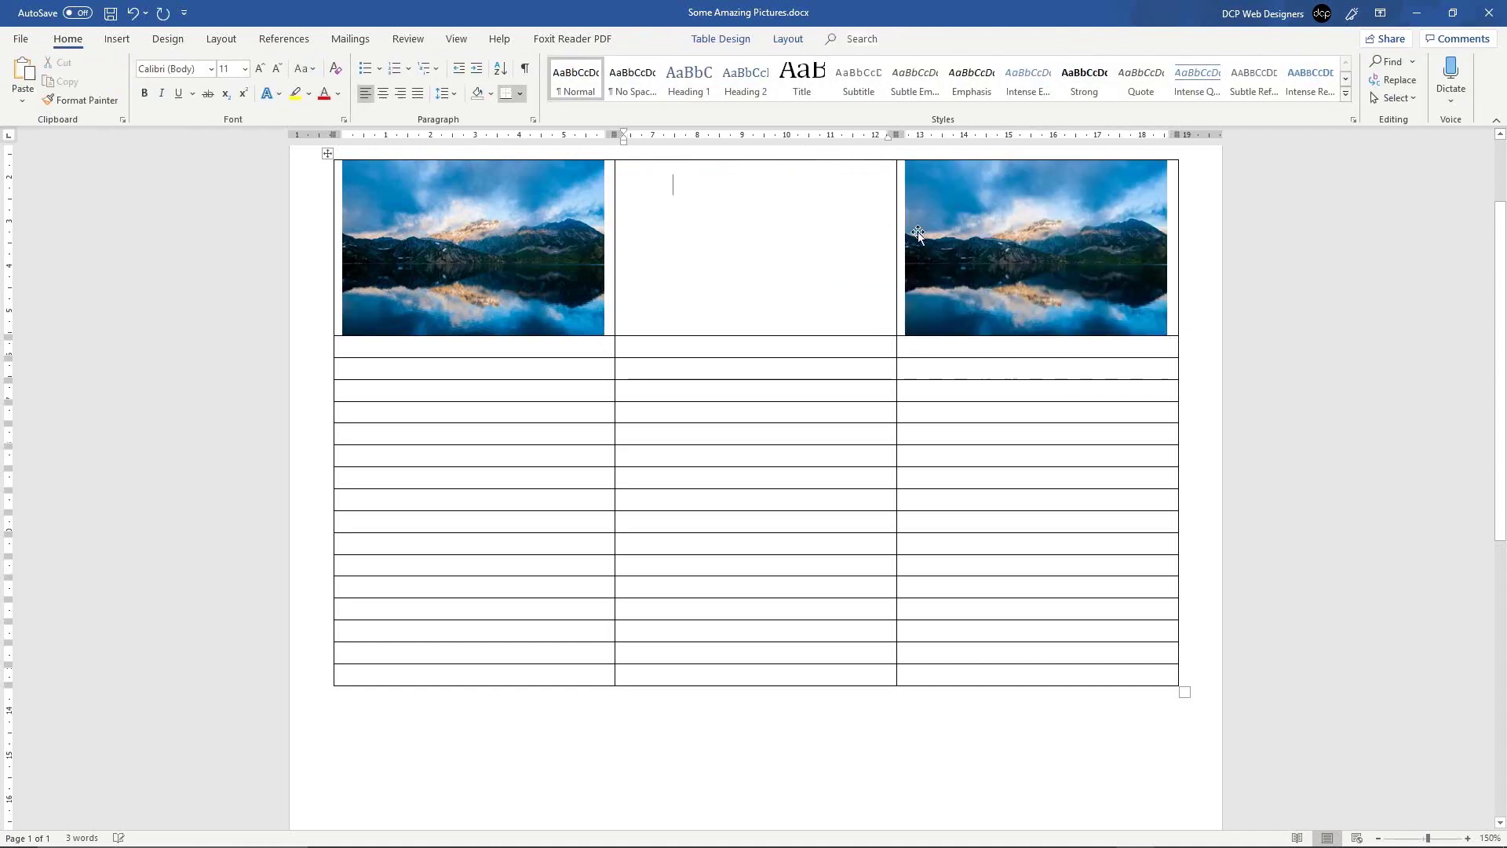
pyautogui.click(917, 232)
pyautogui.press('Delete')
# Step: Paste the mountain lake photo into the middle and right top-row cells again
pyautogui.click(515, 230)
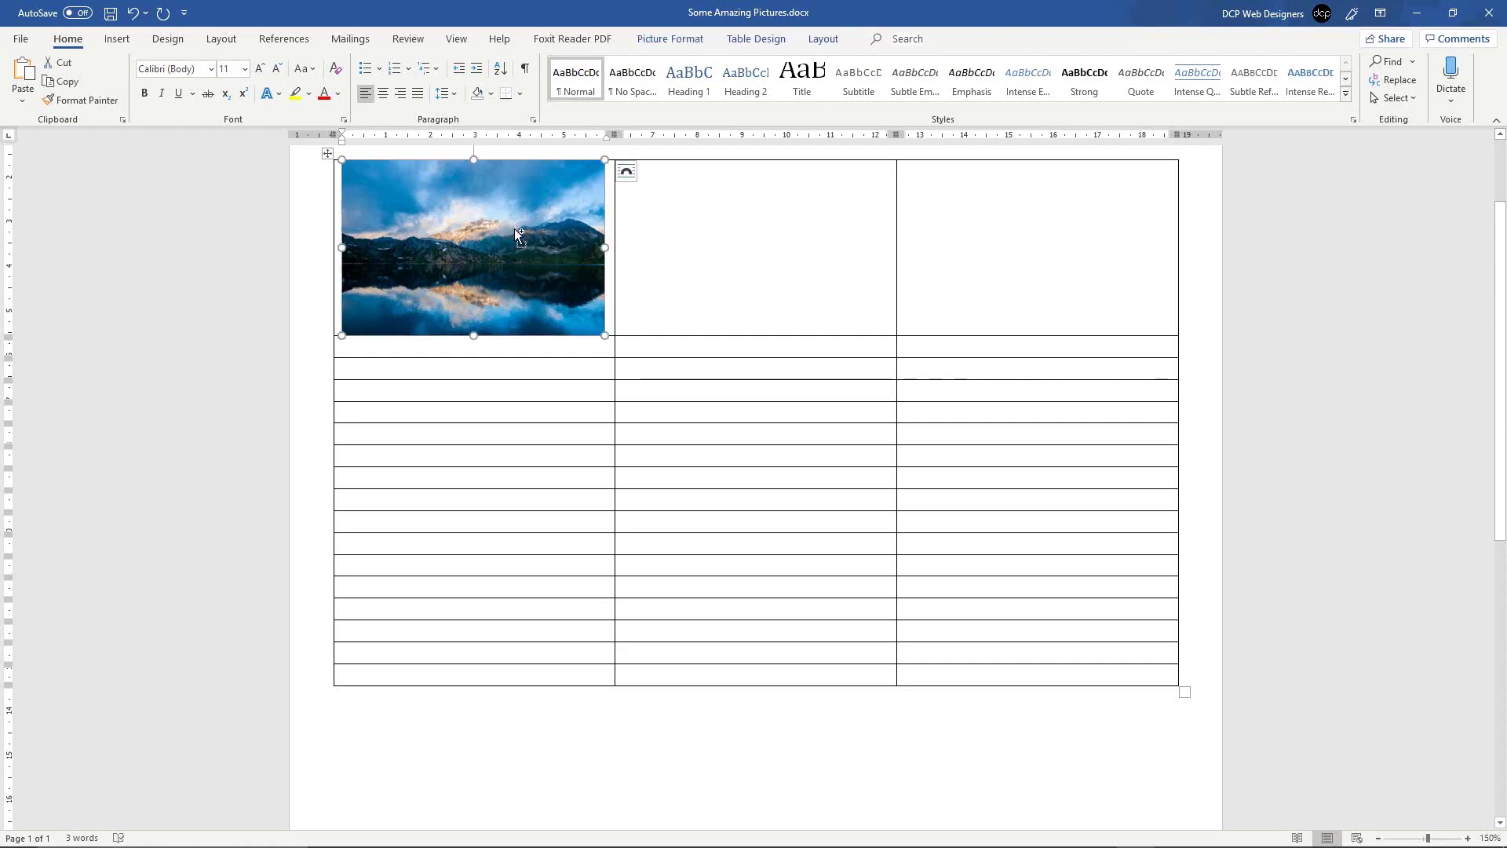
pyautogui.click(697, 237)
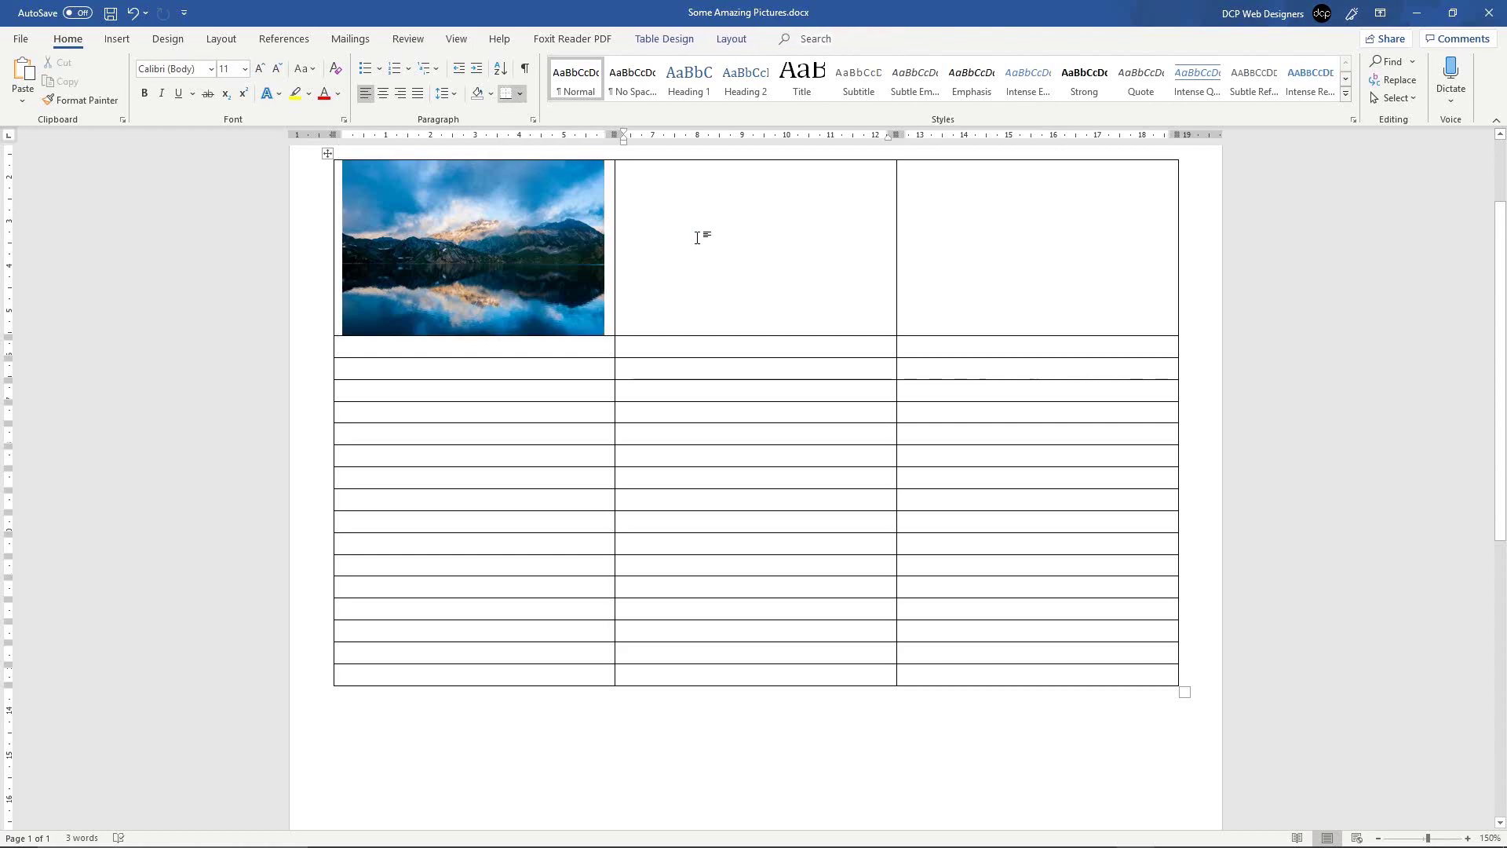
pyautogui.hotkey('ctrl', 'v')
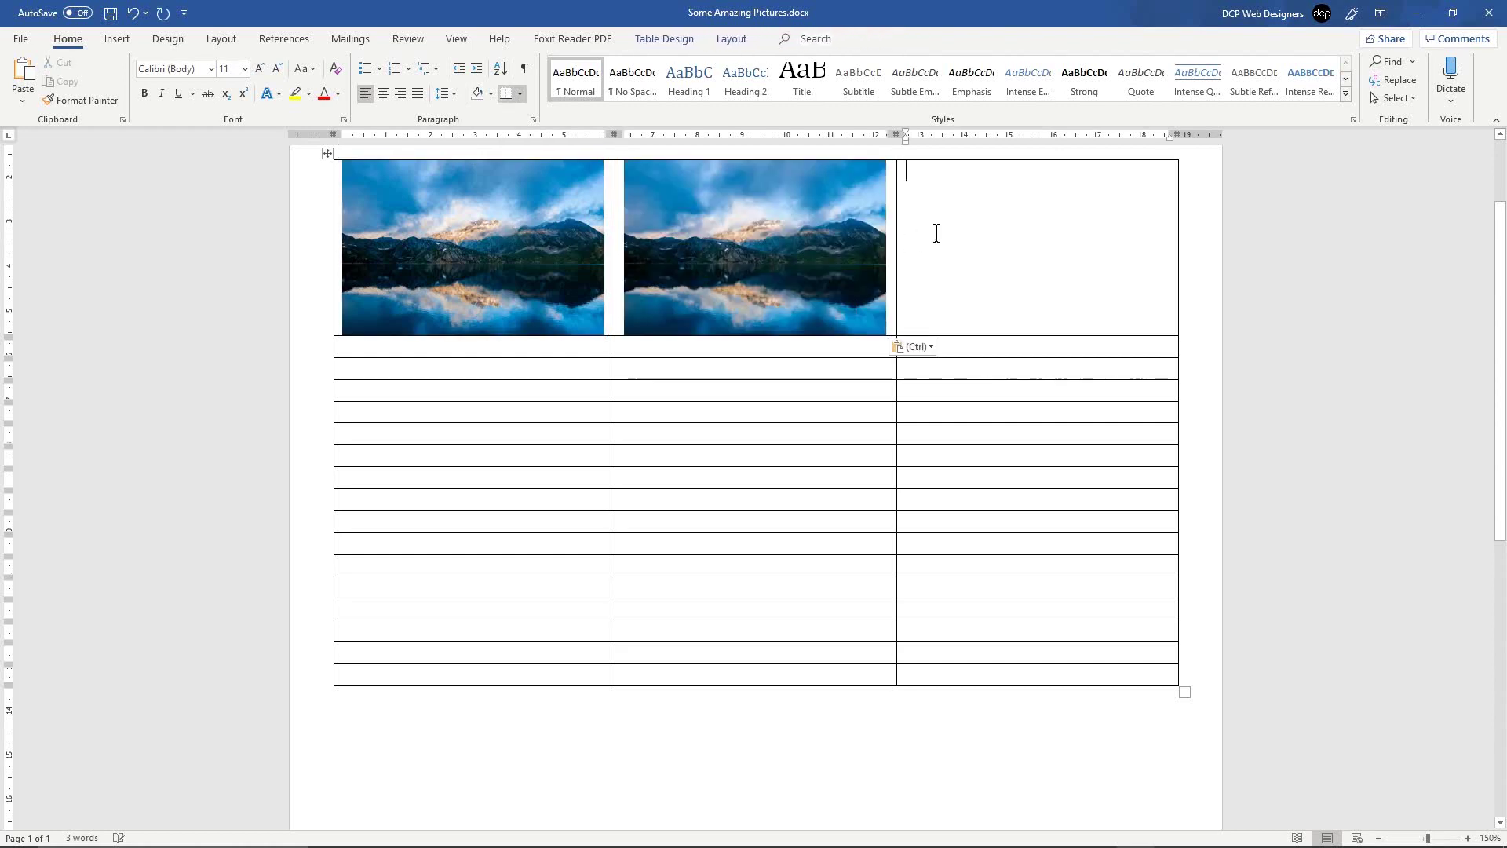
pyautogui.click(936, 233)
pyautogui.hotkey('ctrl', 'v')
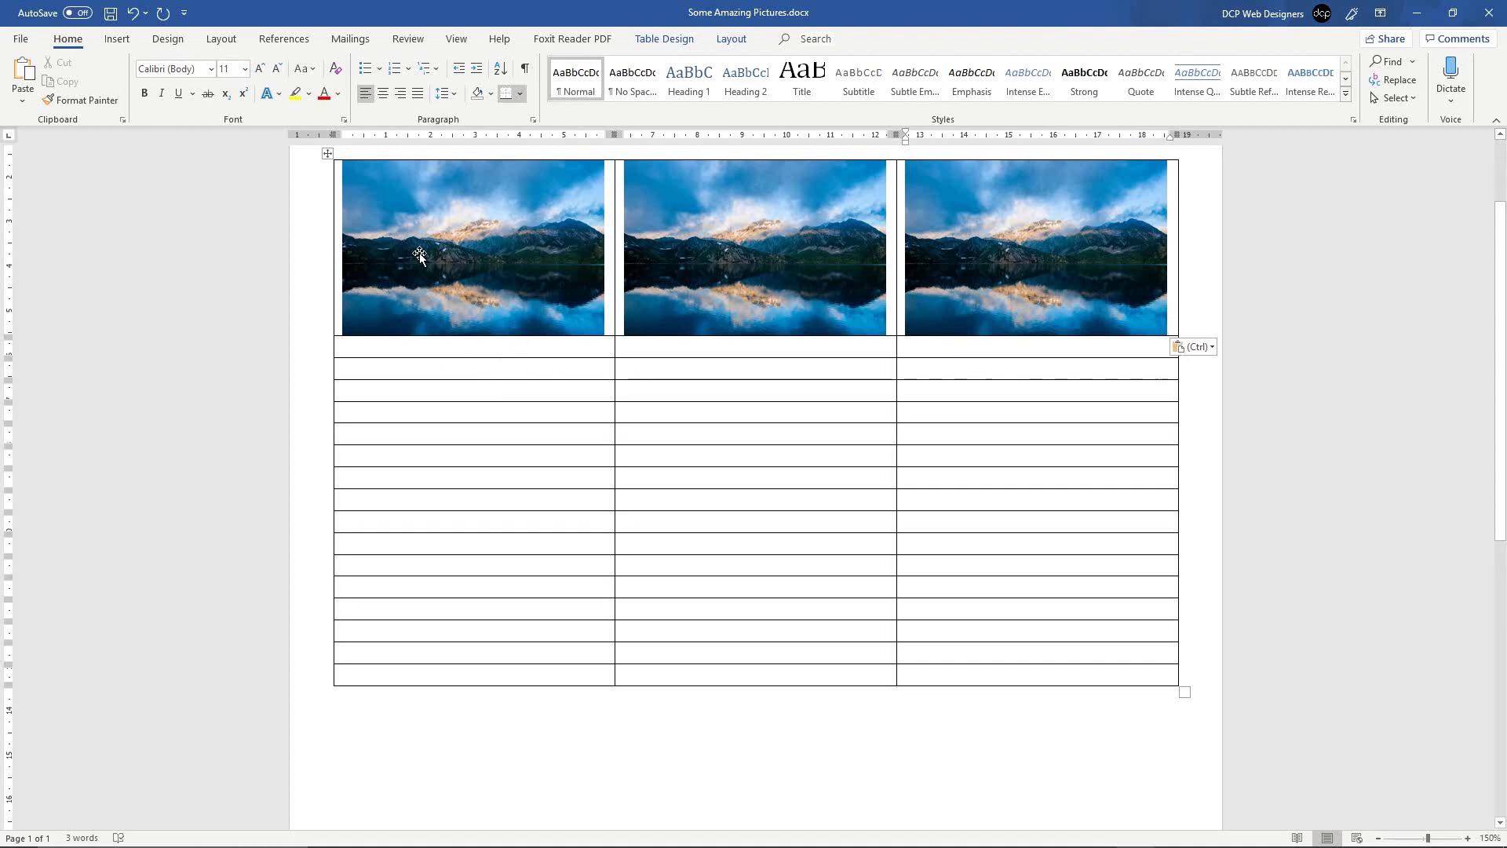
pyautogui.click(698, 243)
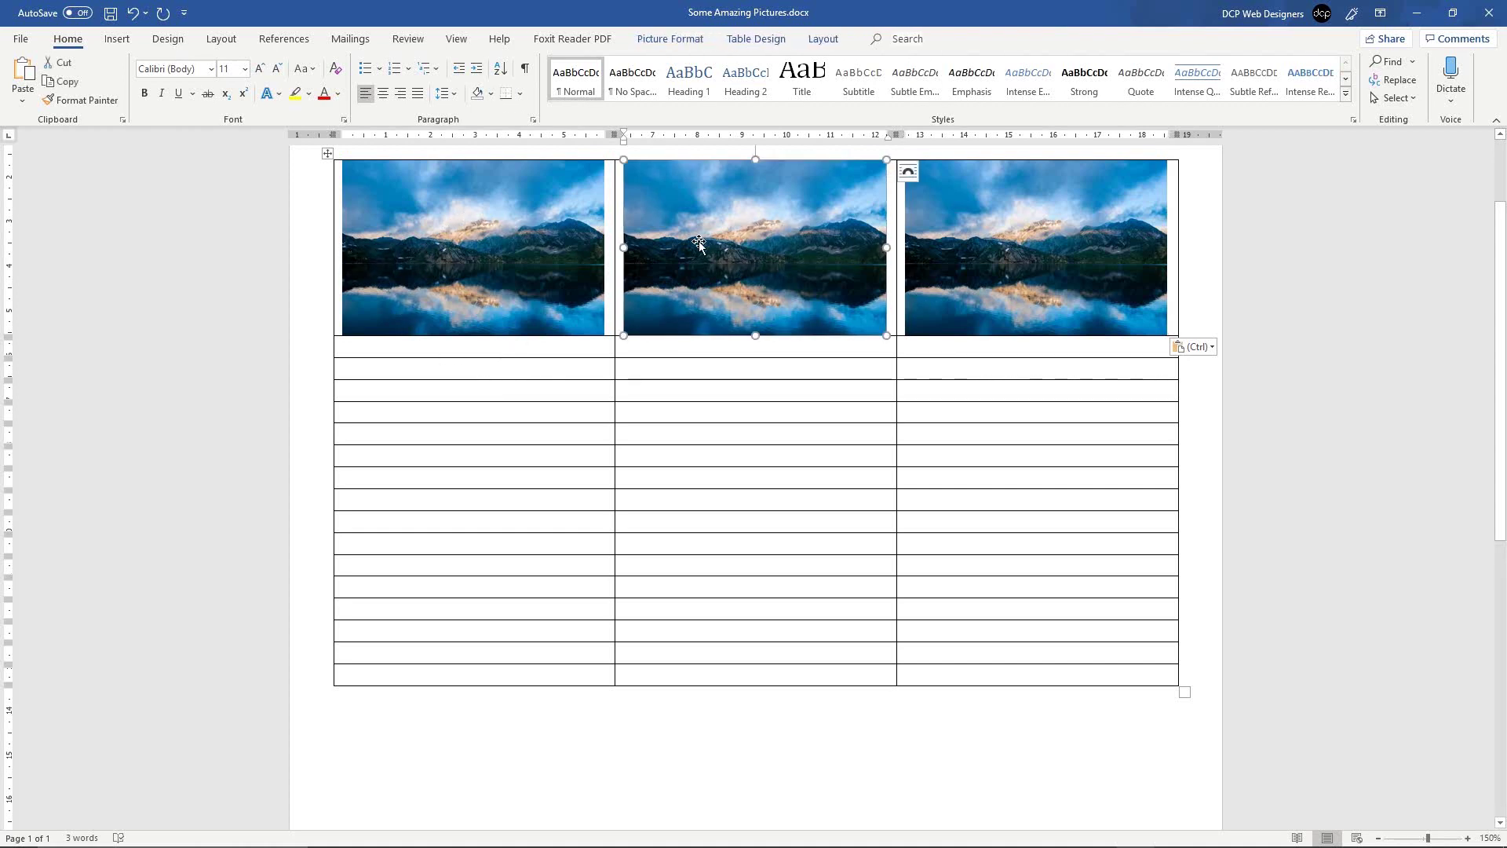
# Step: Replace the middle top picture with the misty valley photo via Change Picture
pyautogui.doubleClick(738, 230)
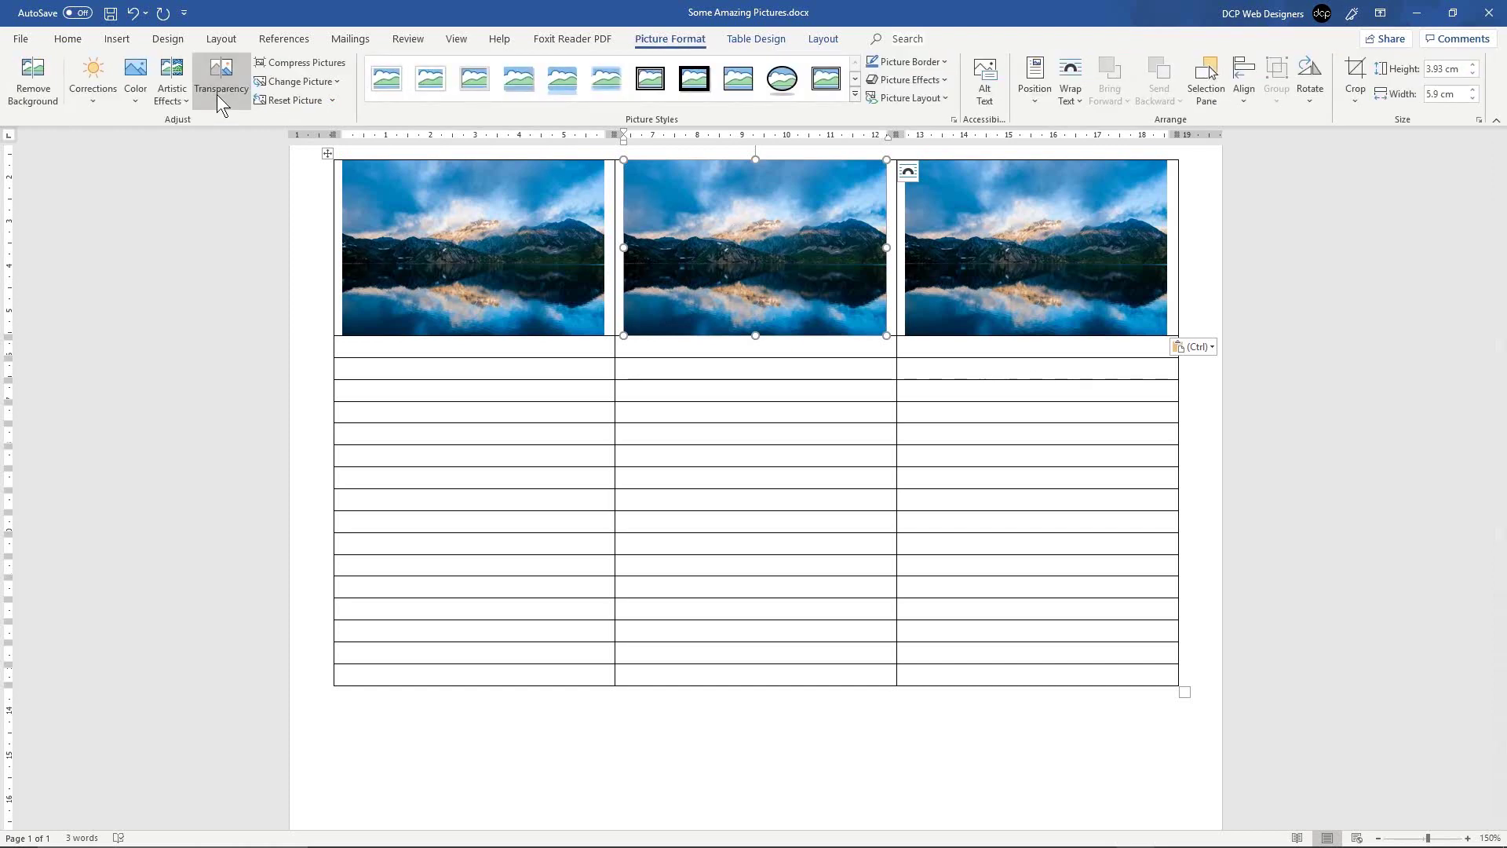
pyautogui.click(309, 85)
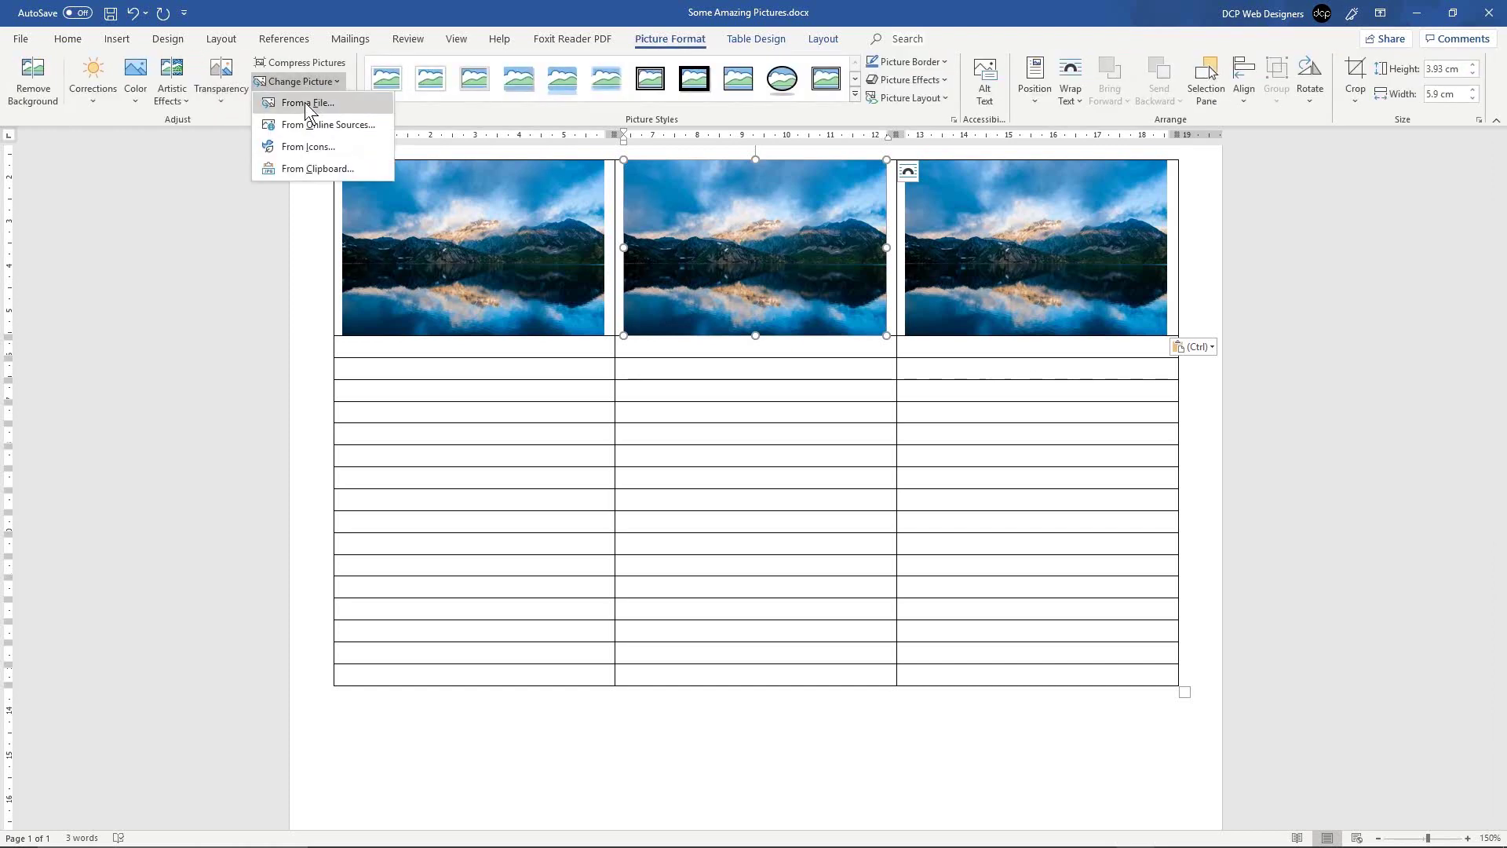
pyautogui.click(305, 102)
pyautogui.doubleClick(268, 106)
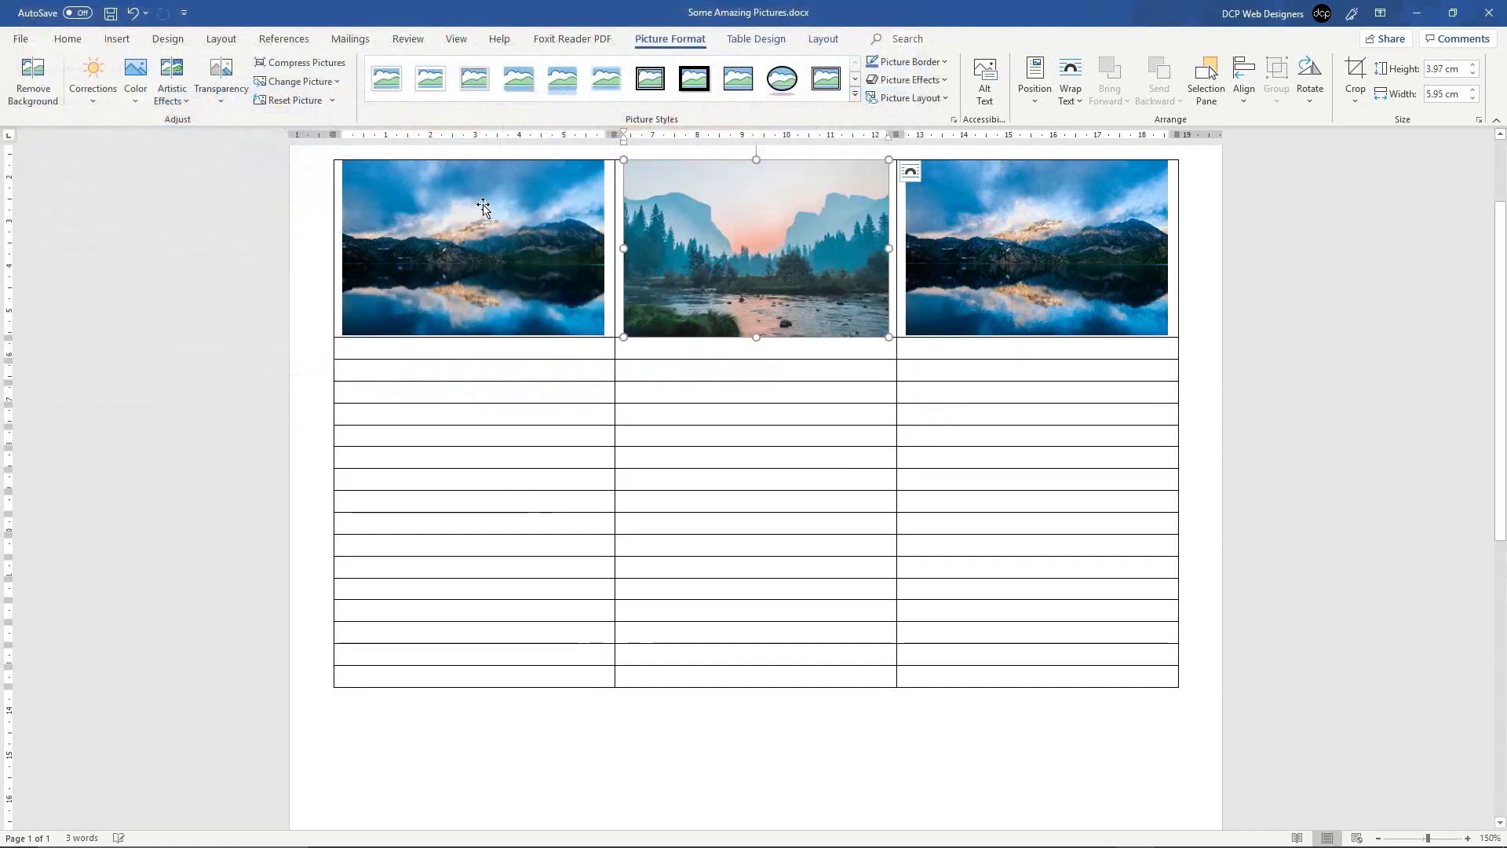
# Step: Replace the right top picture with the purple garden photo
pyautogui.click(1013, 251)
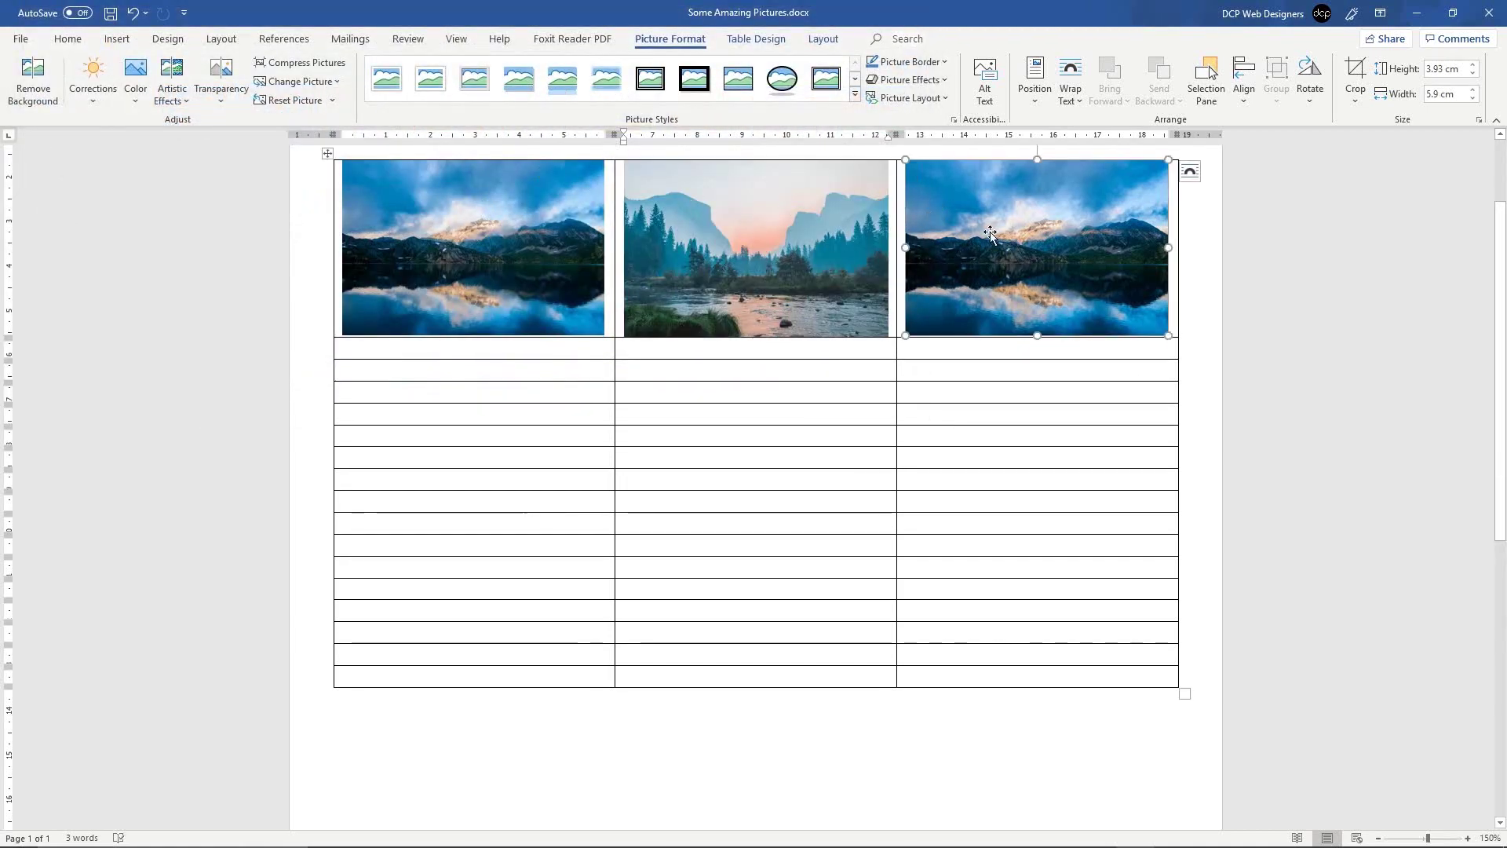
pyautogui.click(297, 85)
pyautogui.click(303, 104)
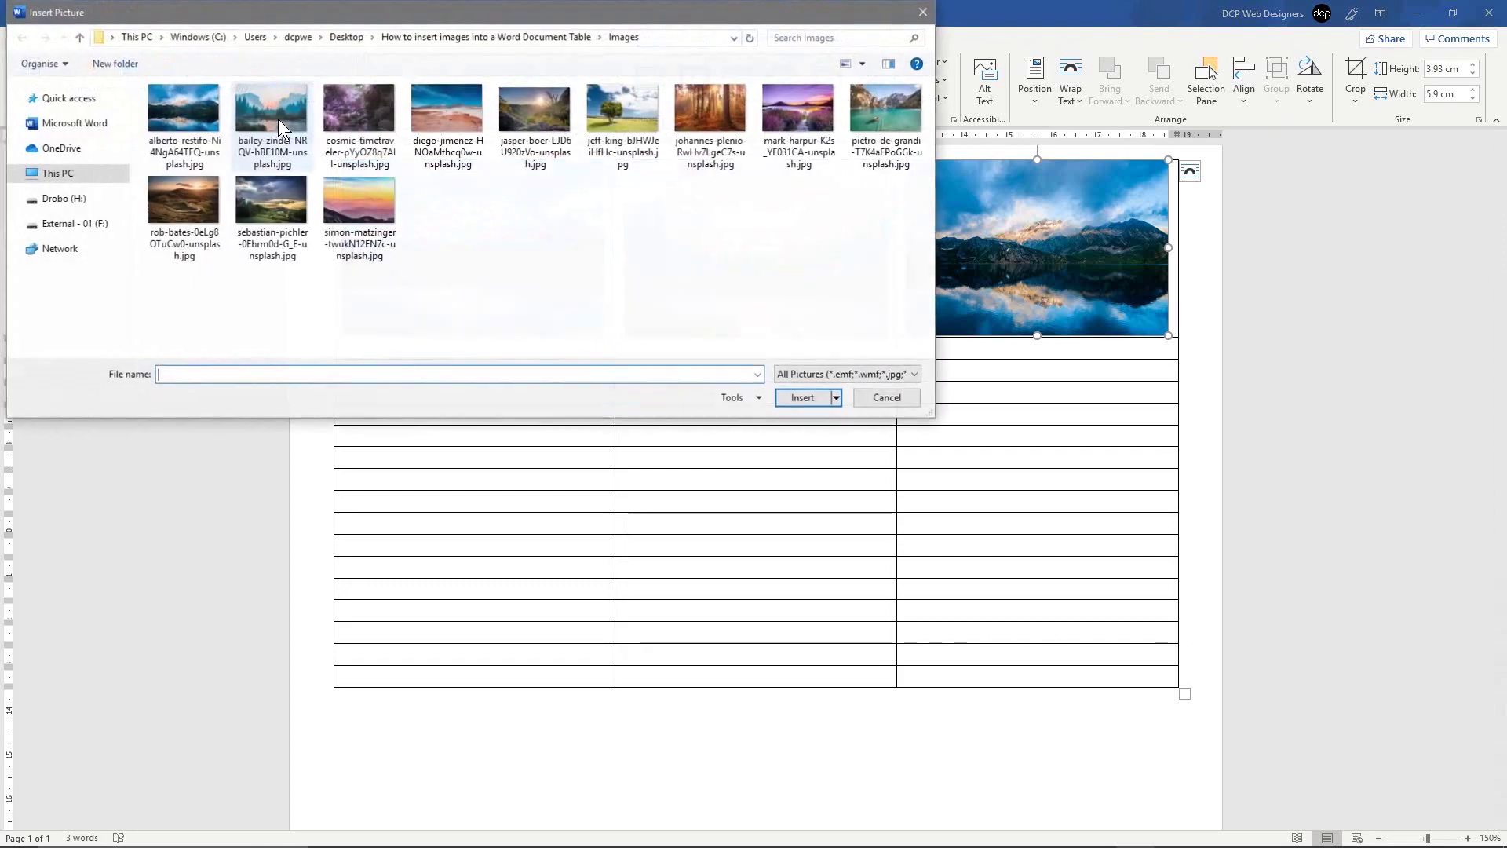
pyautogui.doubleClick(368, 115)
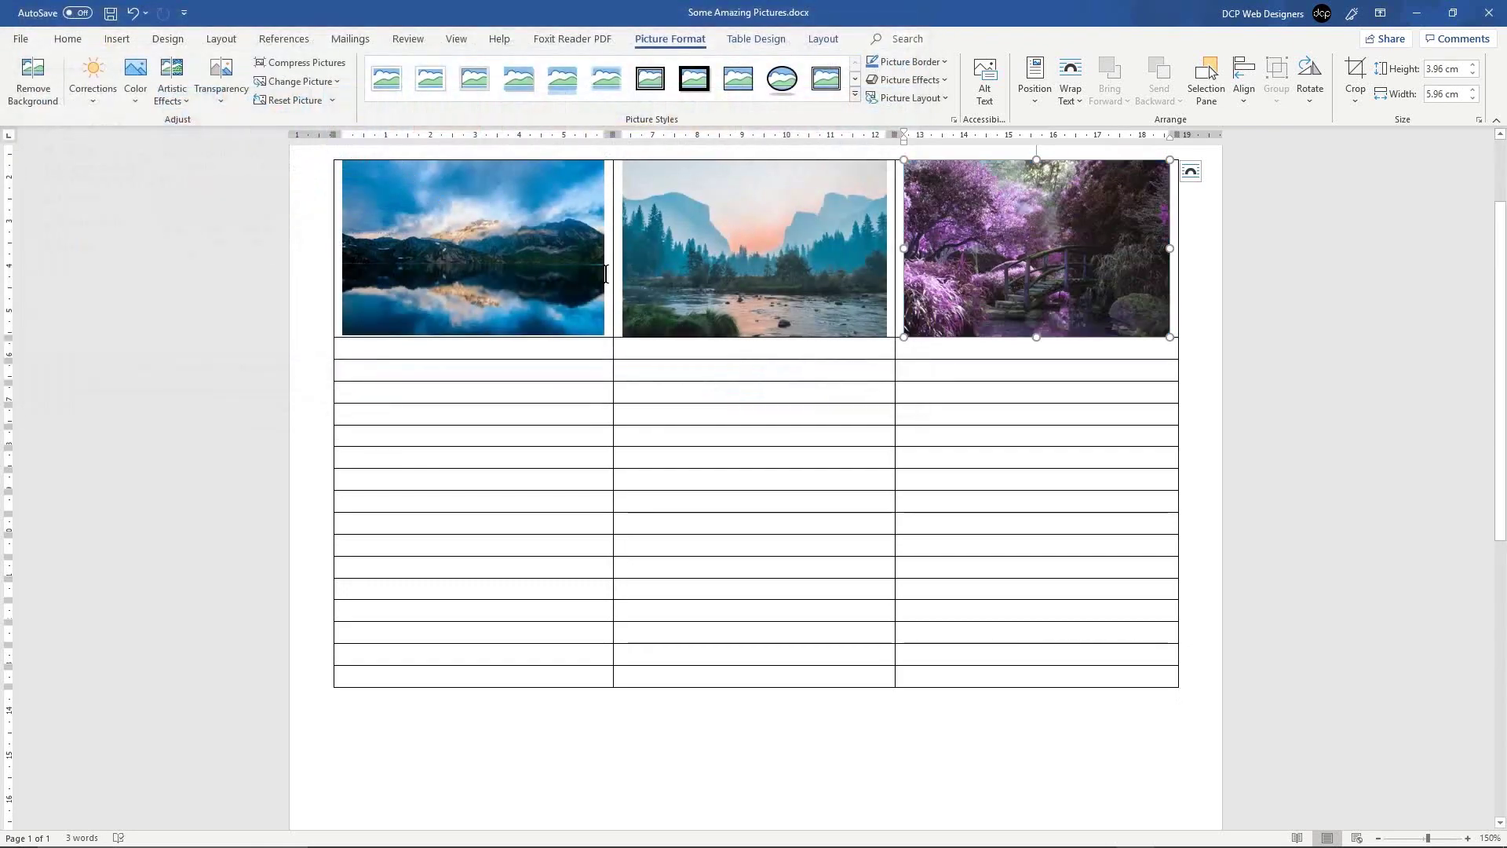
pyautogui.click(486, 352)
# Step: Paste the lake photo into all three cells of the next two picture rows
pyautogui.click(495, 370)
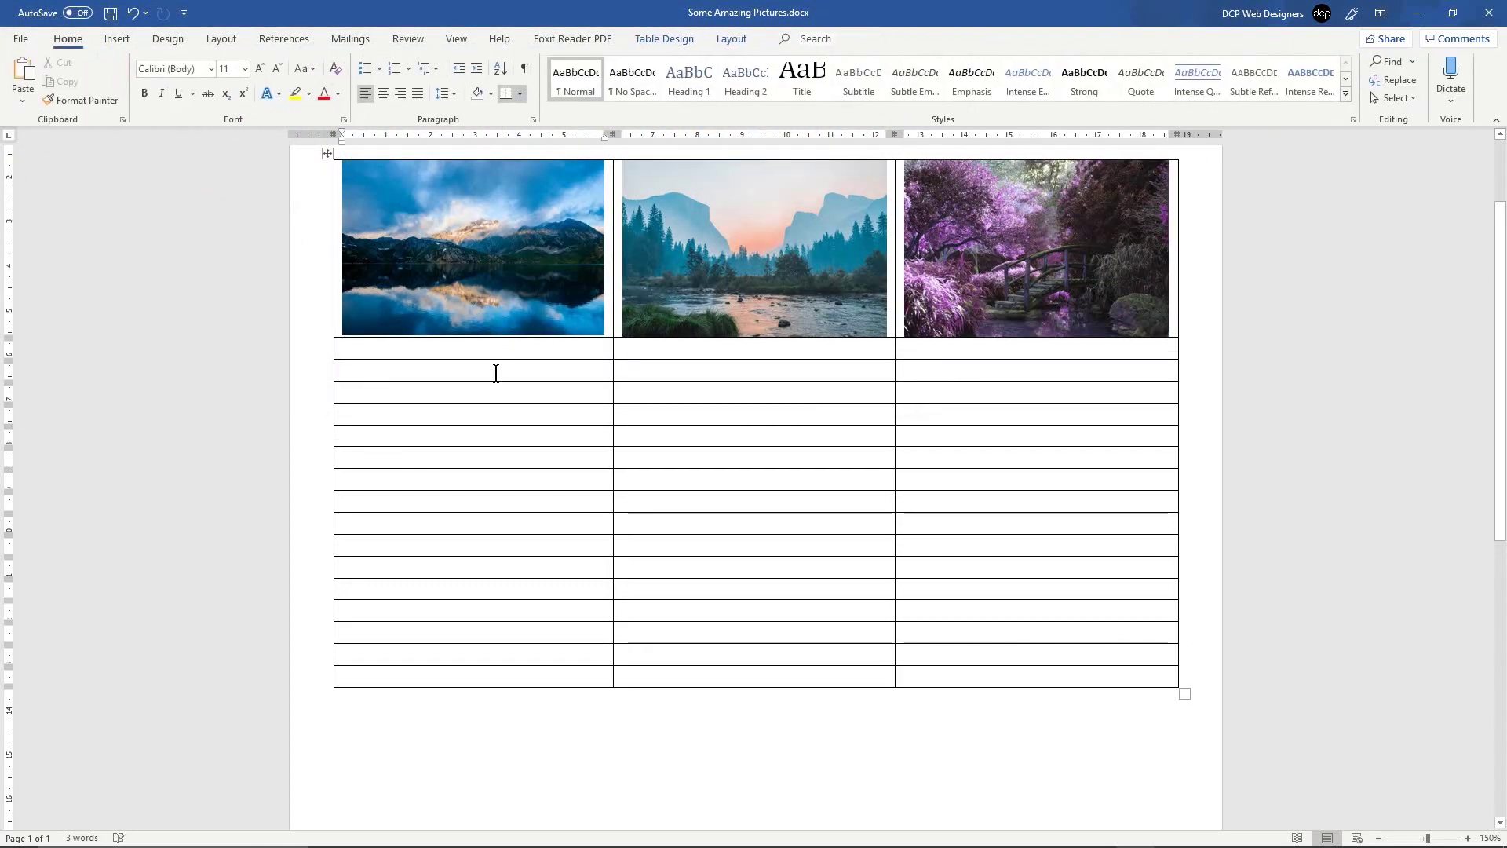
pyautogui.hotkey('ctrl', 'v')
pyautogui.click(704, 415)
pyautogui.hotkey('ctrl', 'v')
pyautogui.click(992, 427)
pyautogui.hotkey('ctrl', 'v')
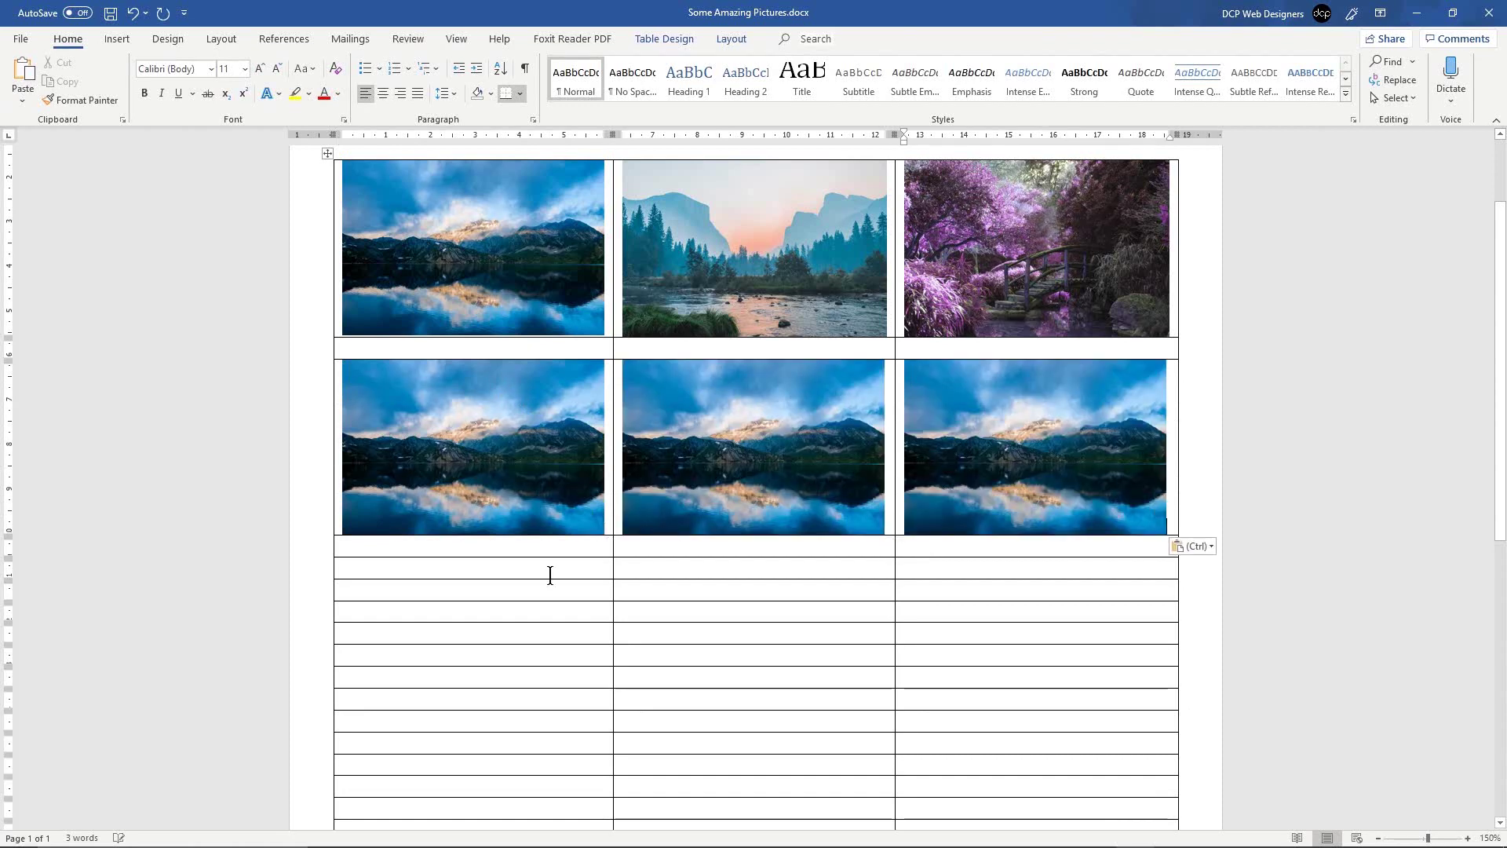
pyautogui.click(522, 570)
pyautogui.hotkey('ctrl', 'v')
pyautogui.click(810, 589)
pyautogui.hotkey('ctrl', 'v')
pyautogui.click(997, 608)
pyautogui.hotkey('ctrl', 'v')
# Step: Paste the lake photo into the three cells of the following picture row further down
pyautogui.scroll(-4, 783, 544)
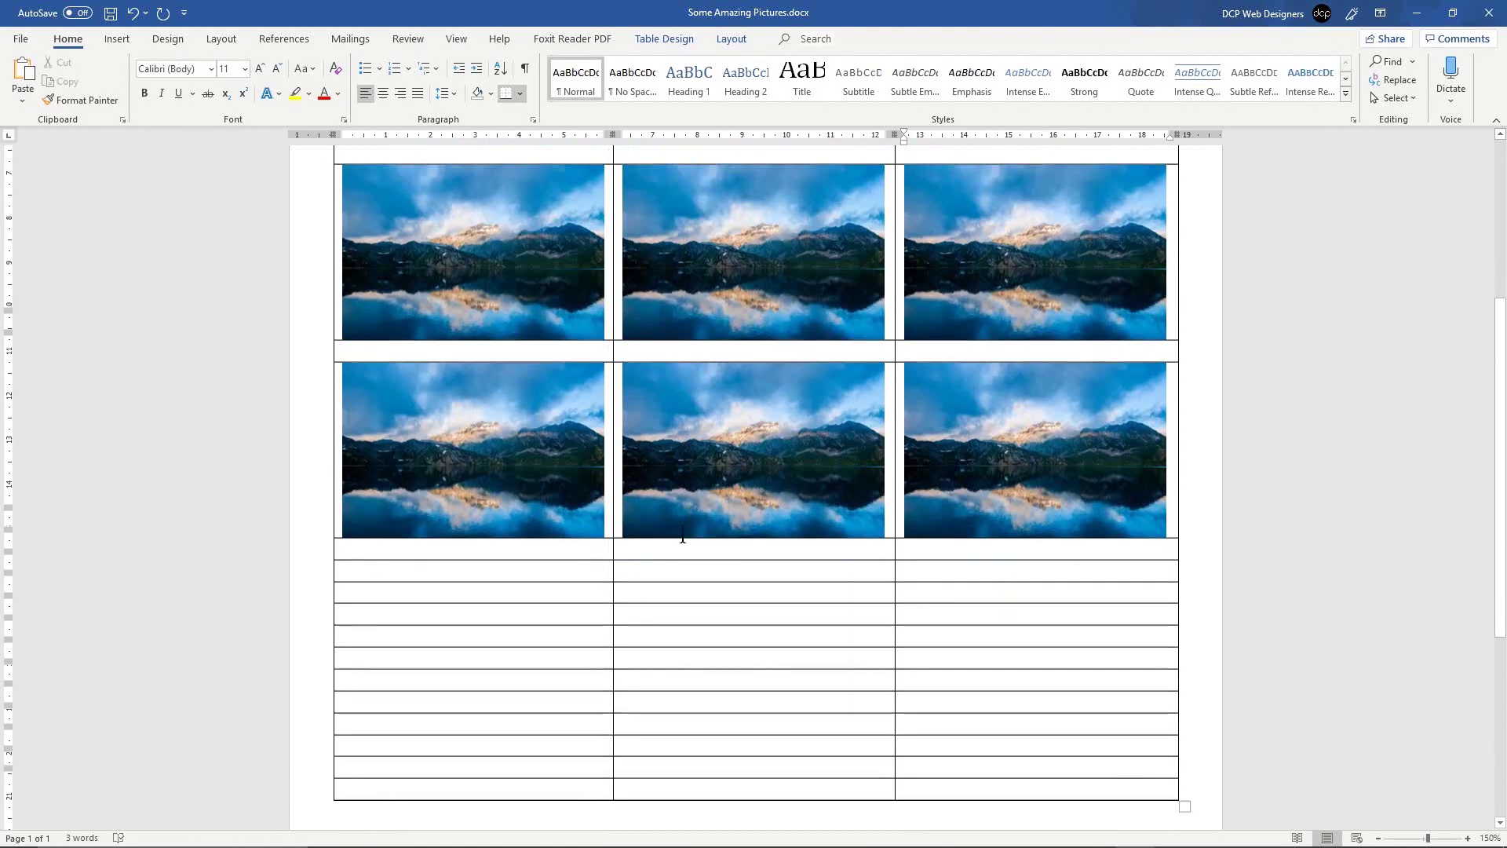
pyautogui.click(538, 545)
pyautogui.hotkey('ctrl', 'v')
pyautogui.click(697, 574)
pyautogui.hotkey('ctrl', 'v')
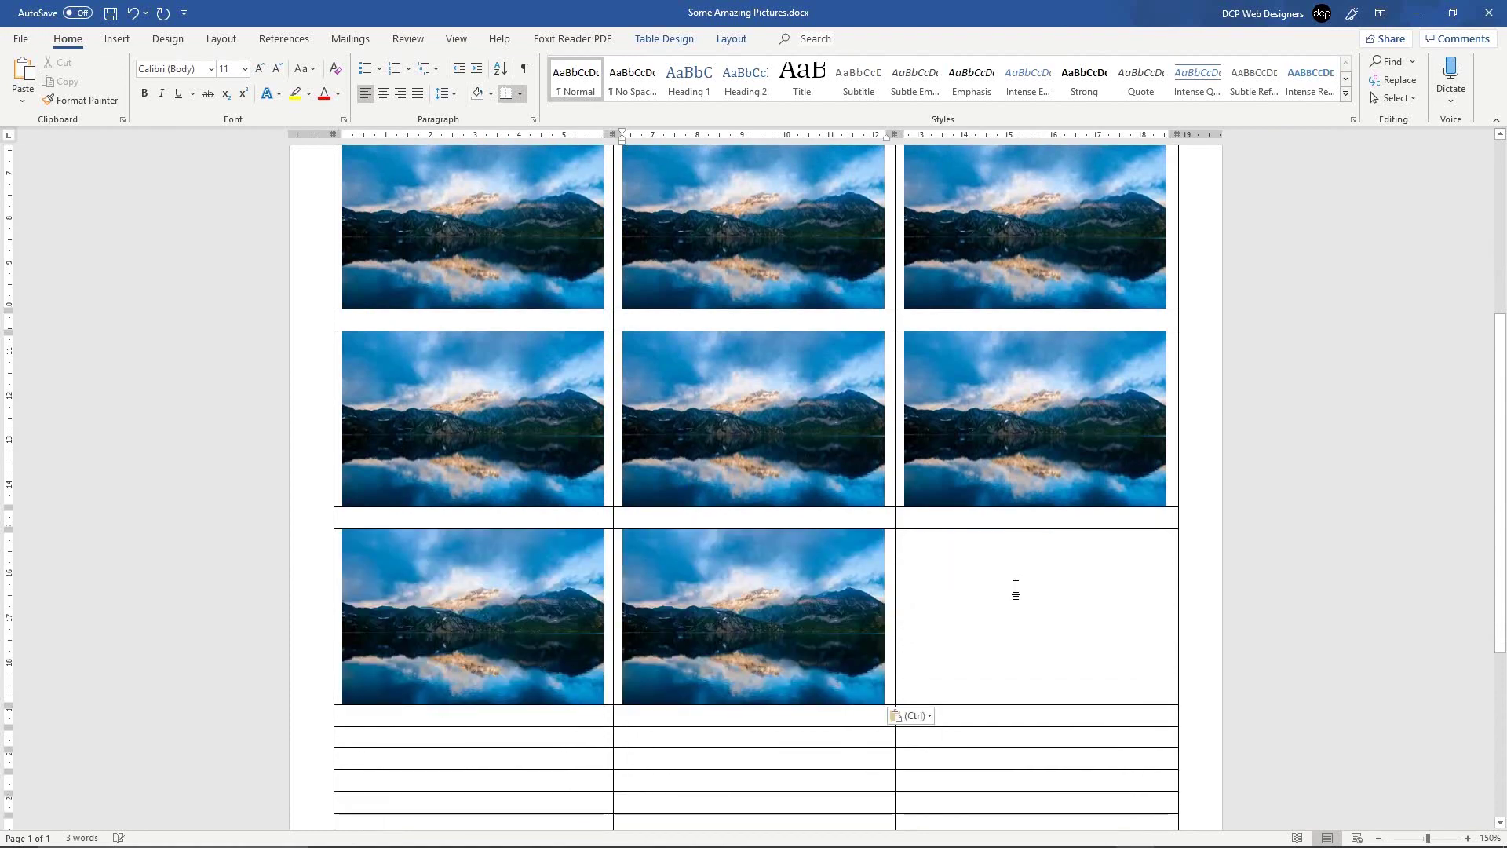
pyautogui.click(1016, 589)
pyautogui.hotkey('ctrl', 'v')
pyautogui.scroll(6, 835, 585)
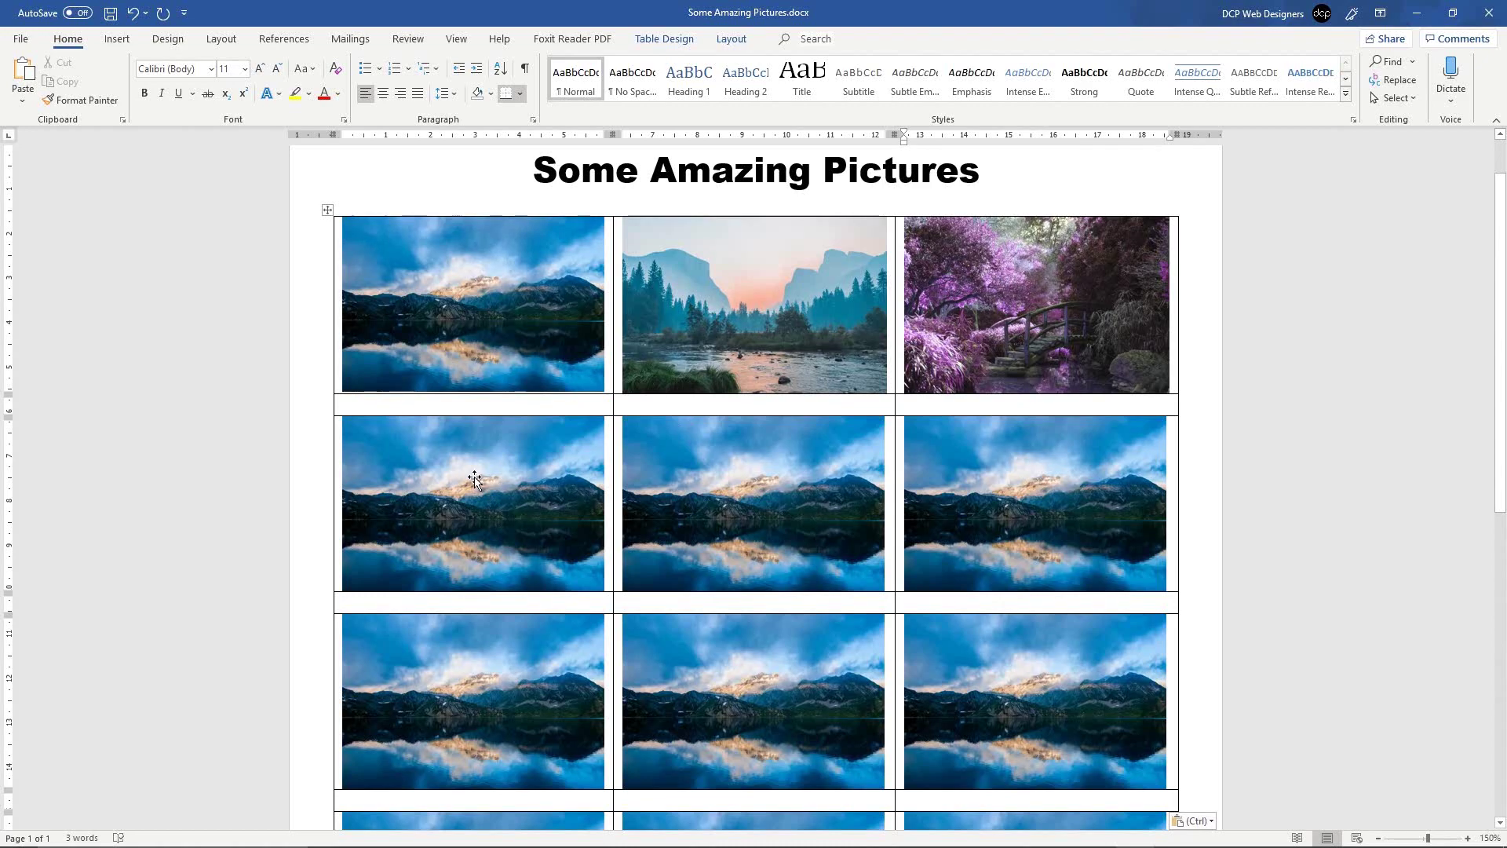
pyautogui.click(471, 485)
# Step: Replace the second-row pictures with the desert, sunset valley and lone tree photos from file
pyautogui.click(301, 81)
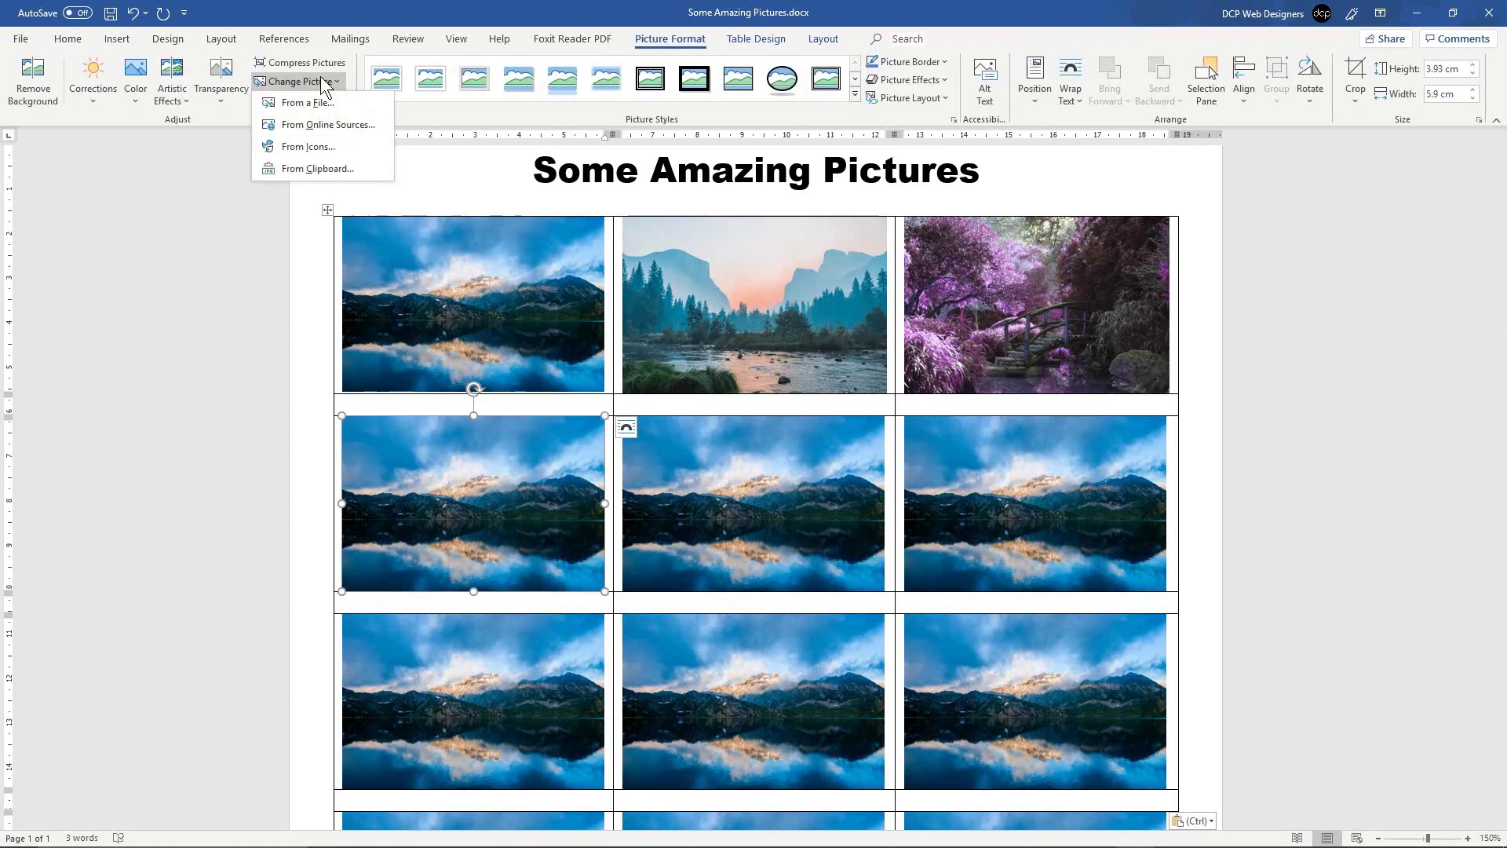
pyautogui.click(320, 111)
pyautogui.click(495, 157)
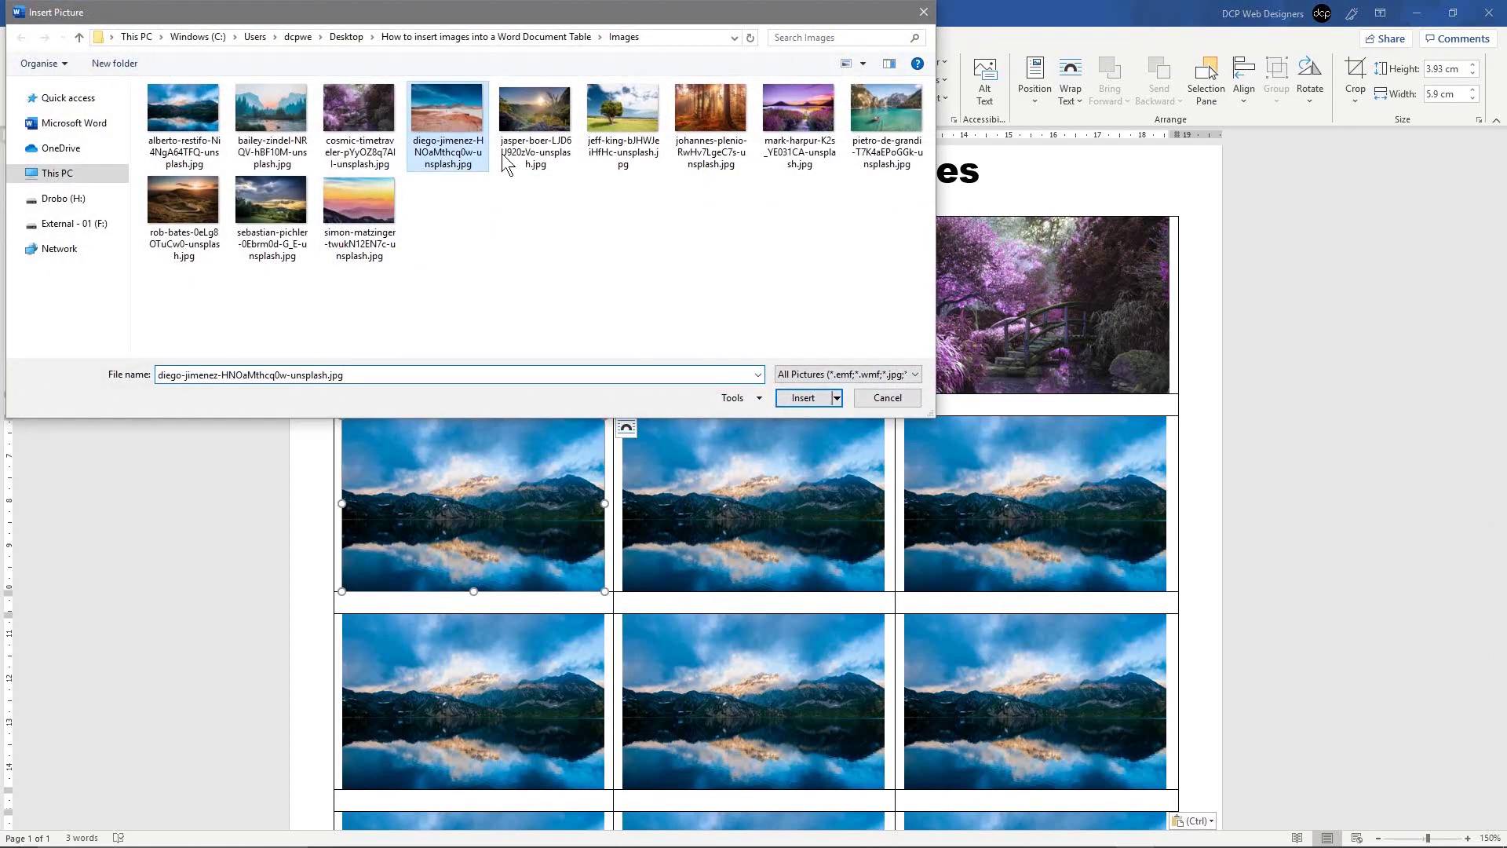
pyautogui.click(794, 392)
pyautogui.click(736, 488)
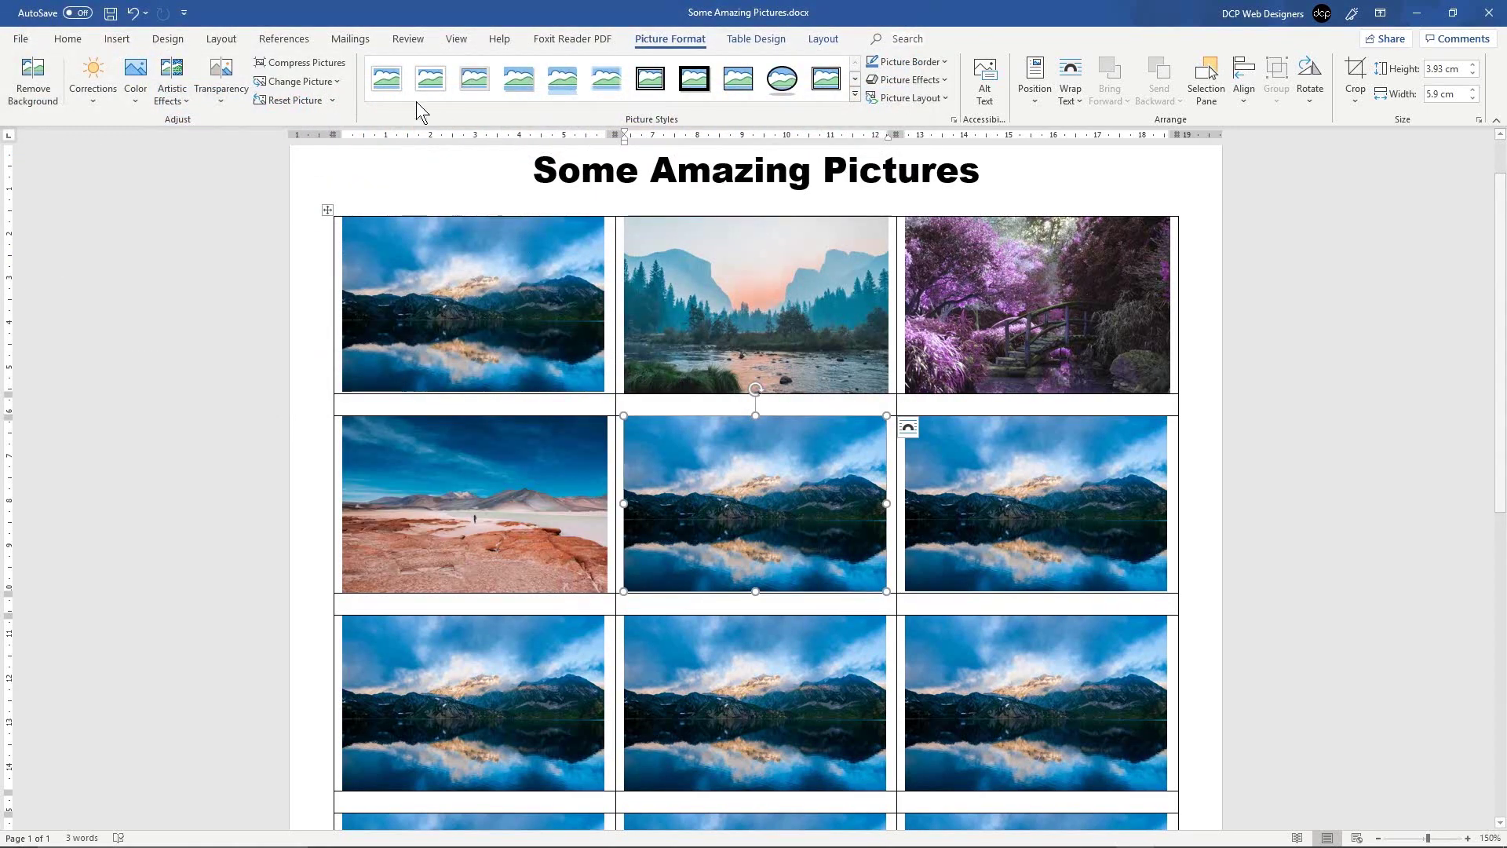
pyautogui.click(300, 81)
pyautogui.click(347, 108)
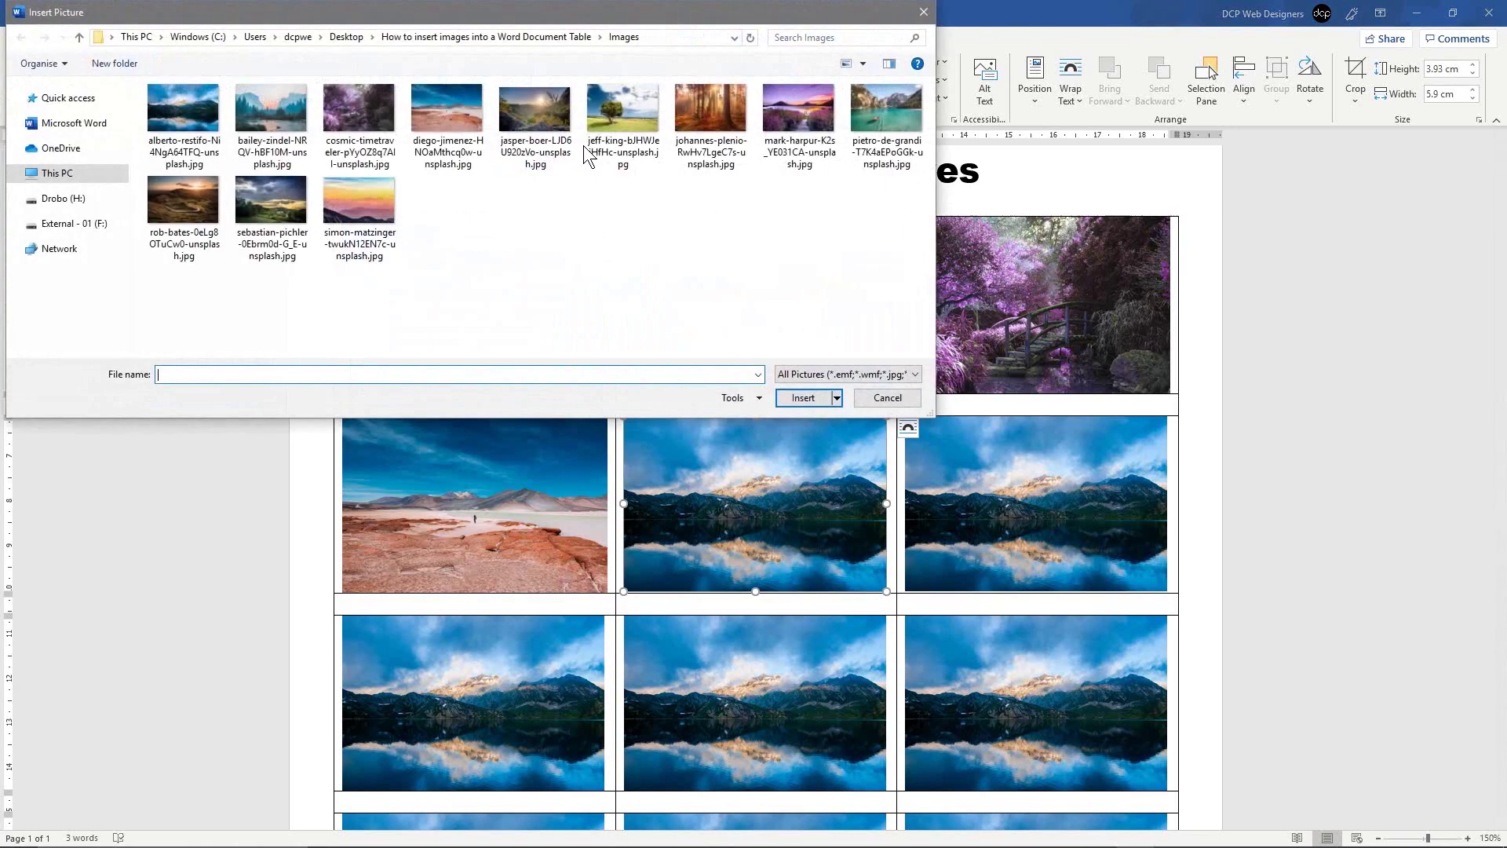
pyautogui.doubleClick(526, 110)
pyautogui.click(1059, 514)
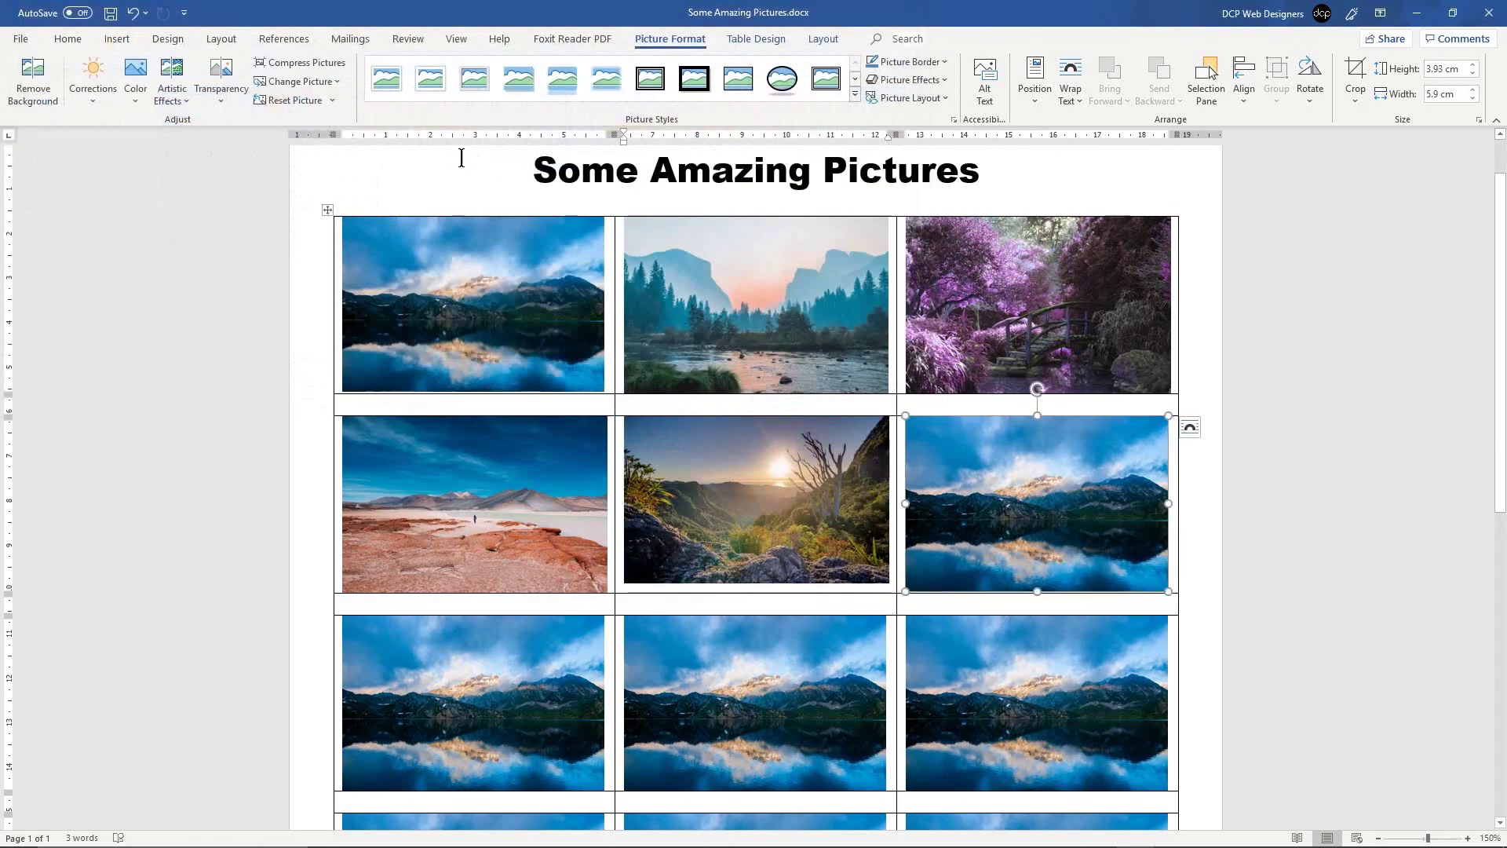
pyautogui.click(328, 82)
pyautogui.click(337, 100)
pyautogui.doubleClick(620, 116)
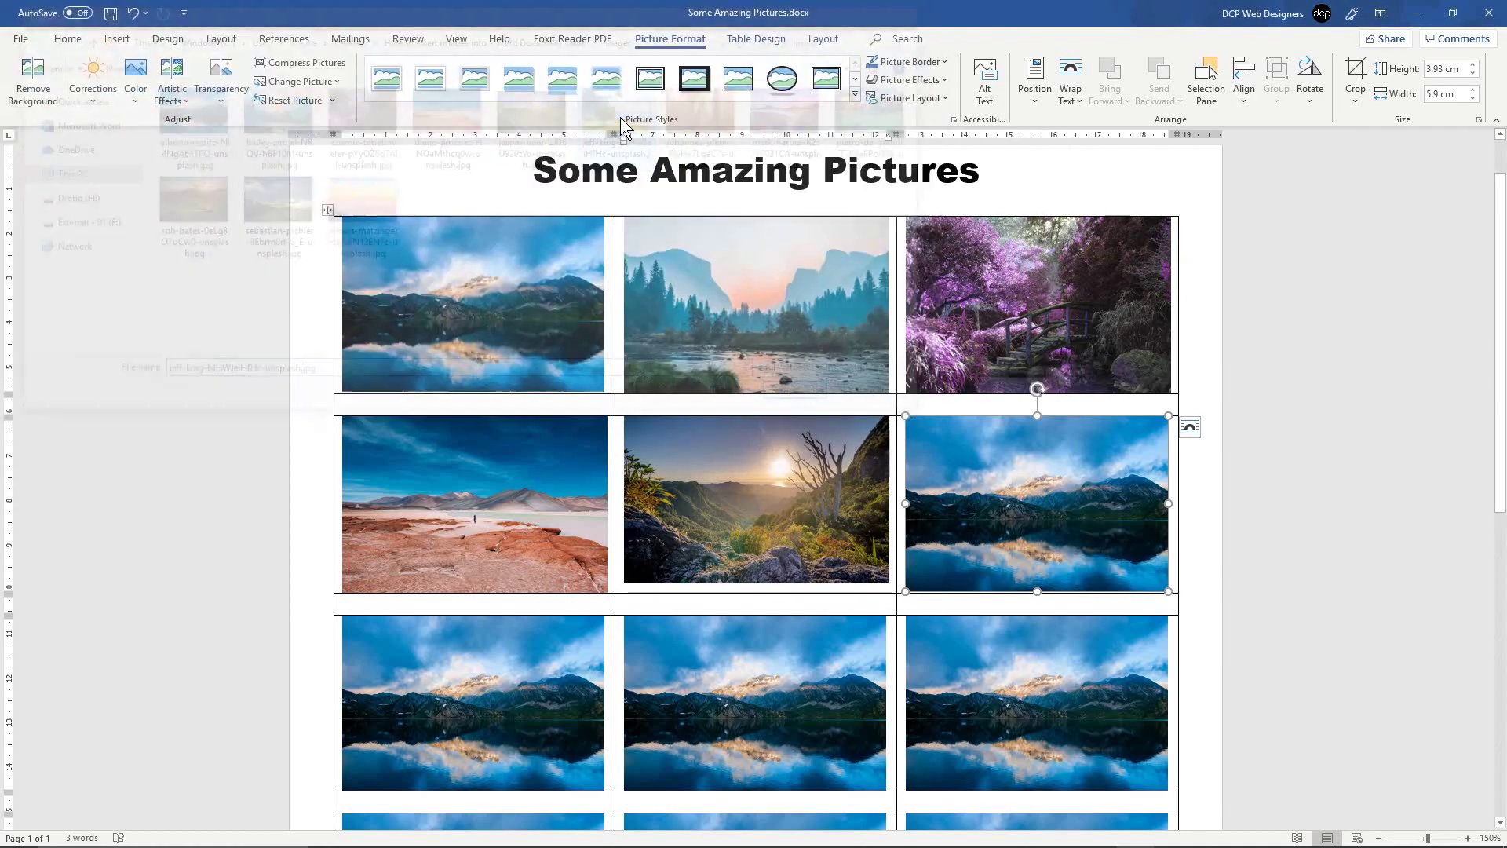
# Step: Replace the first third-row lake picture with the autumn forest photo
pyautogui.scroll(-3, 475, 522)
pyautogui.click(475, 522)
pyautogui.click(328, 82)
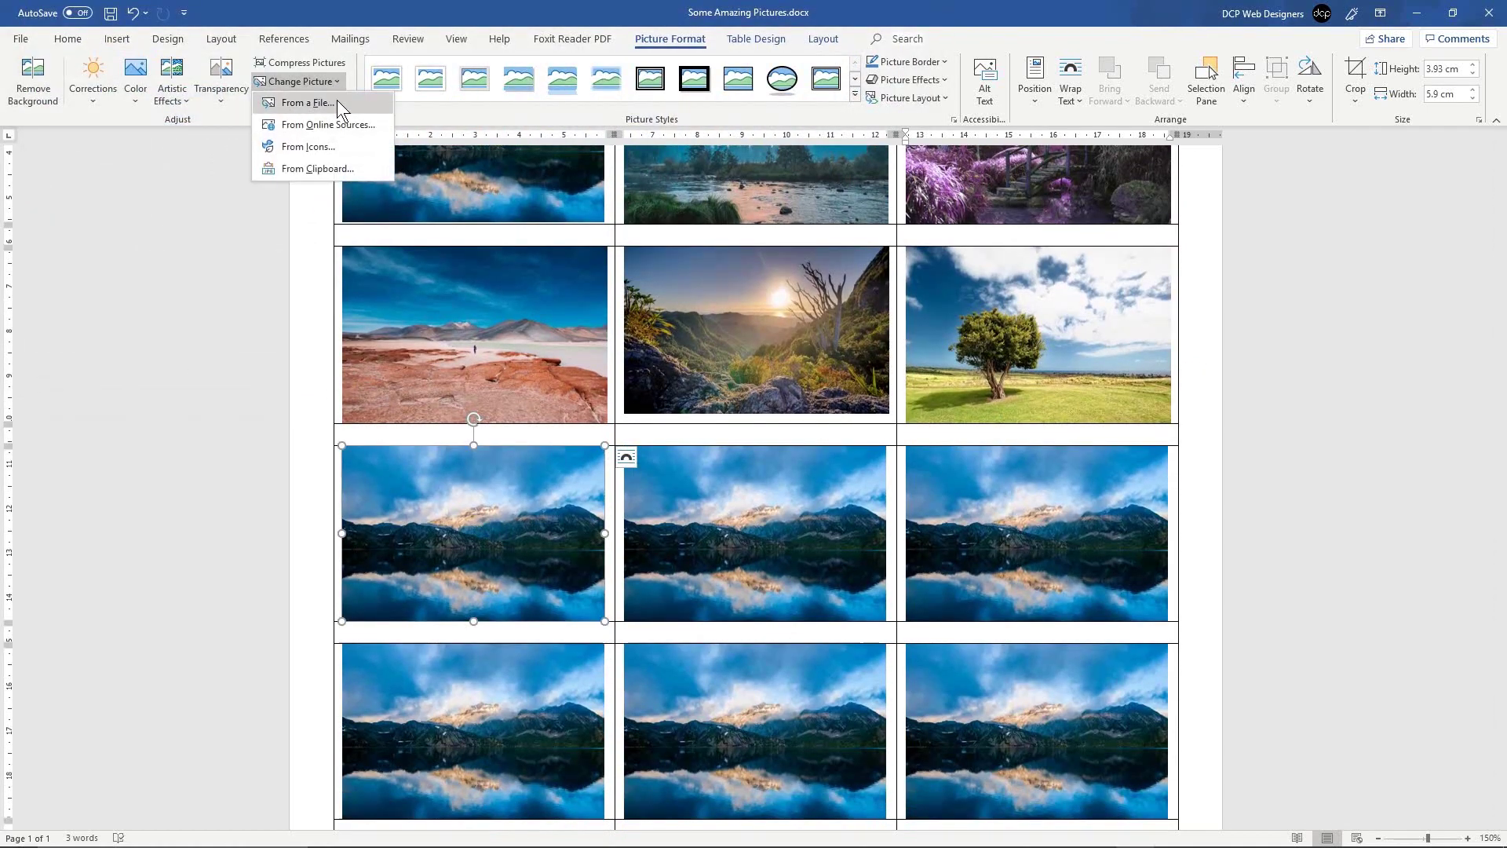
pyautogui.click(338, 104)
pyautogui.click(690, 121)
pyautogui.click(803, 398)
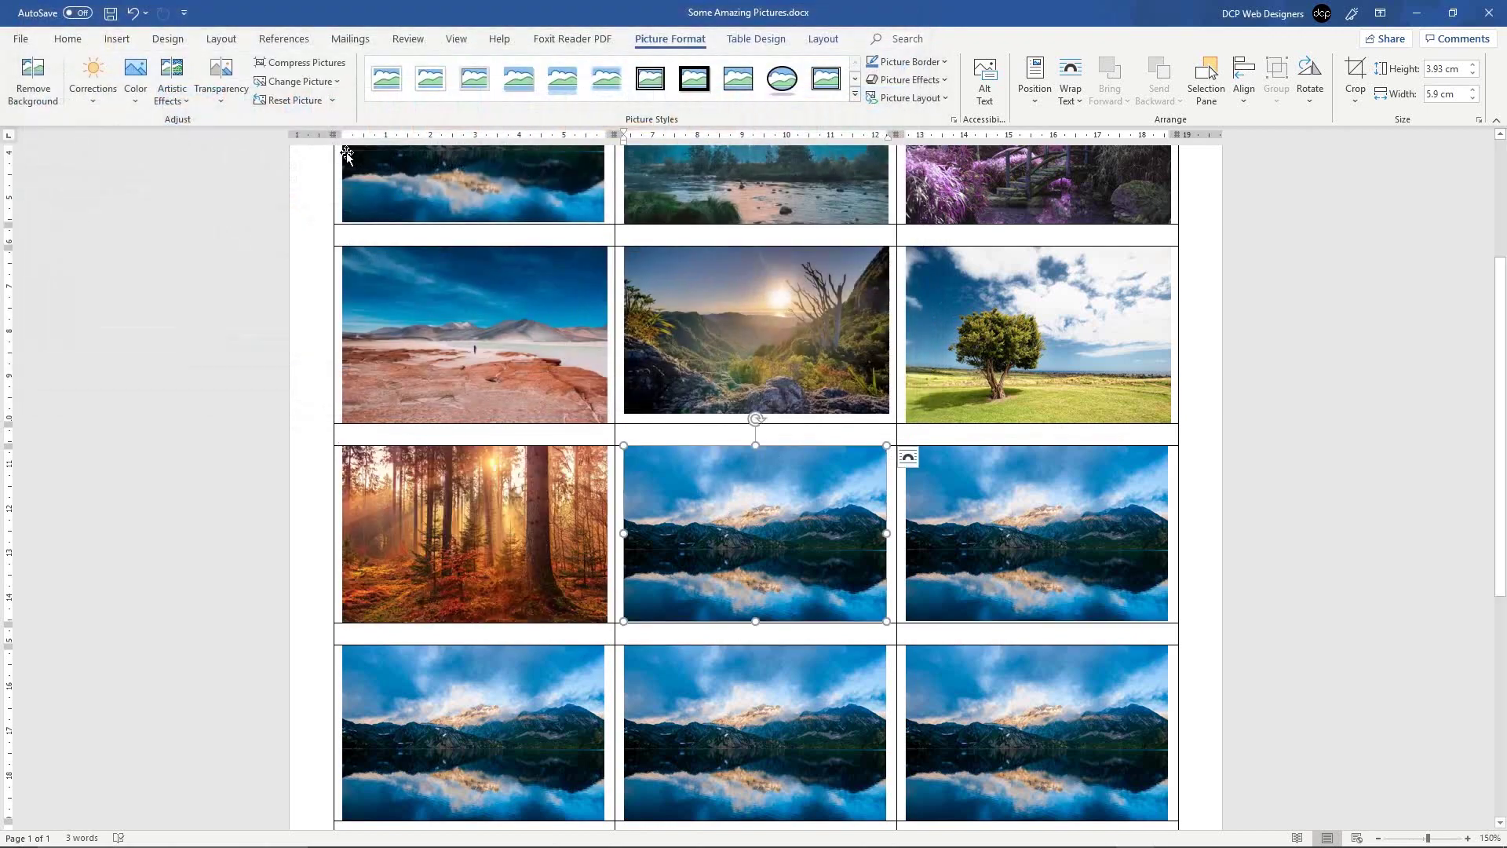
# Step: Swap the other third-row lake pictures for the lavender lake and turquoise boat photos
pyautogui.click(323, 87)
pyautogui.click(332, 108)
pyautogui.click(781, 116)
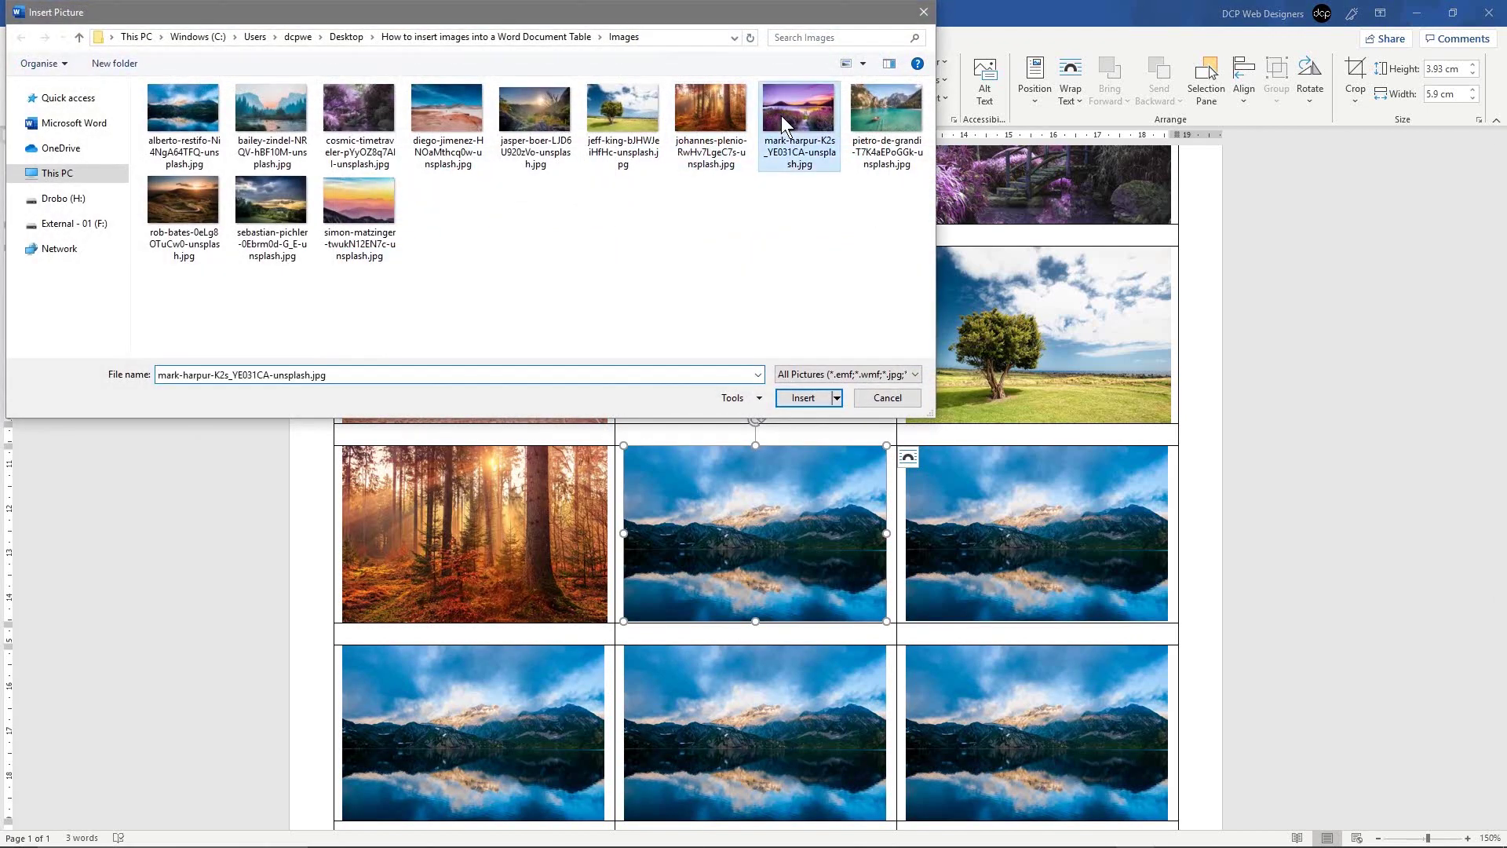
pyautogui.click(804, 395)
pyautogui.click(999, 504)
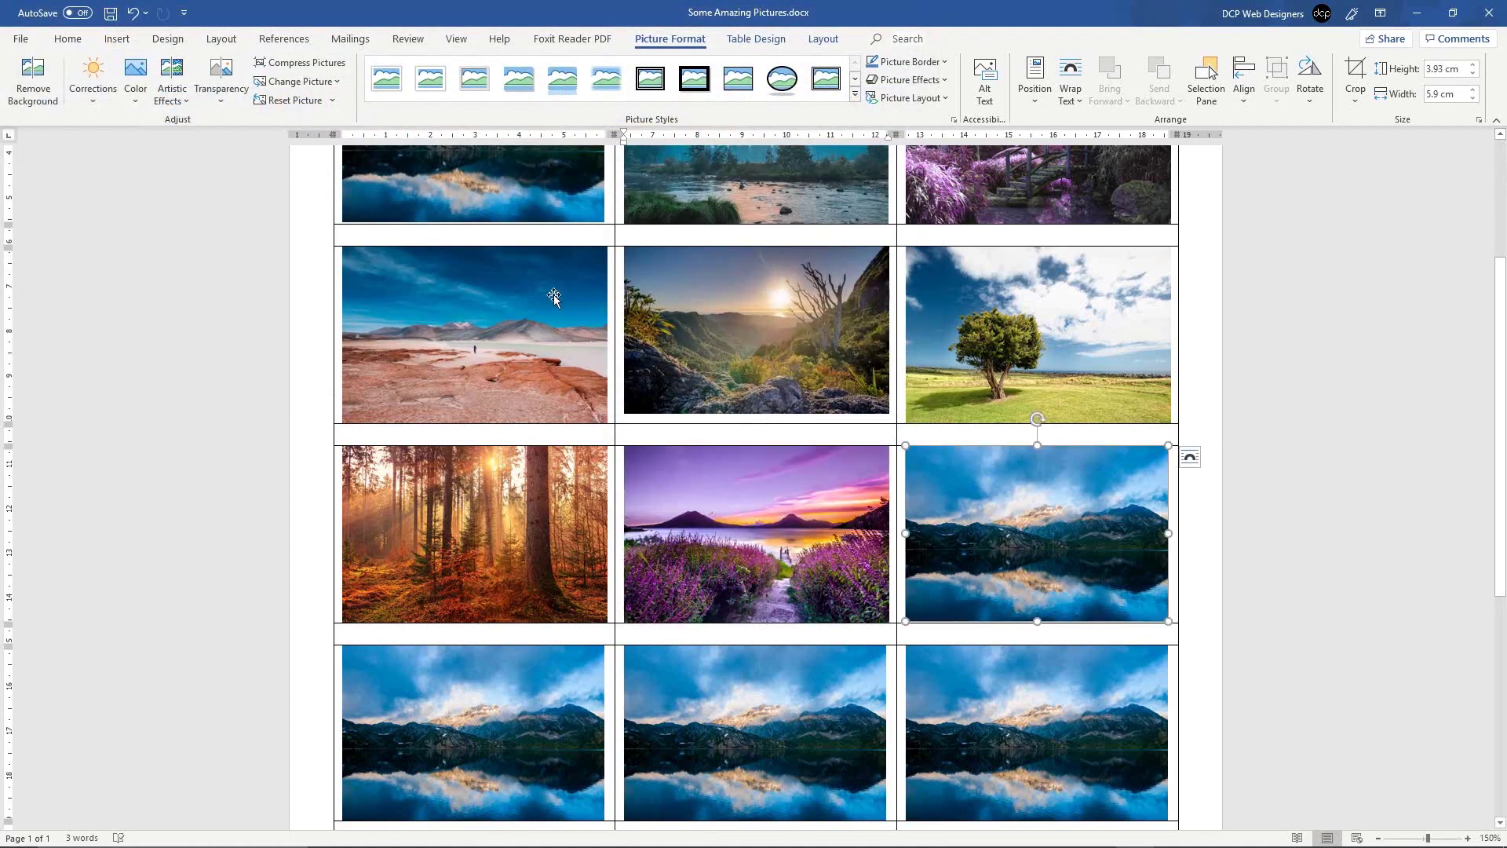
pyautogui.click(323, 84)
pyautogui.click(357, 102)
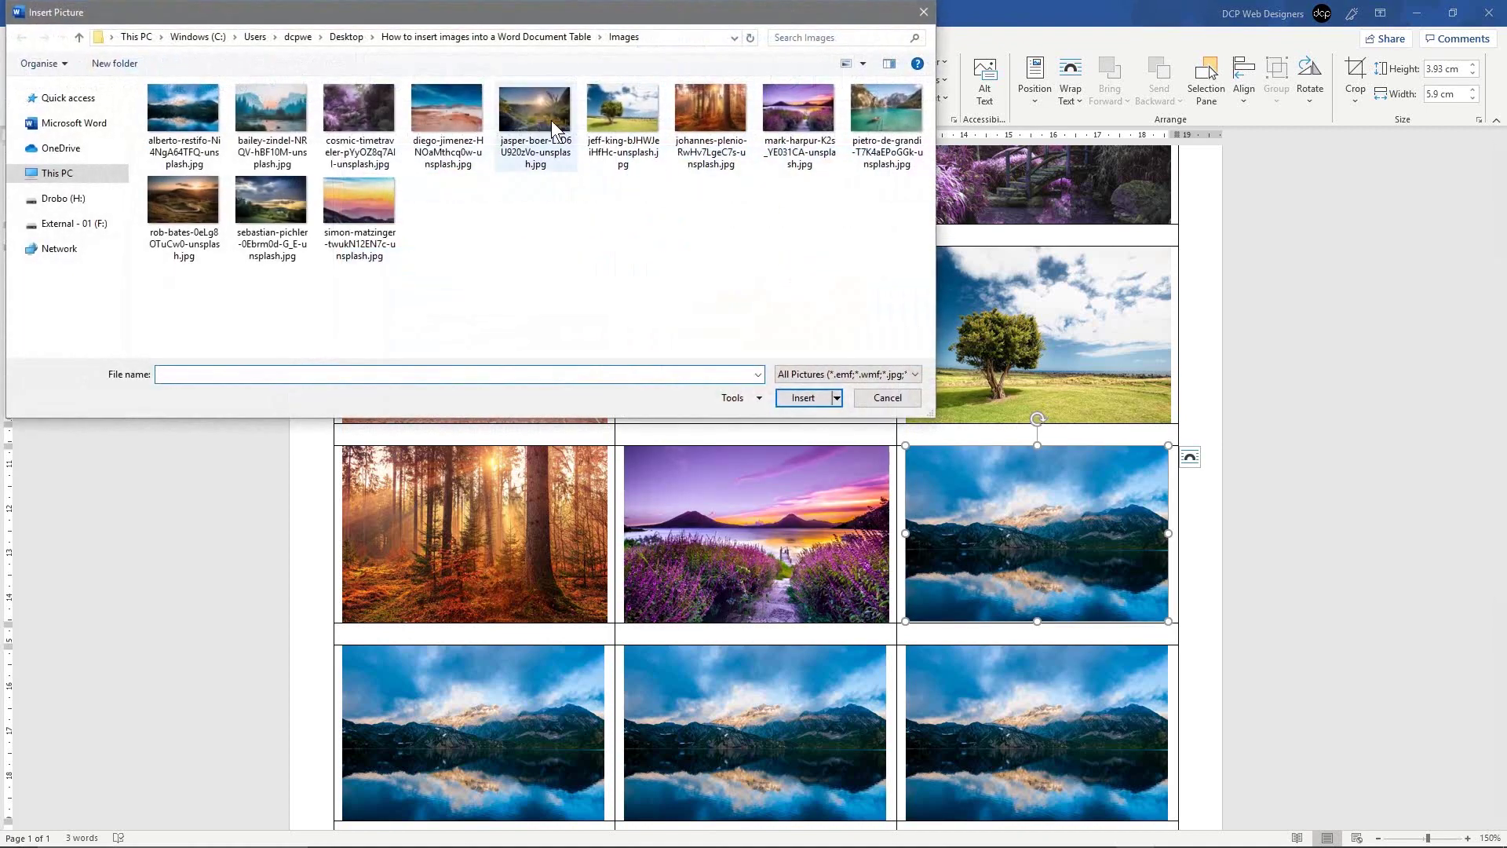
pyautogui.click(873, 115)
pyautogui.click(809, 396)
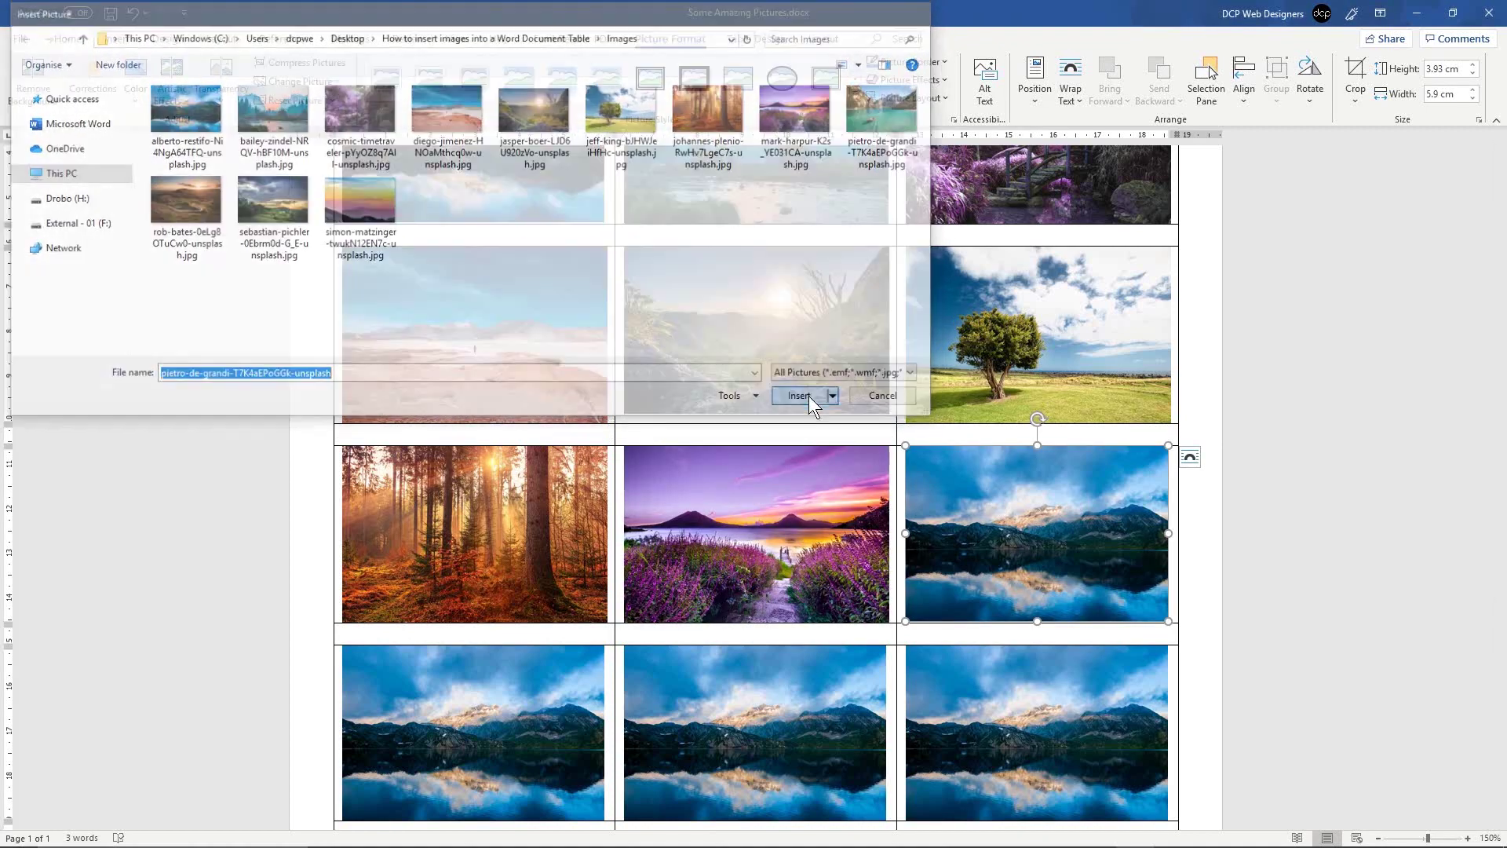
# Step: Replace the first fourth-row lake picture with the winding road photo
pyautogui.scroll(3, 677, 383)
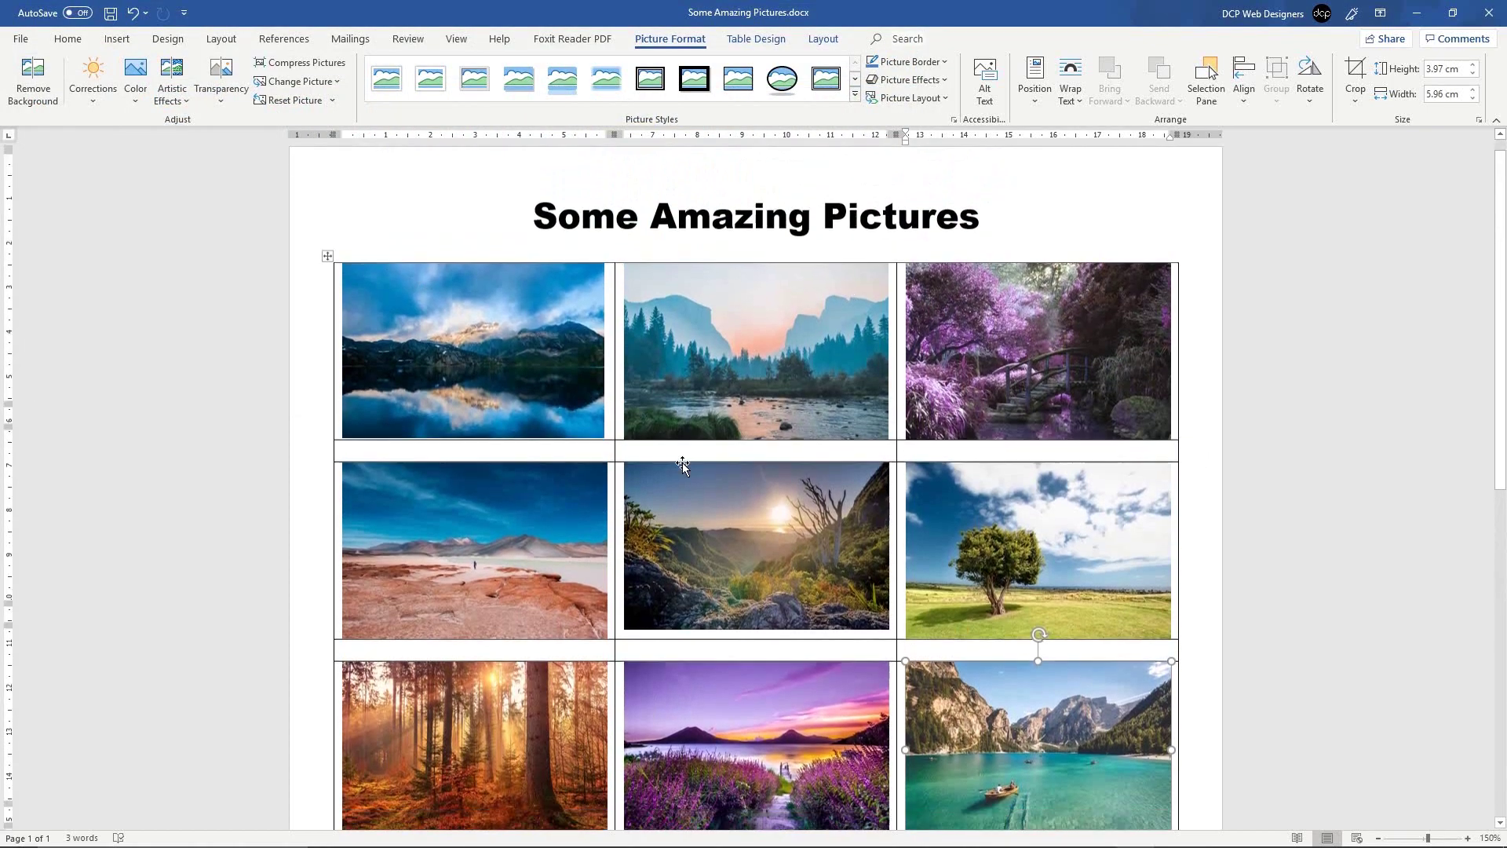
pyautogui.scroll(-5, 682, 463)
pyautogui.click(480, 561)
pyautogui.click(327, 86)
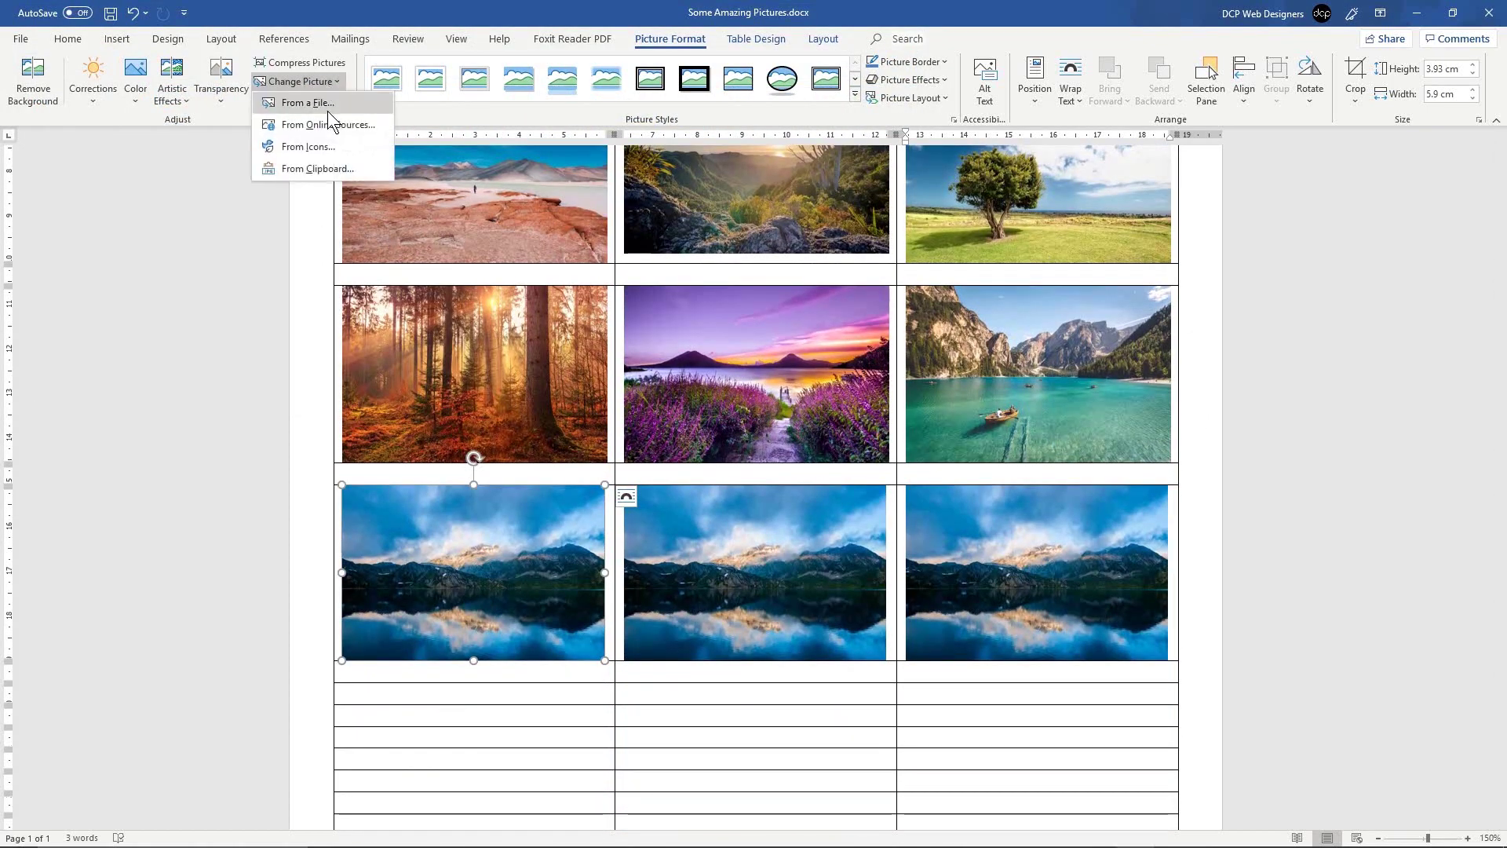
pyautogui.click(333, 104)
pyautogui.click(195, 196)
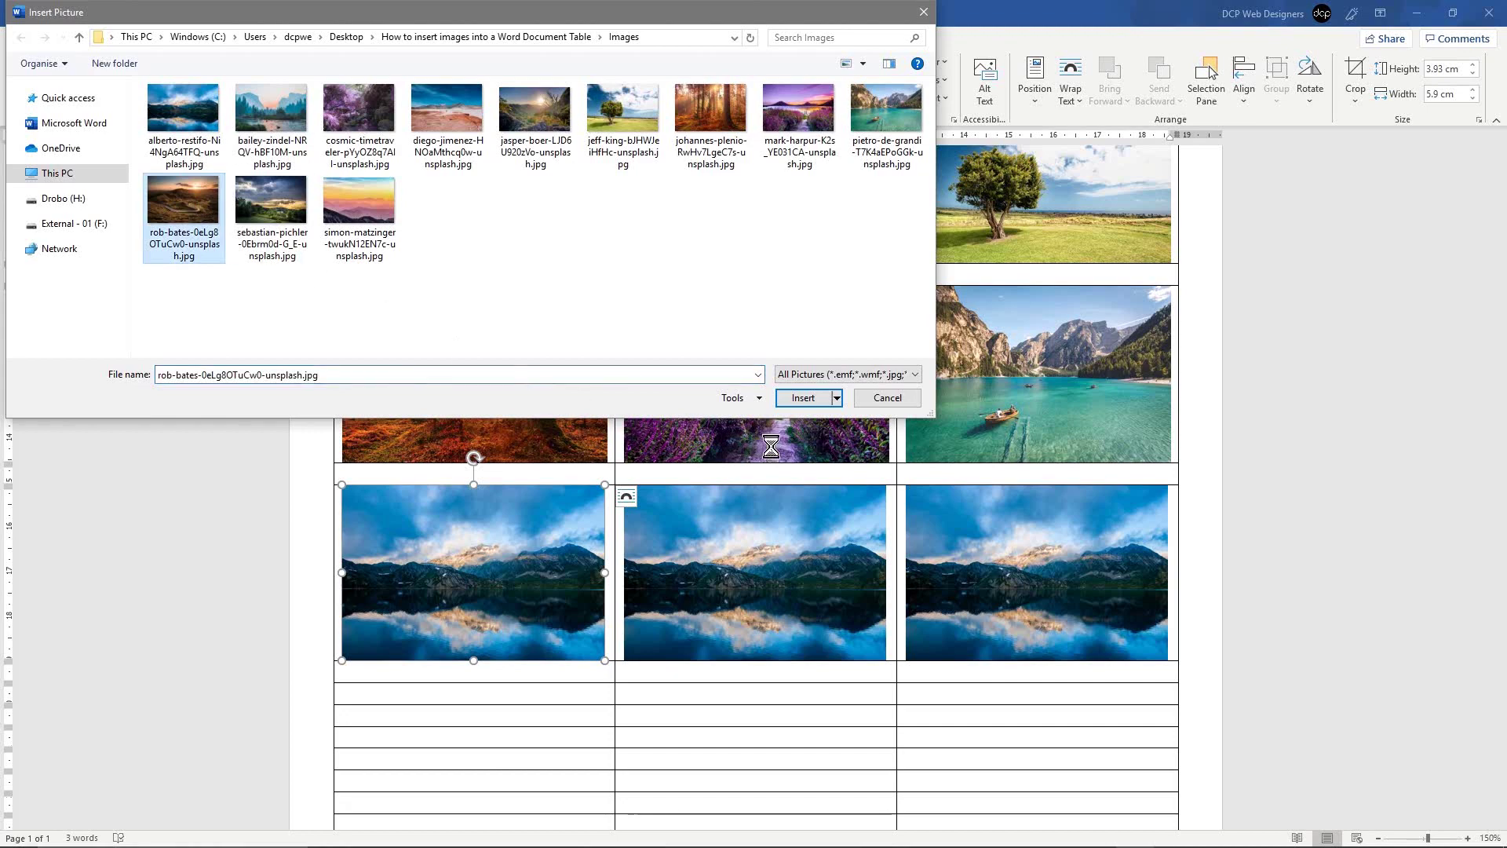
pyautogui.click(799, 402)
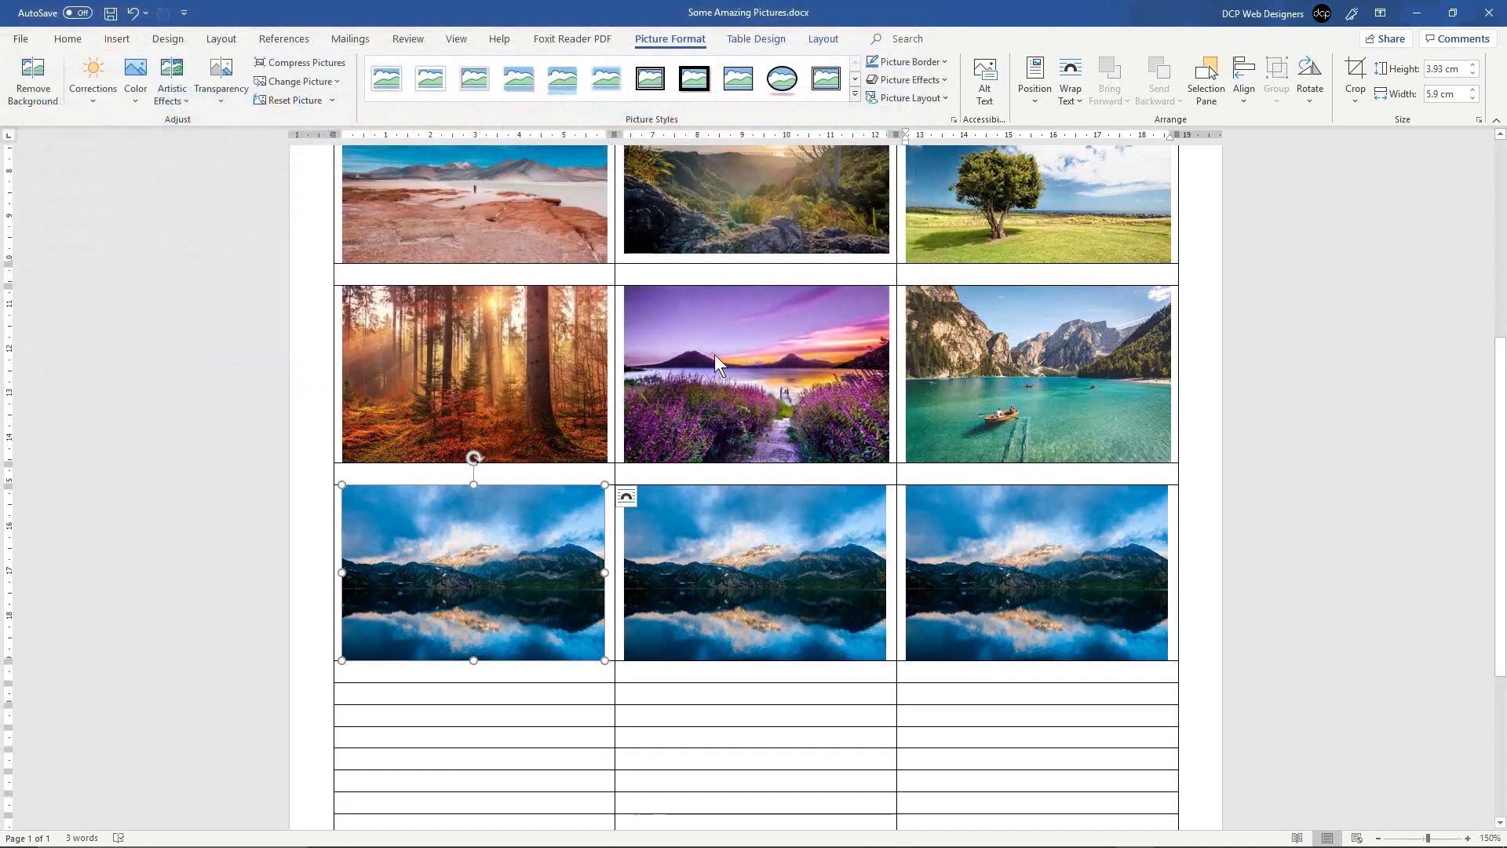
pyautogui.scroll(6, 493, 202)
pyautogui.scroll(-5, 752, 603)
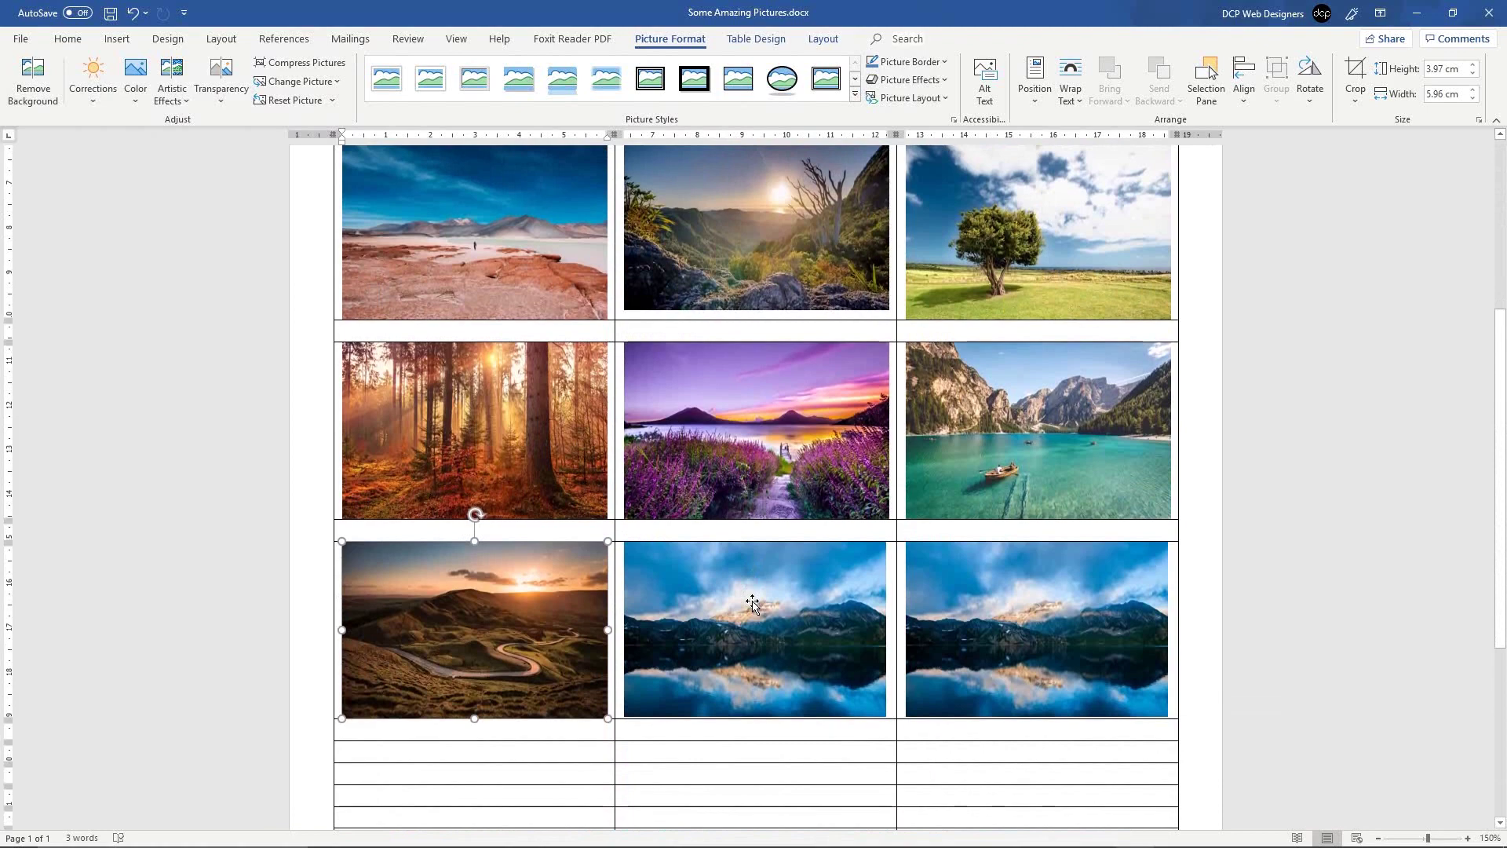
pyautogui.scroll(-1, 752, 603)
# Step: Replace the middle fourth-row duplicate lake picture with the cloudy mountain valley photo
pyautogui.click(738, 555)
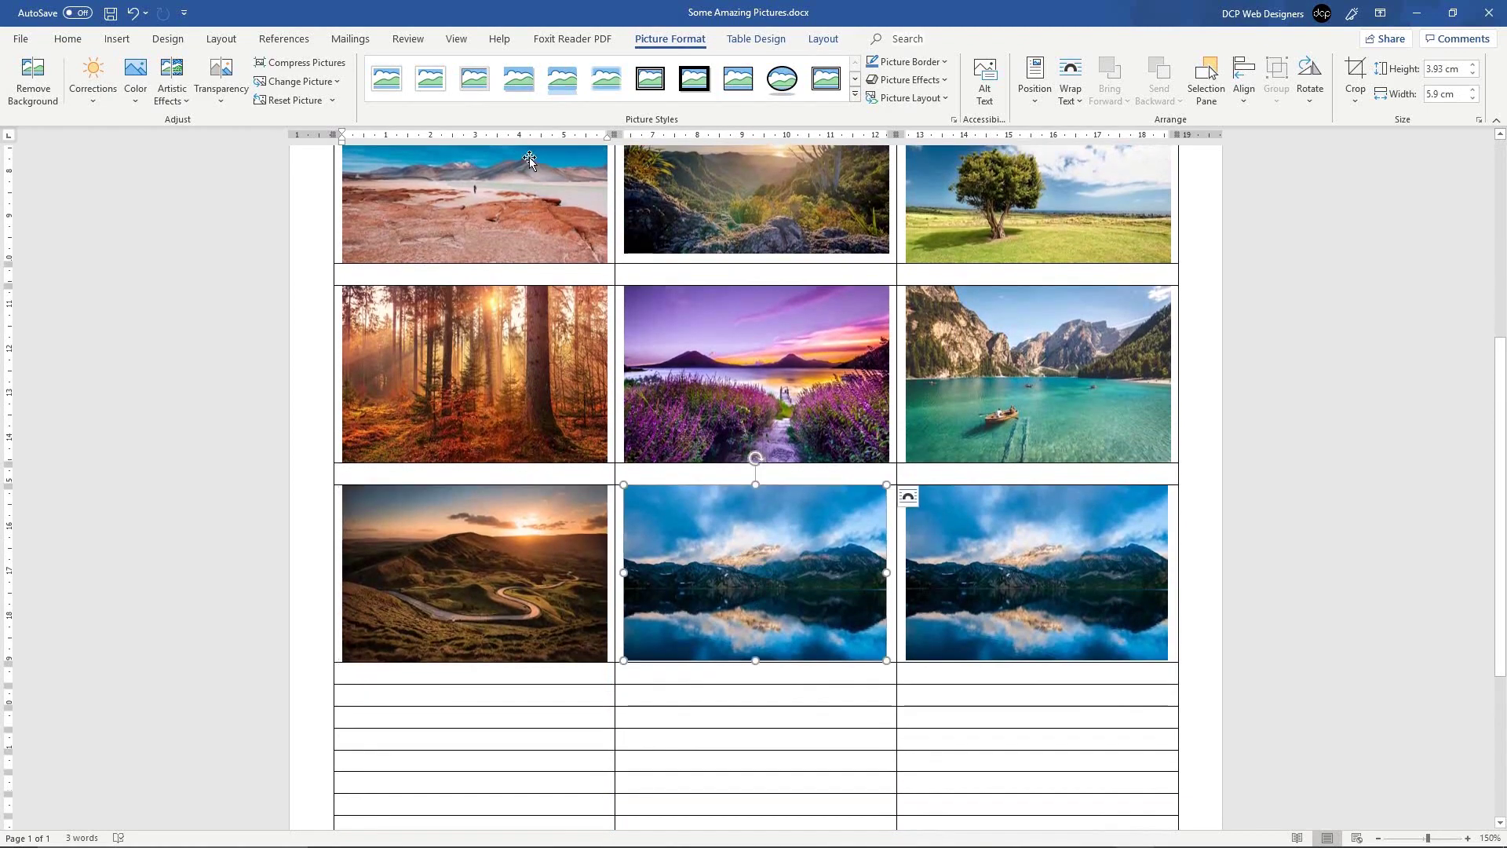
pyautogui.scroll(6, 705, 337)
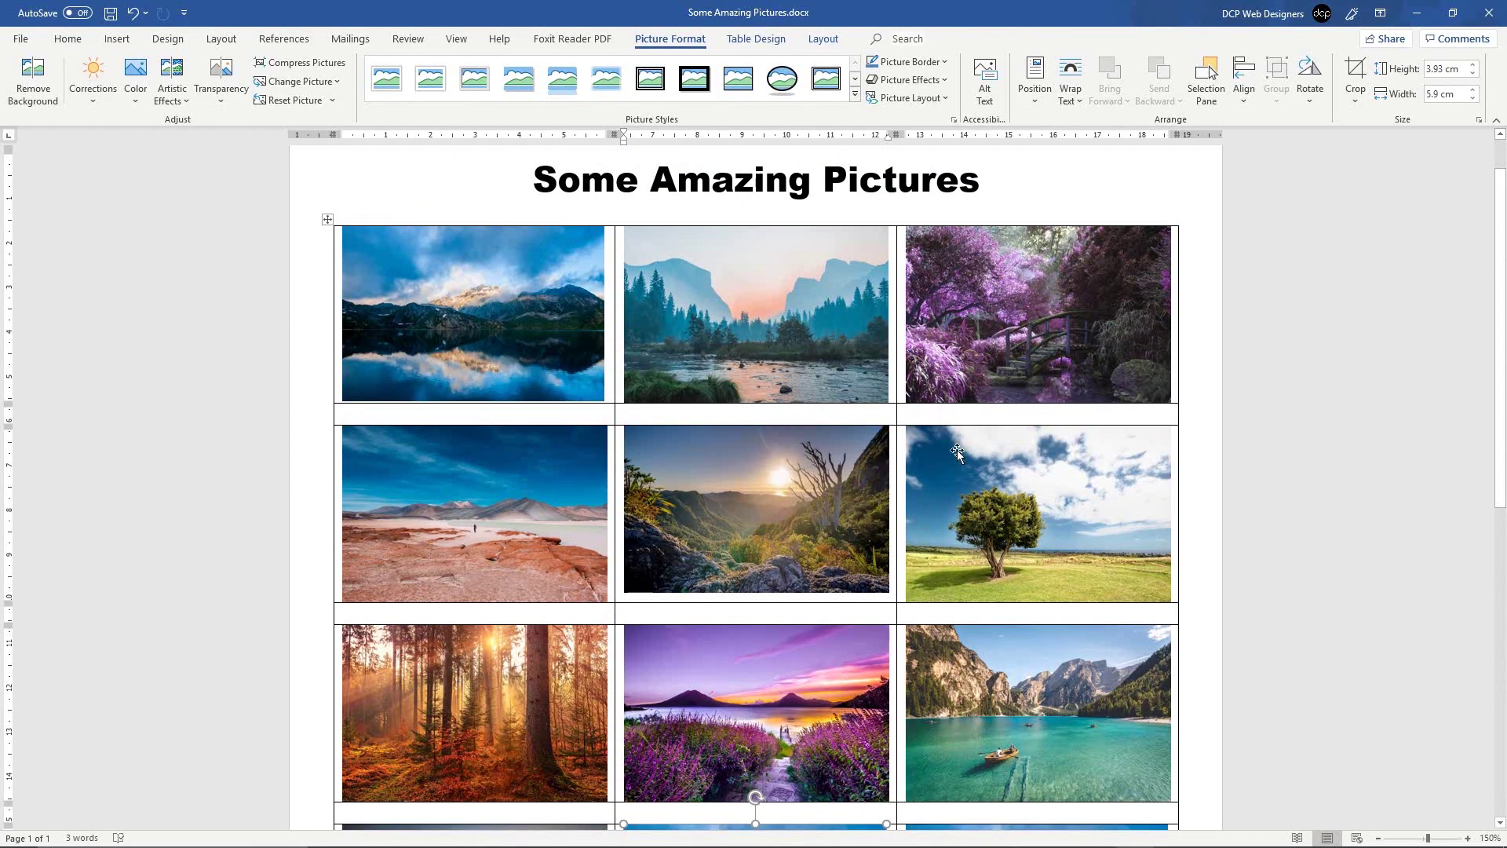
pyautogui.scroll(-5, 957, 453)
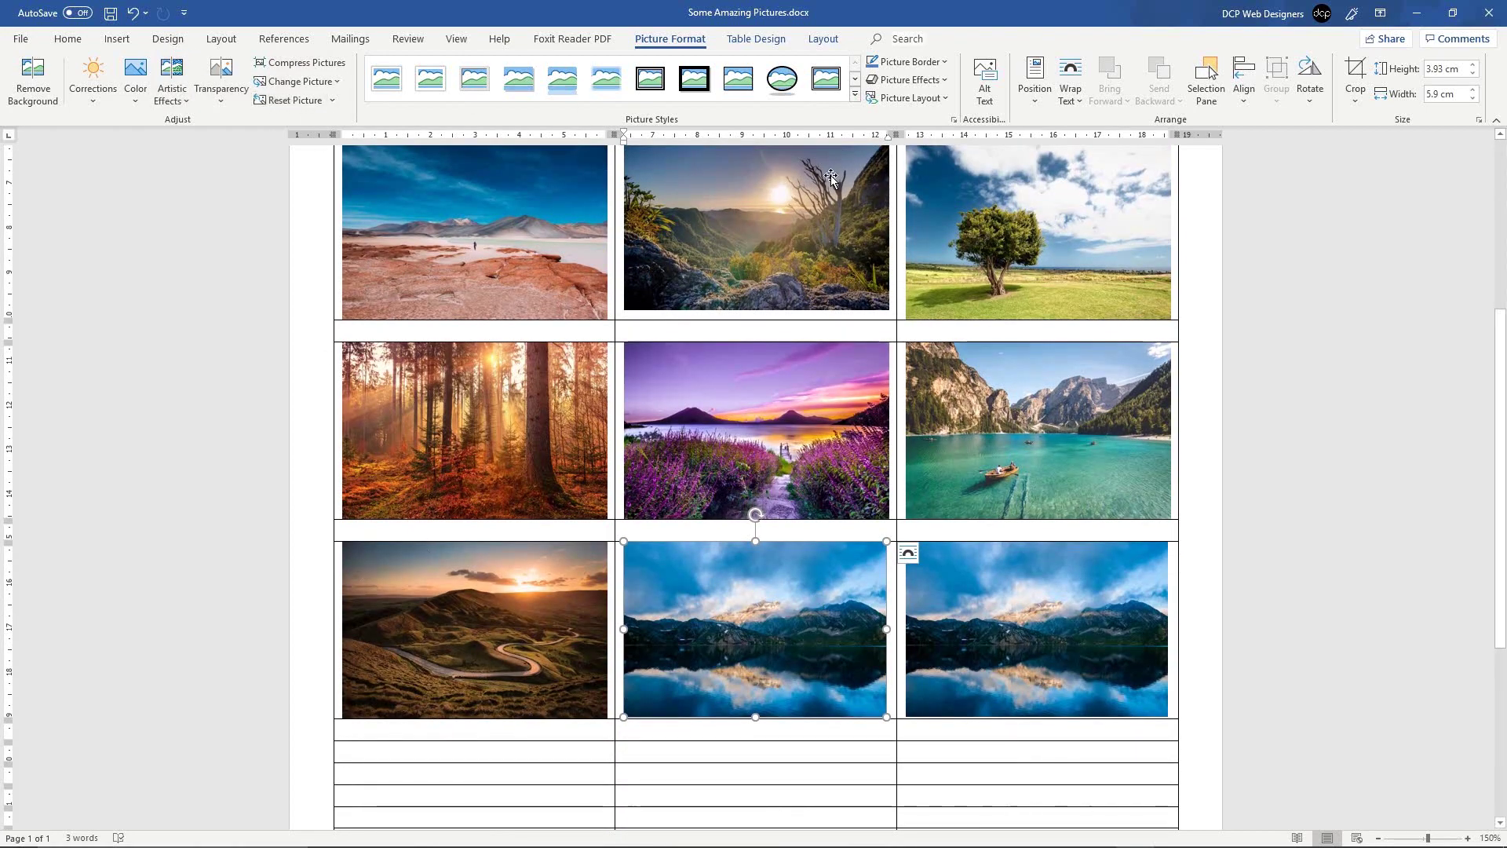
pyautogui.click(295, 83)
pyautogui.click(311, 104)
pyautogui.click(277, 206)
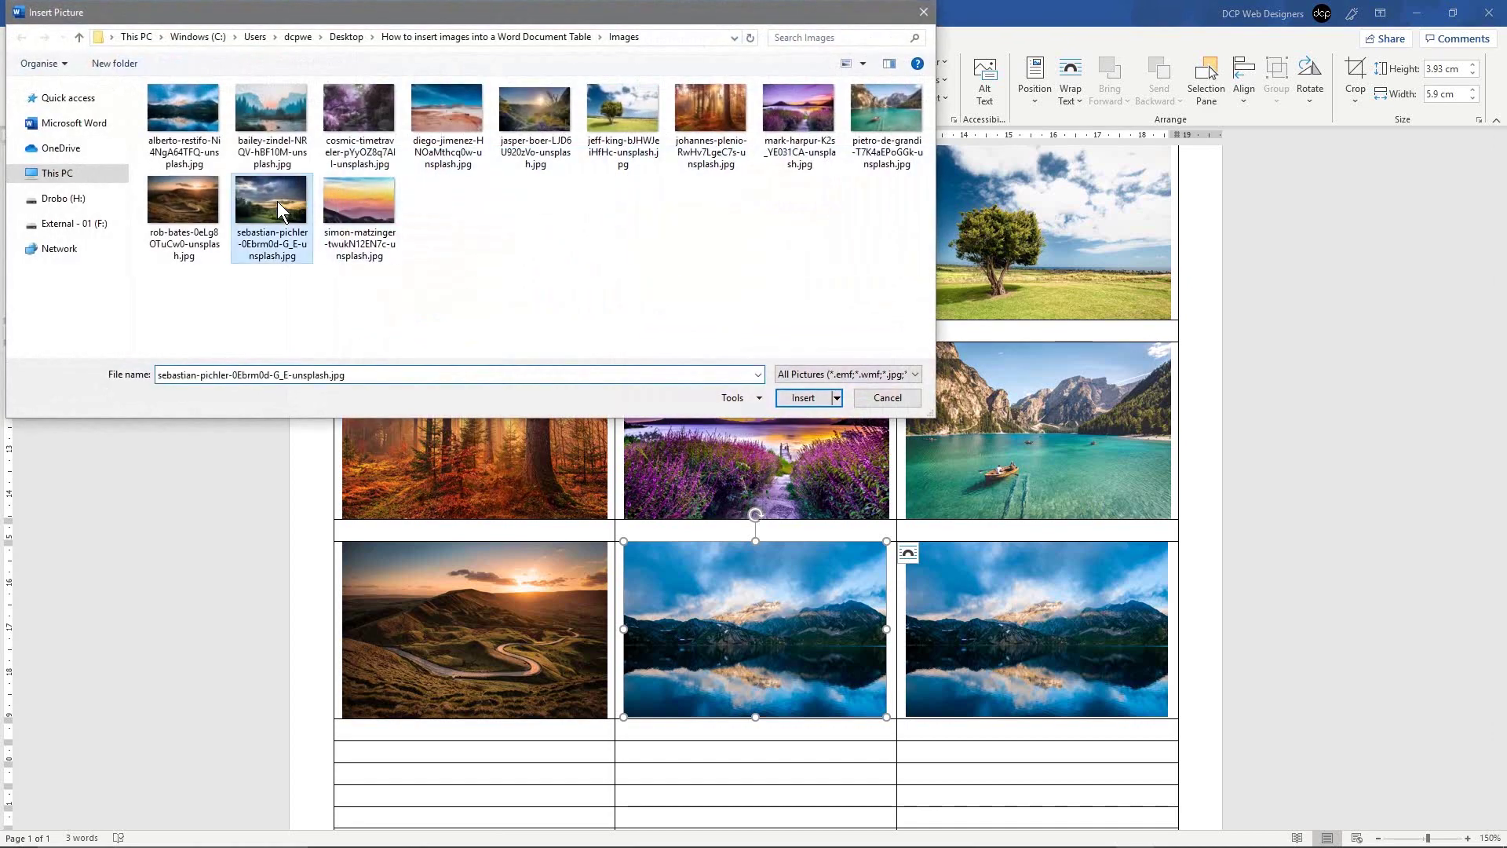
pyautogui.click(808, 397)
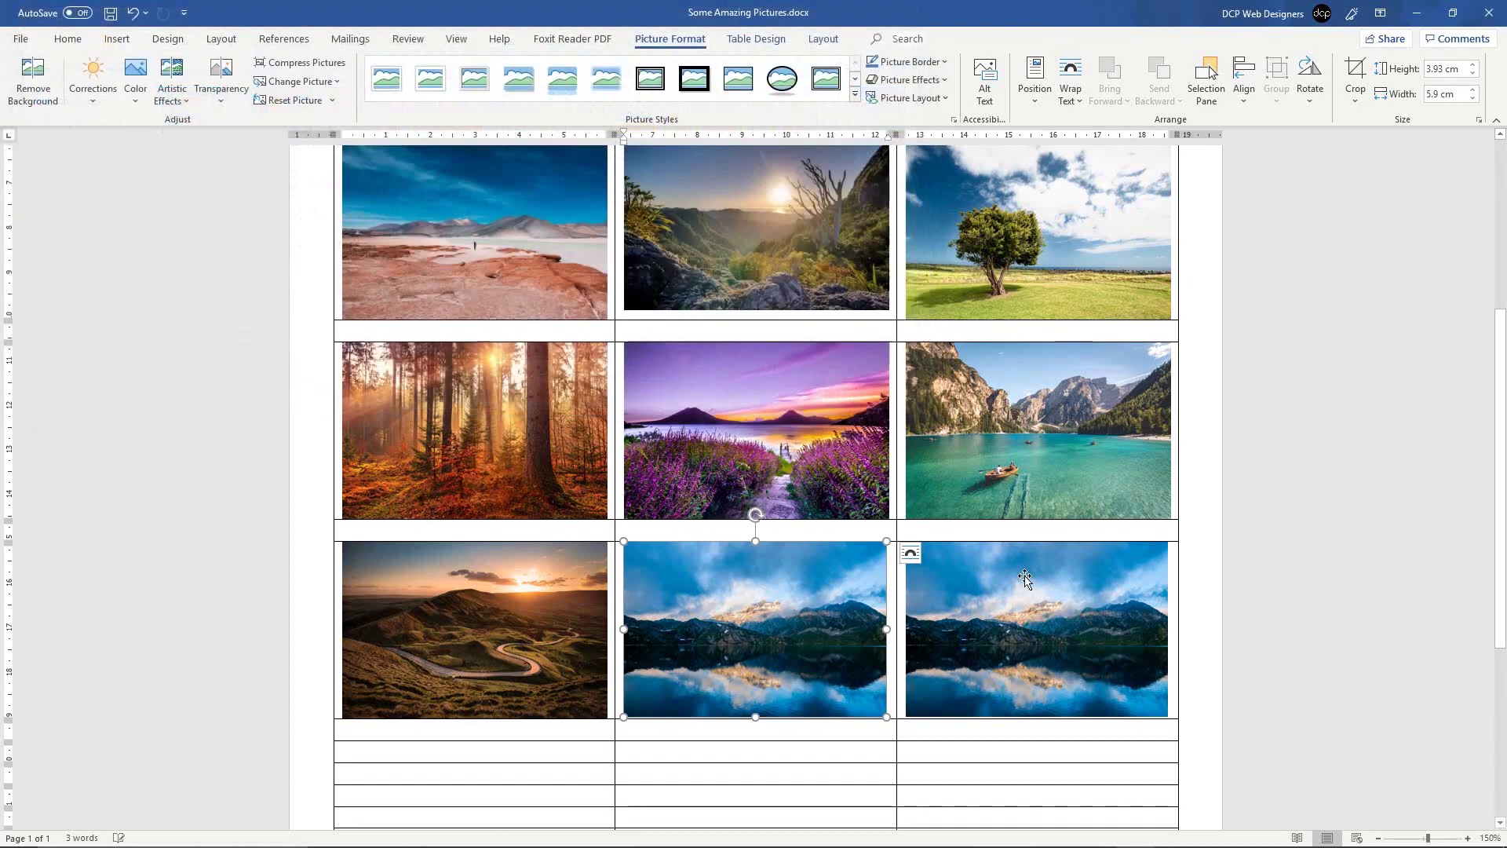
# Step: Replace the bottom-right duplicate lake picture with the pastel mountain sunset photo
pyautogui.click(1026, 581)
pyautogui.click(294, 82)
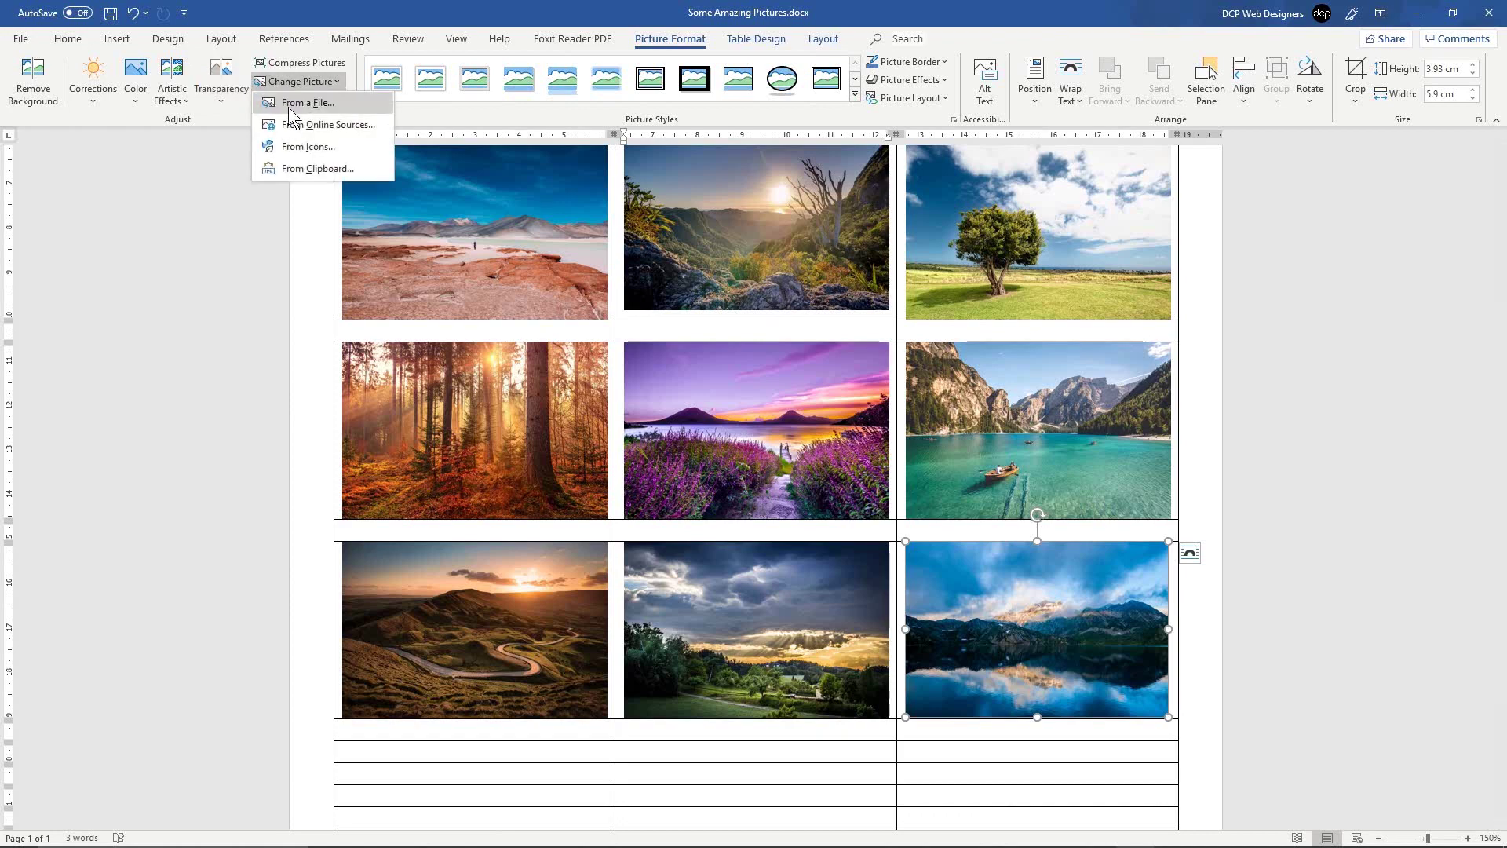
pyautogui.click(306, 106)
pyautogui.click(389, 236)
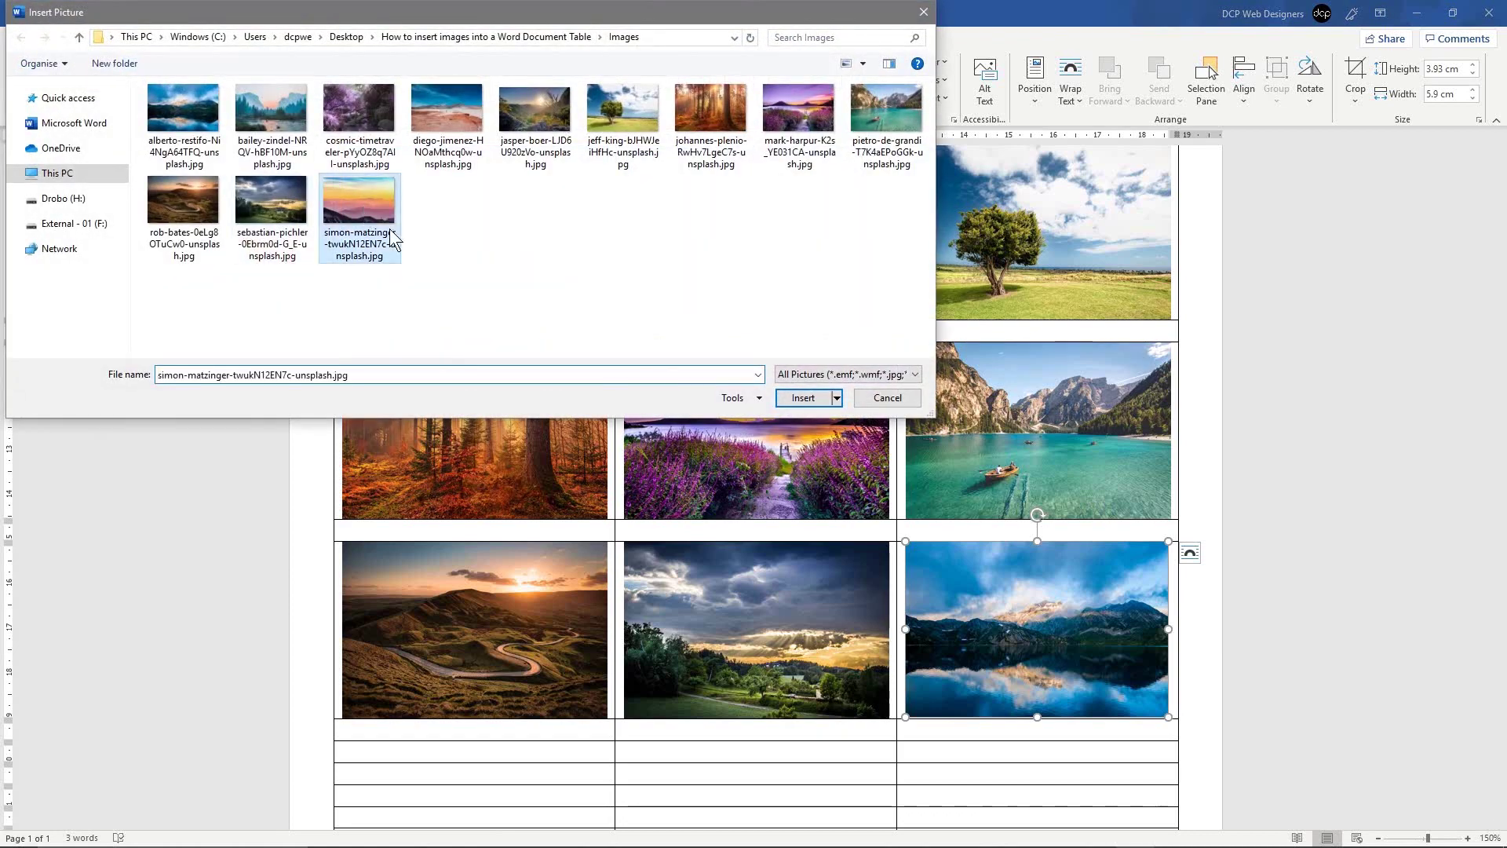
pyautogui.click(806, 397)
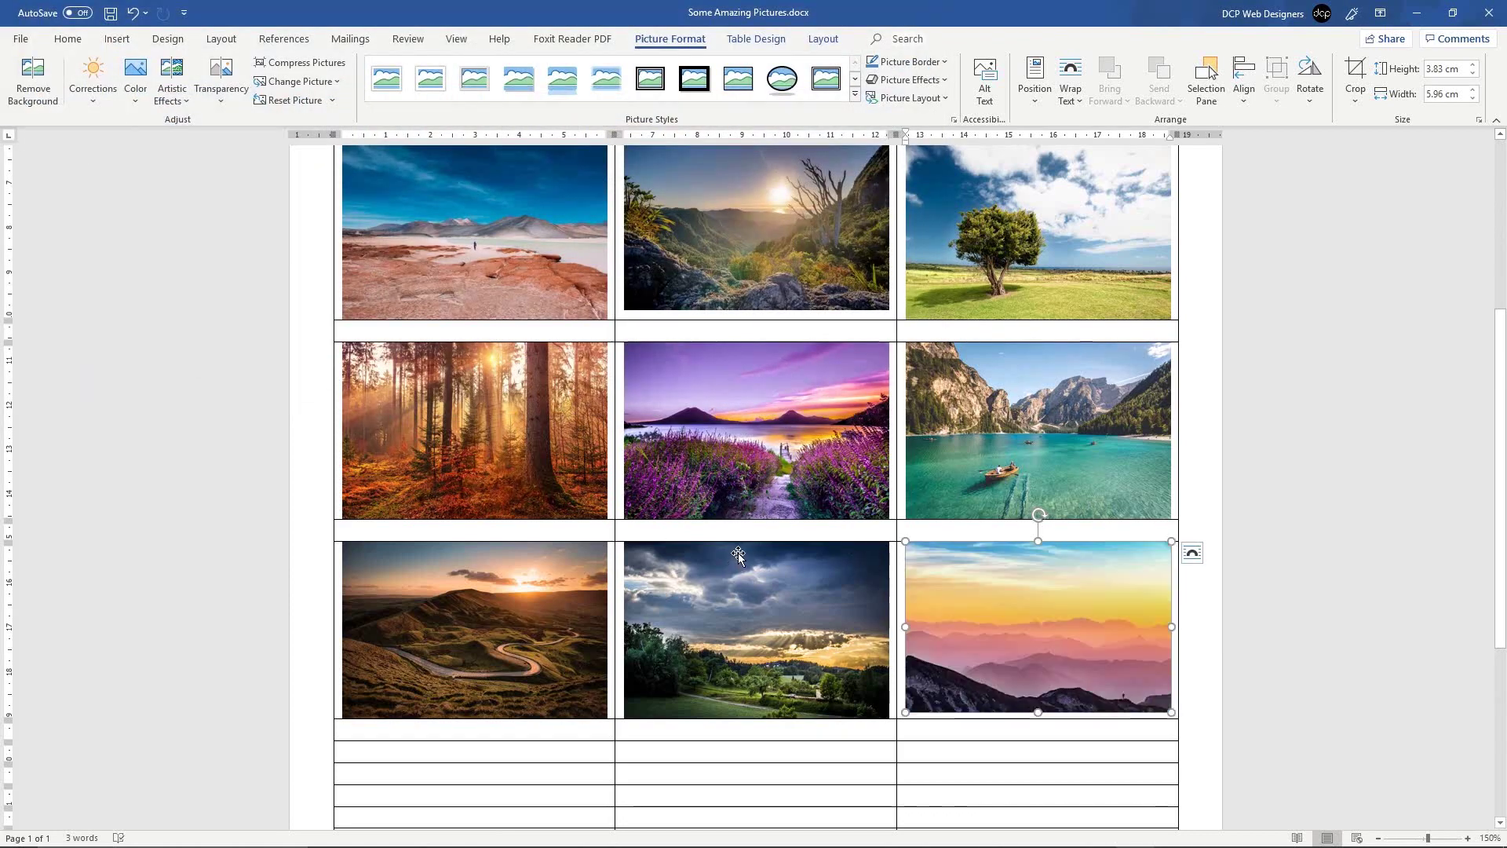
# Step: Stretch the top-left lake and middle sun-over-valley pictures to about 3.97 cm tall
pyautogui.scroll(3, 750, 491)
pyautogui.scroll(3, 597, 377)
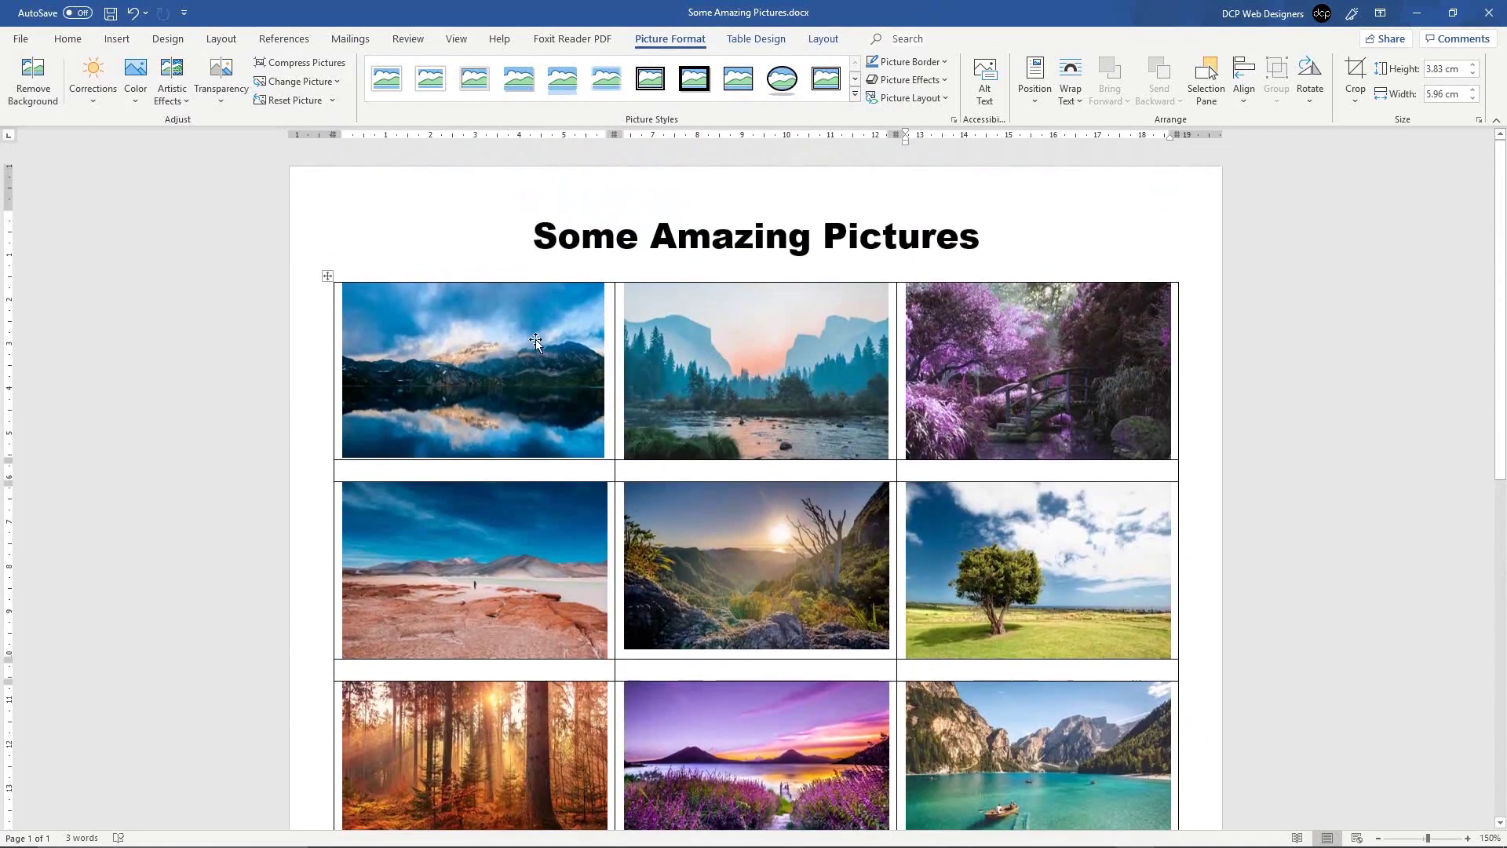
pyautogui.click(544, 404)
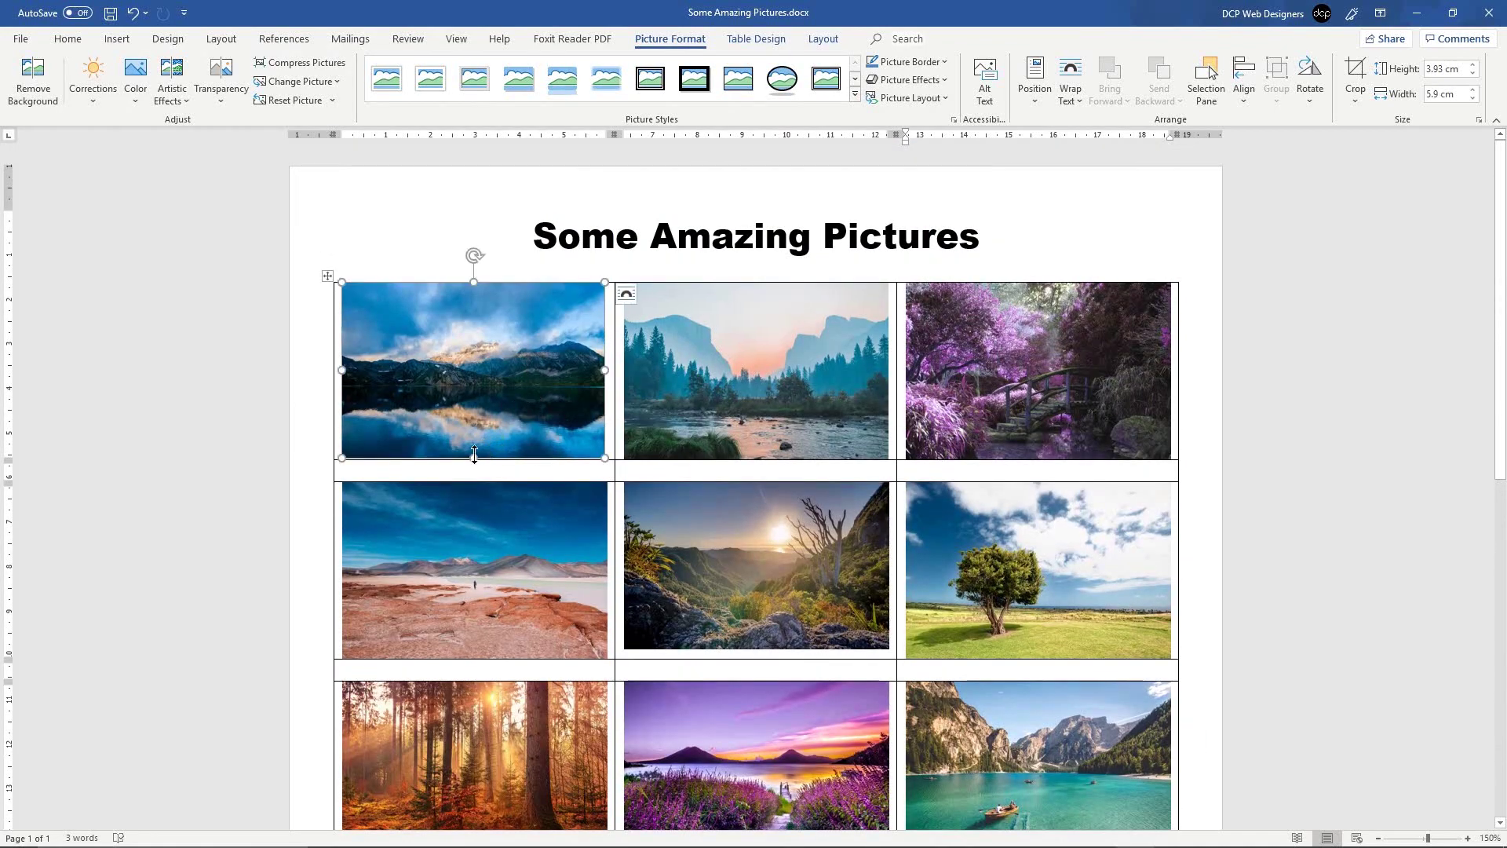
pyautogui.moveTo(474, 458); pyautogui.dragTo(472, 463)
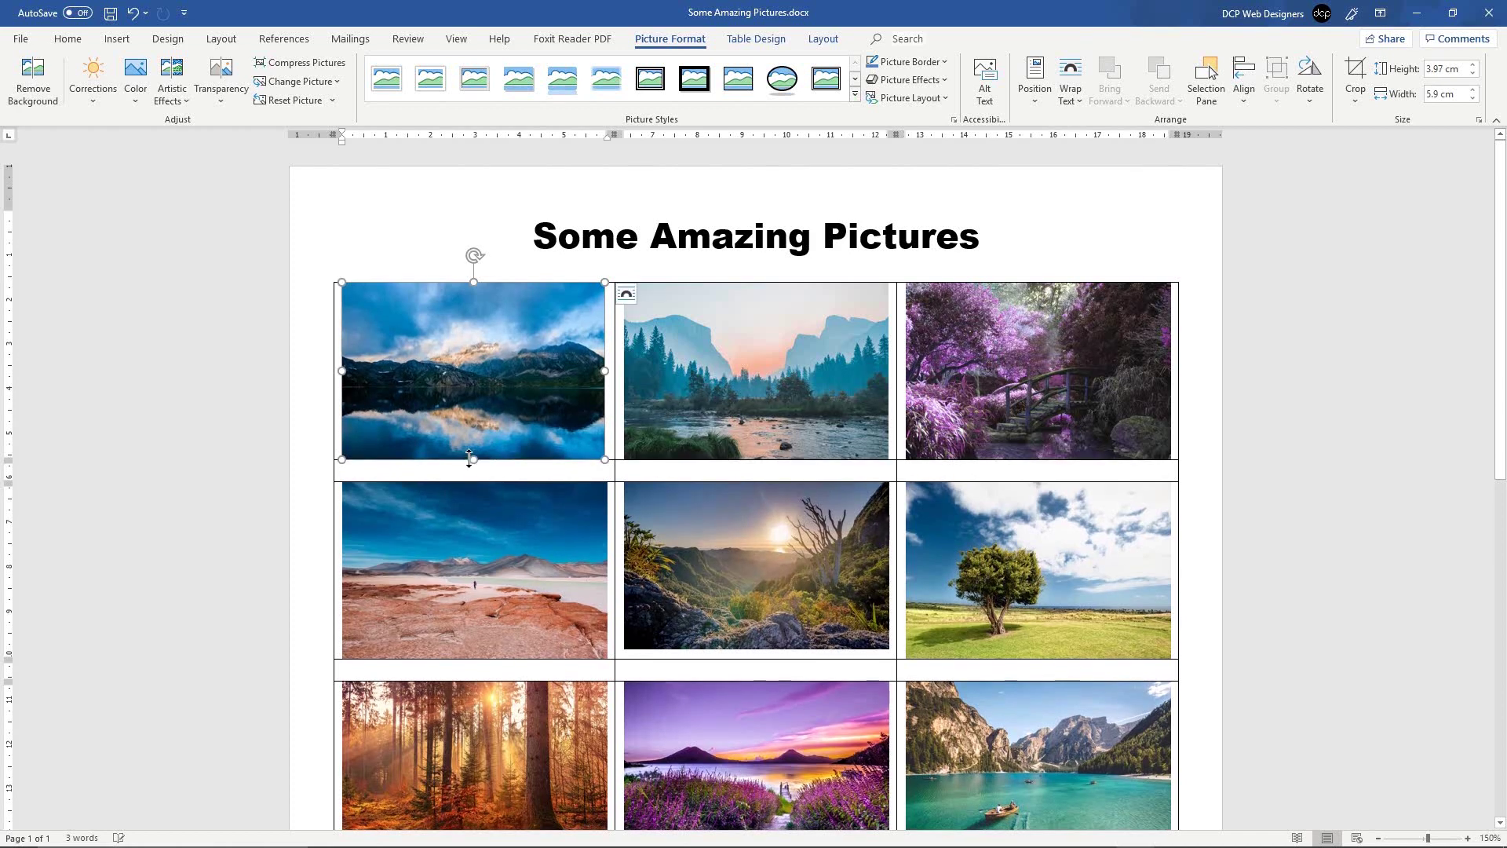
pyautogui.scroll(-2, 801, 596)
pyautogui.click(769, 475)
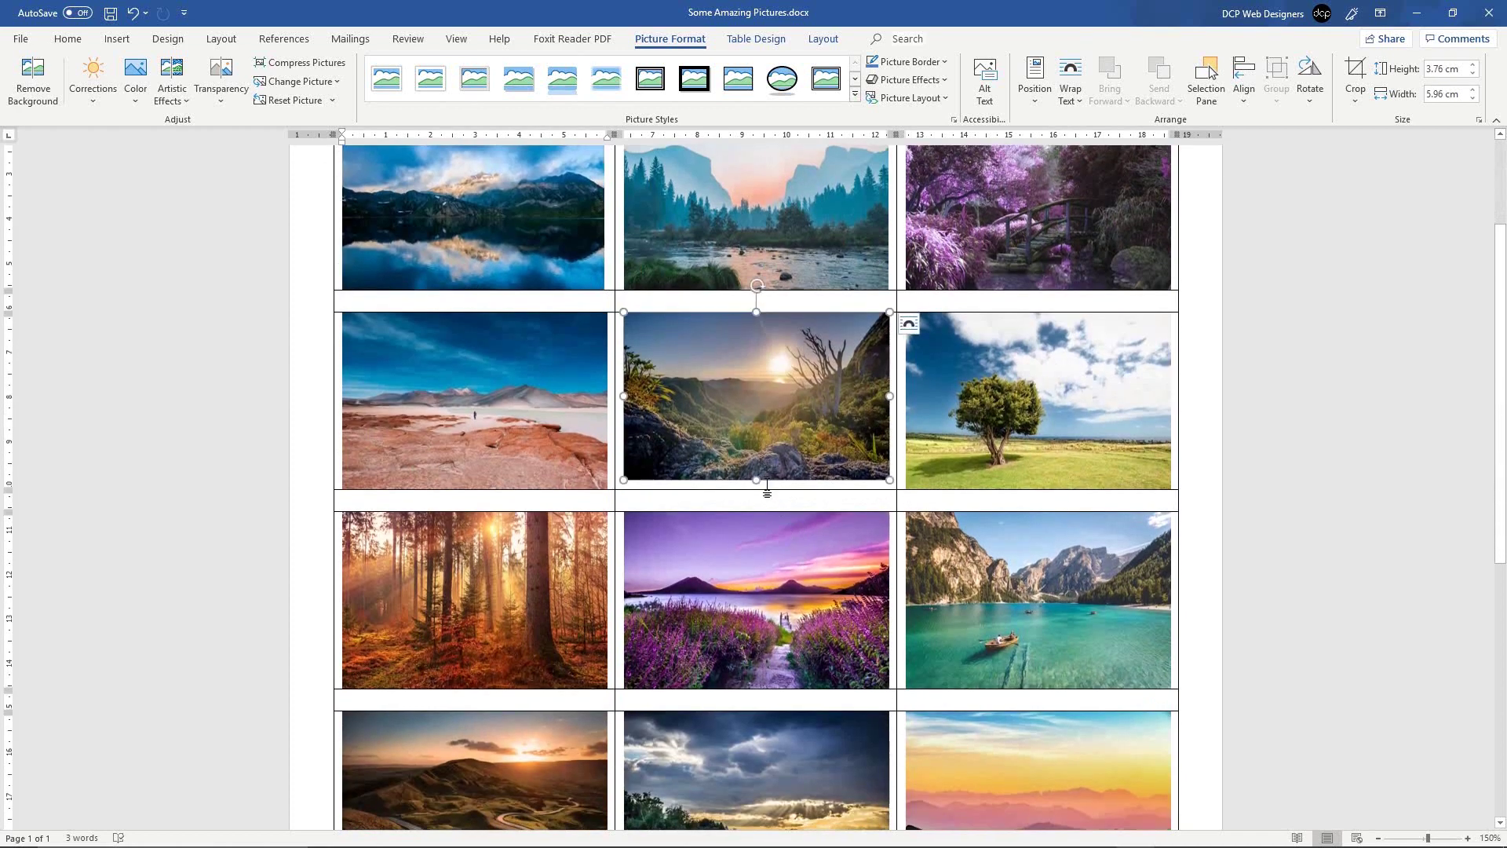
pyautogui.moveTo(760, 479); pyautogui.dragTo(751, 489)
# Step: Stretch the bottom-right pastel sunset picture to 3.97 cm tall to match the others
pyautogui.scroll(-4, 705, 453)
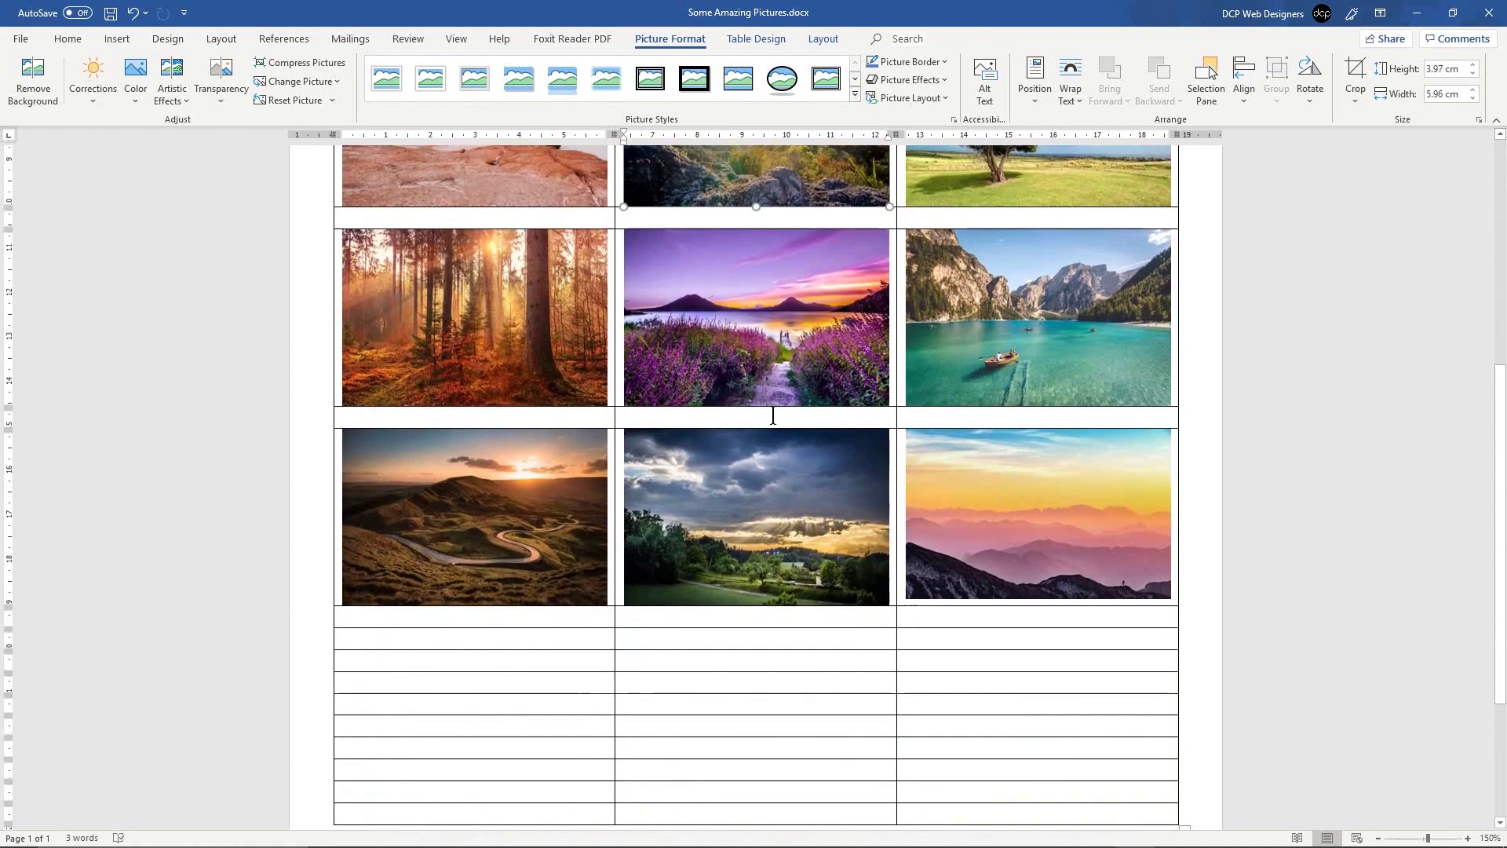
pyautogui.click(1057, 595)
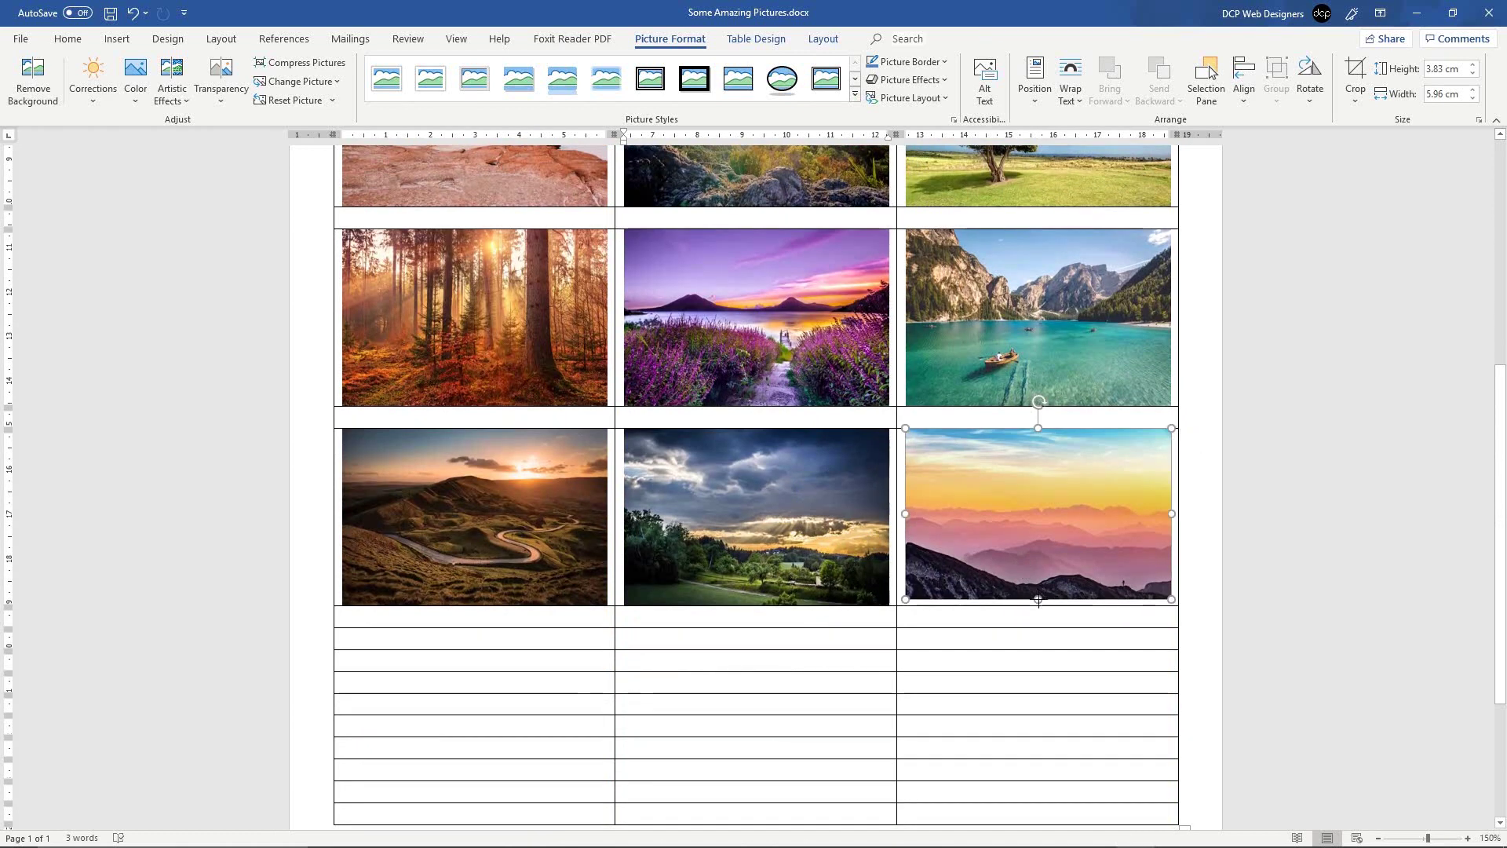
pyautogui.moveTo(1038, 599); pyautogui.dragTo(1039, 606)
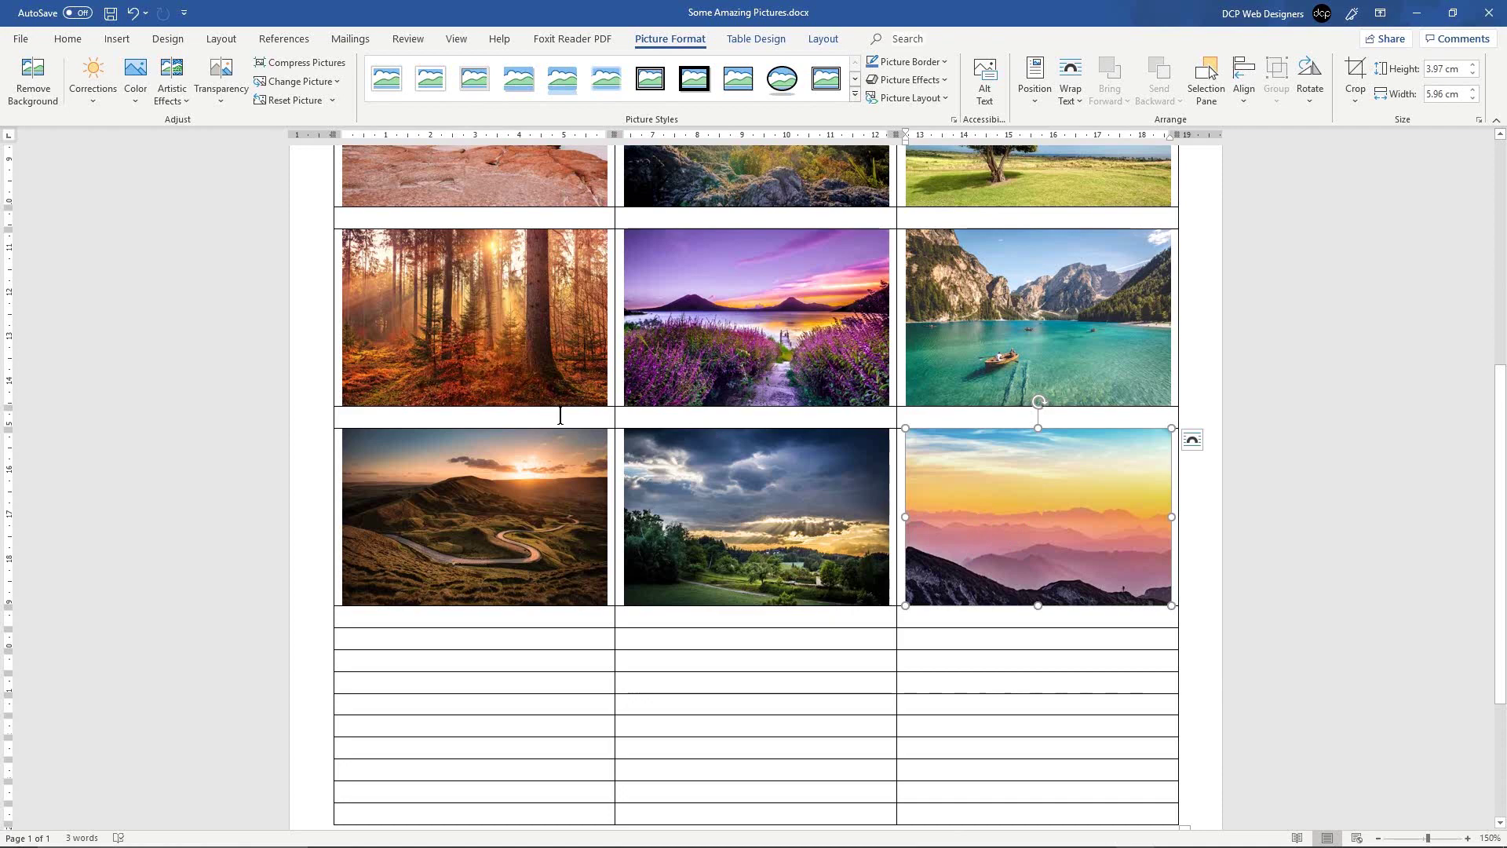
pyautogui.scroll(3, 612, 409)
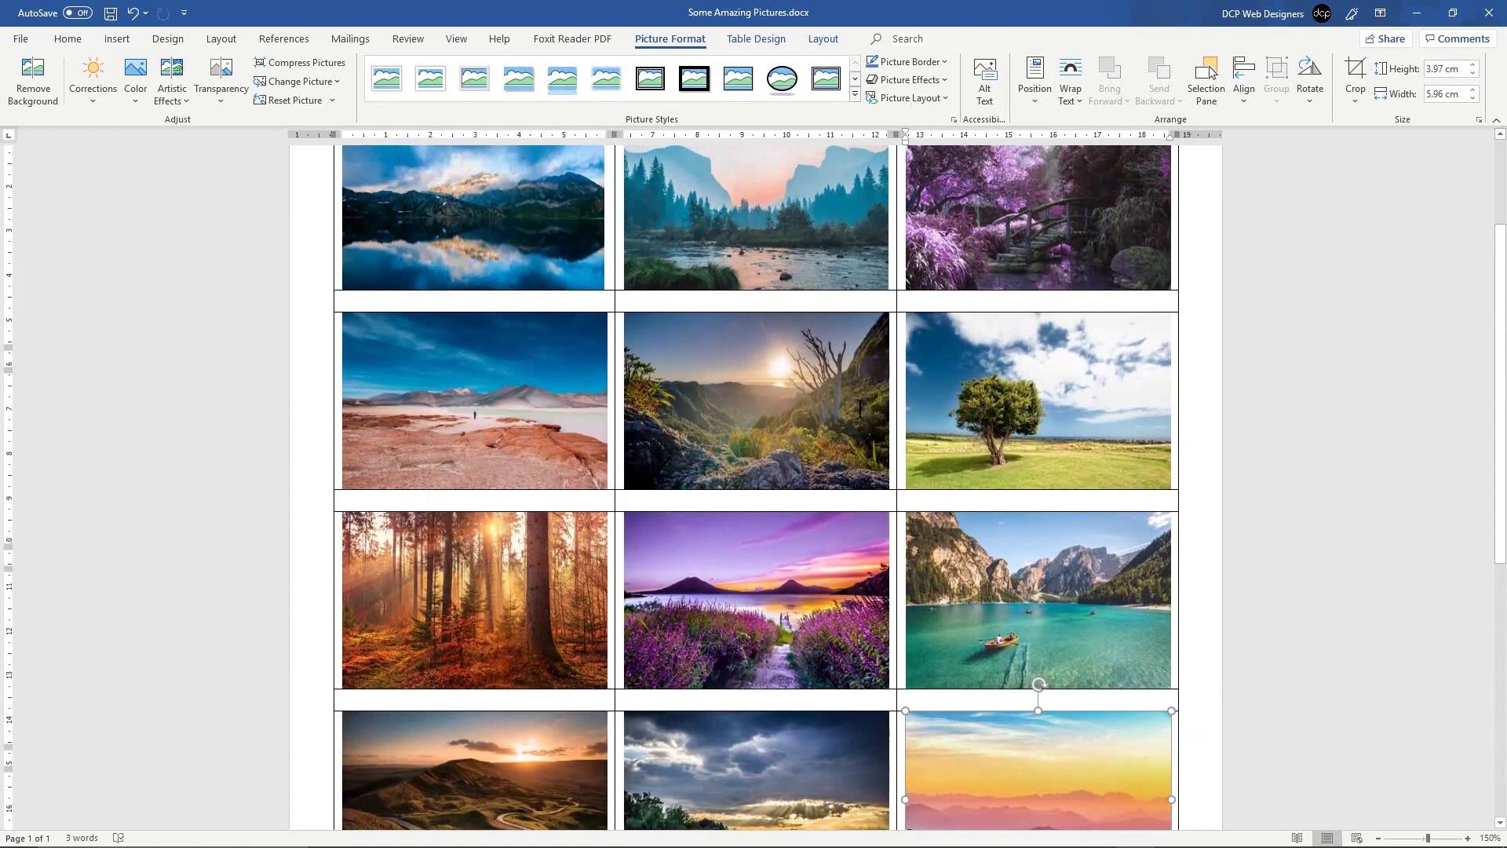
pyautogui.scroll(2, 1021, 549)
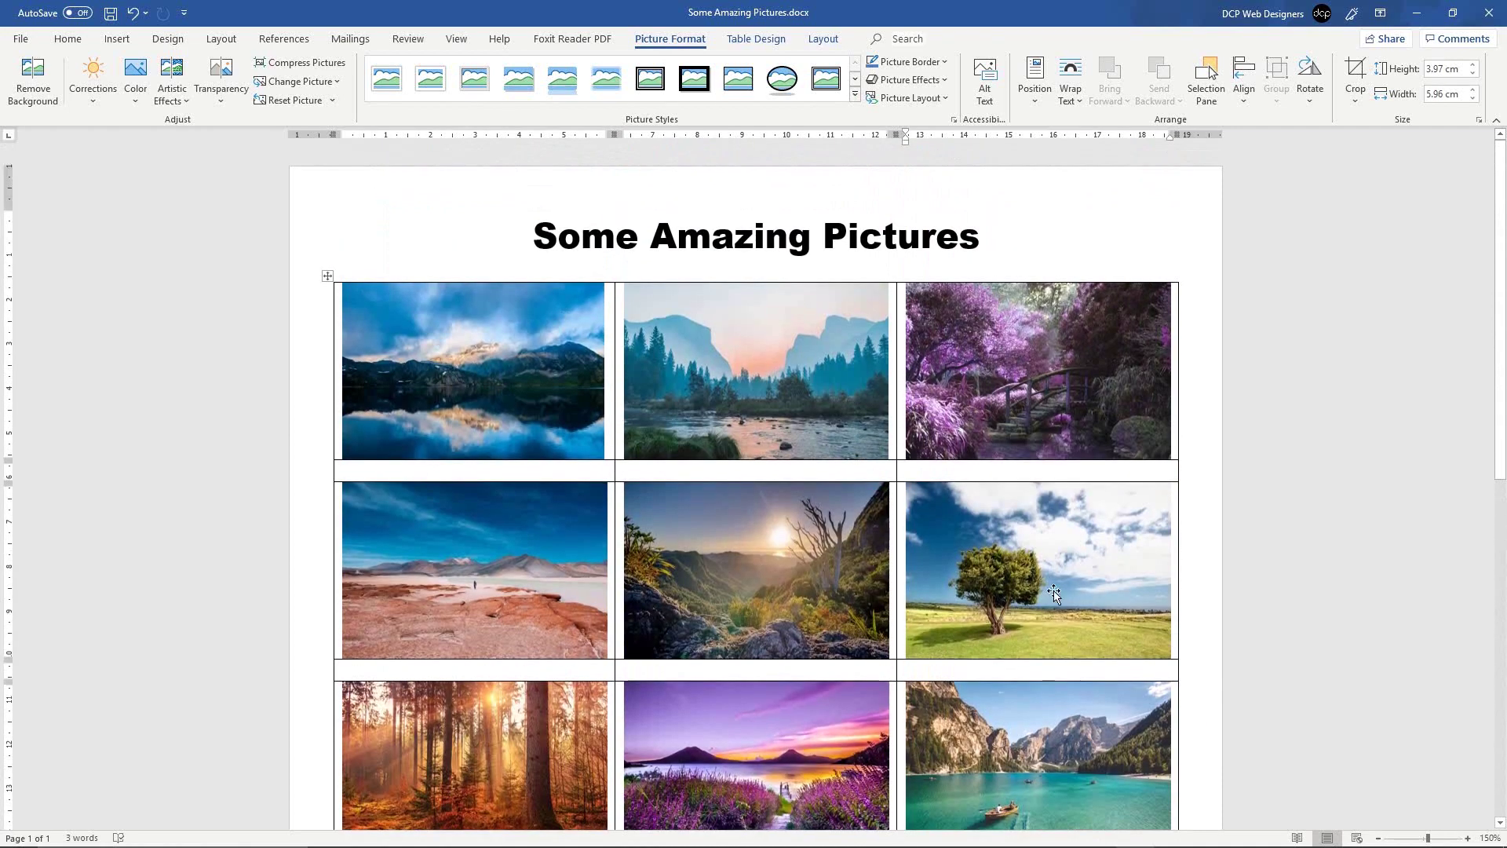
pyautogui.click(481, 469)
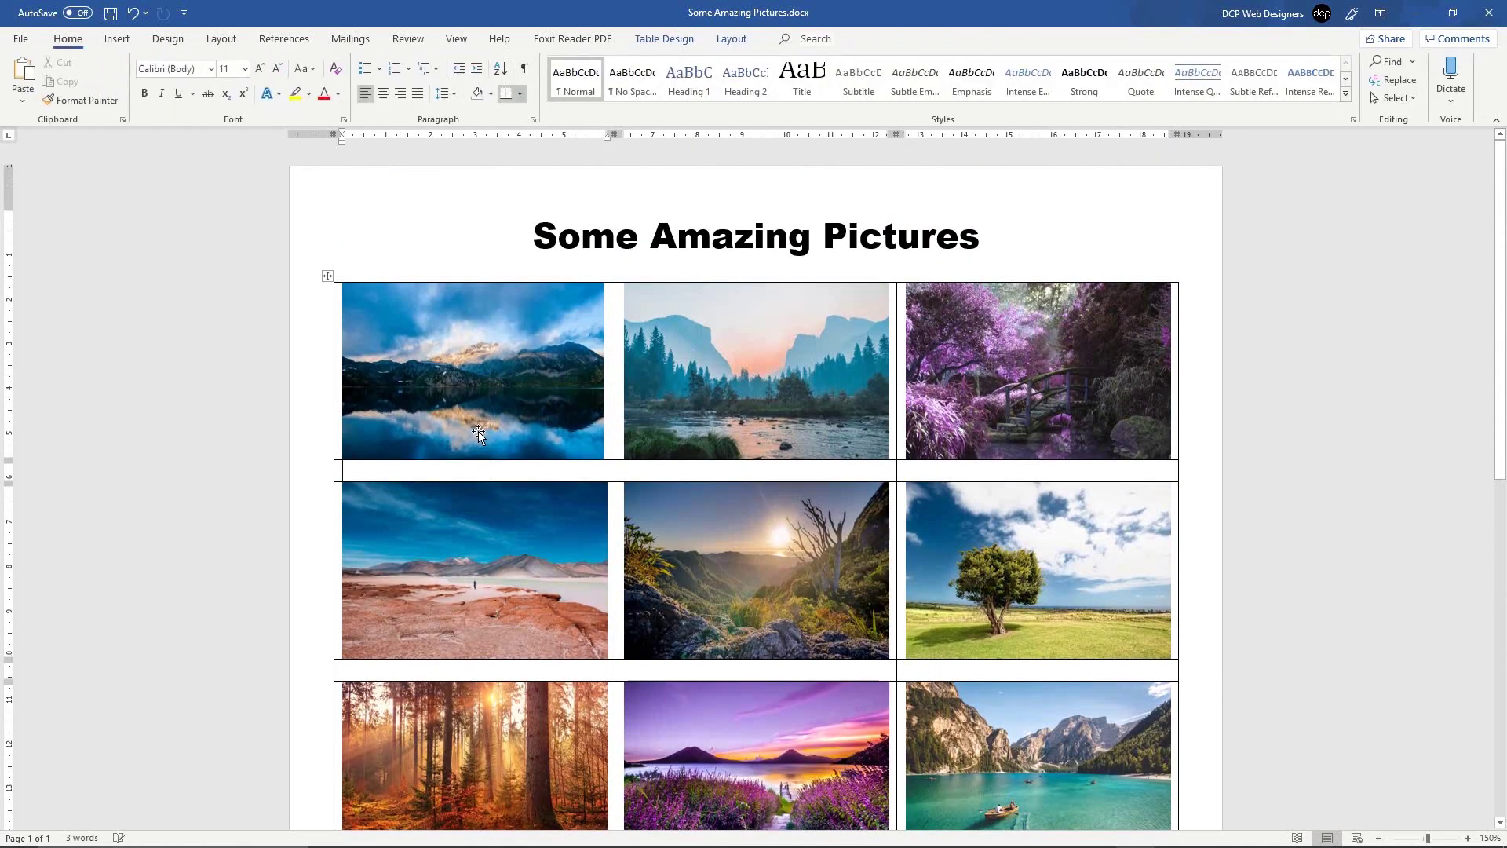
# Step: Centre the three empty caption rows beneath the photo rows
pyautogui.click(303, 478)
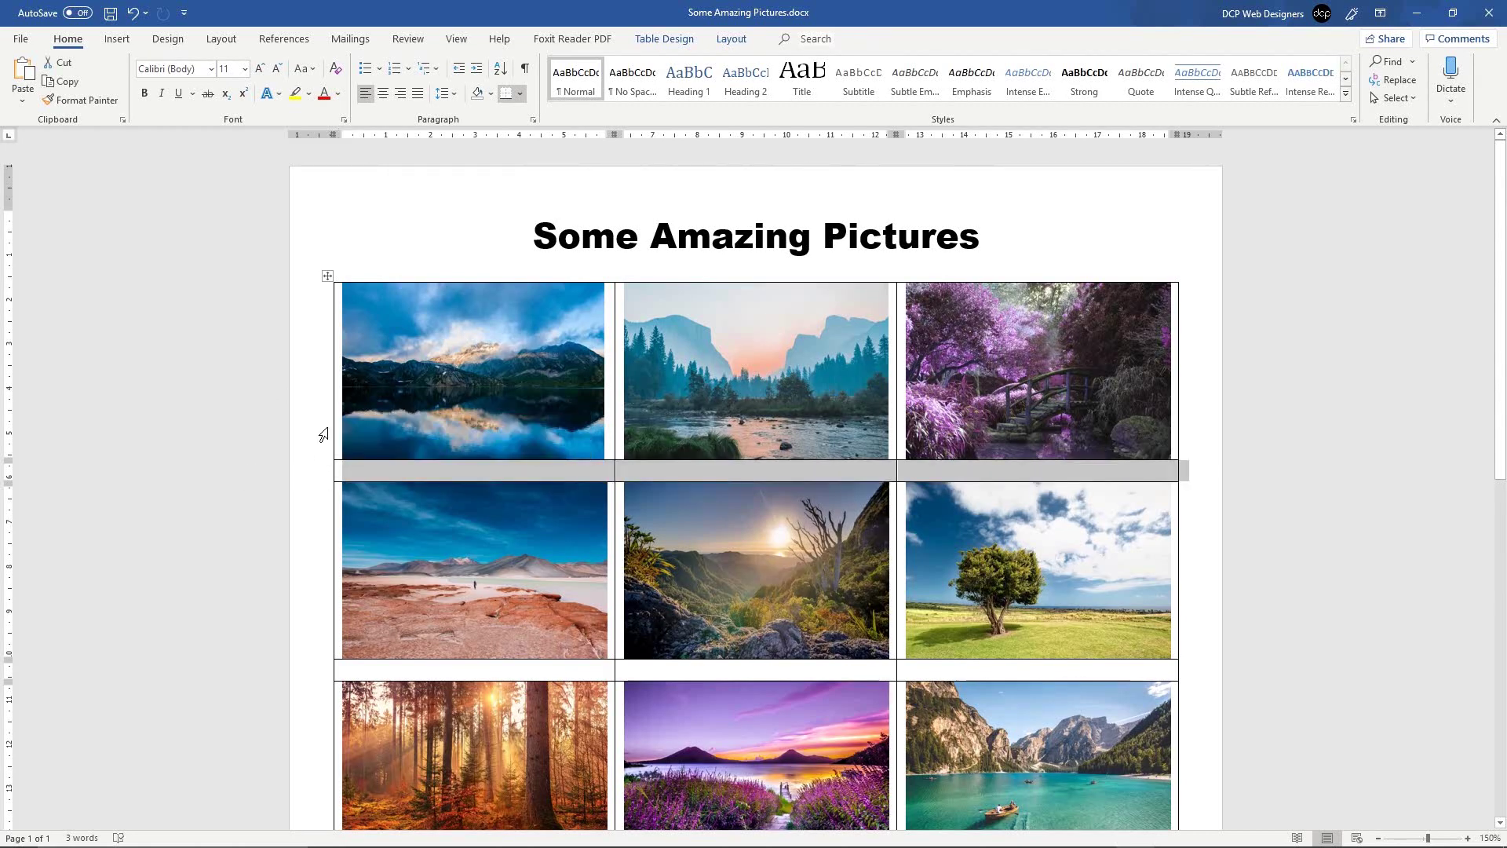
pyautogui.click(382, 92)
pyautogui.scroll(-5, 297, 494)
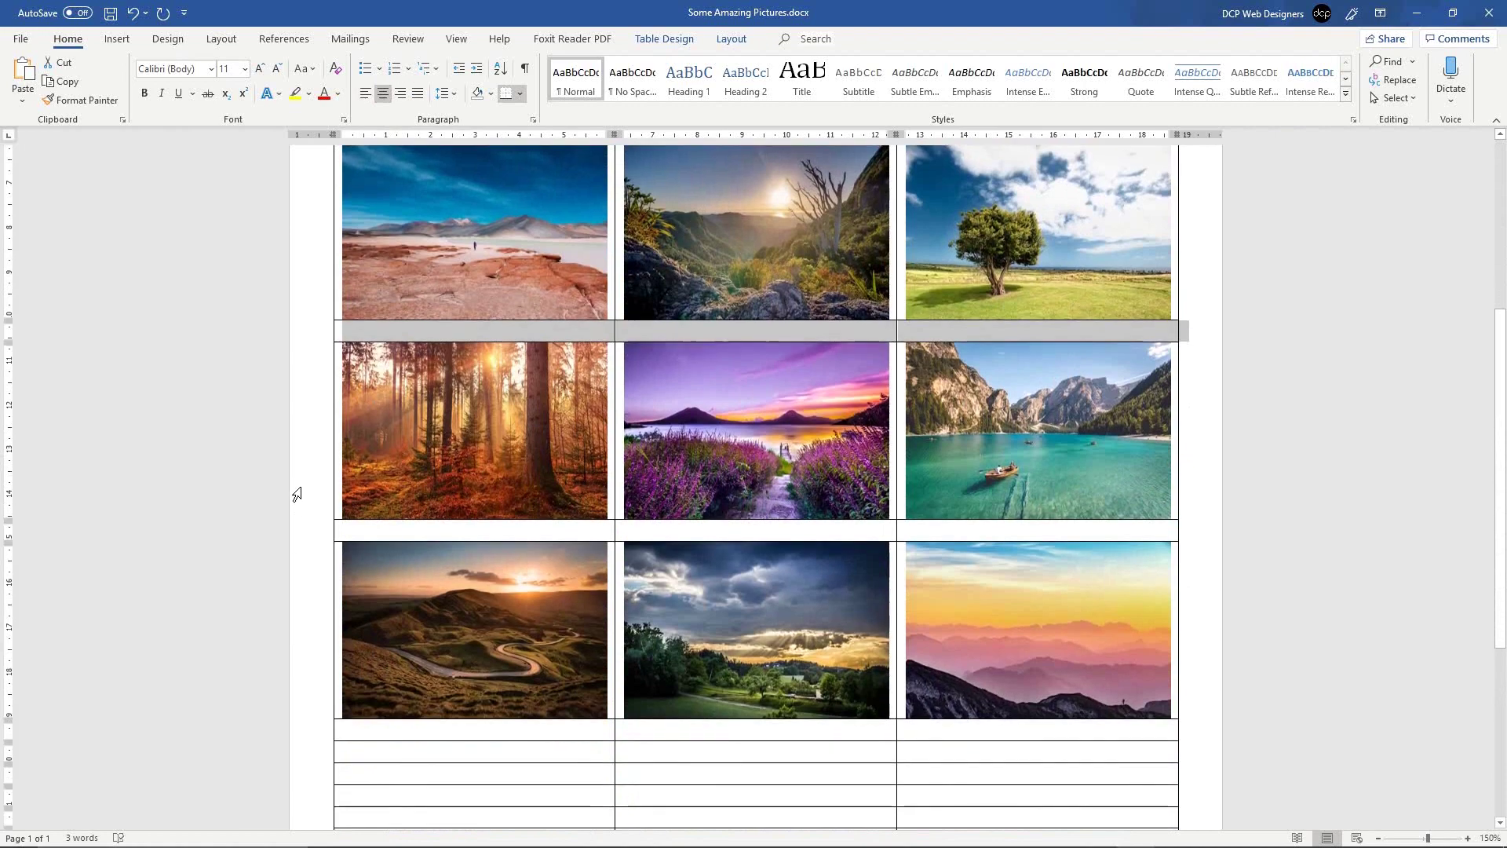
pyautogui.click(312, 531)
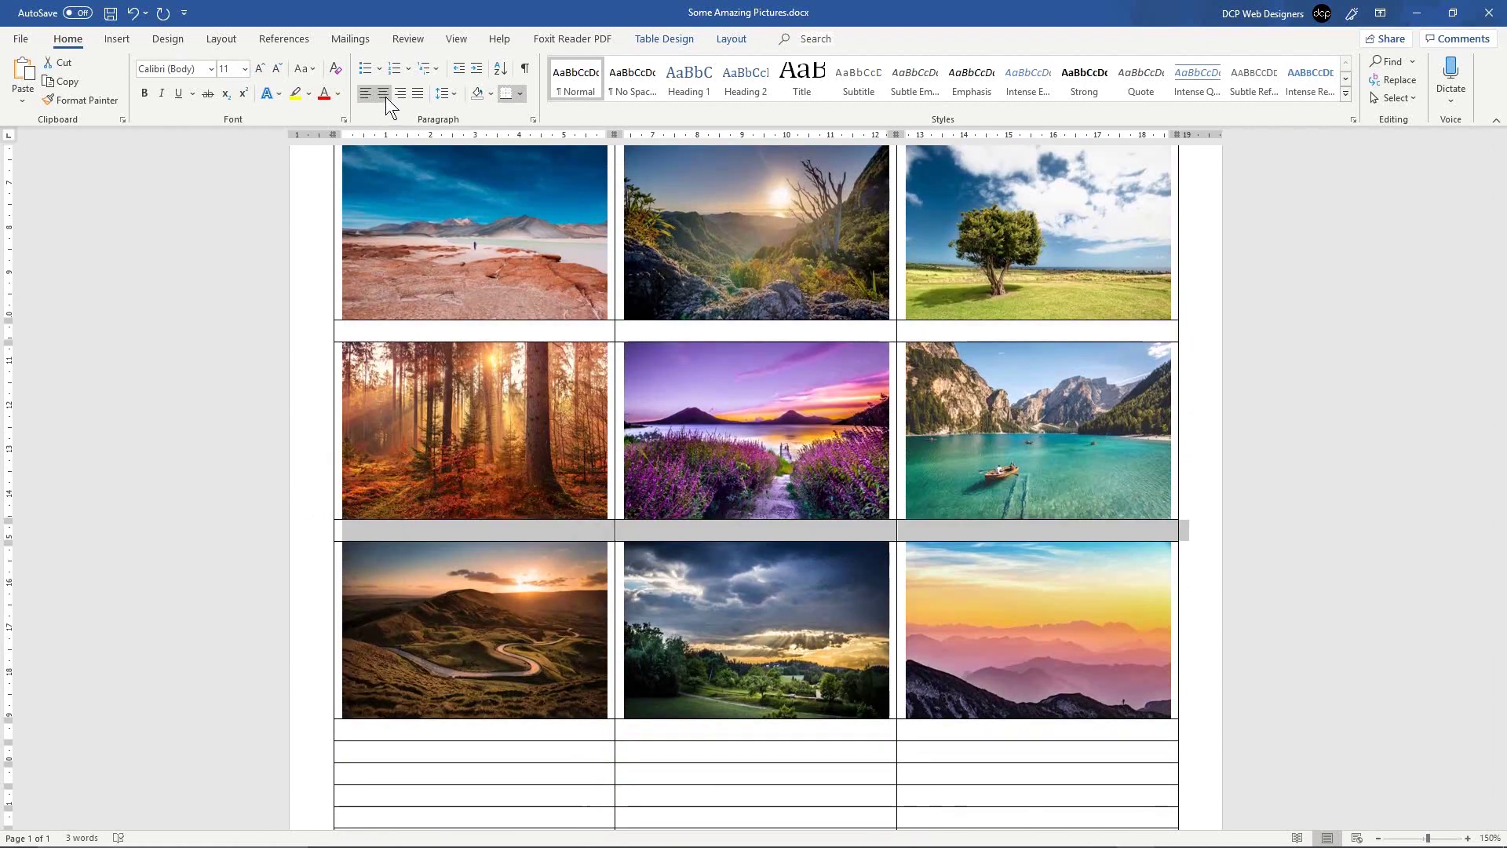
pyautogui.click(385, 97)
pyautogui.scroll(-3, 299, 510)
pyautogui.click(298, 509)
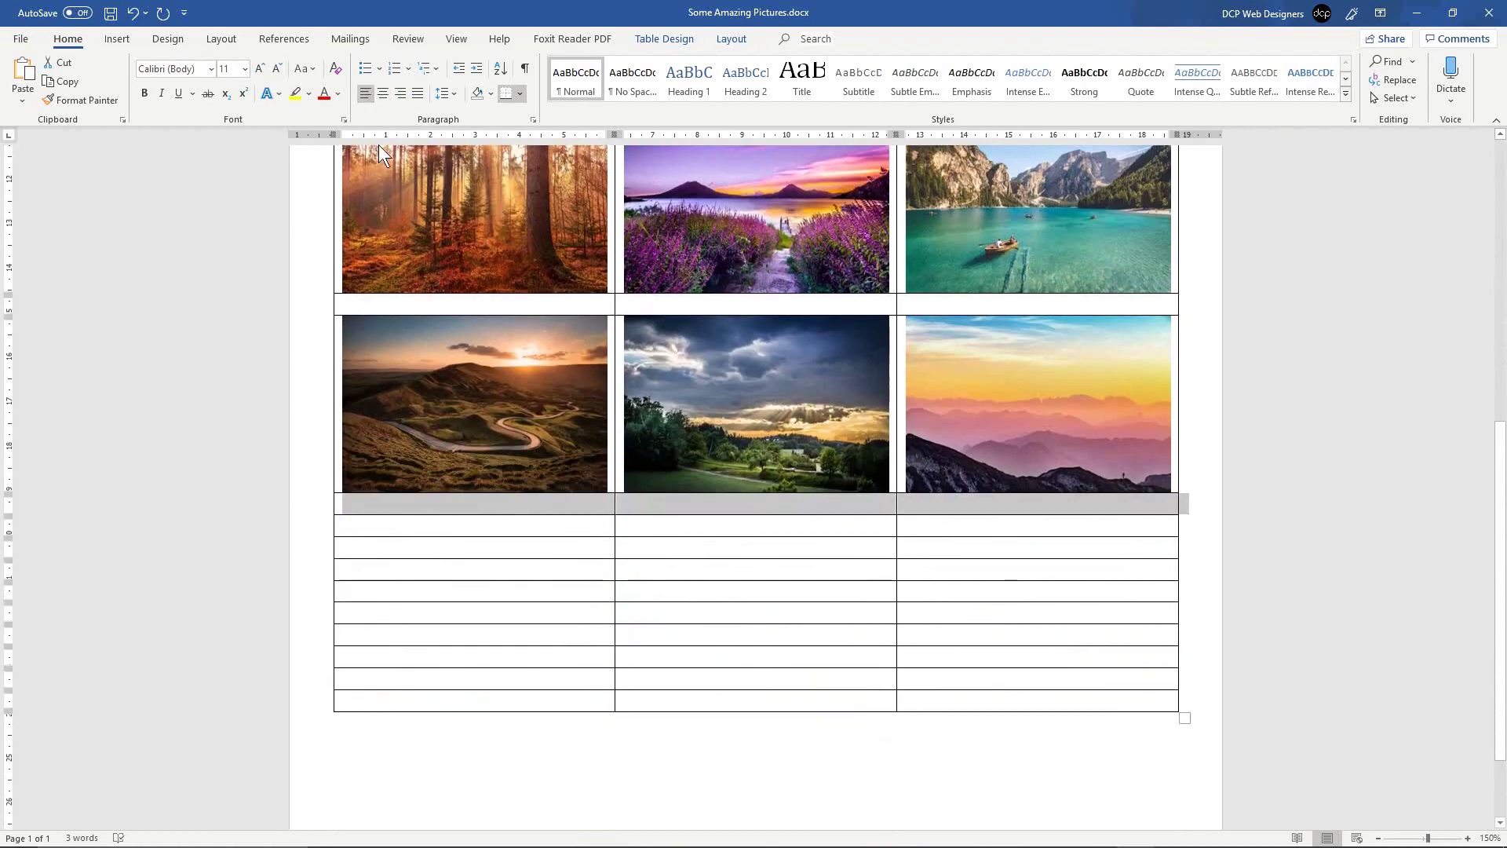
pyautogui.click(384, 93)
# Step: Delete the nine spare empty rows at the table's end and save the document
pyautogui.moveTo(306, 537); pyautogui.dragTo(306, 713)
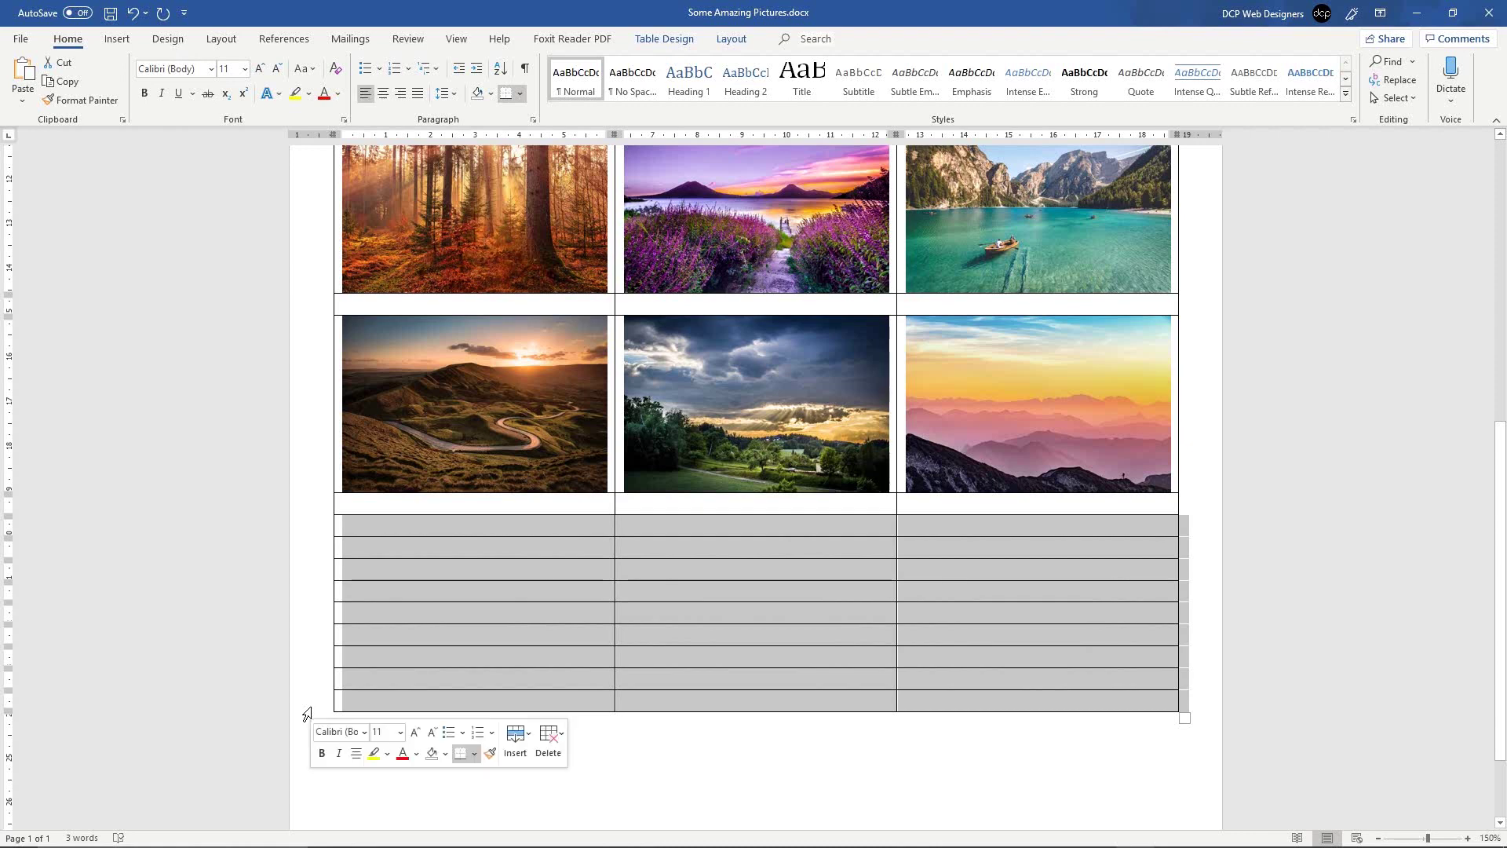
pyautogui.press('BackSpace')
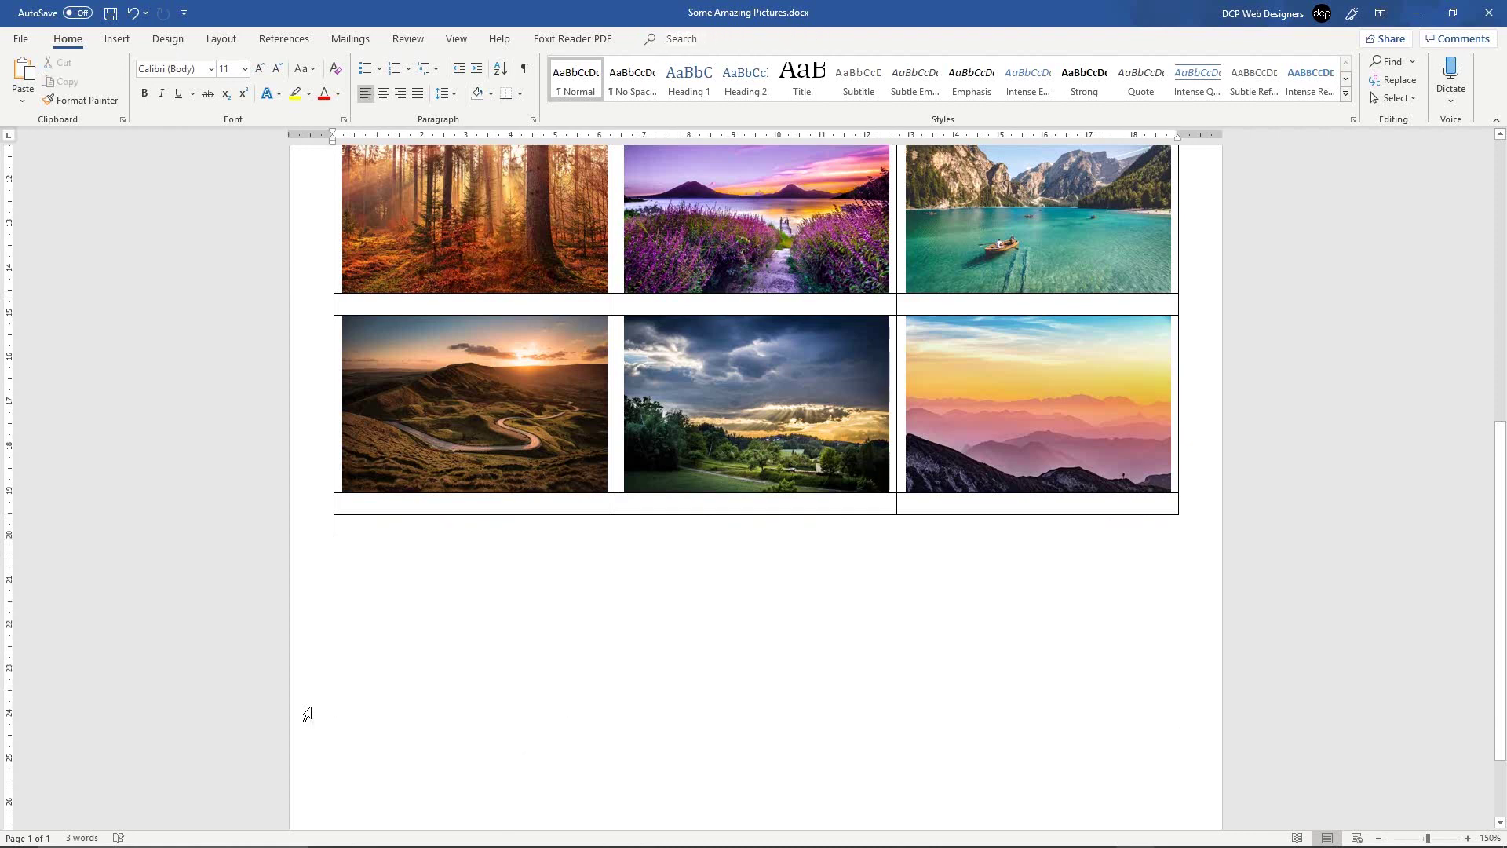
pyautogui.hotkey('ctrl', 's')
pyautogui.scroll(6, 307, 714)
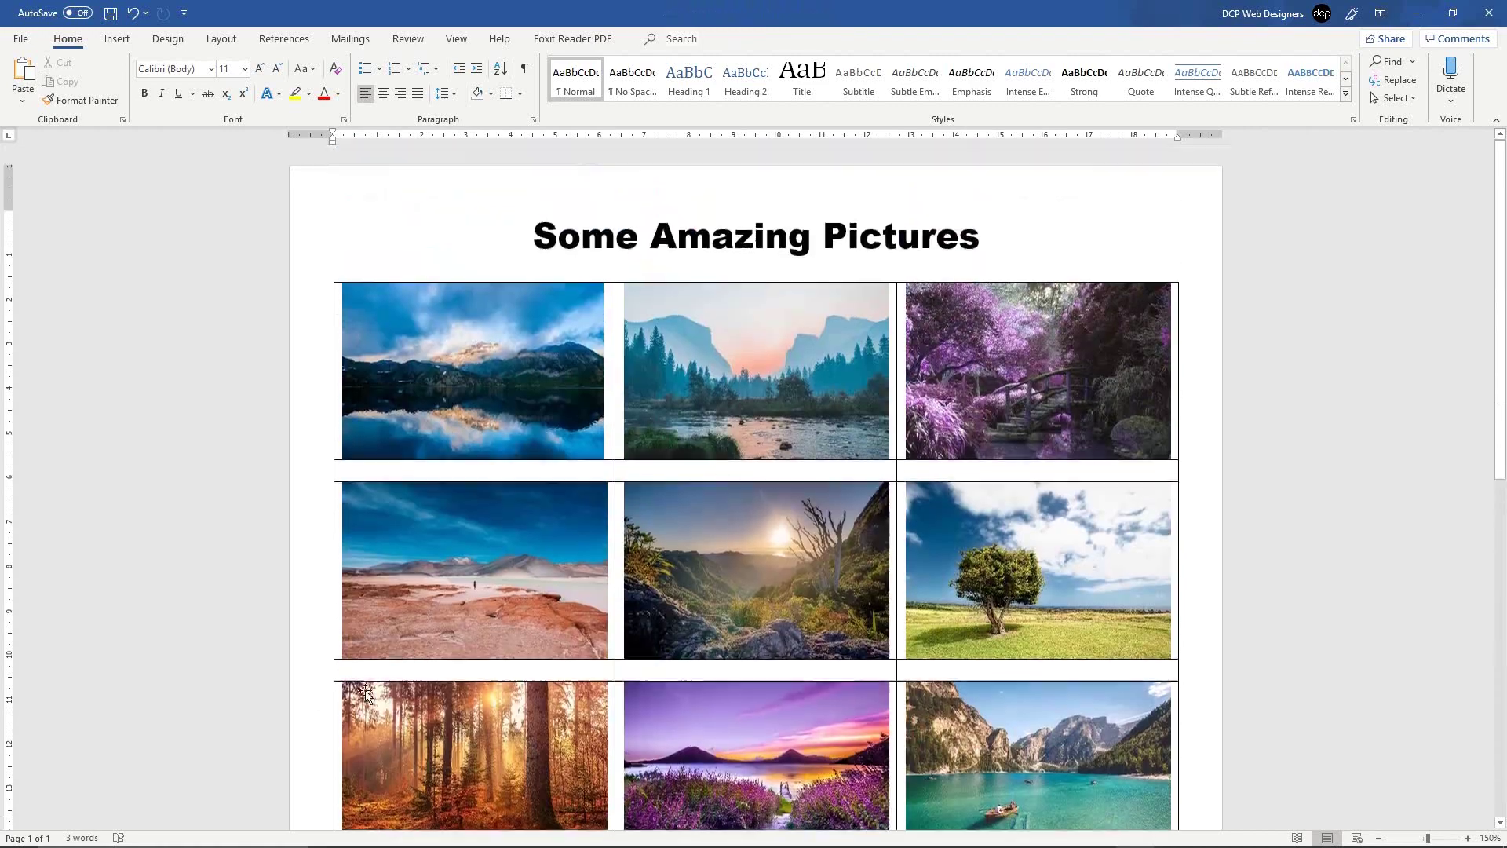
pyautogui.click(464, 472)
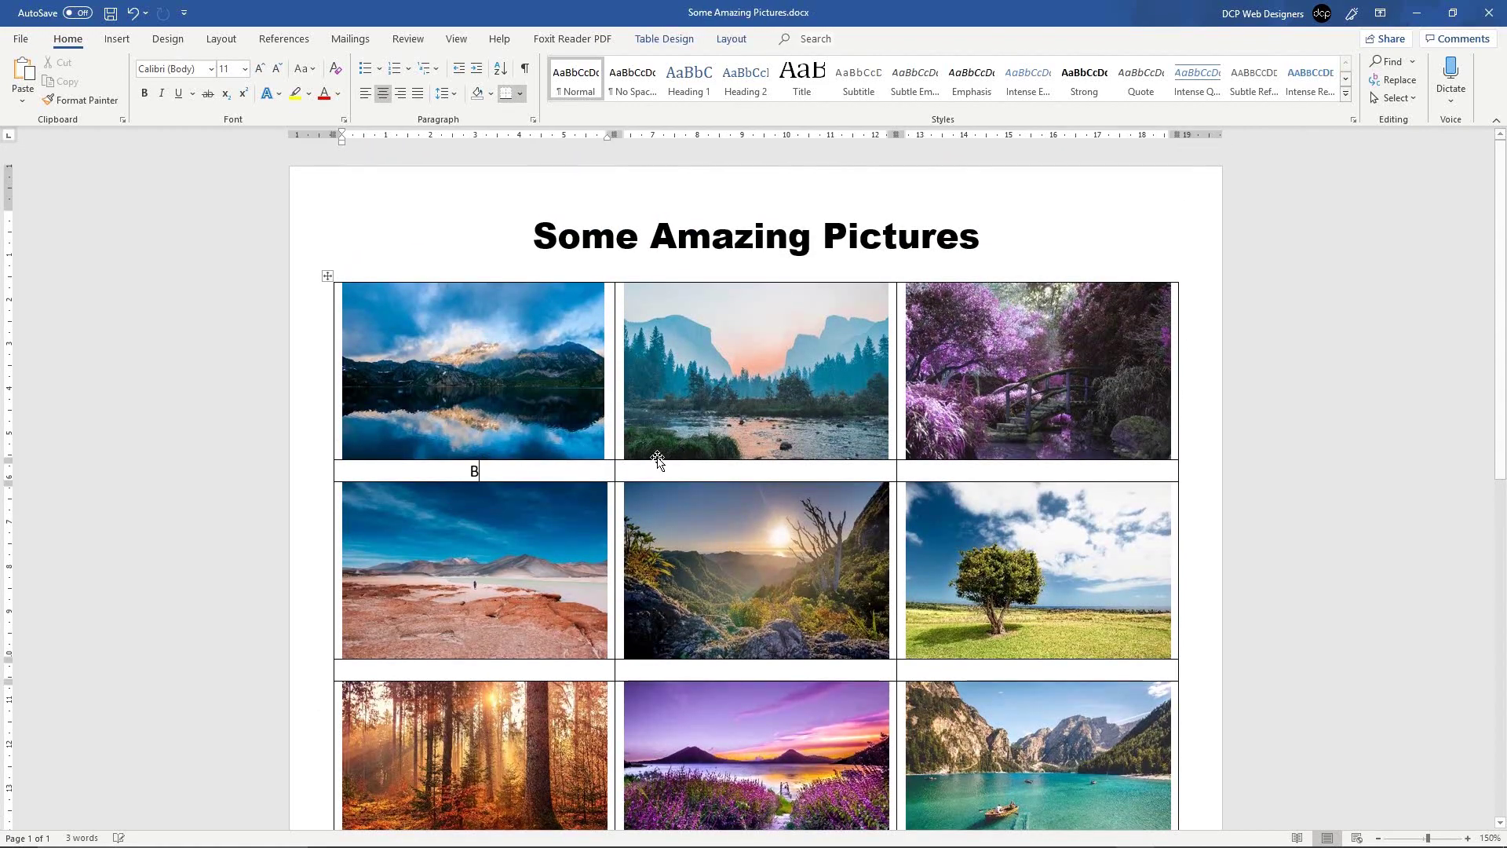
# Step: Caption the first row 'Blue Sky & Mountains', 'River & Mountains' and 'Purple Trees'
pyautogui.write('Blue Sky')
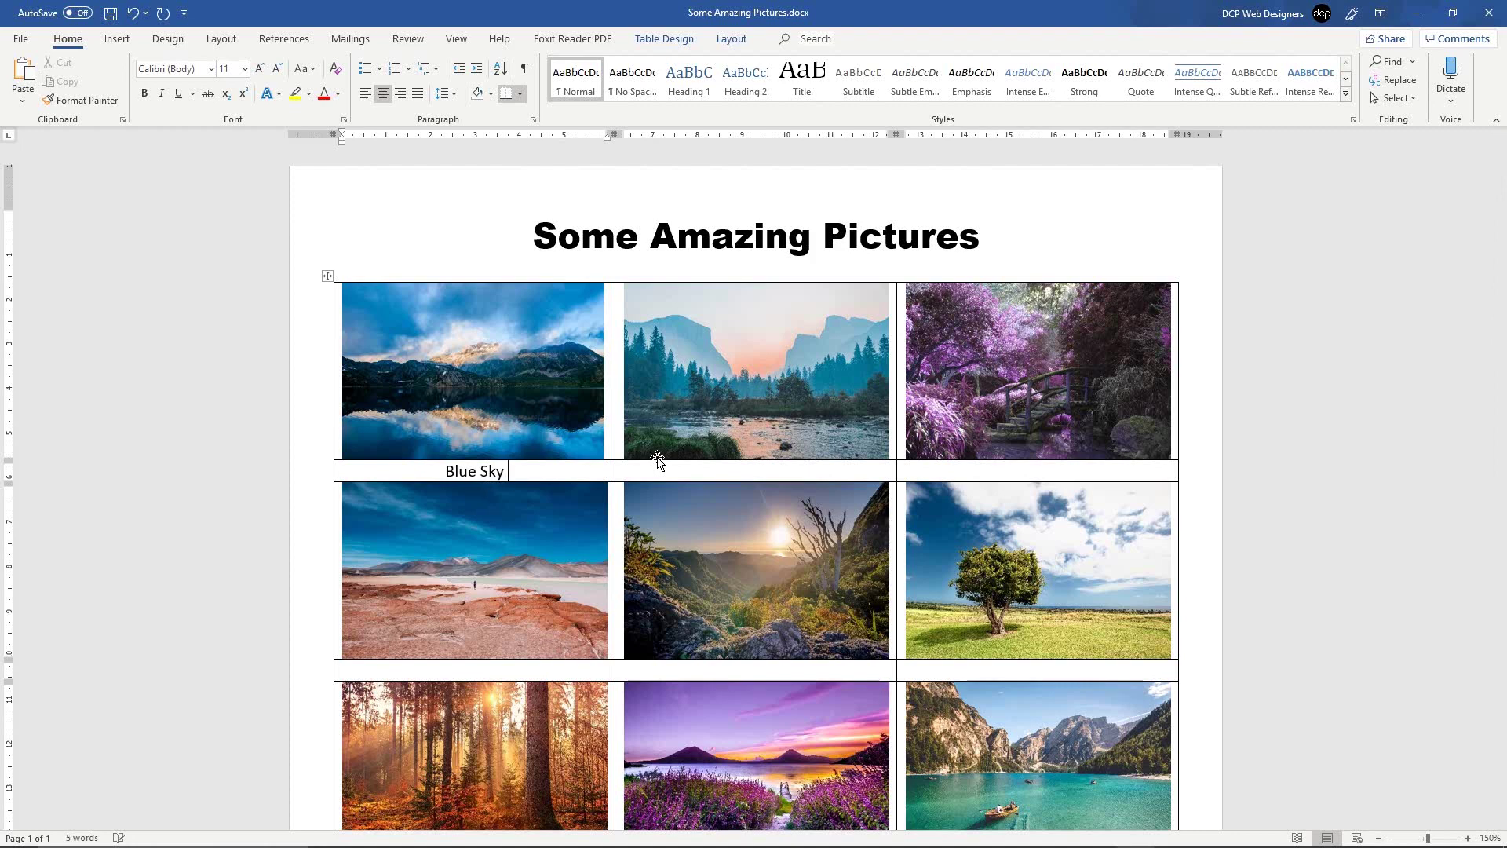
pyautogui.write(' & Moun')
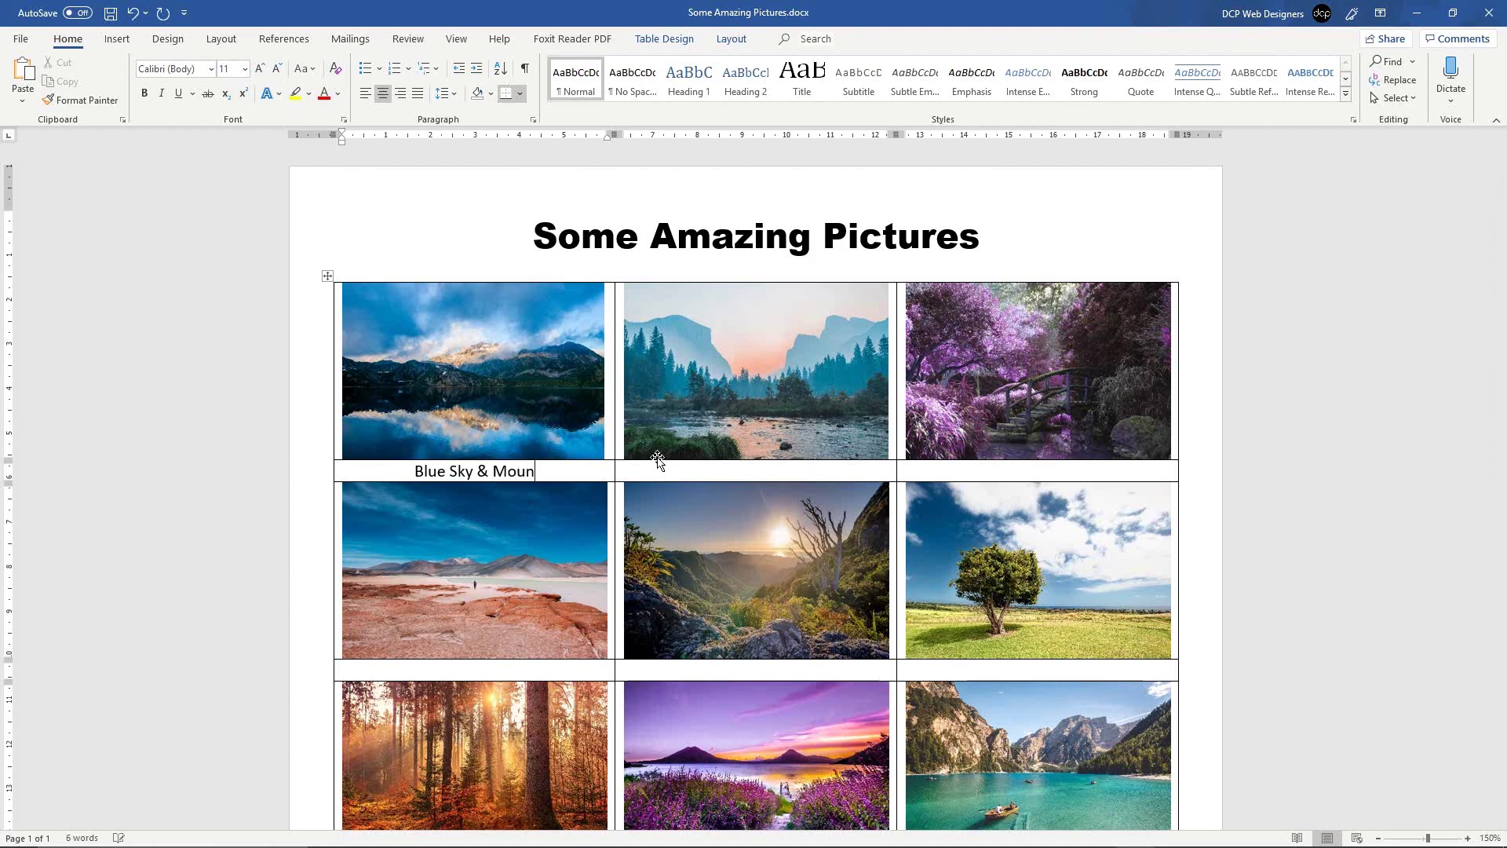
pyautogui.write('tains')
pyautogui.hotkey('ctrl', 'shift', 'Left')
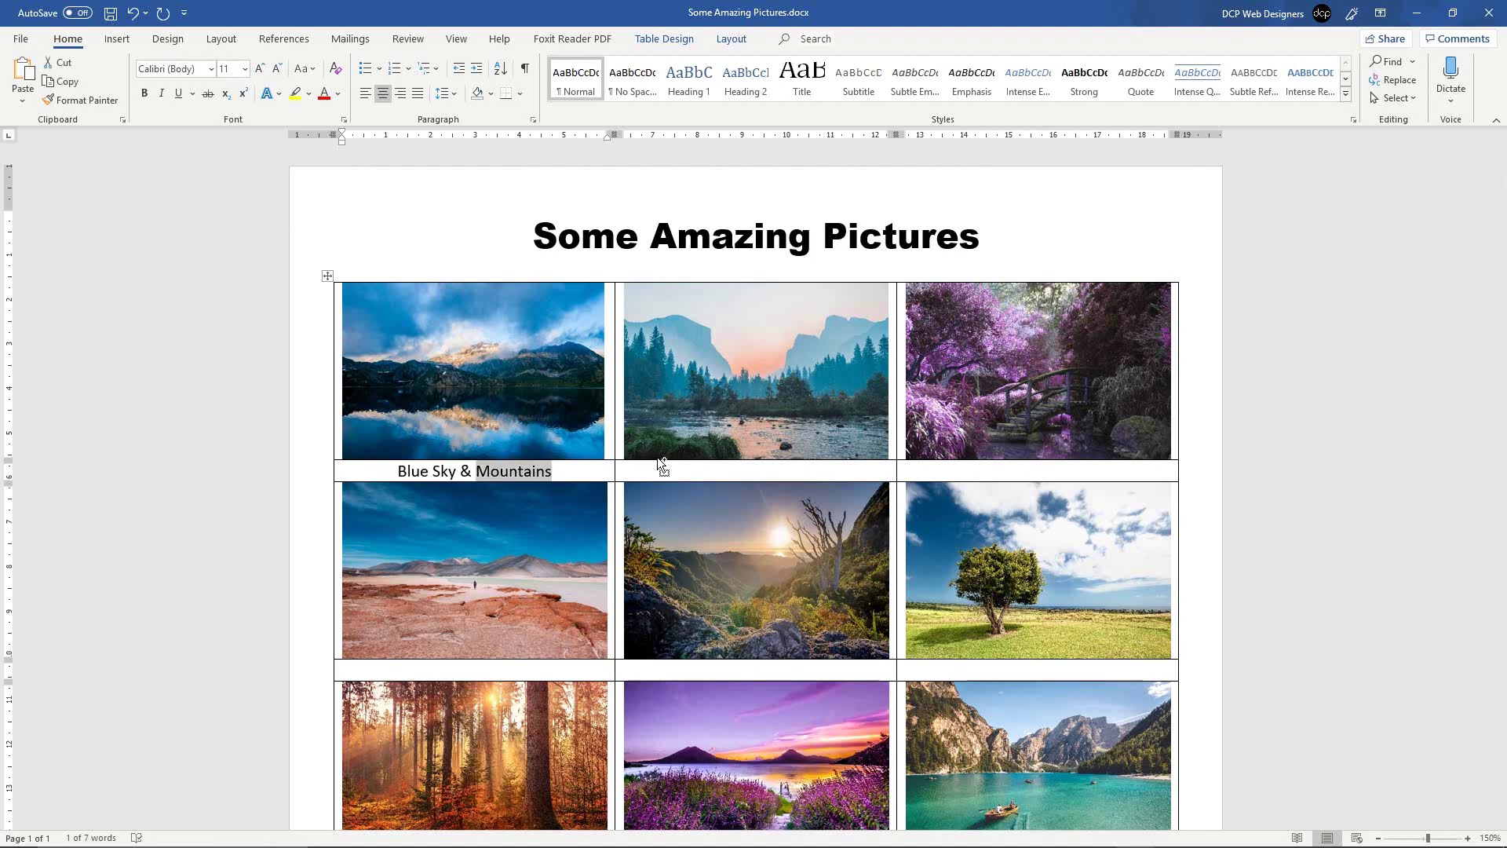
pyautogui.hotkey('ctrl', 'shift', 'Left')
pyautogui.hotkey('ctrl', 'c')
pyautogui.click(743, 471)
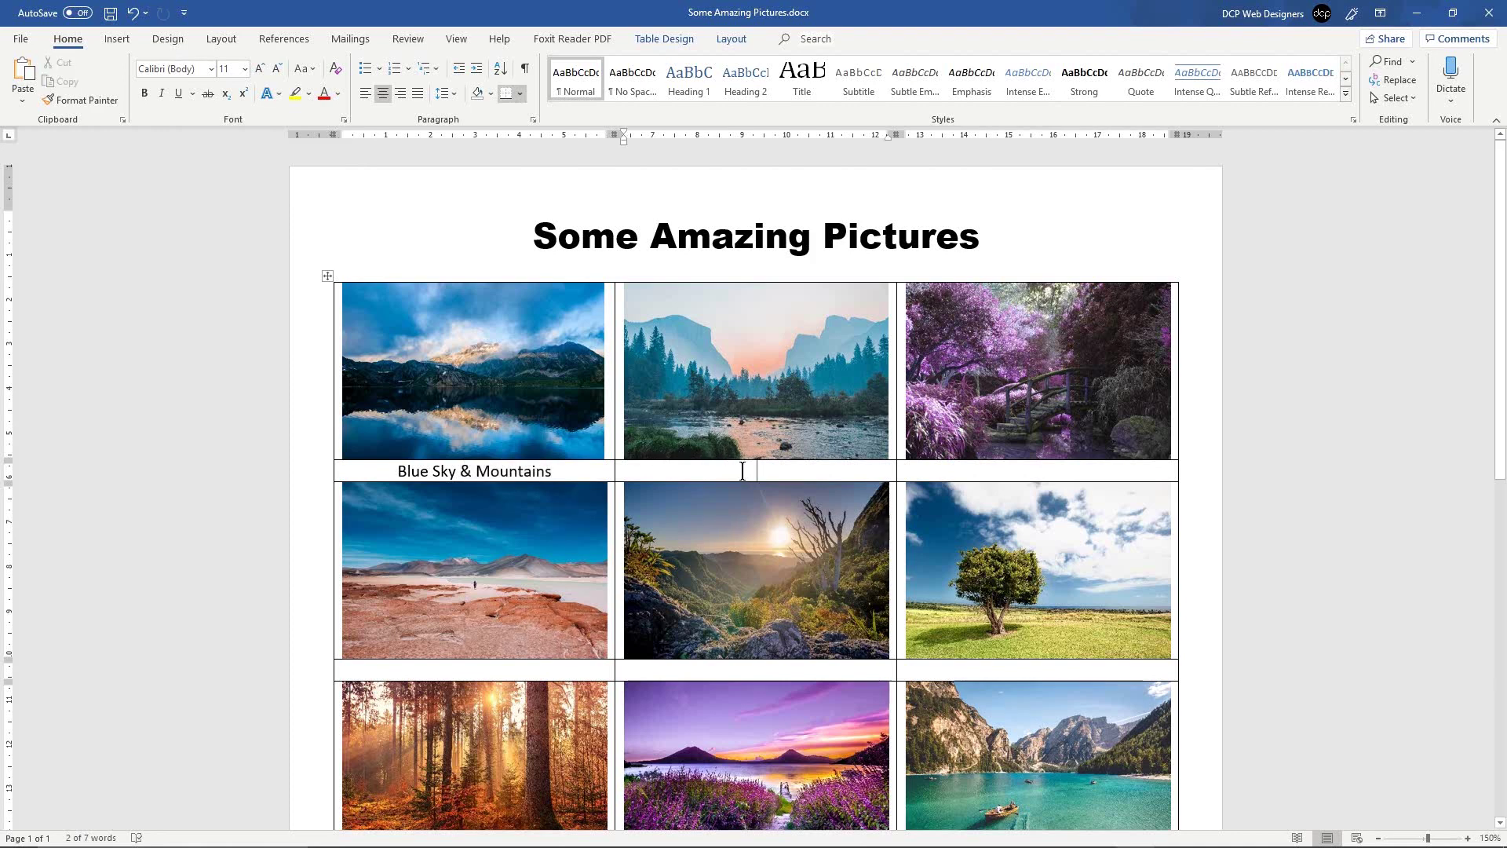
pyautogui.write('River')
pyautogui.press('BackSpace')
pyautogui.press('BackSpace')
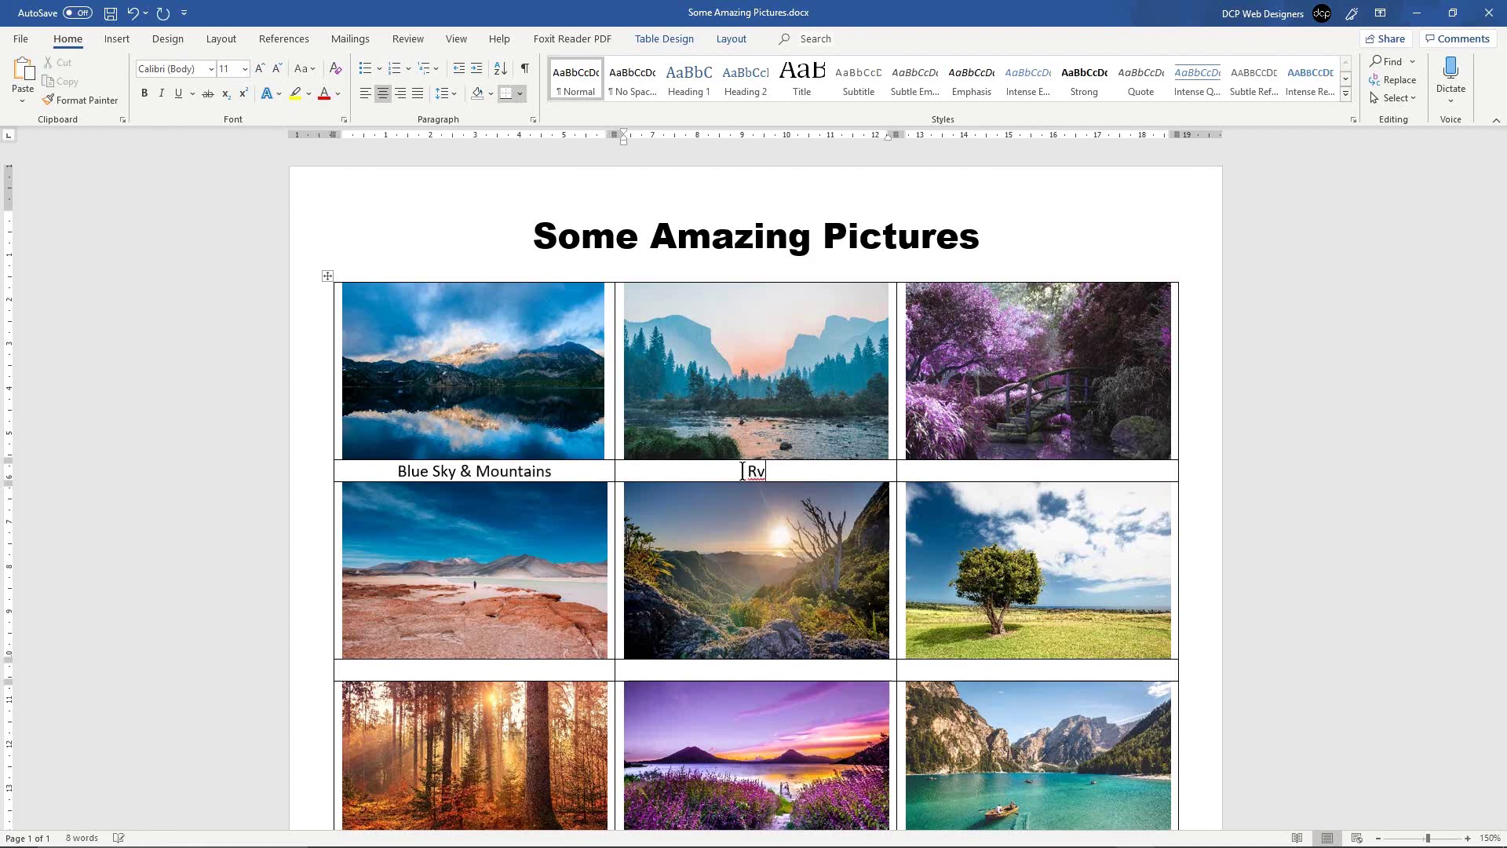
pyautogui.write('ver')
pyautogui.hotkey('ctrl', 'v')
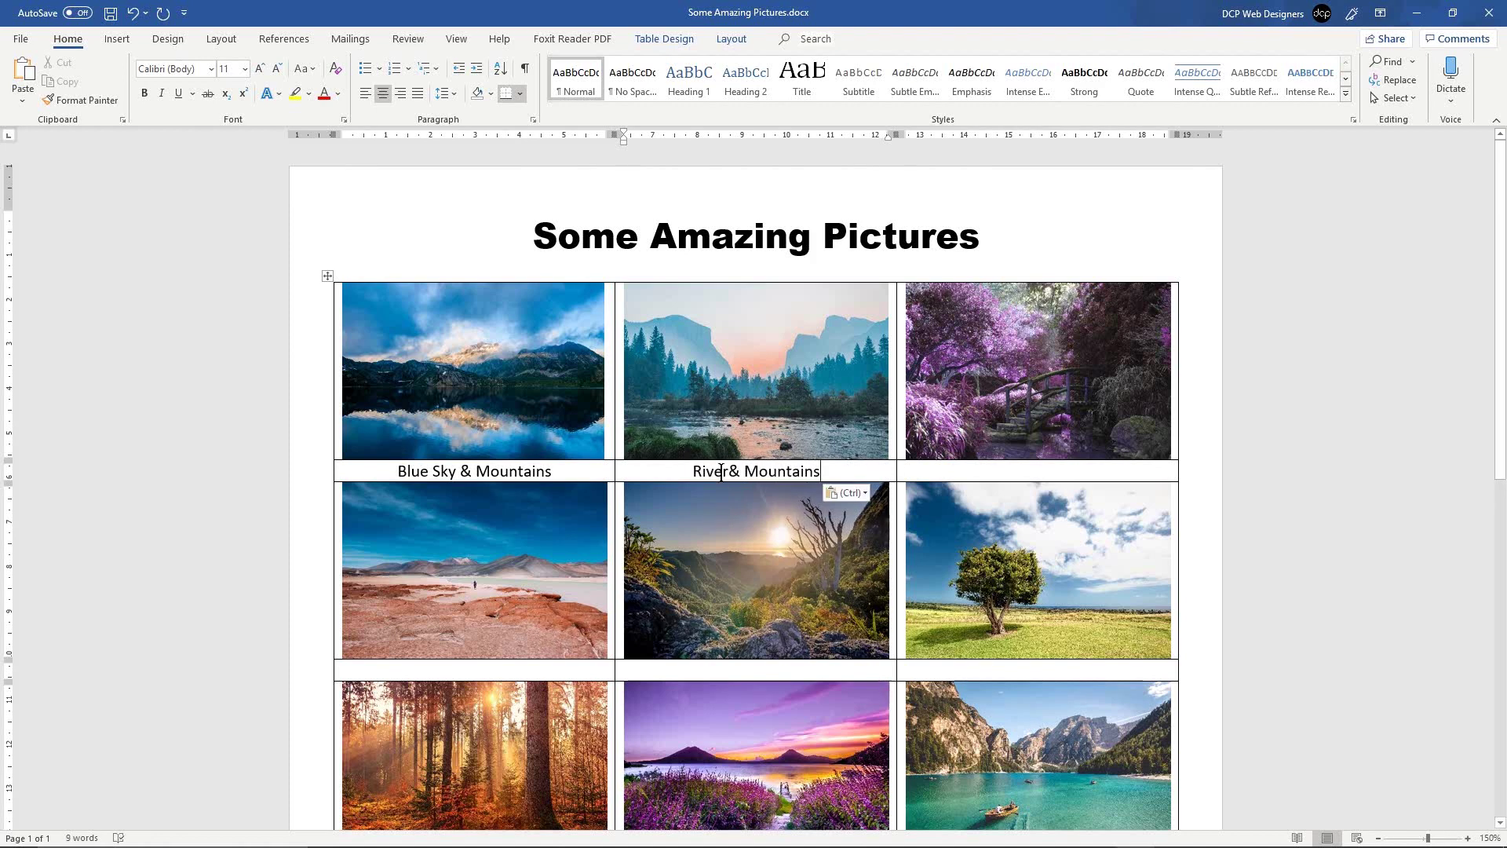
pyautogui.click(731, 471)
pyautogui.click(983, 475)
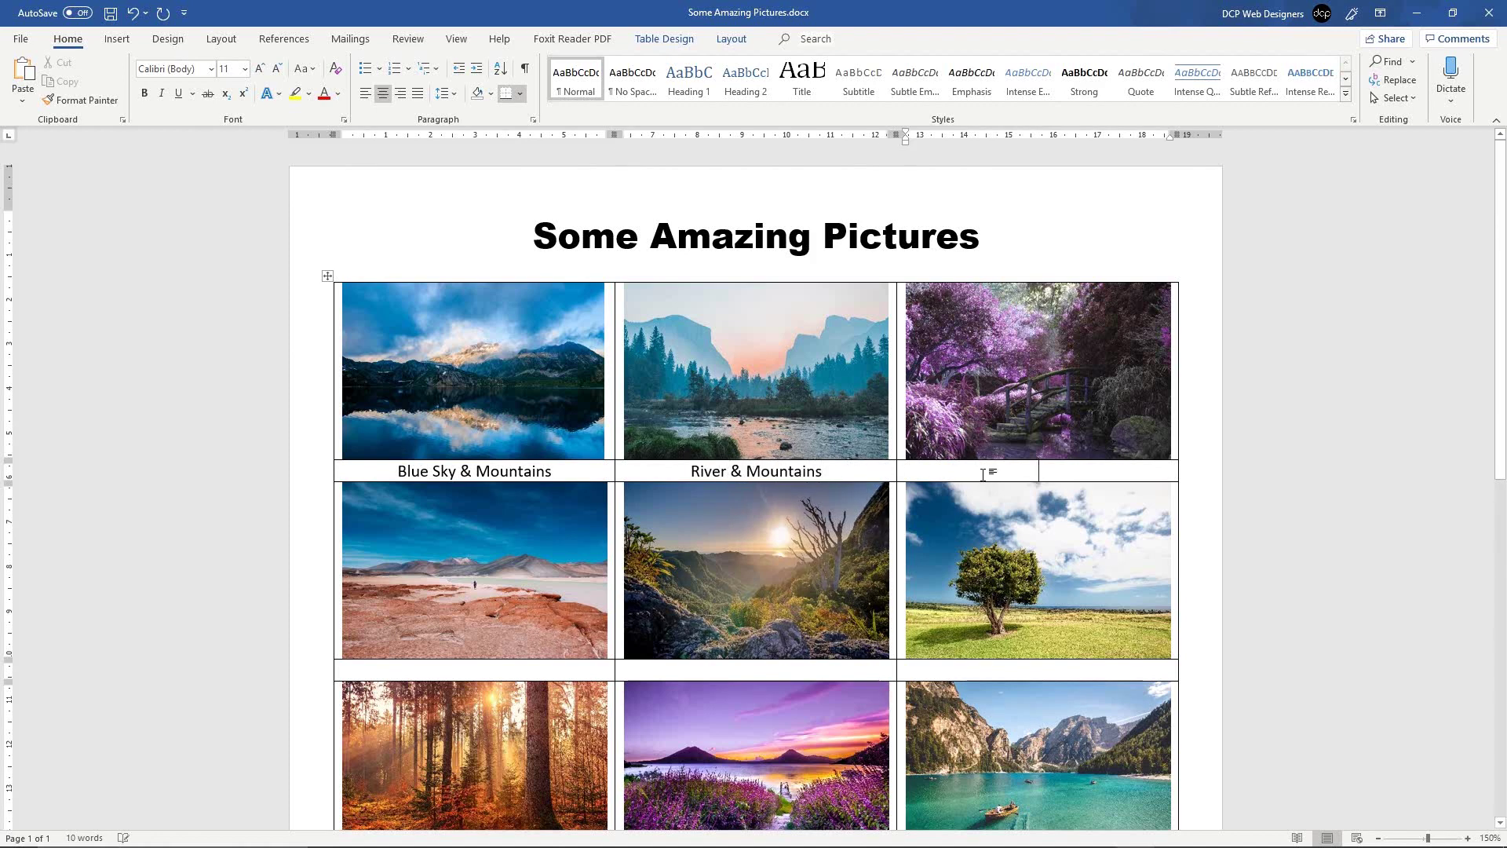
pyautogui.write('Purple ')
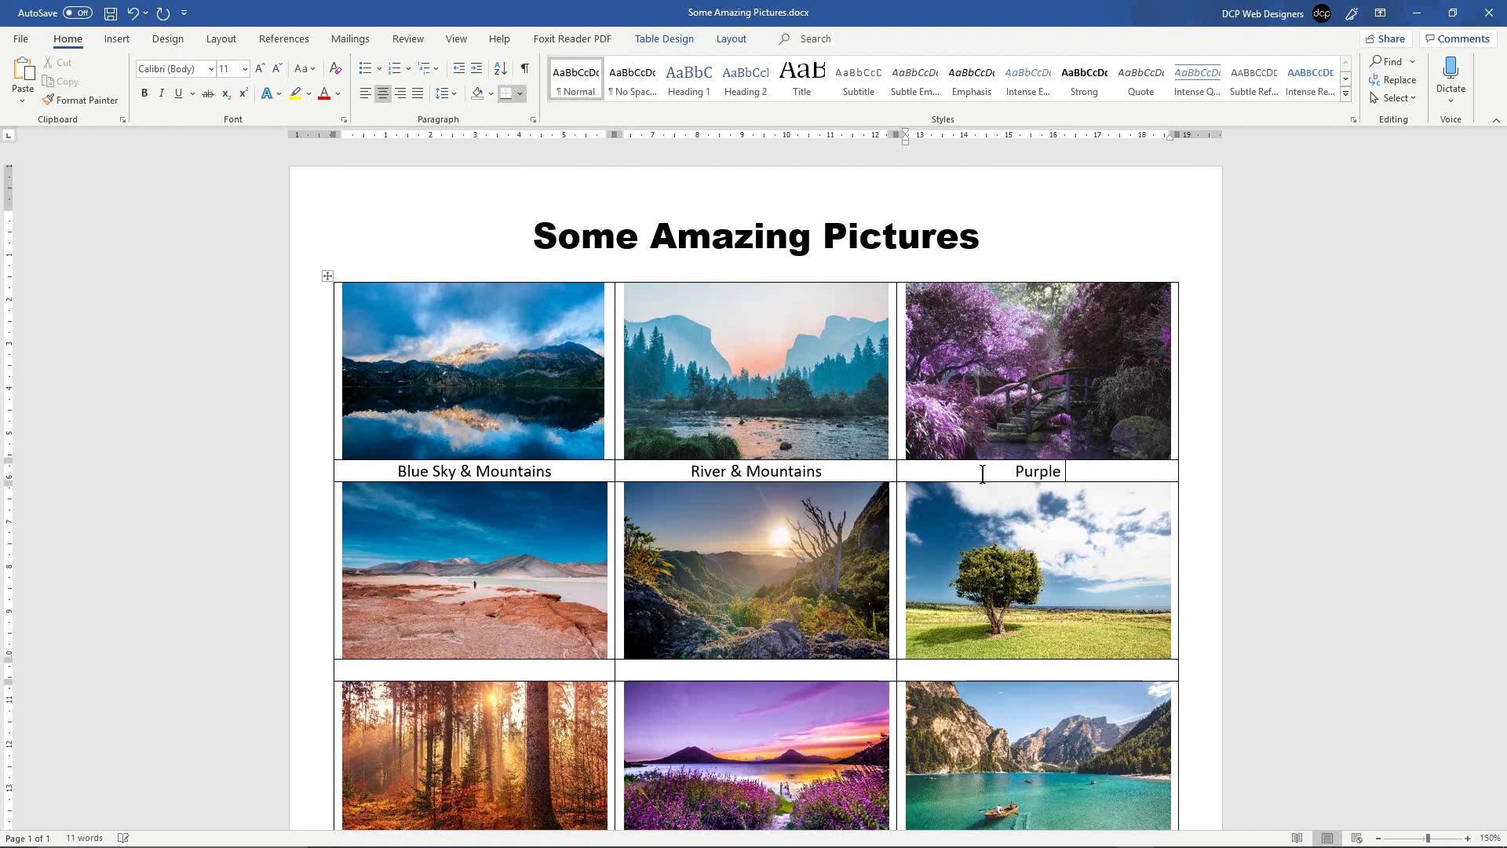
pyautogui.write('Trees')
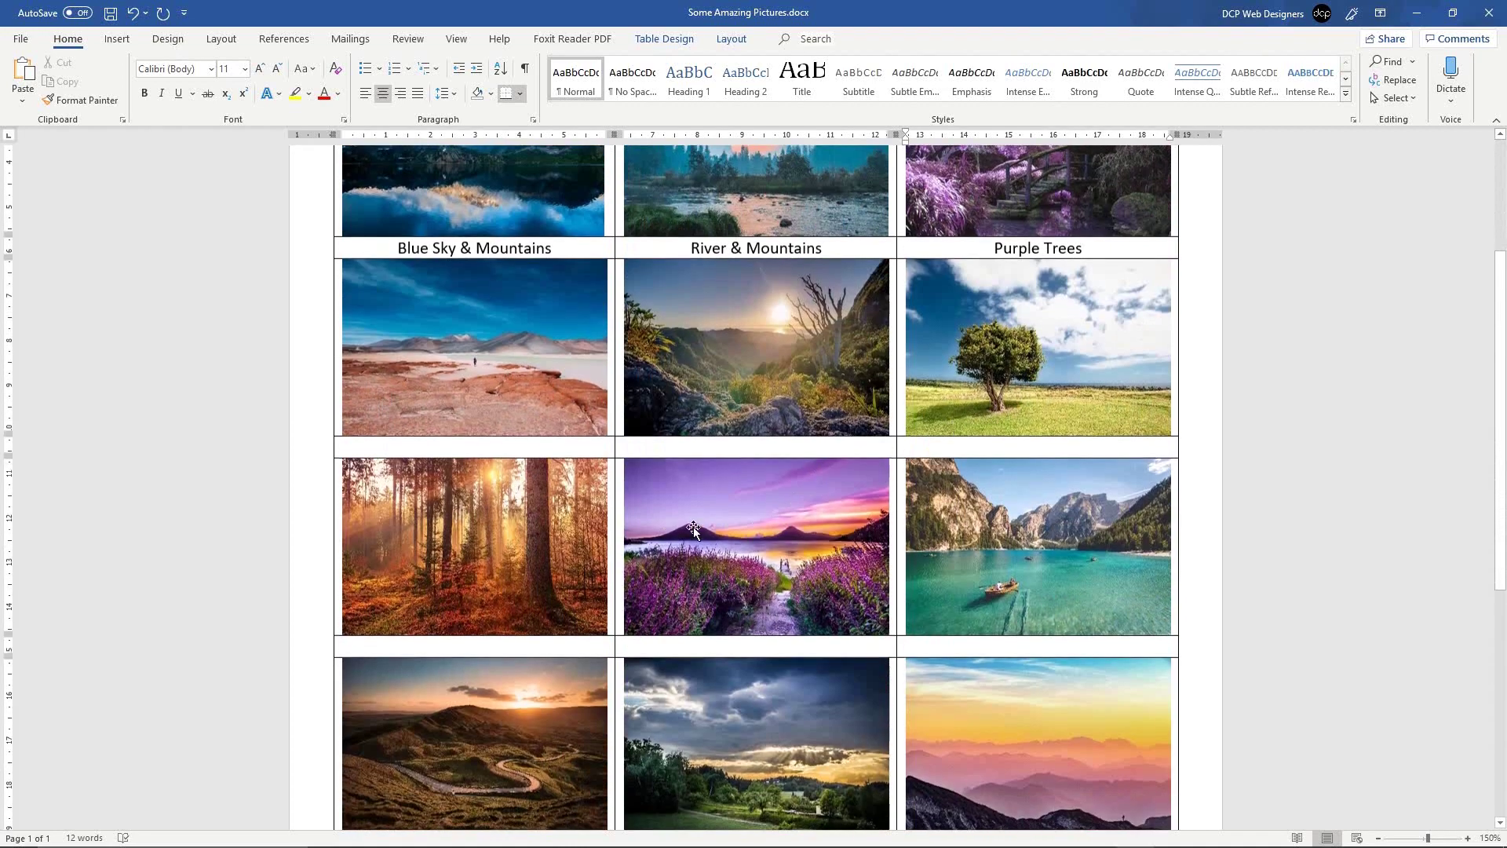
# Step: Caption the second row 'Desert & Mountains', 'Trees & Mountains' and 'Green Tree & Grass'
pyautogui.scroll(-3, 520, 443)
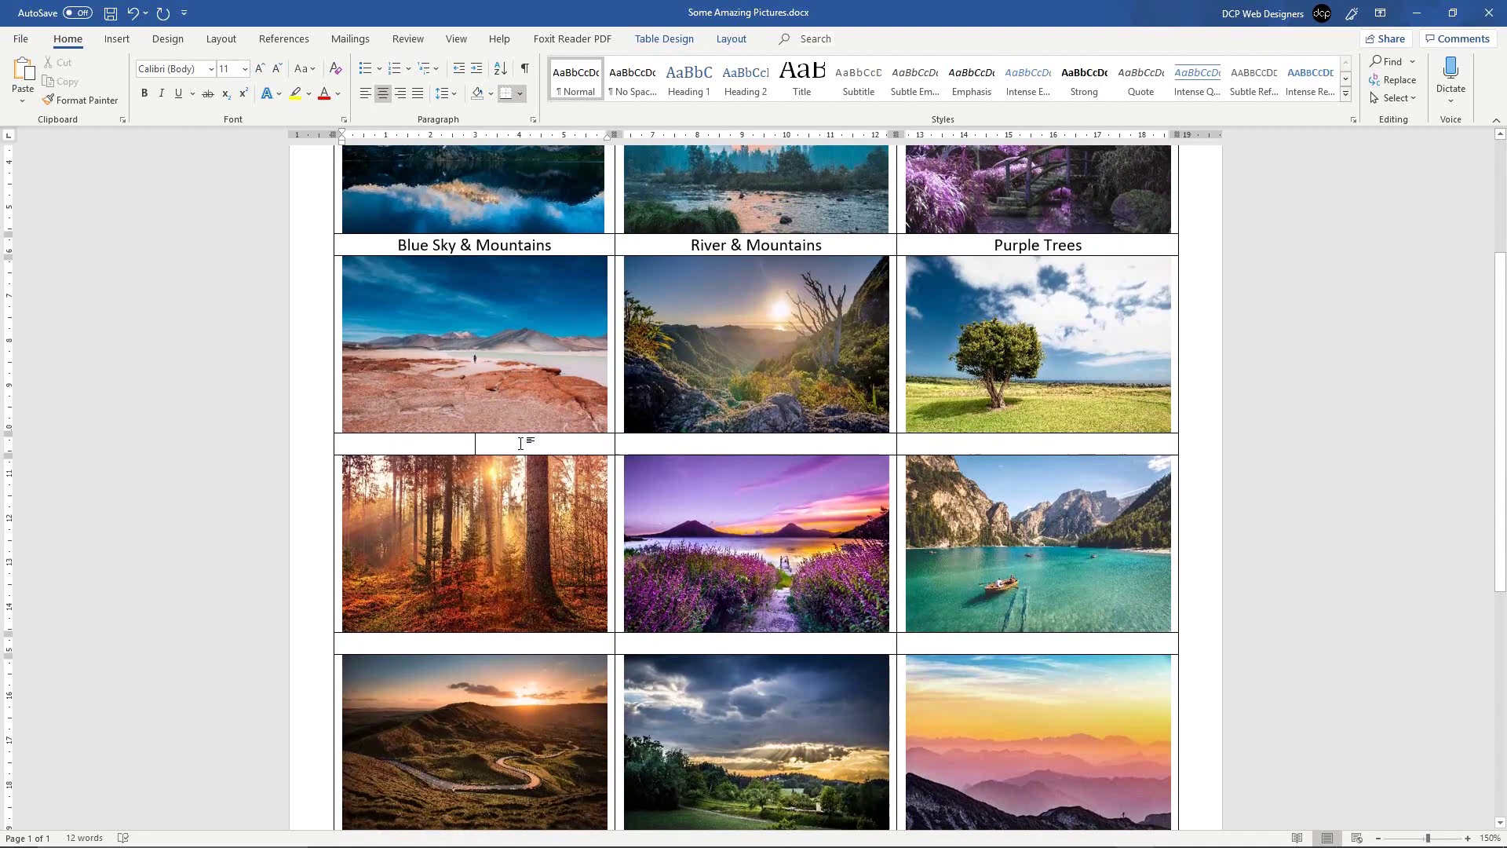
pyautogui.write('Desert')
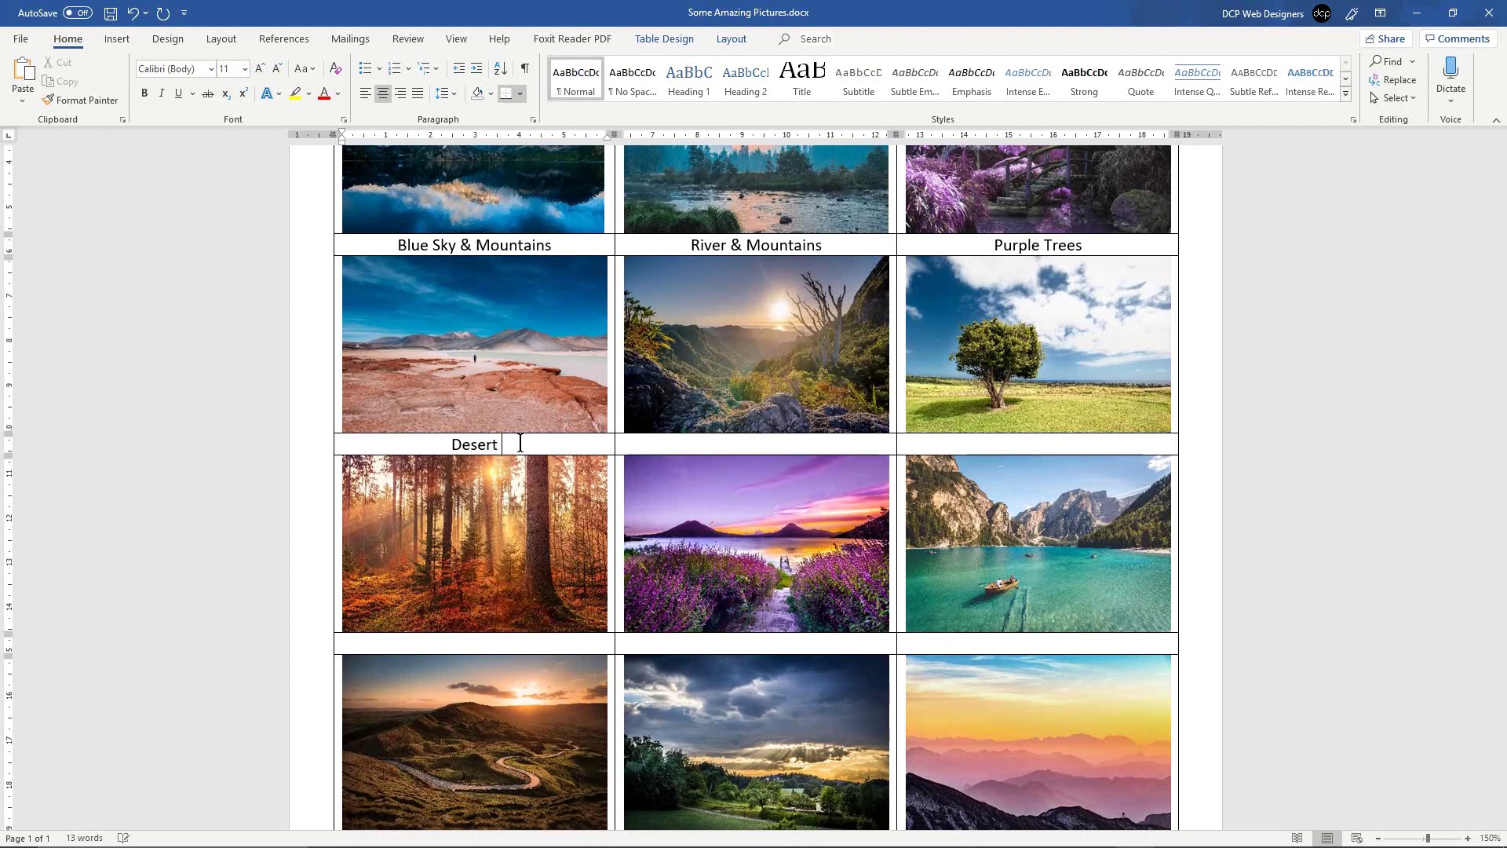
pyautogui.hotkey('ctrl', 'v')
pyautogui.click(738, 446)
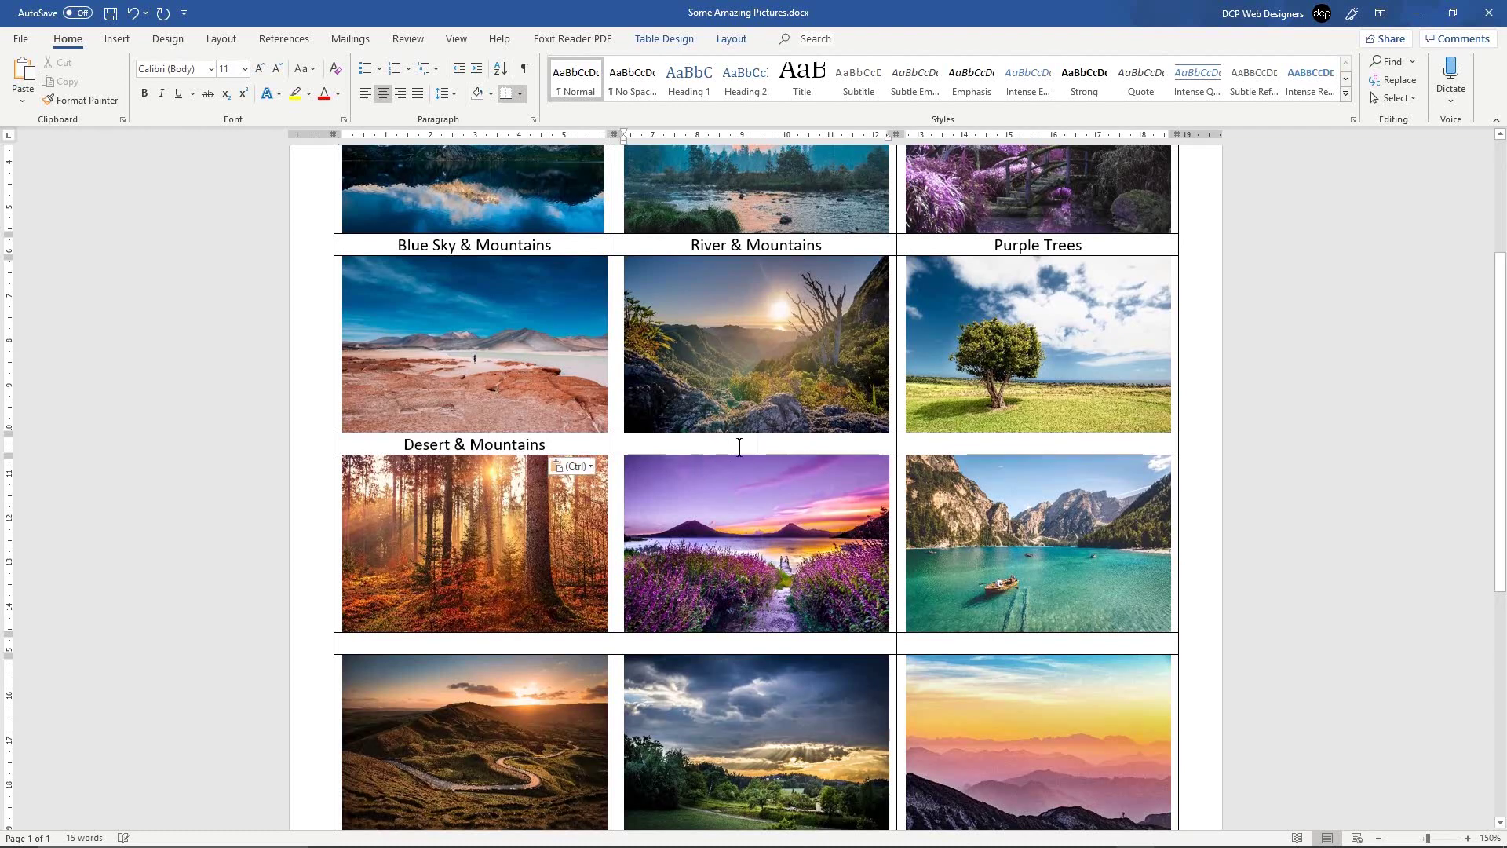
pyautogui.write('Trees')
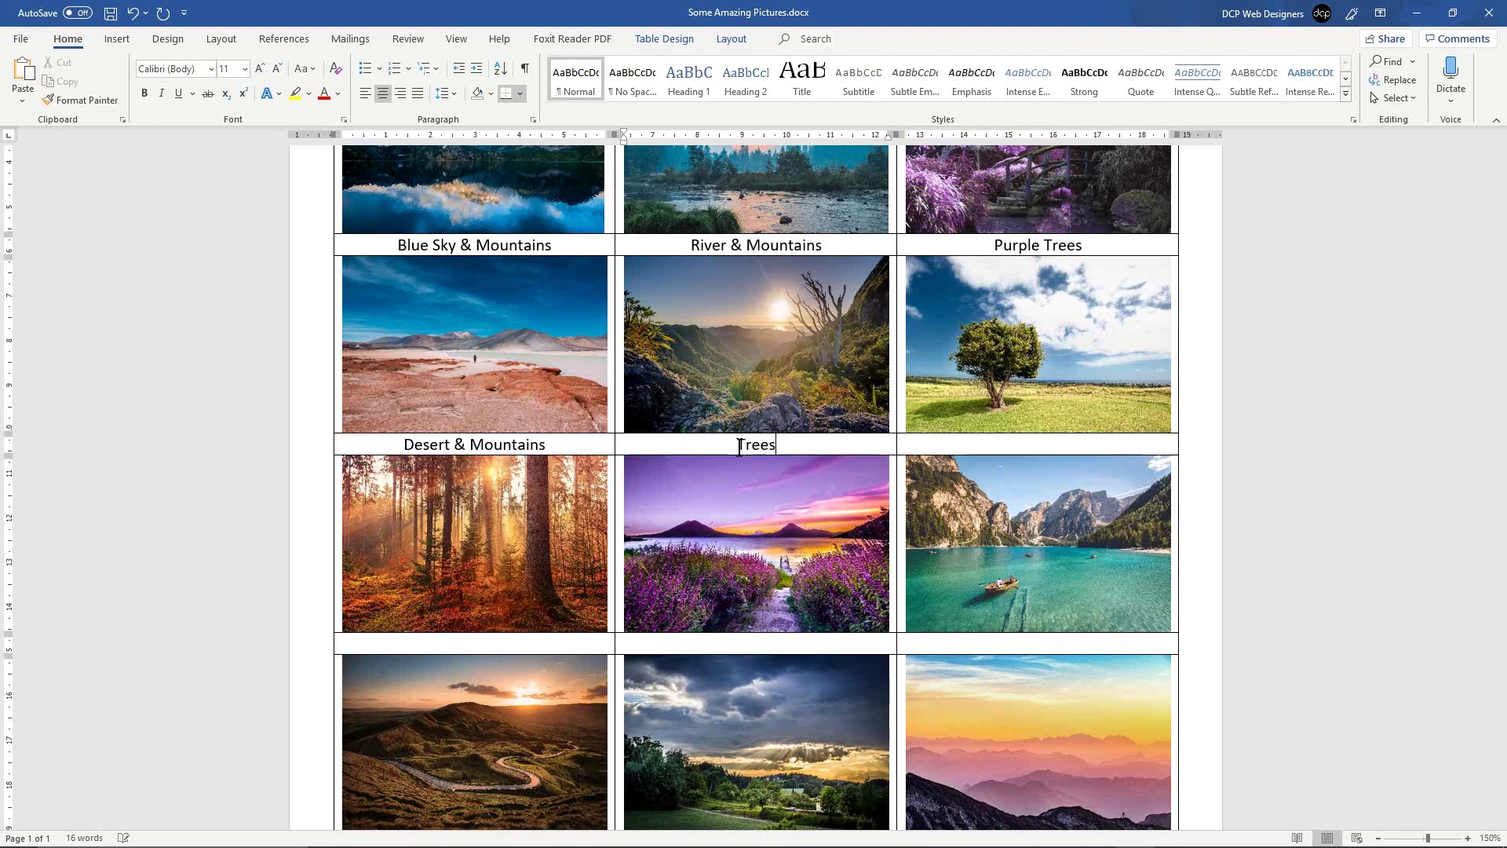
pyautogui.write('& Mountains')
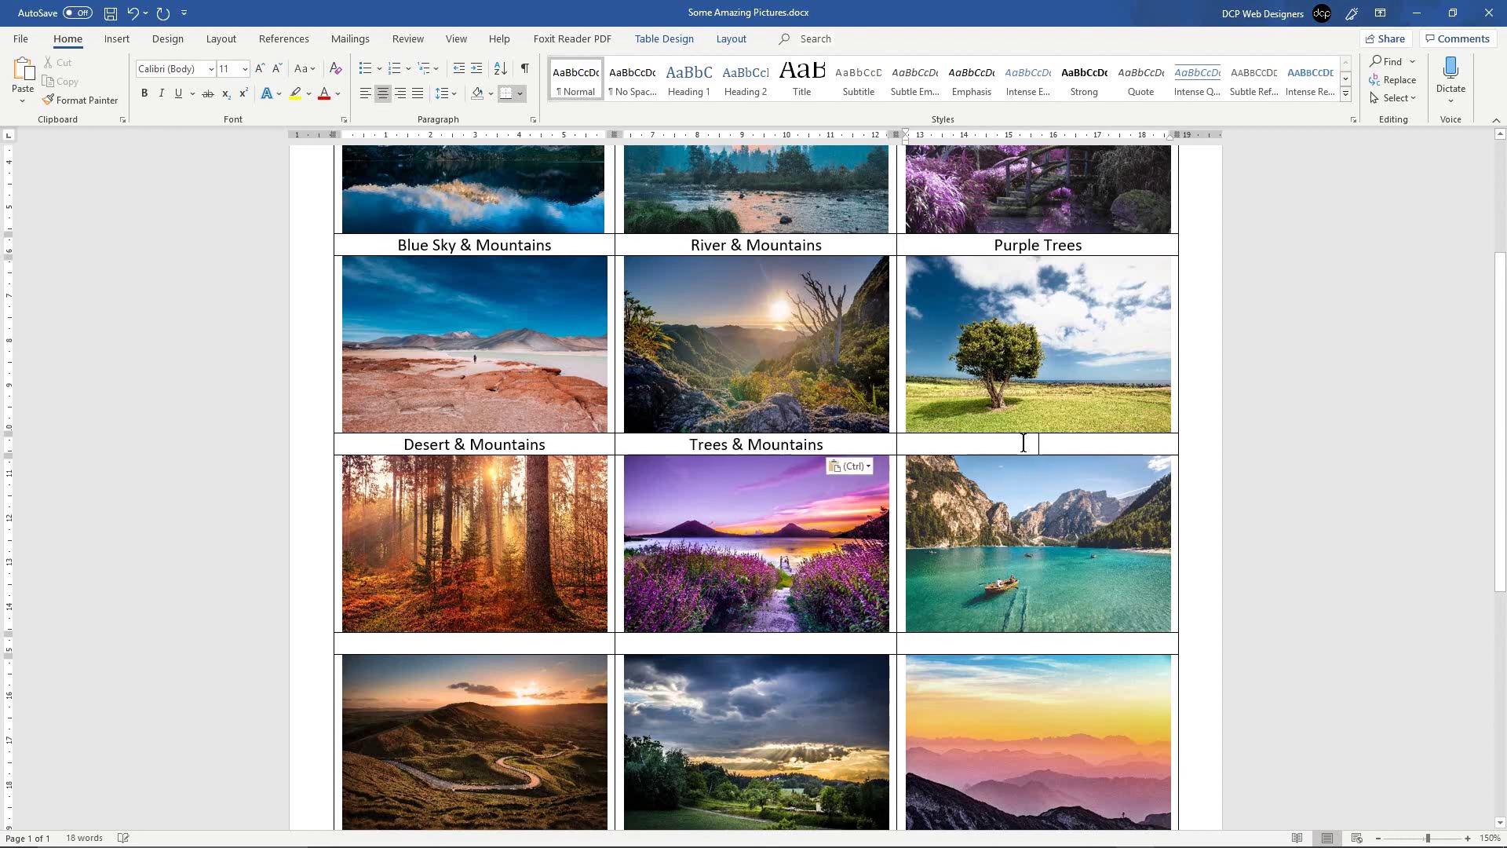
pyautogui.write('Green')
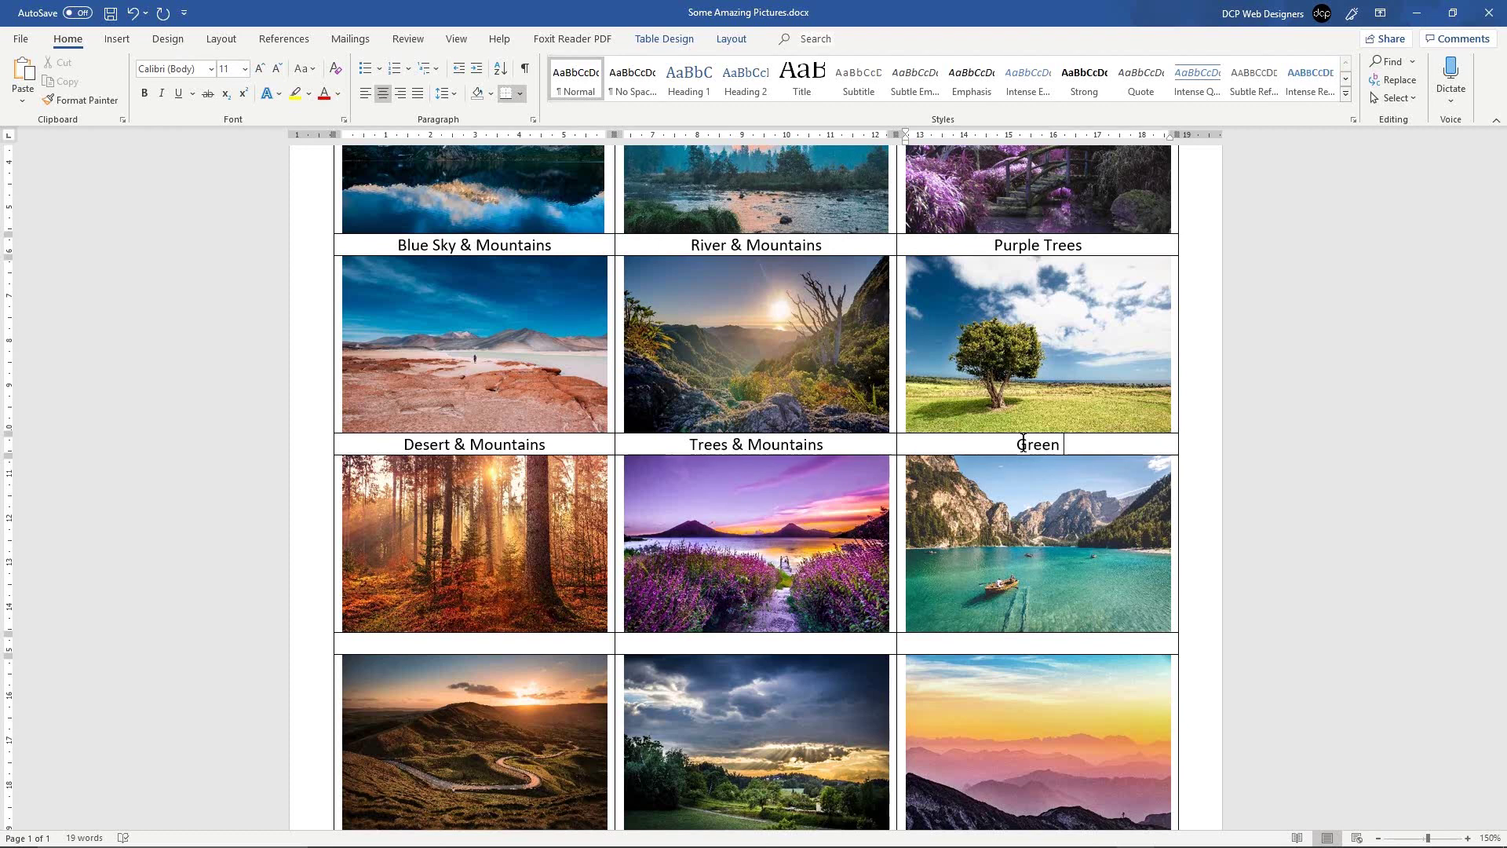
pyautogui.write(' Tree & Greass')
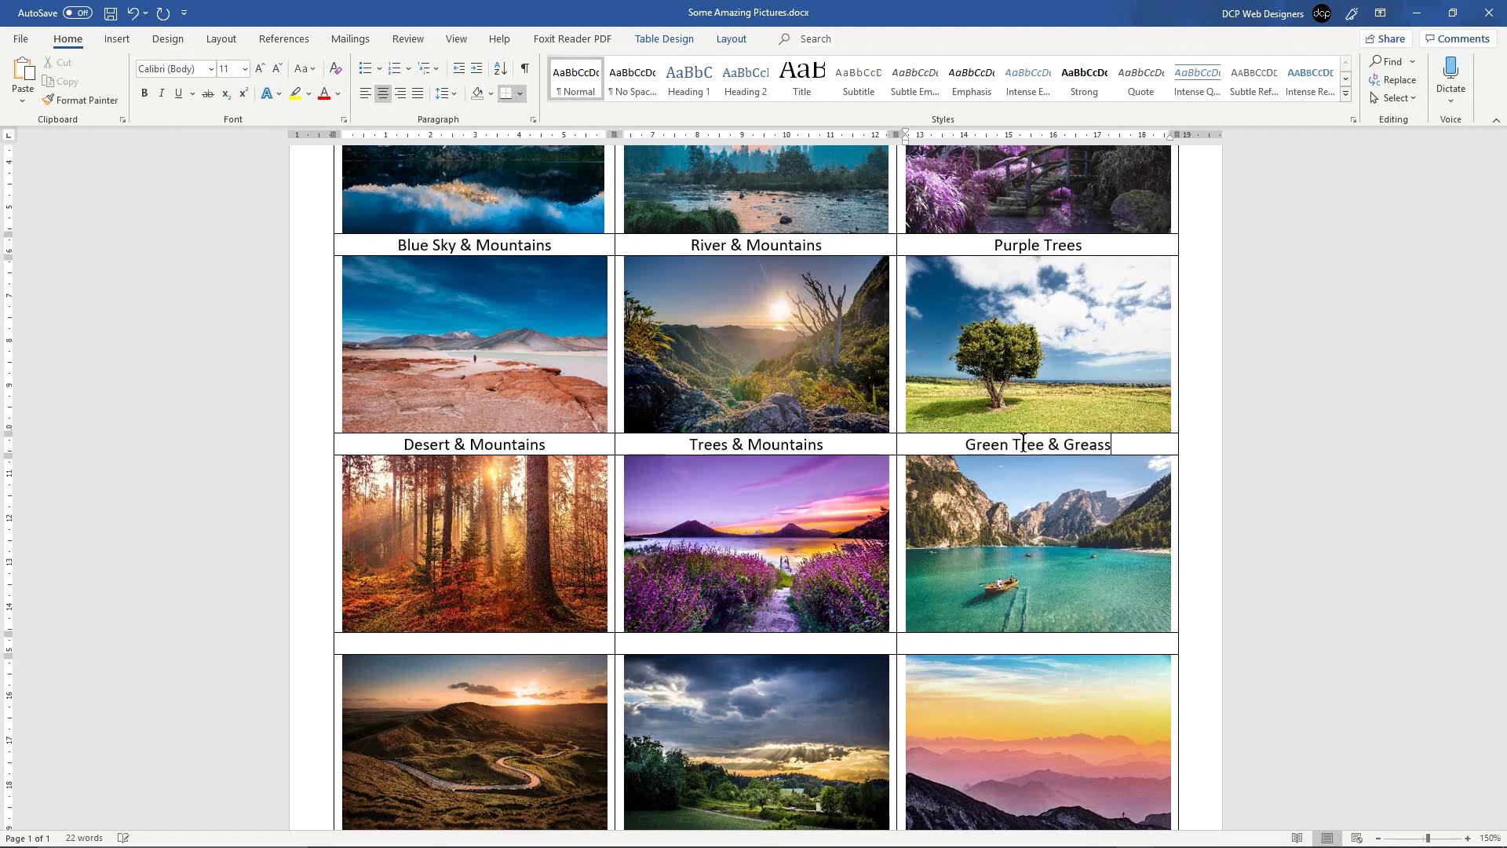
pyautogui.press('BackSpace')
pyautogui.press('BackSpace')
pyautogui.press('BackSpace')
pyautogui.press('BackSpace')
pyautogui.write('ass')
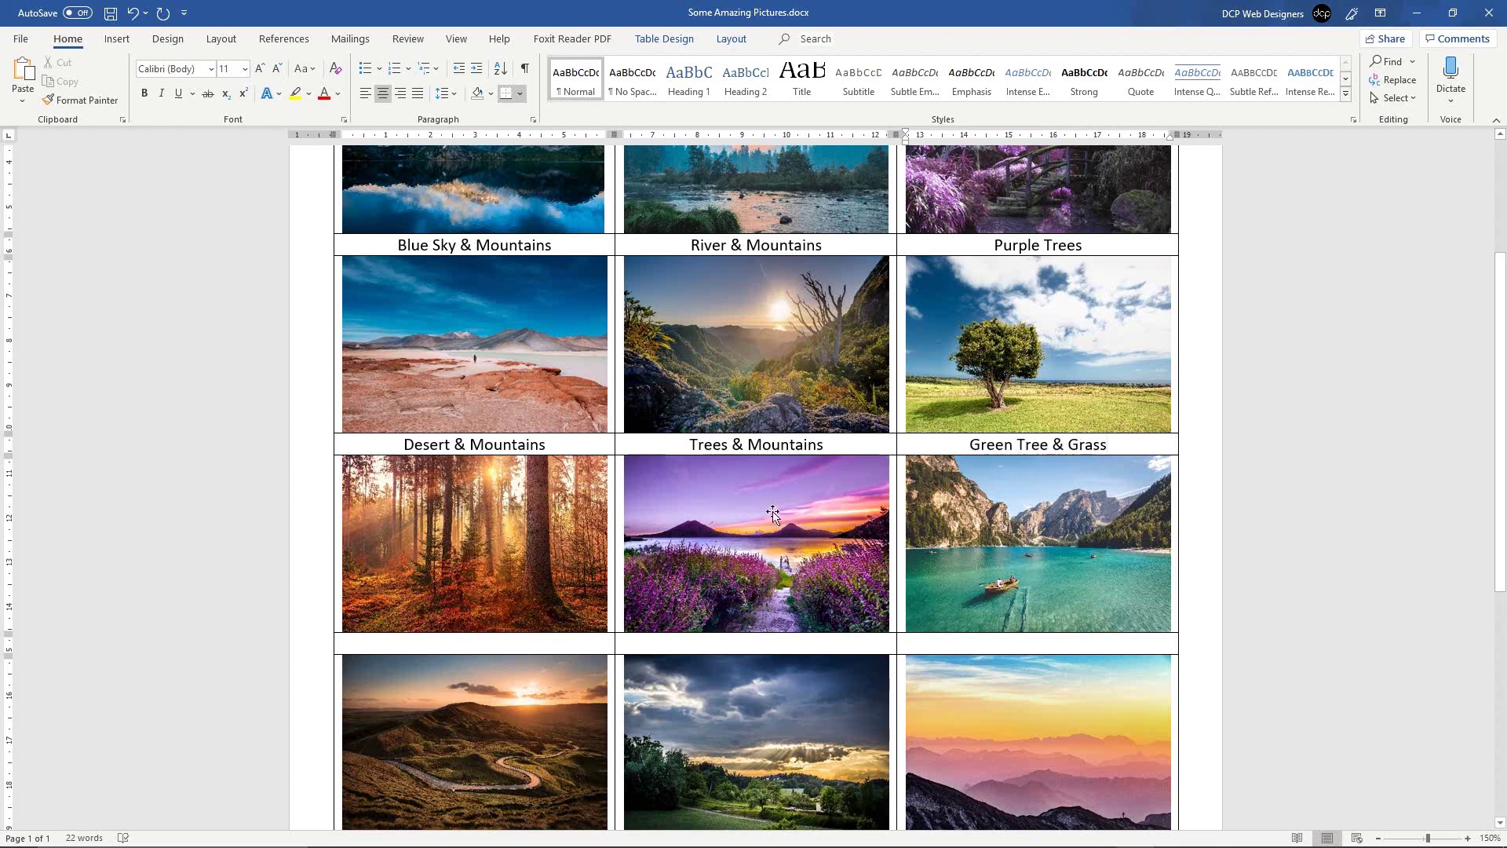
# Step: Caption the red forest photo 'Red Forest'
pyautogui.scroll(-4, 473, 494)
pyautogui.click(472, 422)
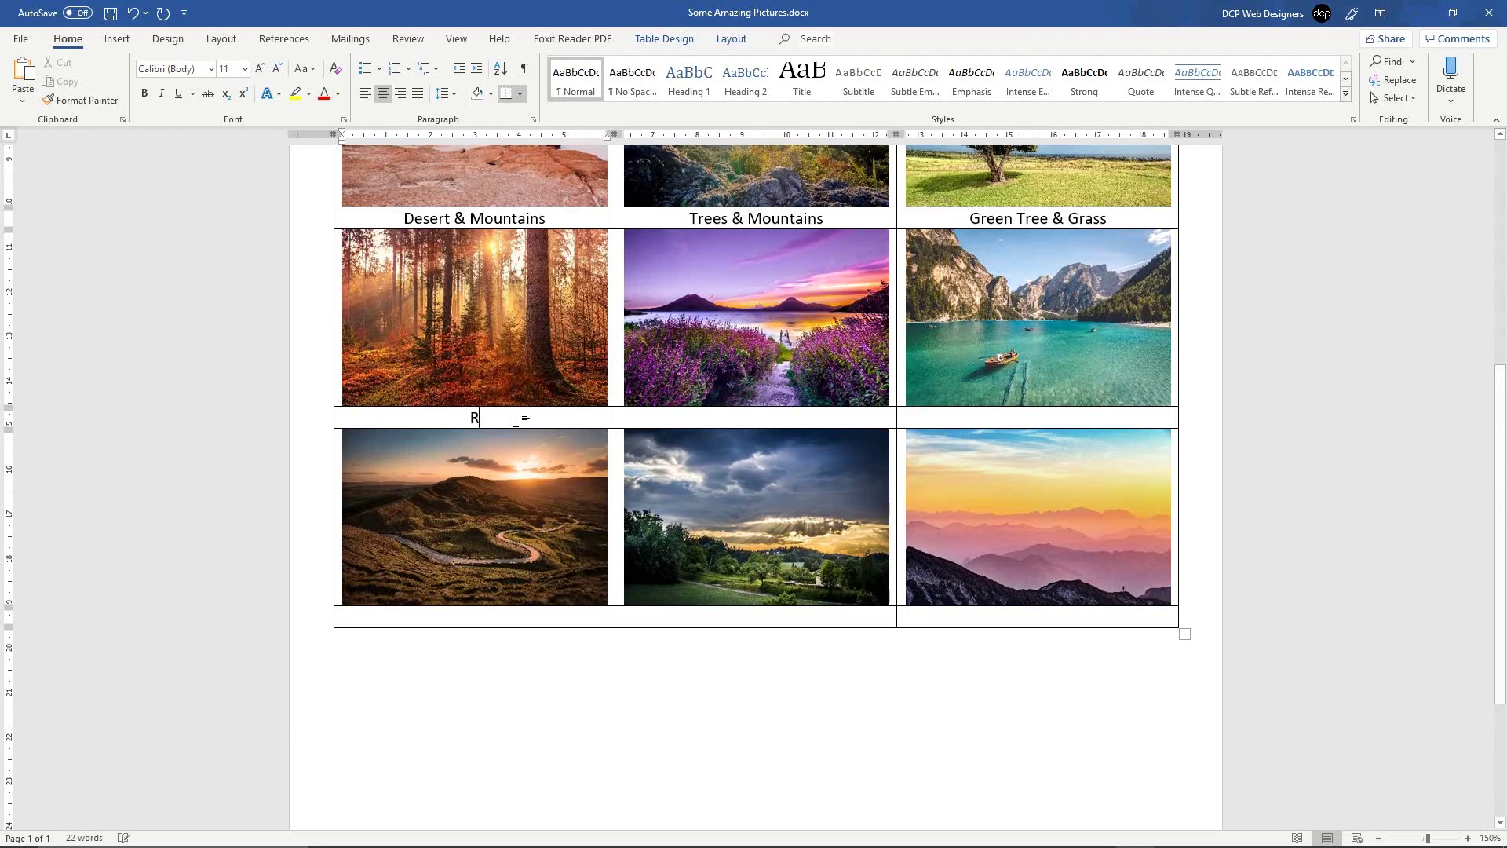
pyautogui.write('Ref Fo')
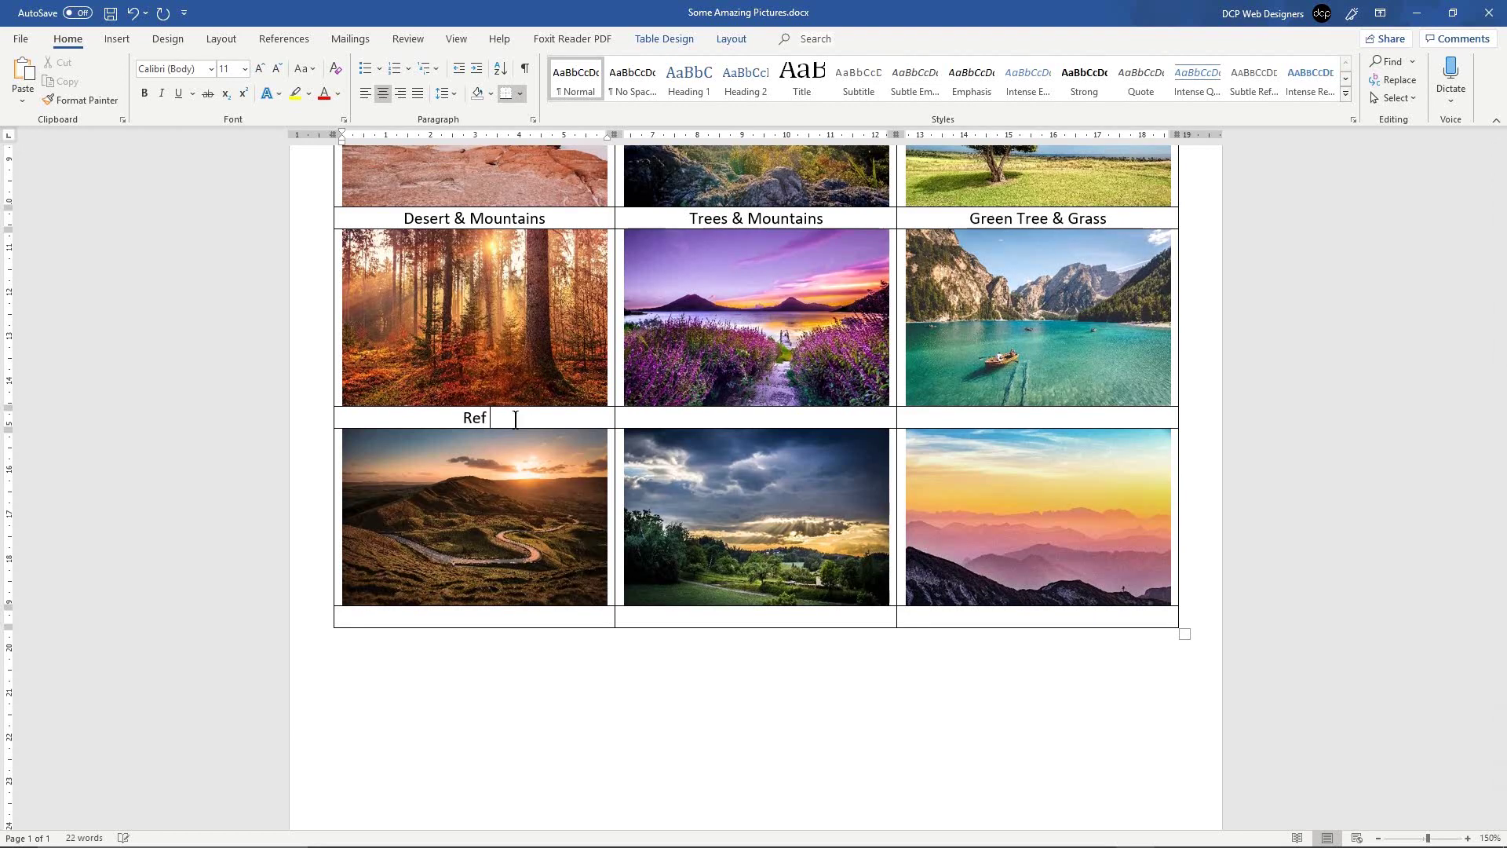
pyautogui.press('BackSpace')
pyautogui.press('BackSpace')
pyautogui.press('BackSpace')
pyautogui.press('BackSpace')
pyautogui.write('d Forest')
# Step: Add the captions 'Colourful Flowers' and 'Lake & Mountains' to the remaining third-row photos
pyautogui.click(750, 419)
pyautogui.write('Colourful P')
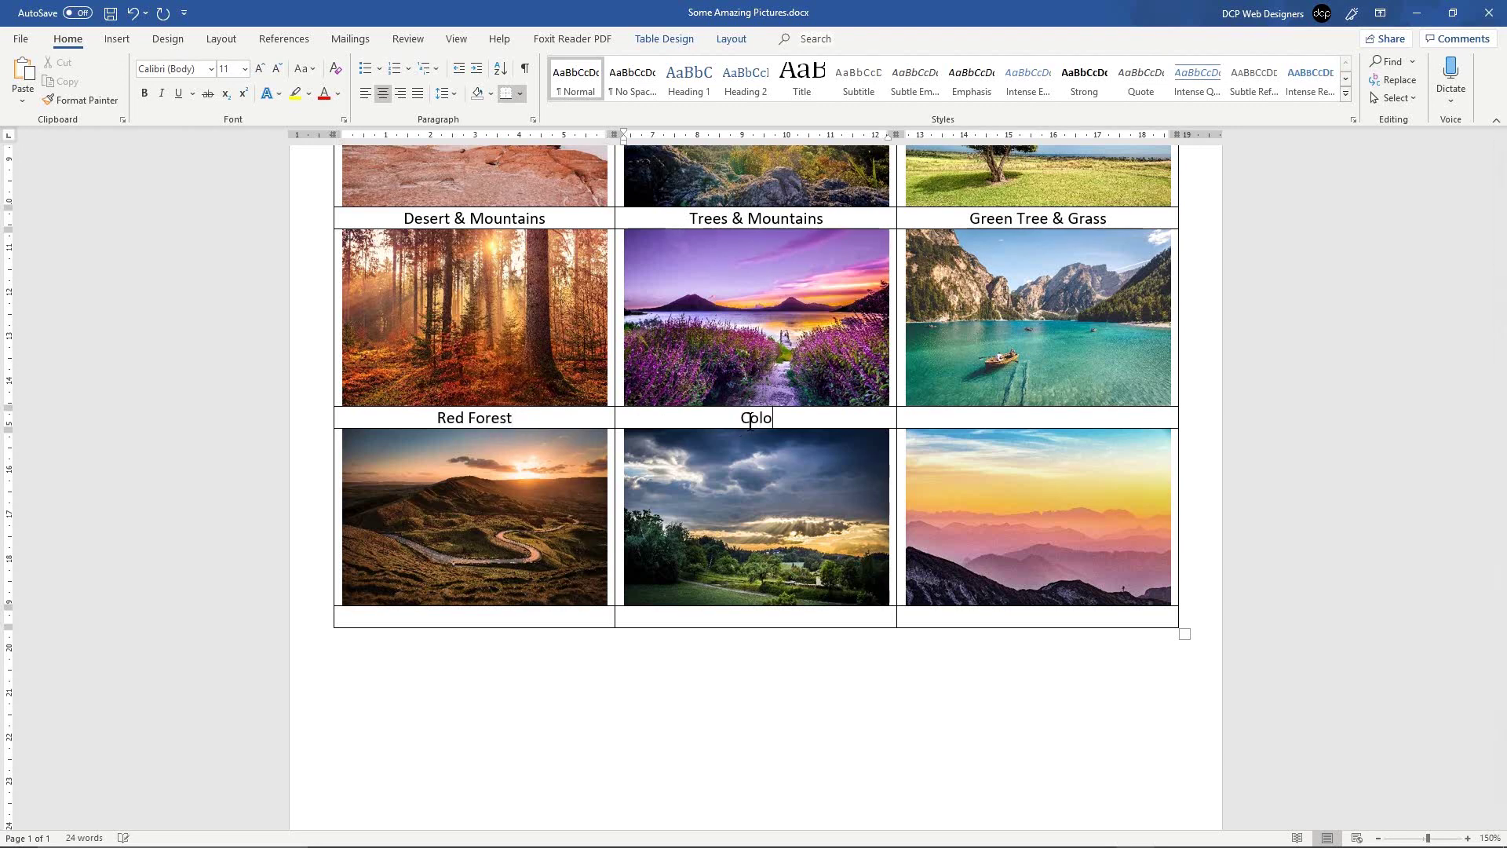
pyautogui.press('BackSpace')
pyautogui.write('Folwers')
pyautogui.press('BackSpace')
pyautogui.press('BackSpace')
pyautogui.press('BackSpace')
pyautogui.press('BackSpace')
pyautogui.press('BackSpace')
pyautogui.press('BackSpace')
pyautogui.write('lowers')
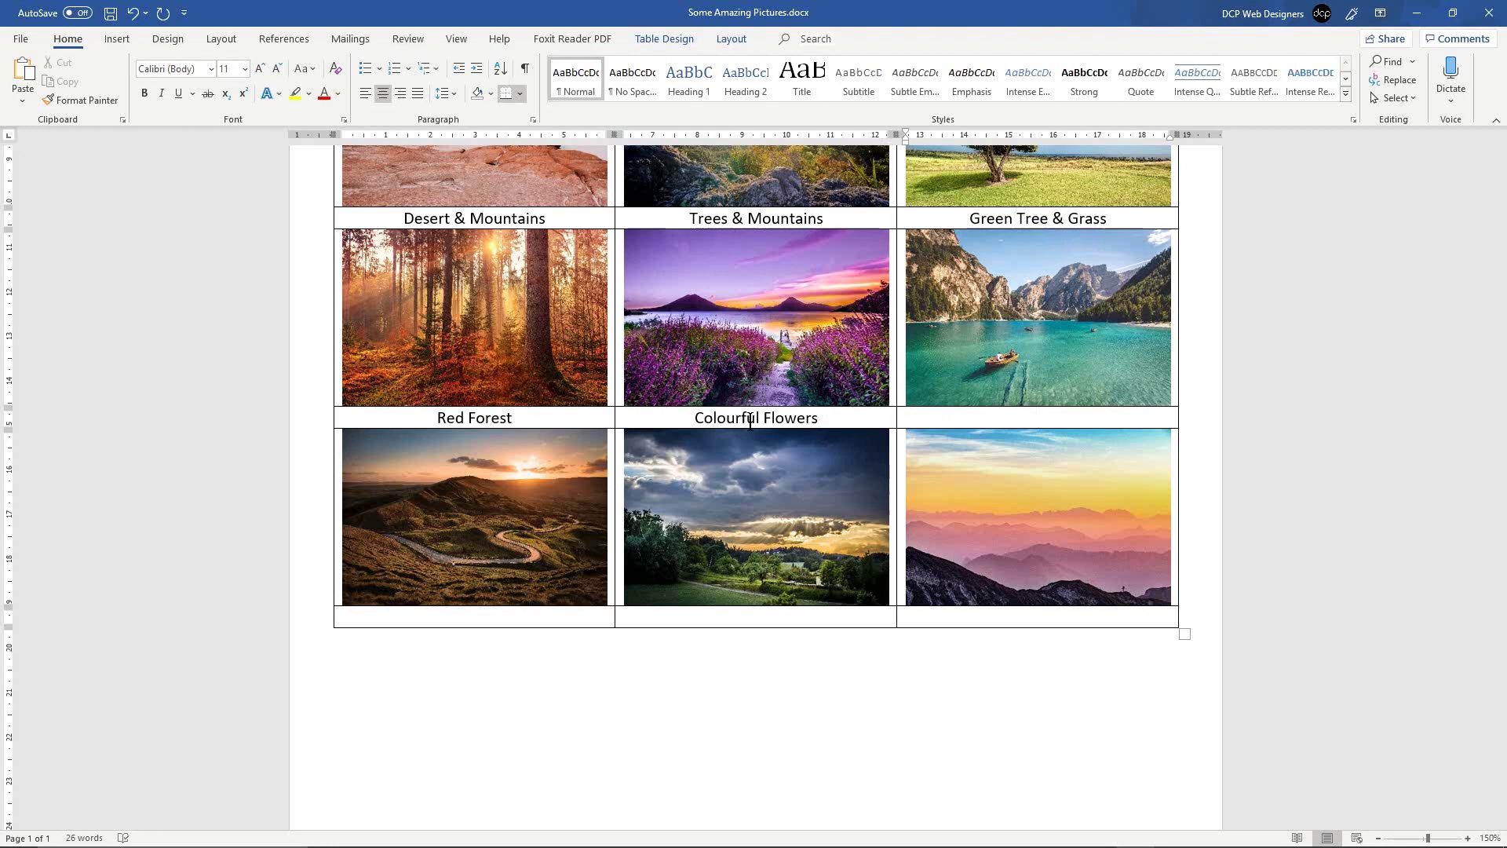
pyautogui.write('Lake and')
pyautogui.write('& Mountains')
pyautogui.hotkey('ctrl', 'Left')
pyautogui.hotkey('ctrl', 'Left')
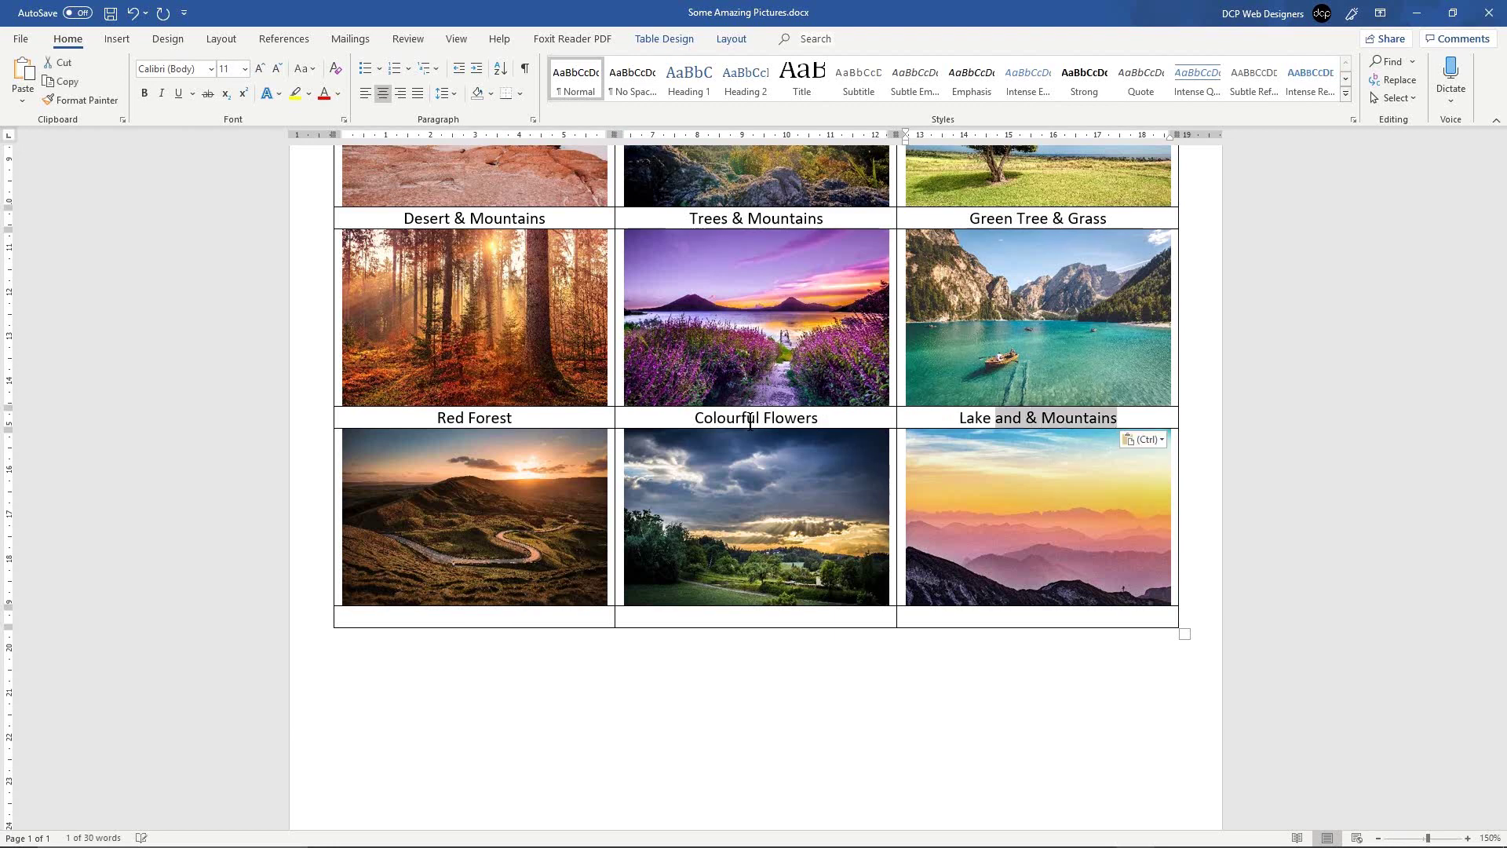
pyautogui.hotkey('ctrl', 'BackSpace')
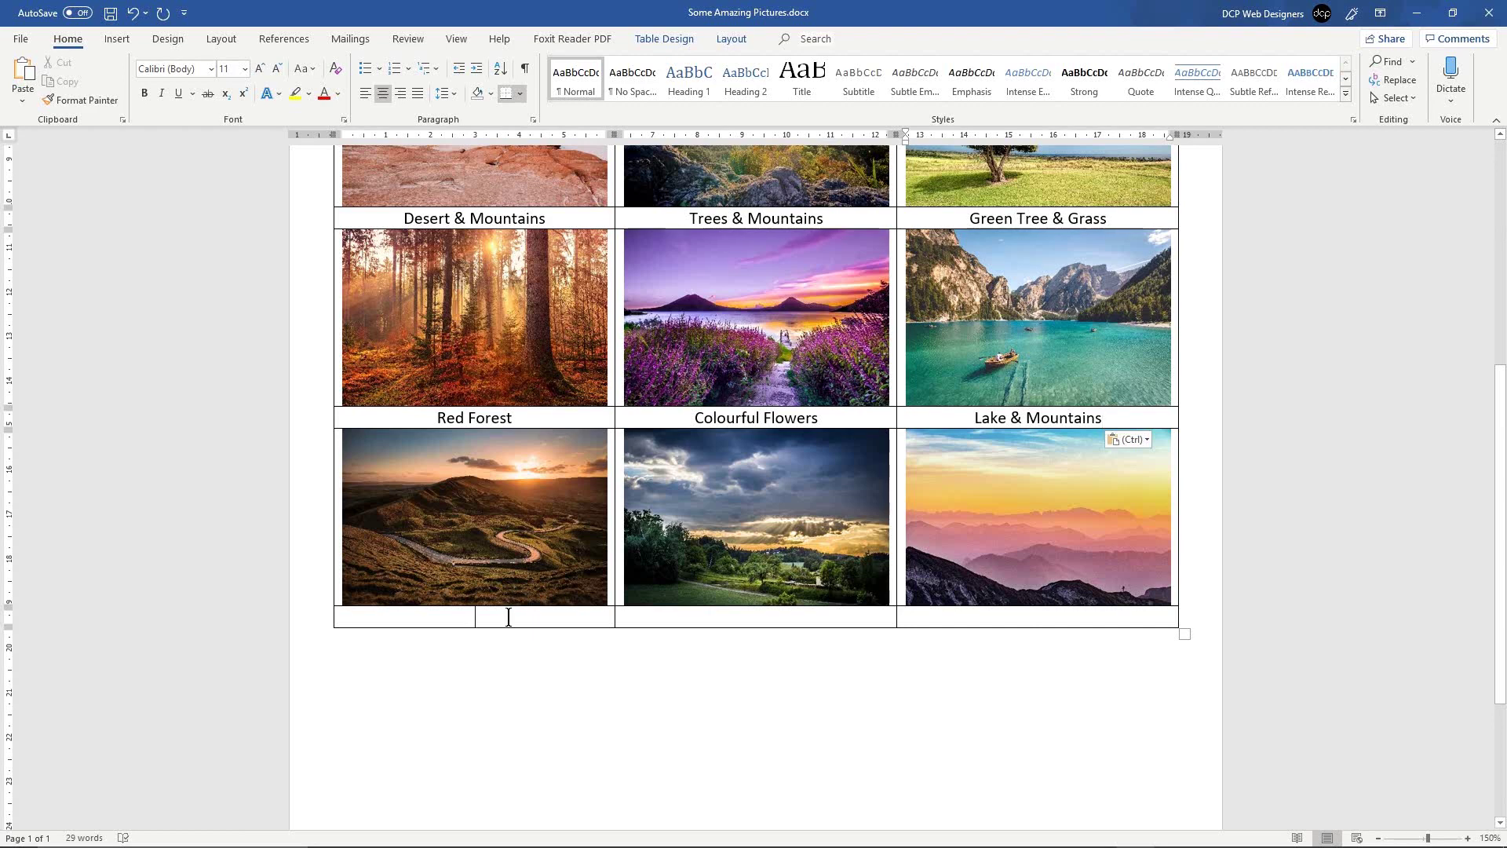
# Step: Caption the last row 'Road & Mountains', 'Green Hills & Mountains' and 'Colourful Mountains', then save
pyautogui.click(509, 617)
pyautogui.write('Rad')
pyautogui.write('oad')
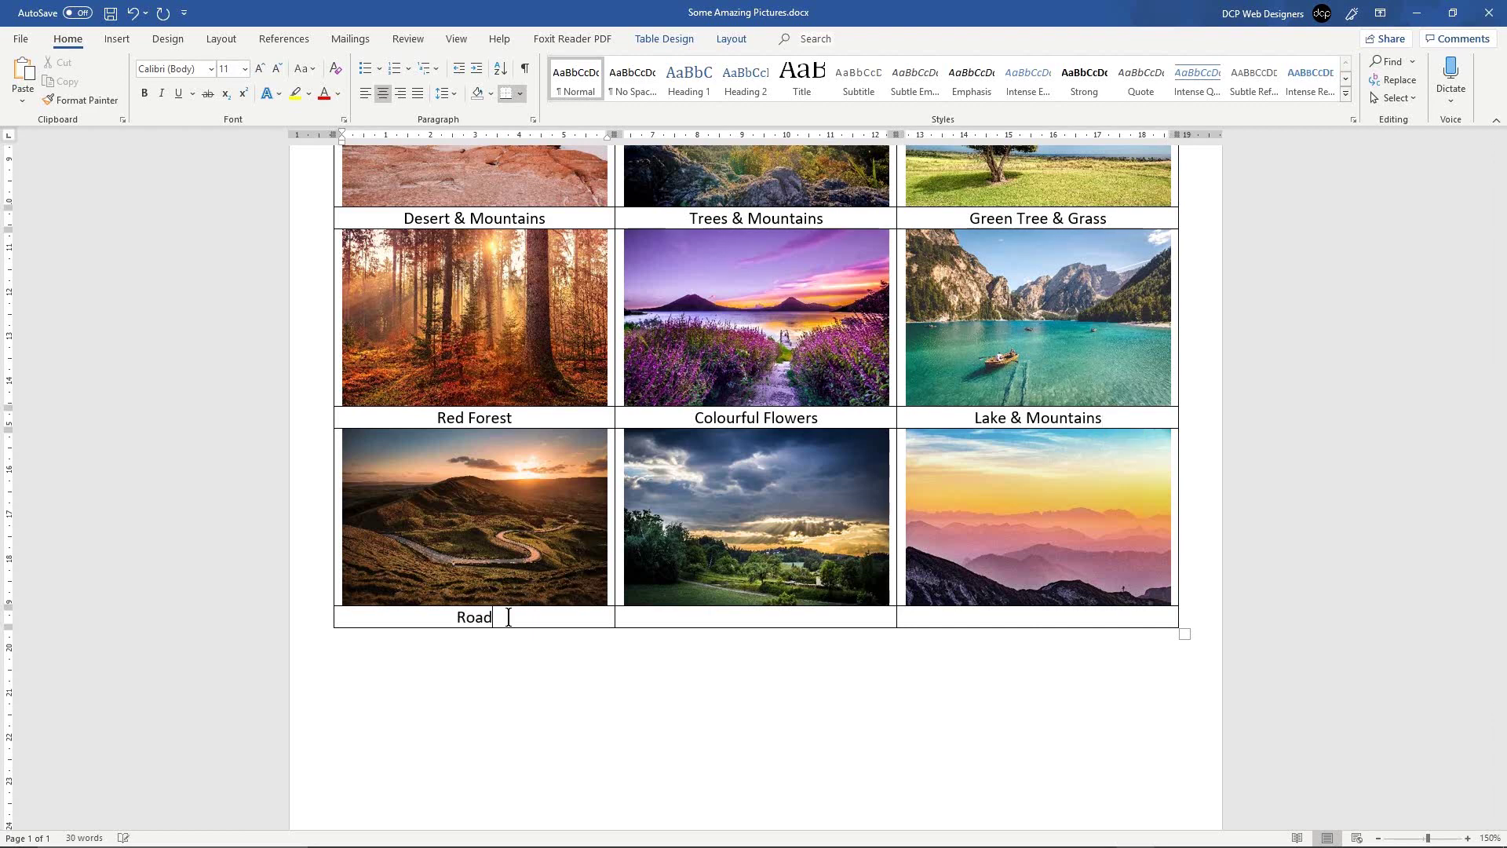
pyautogui.write('& Mountains')
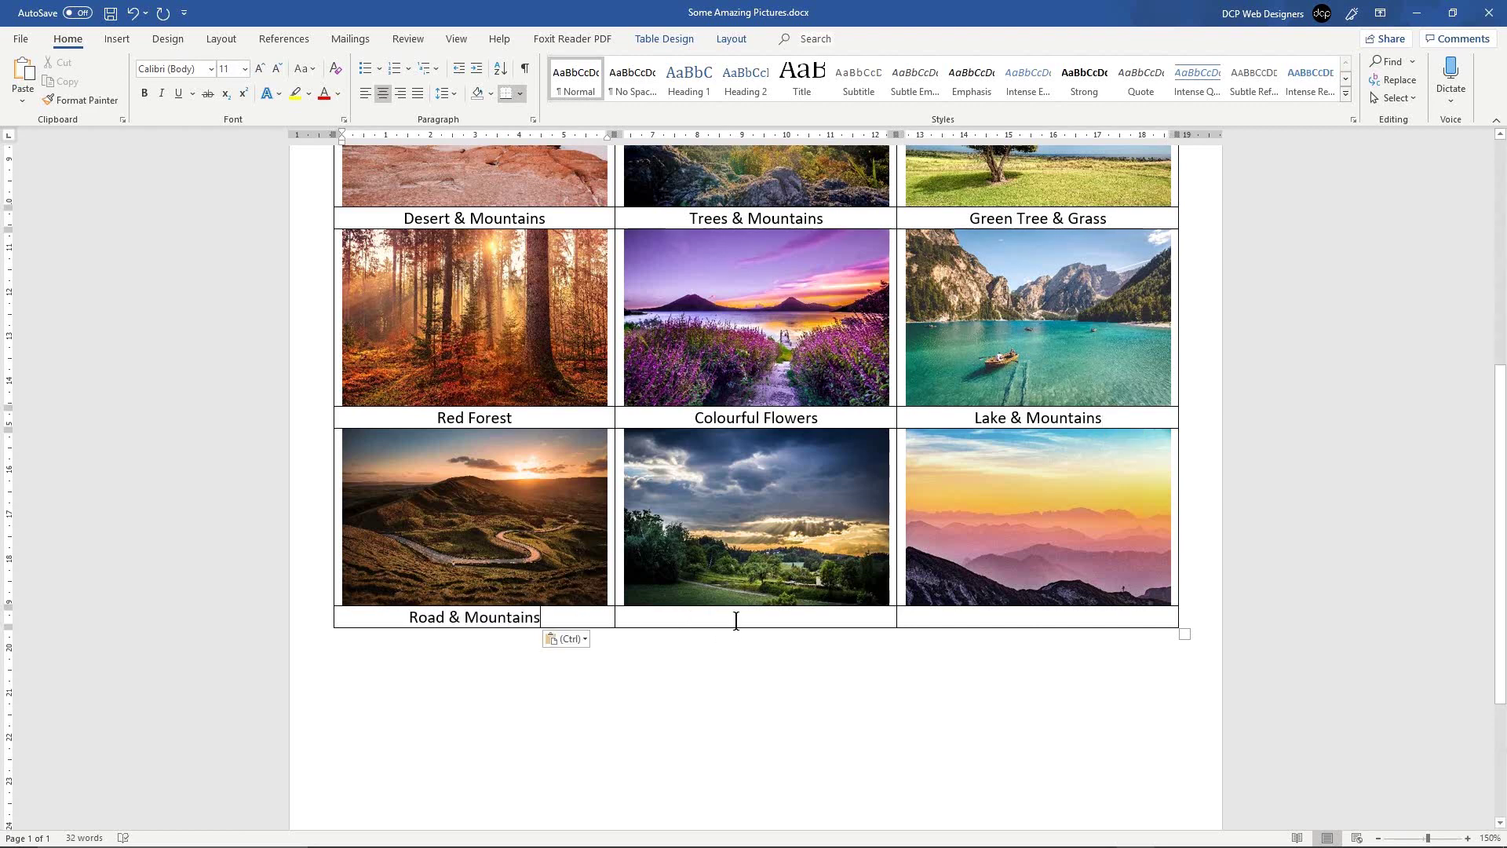
pyautogui.write('Green ')
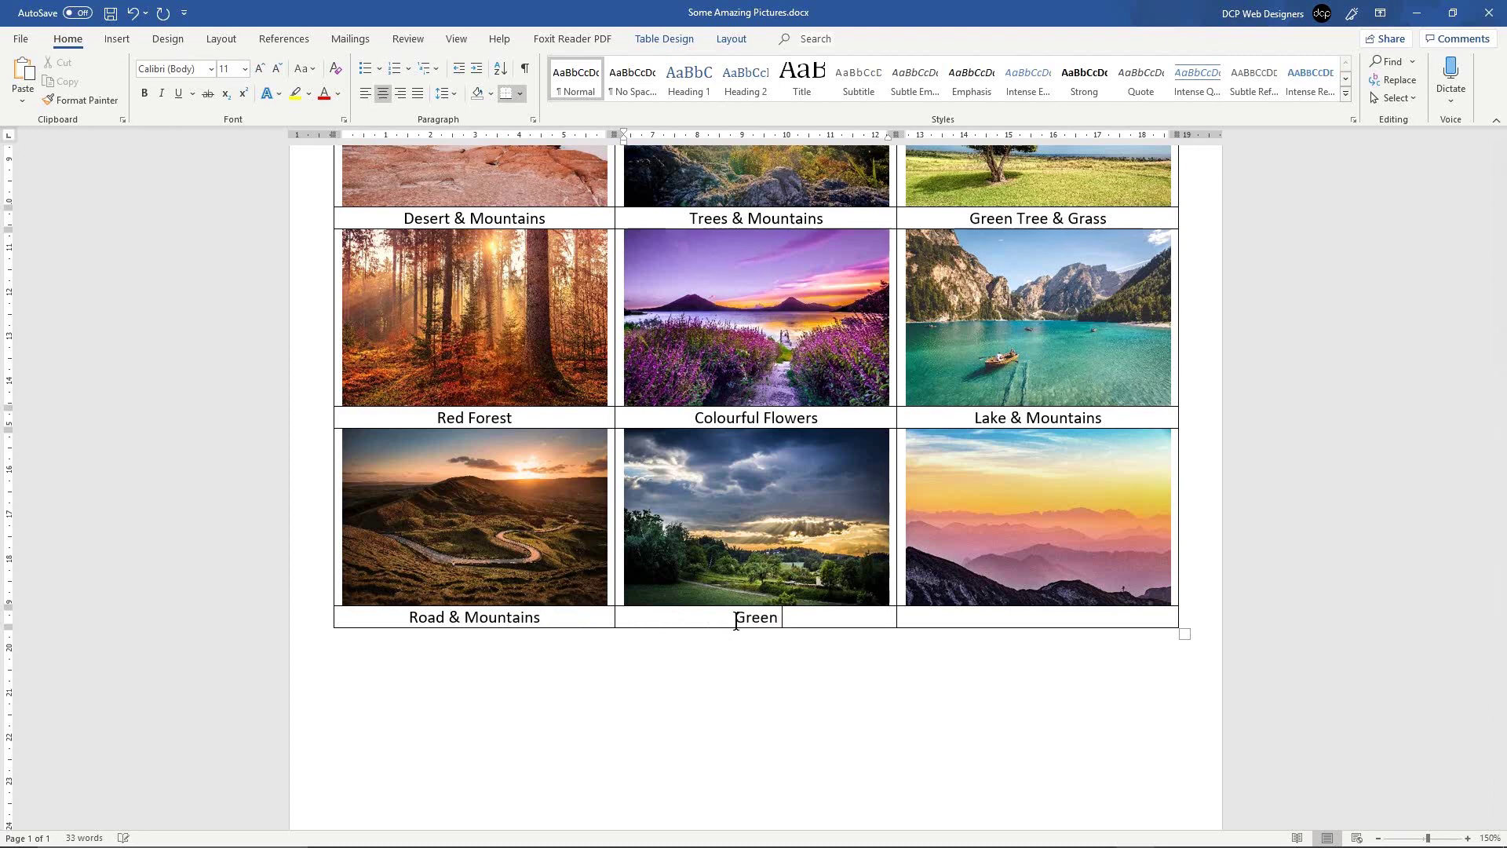
pyautogui.write('Hills')
pyautogui.write('& Mountains')
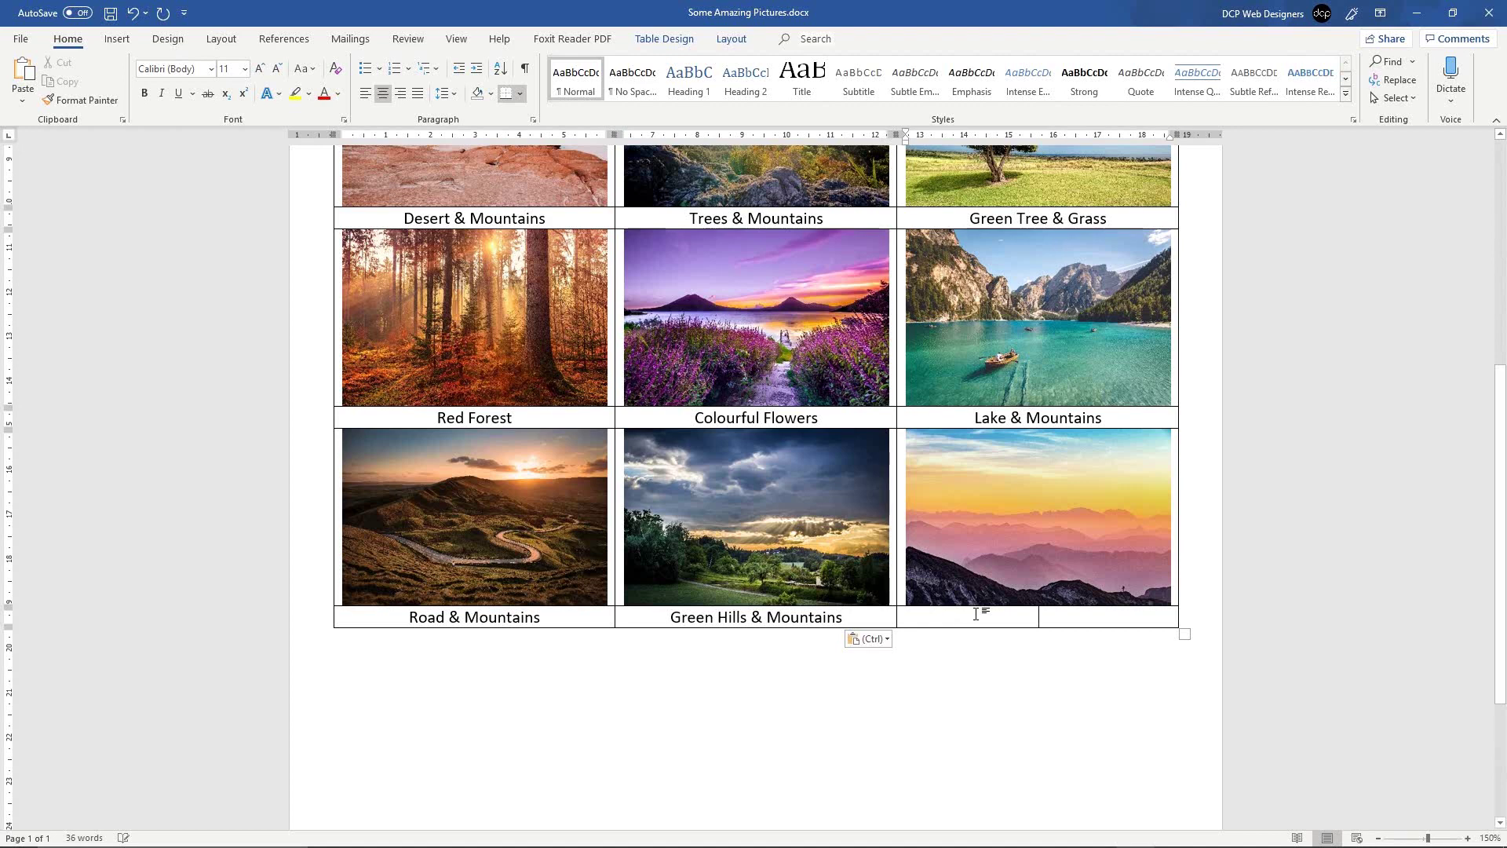
pyautogui.write('Colour')
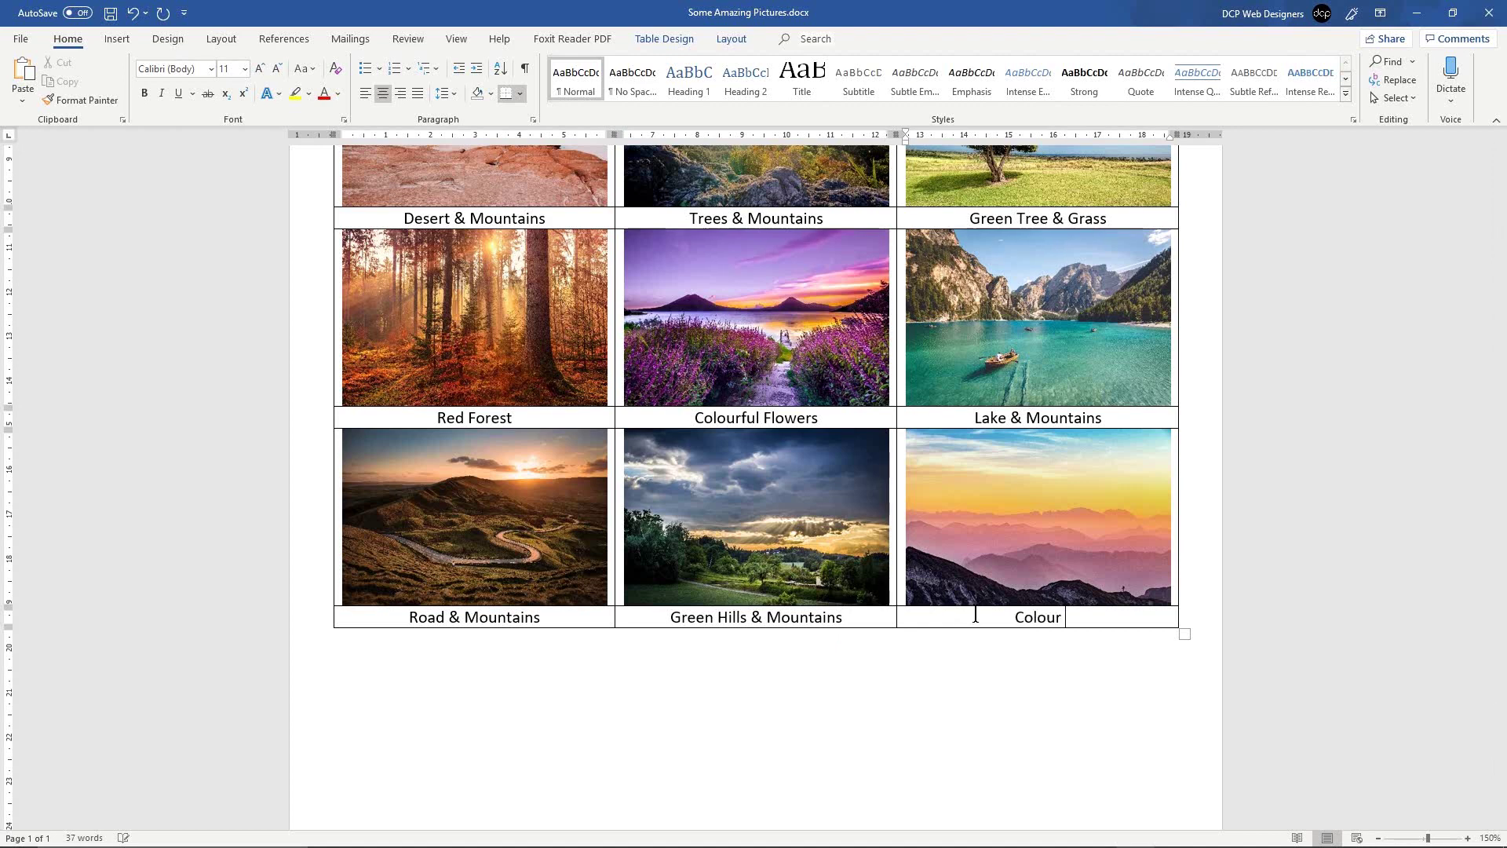
pyautogui.write('Va')
pyautogui.press('BackSpace')
pyautogui.press('BackSpace')
pyautogui.press('BackSpace')
pyautogui.write('ful')
pyautogui.write('& Mountains')
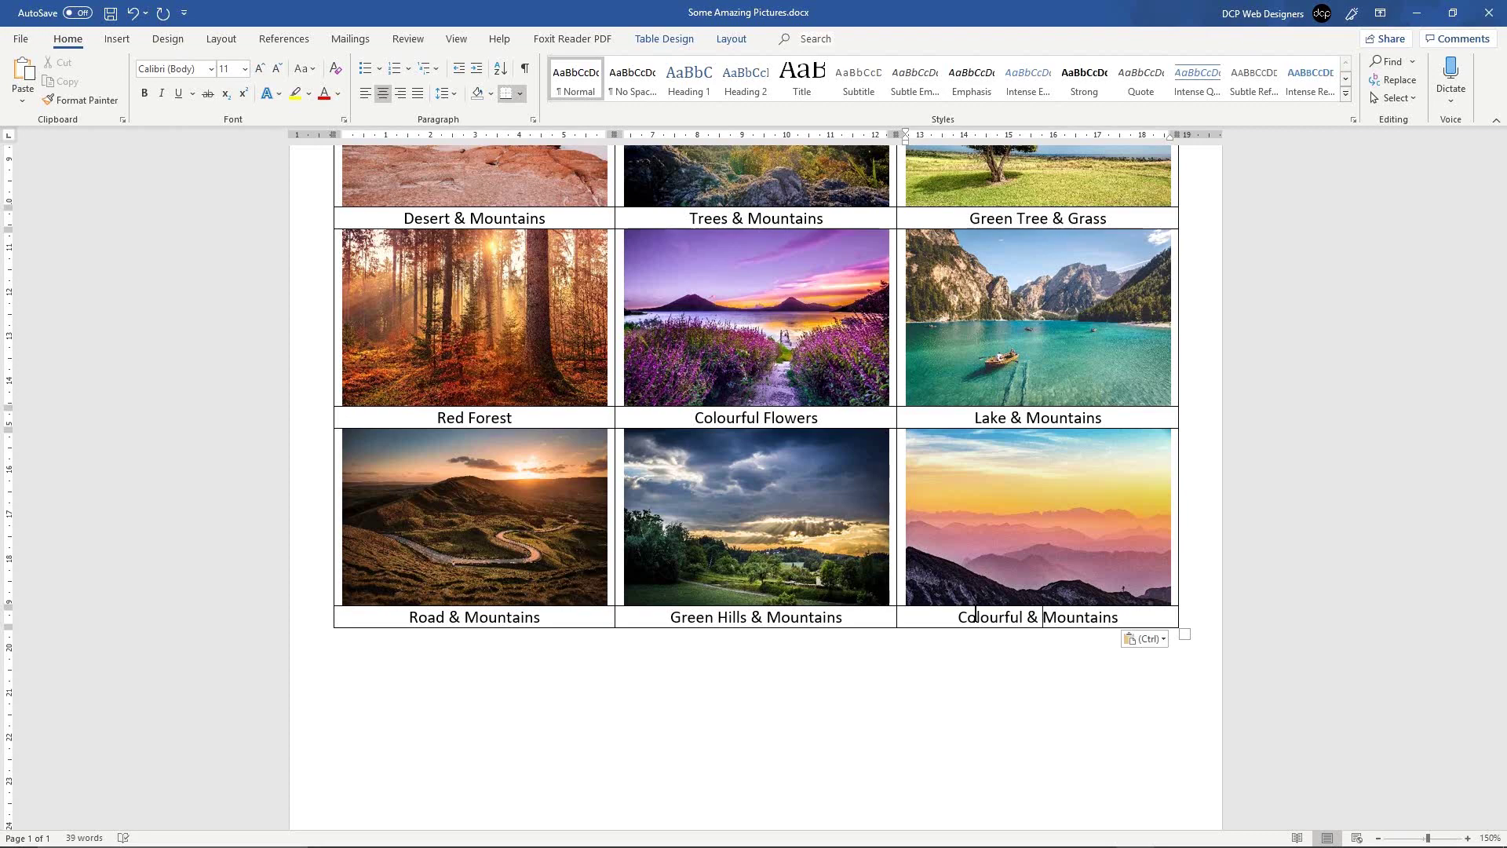
pyautogui.press('BackSpace')
pyautogui.press('BackSpace')
pyautogui.hotkey('ctrl', 's')
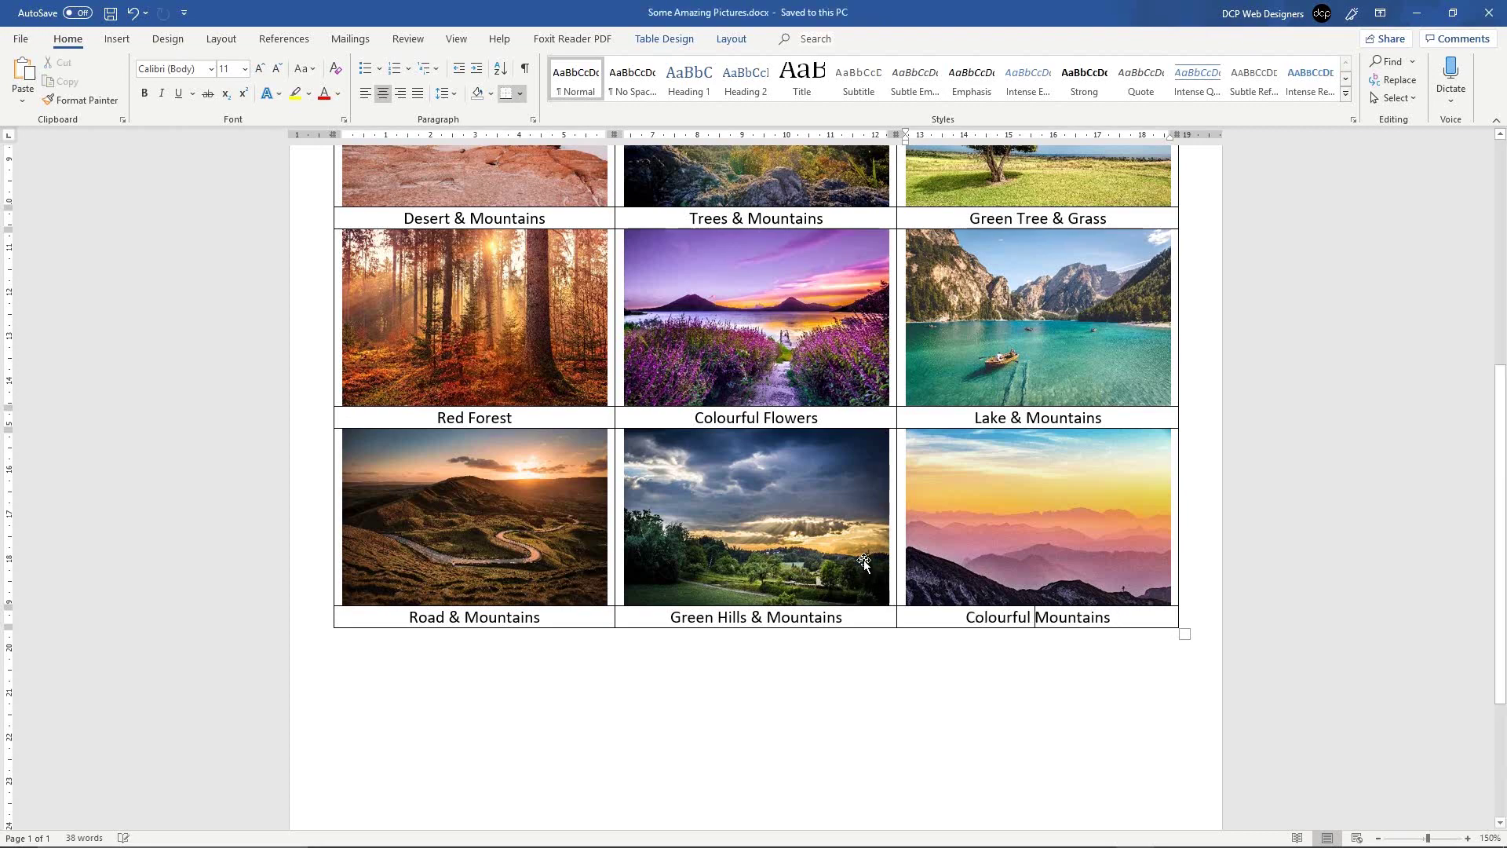
pyautogui.scroll(6, 864, 561)
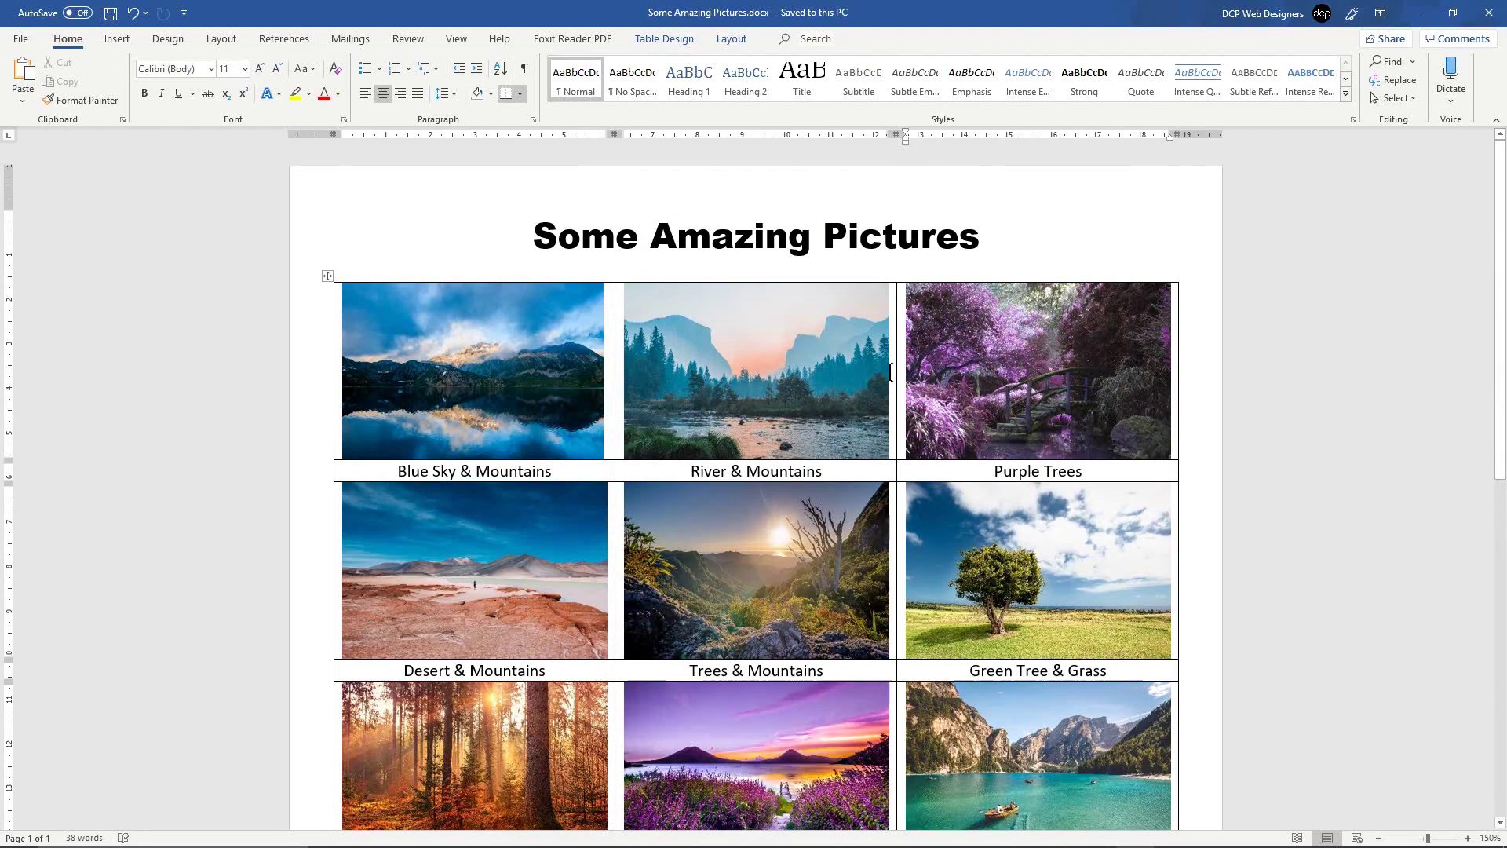
# Step: Give the Blue Sky & Mountains photo the Soft Edge Rectangle picture style
pyautogui.click(525, 367)
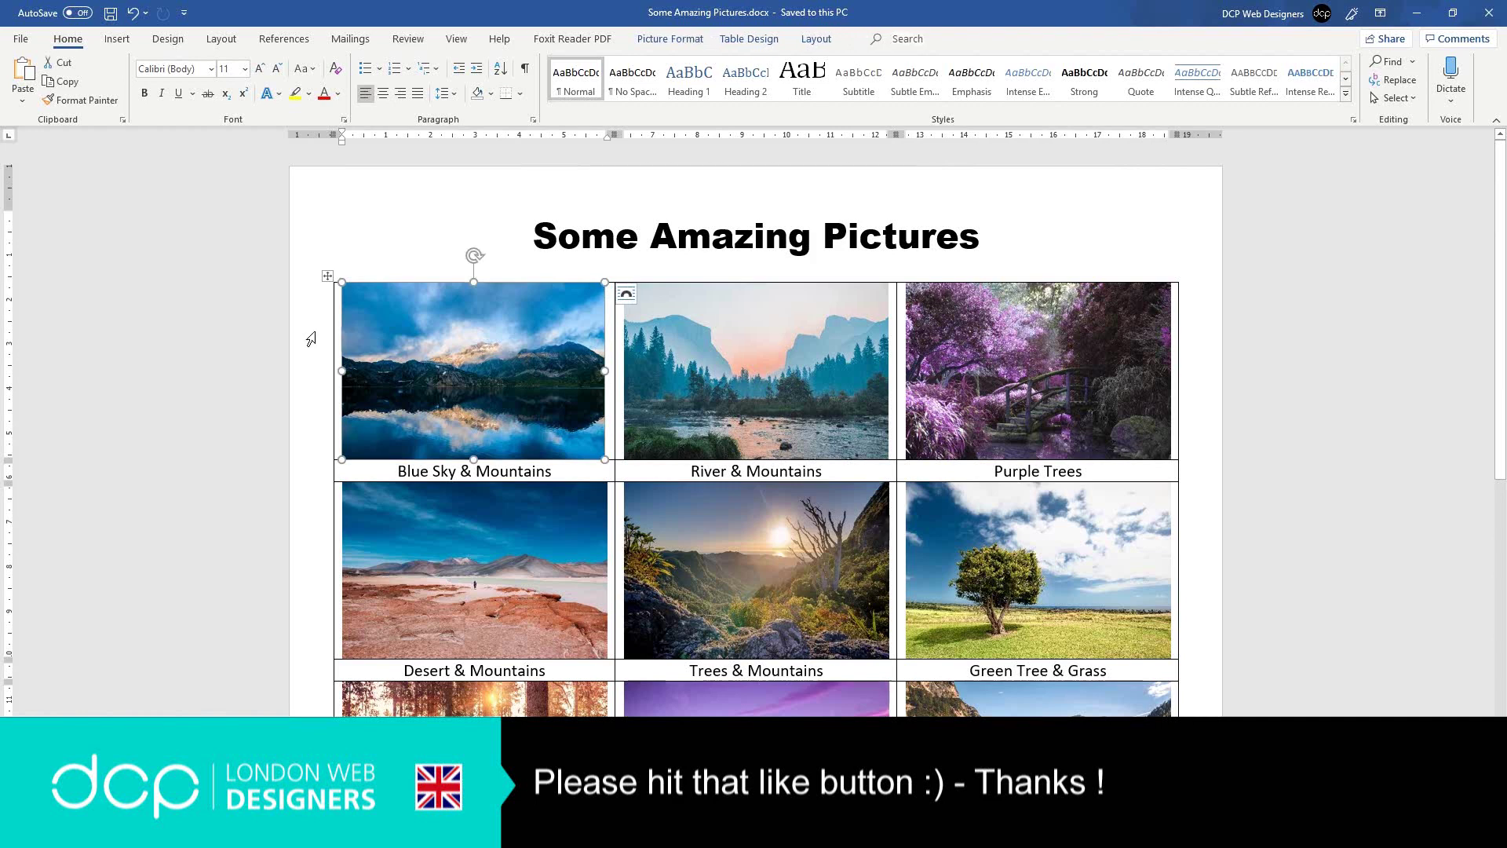
pyautogui.doubleClick(509, 349)
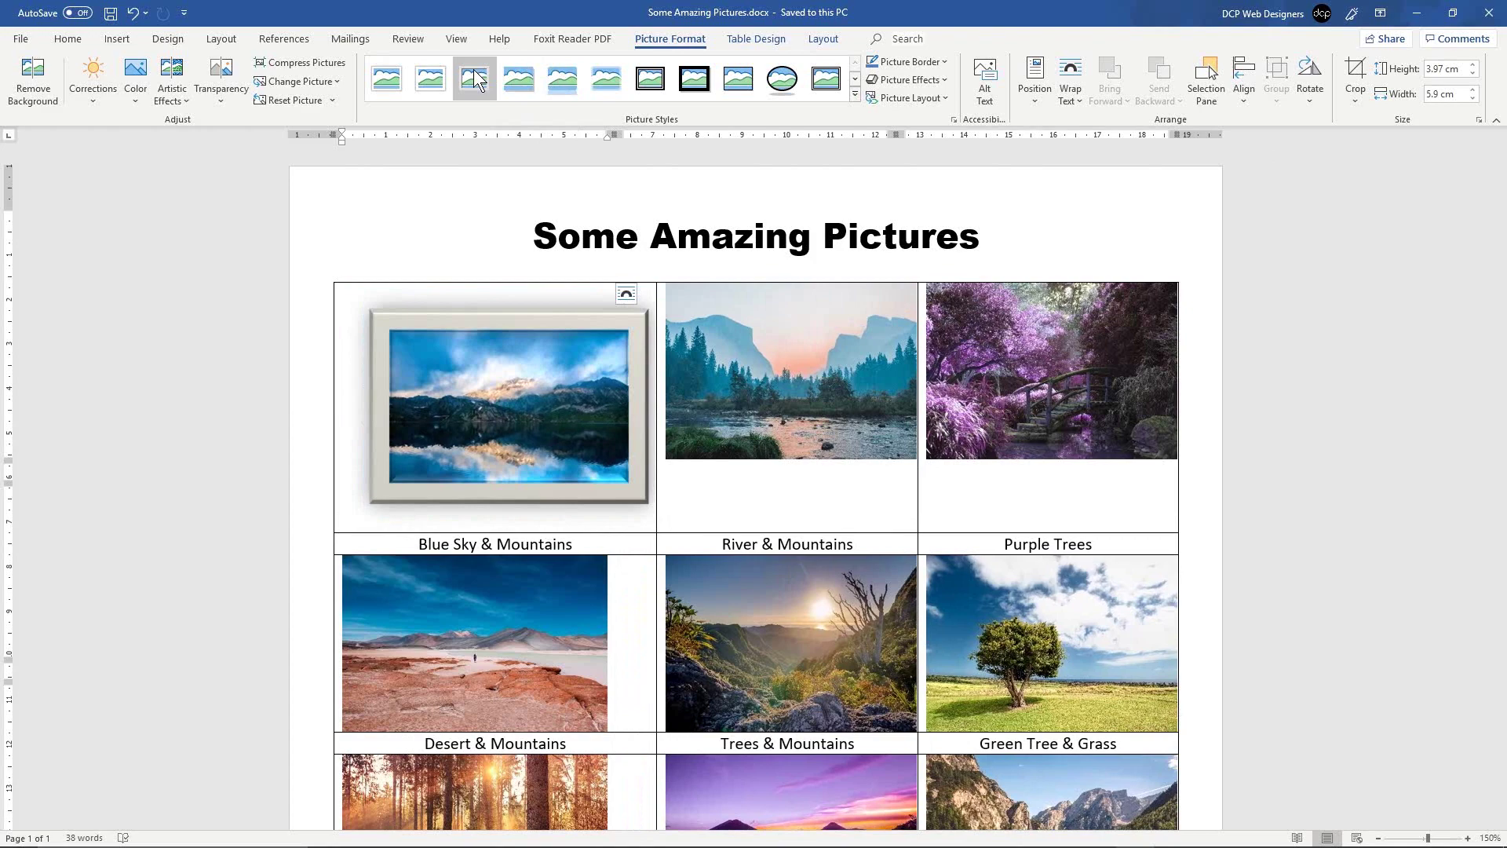
pyautogui.click(854, 94)
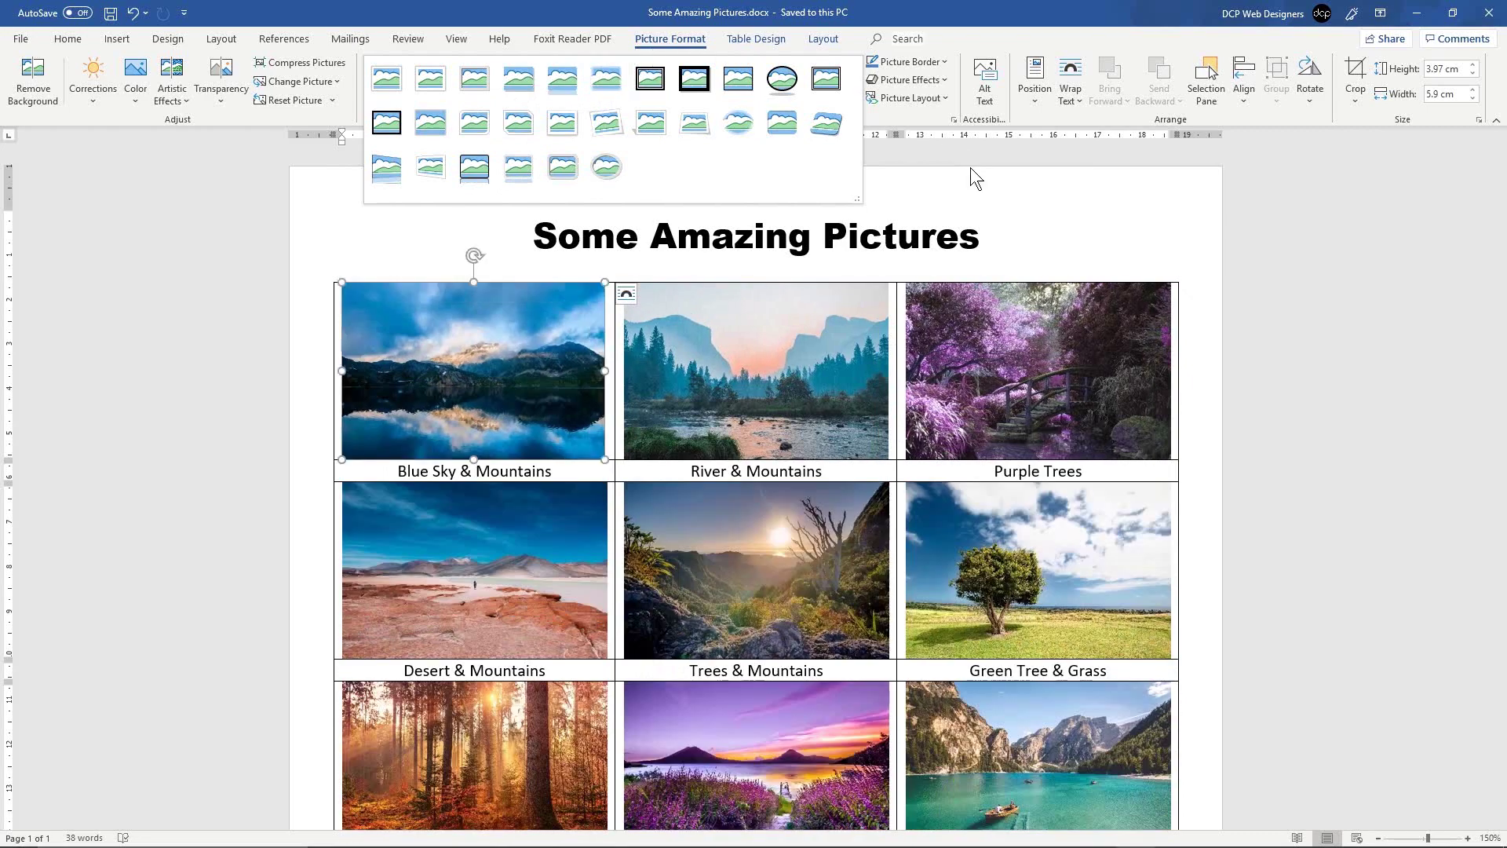
pyautogui.press('Escape')
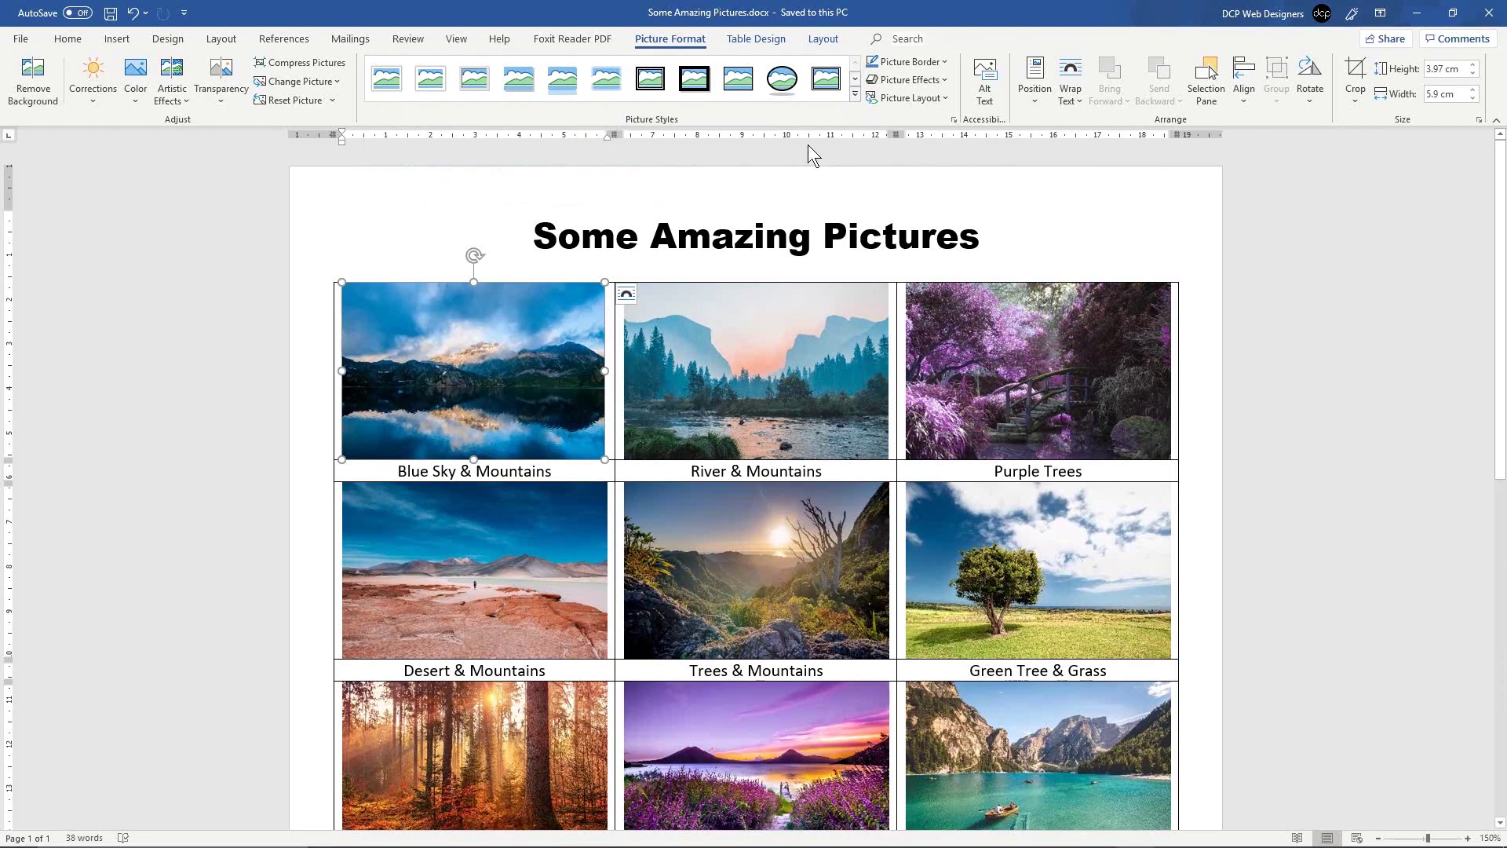
pyautogui.click(597, 83)
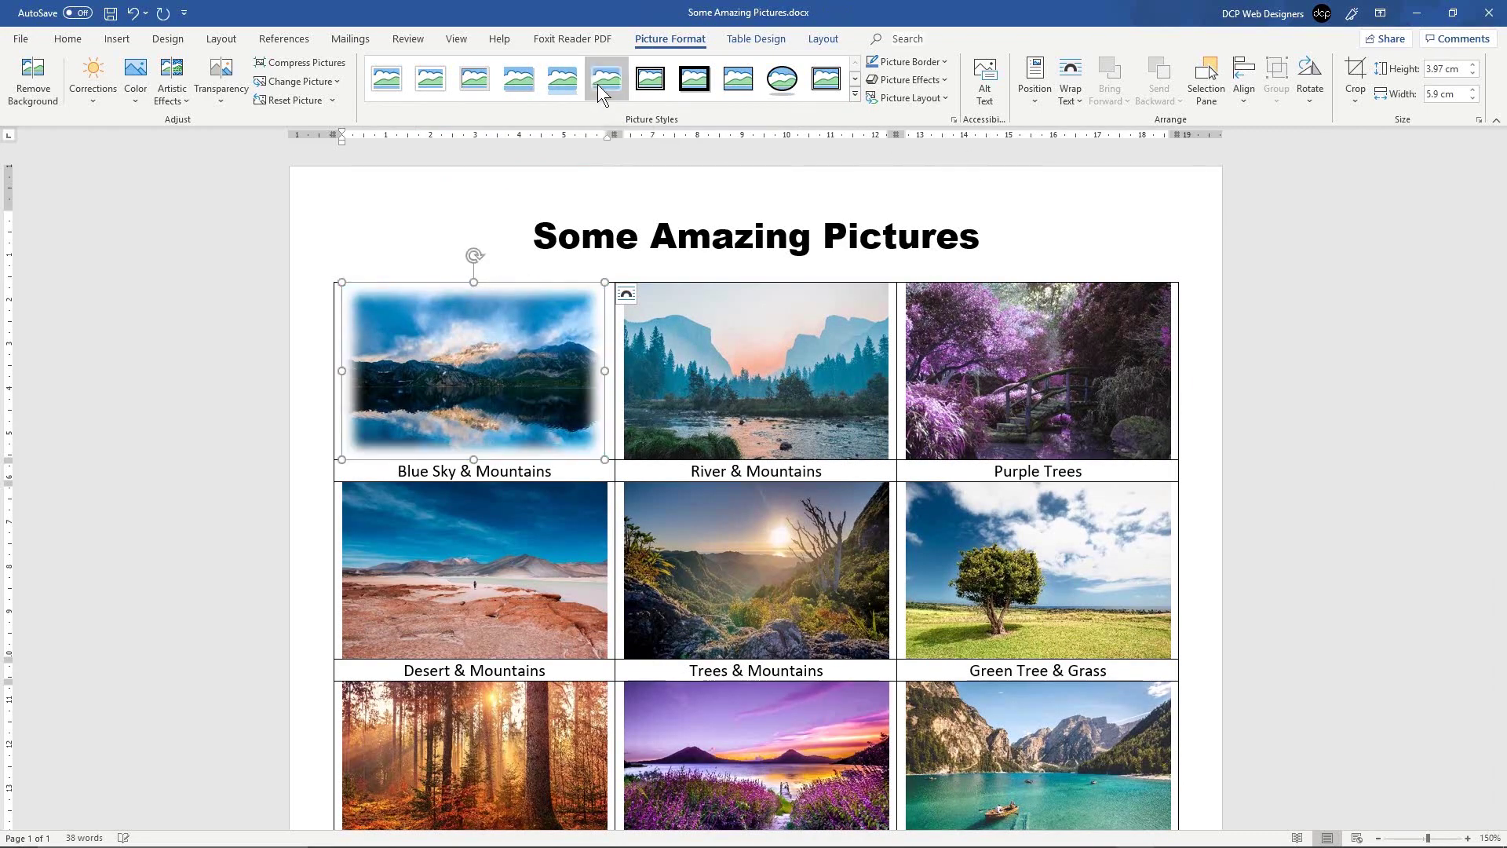
# Step: Apply soft edges to River & Mountains, Purple Trees, Desert & Mountains, Trees & Mountains and Green Tree photos
pyautogui.click(830, 320)
pyautogui.press('F4')
pyautogui.click(986, 370)
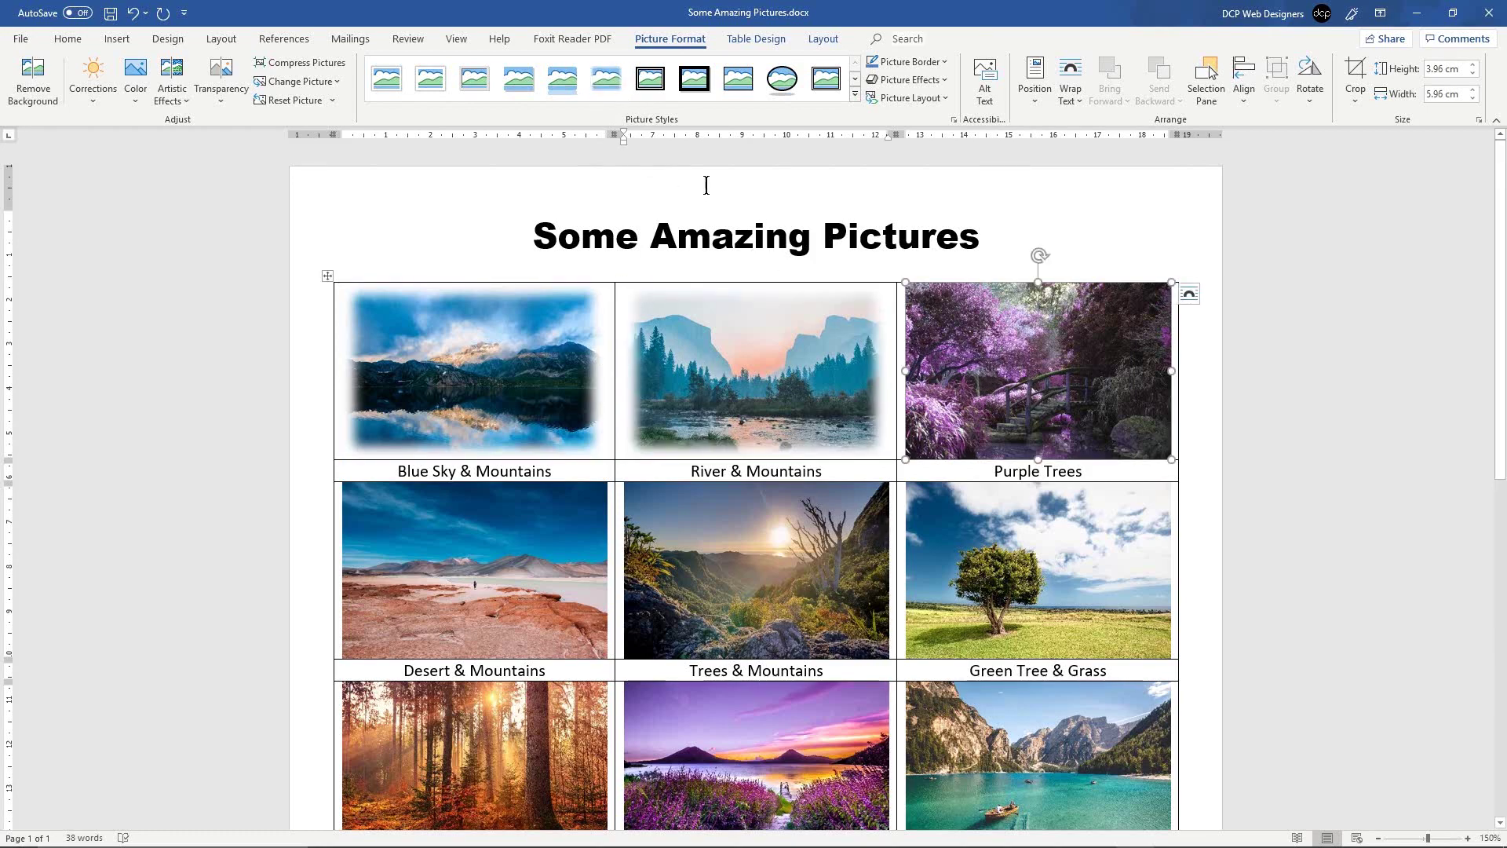
pyautogui.click(606, 80)
pyautogui.scroll(-3, 537, 402)
pyautogui.click(537, 402)
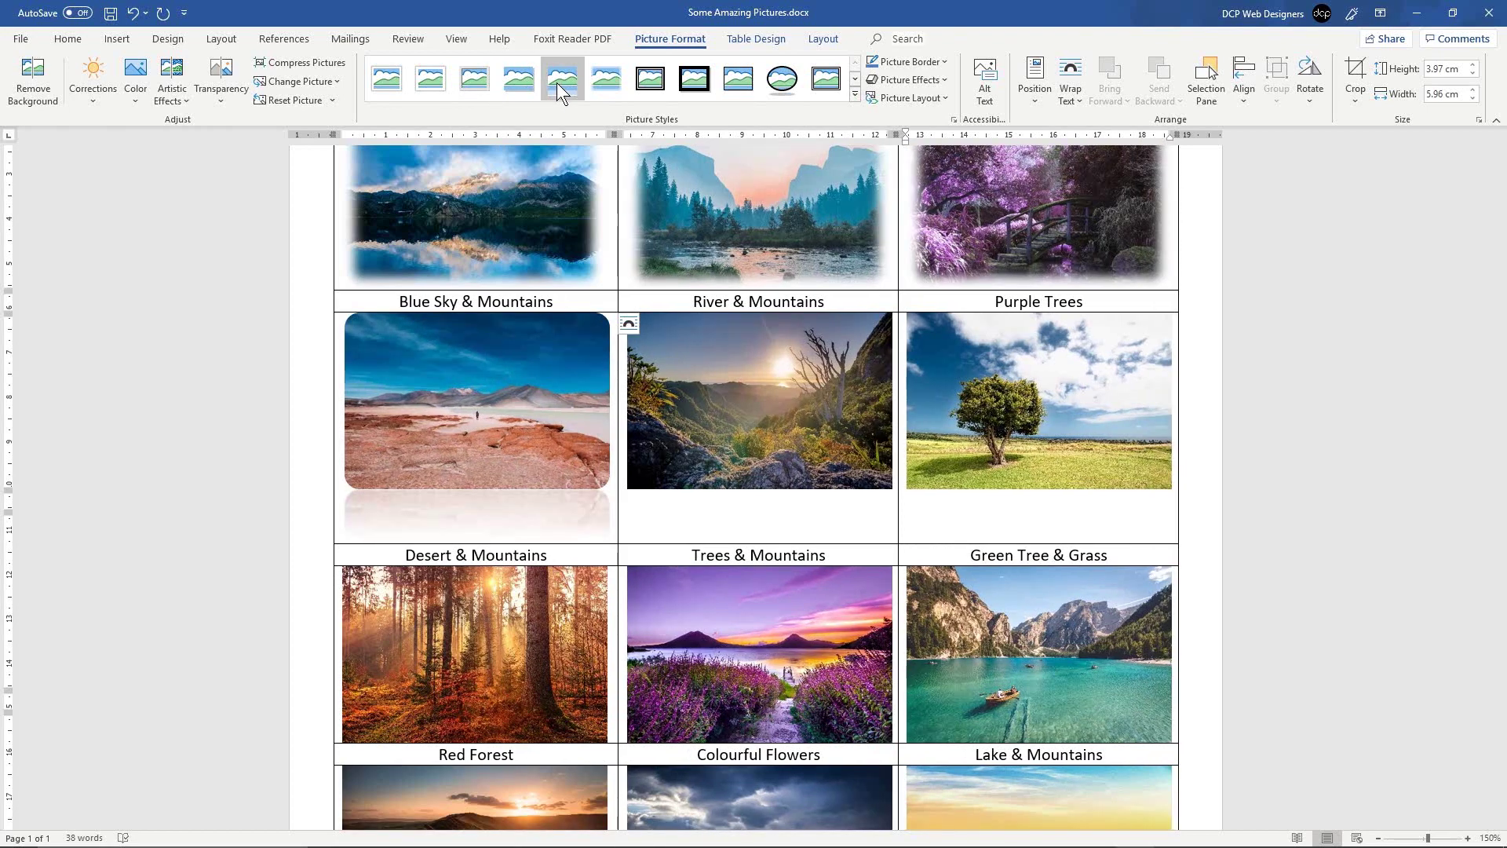
pyautogui.click(592, 88)
pyautogui.click(756, 401)
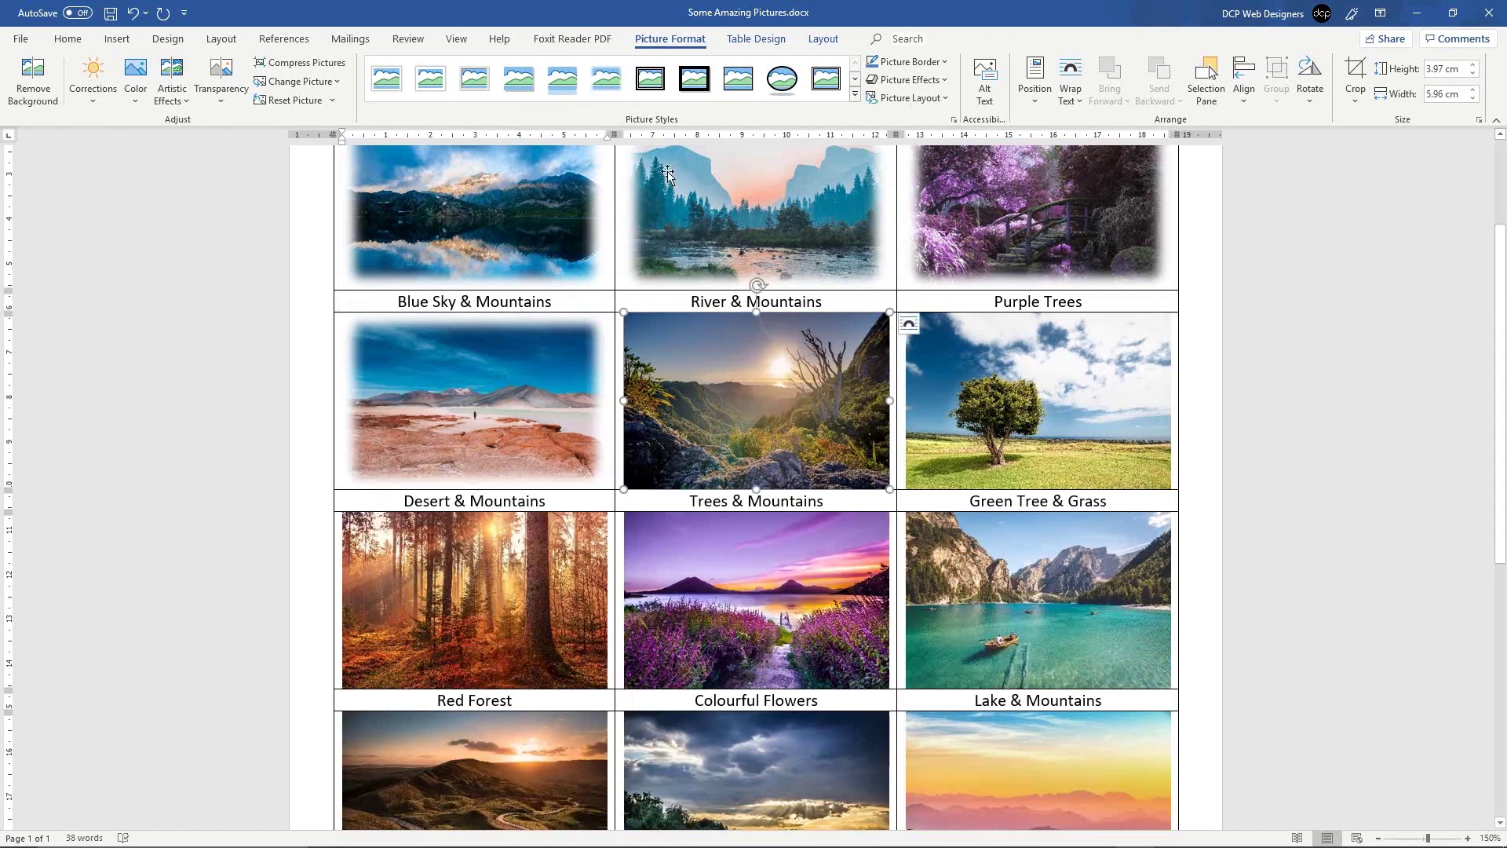
pyautogui.click(607, 80)
pyautogui.click(1045, 362)
pyautogui.click(614, 74)
# Step: Soft-edge Red Forest, Colourful Flowers, Lake & Mountains, Road & Mountains, Green Hills and Colourful Mountains photos
pyautogui.click(484, 618)
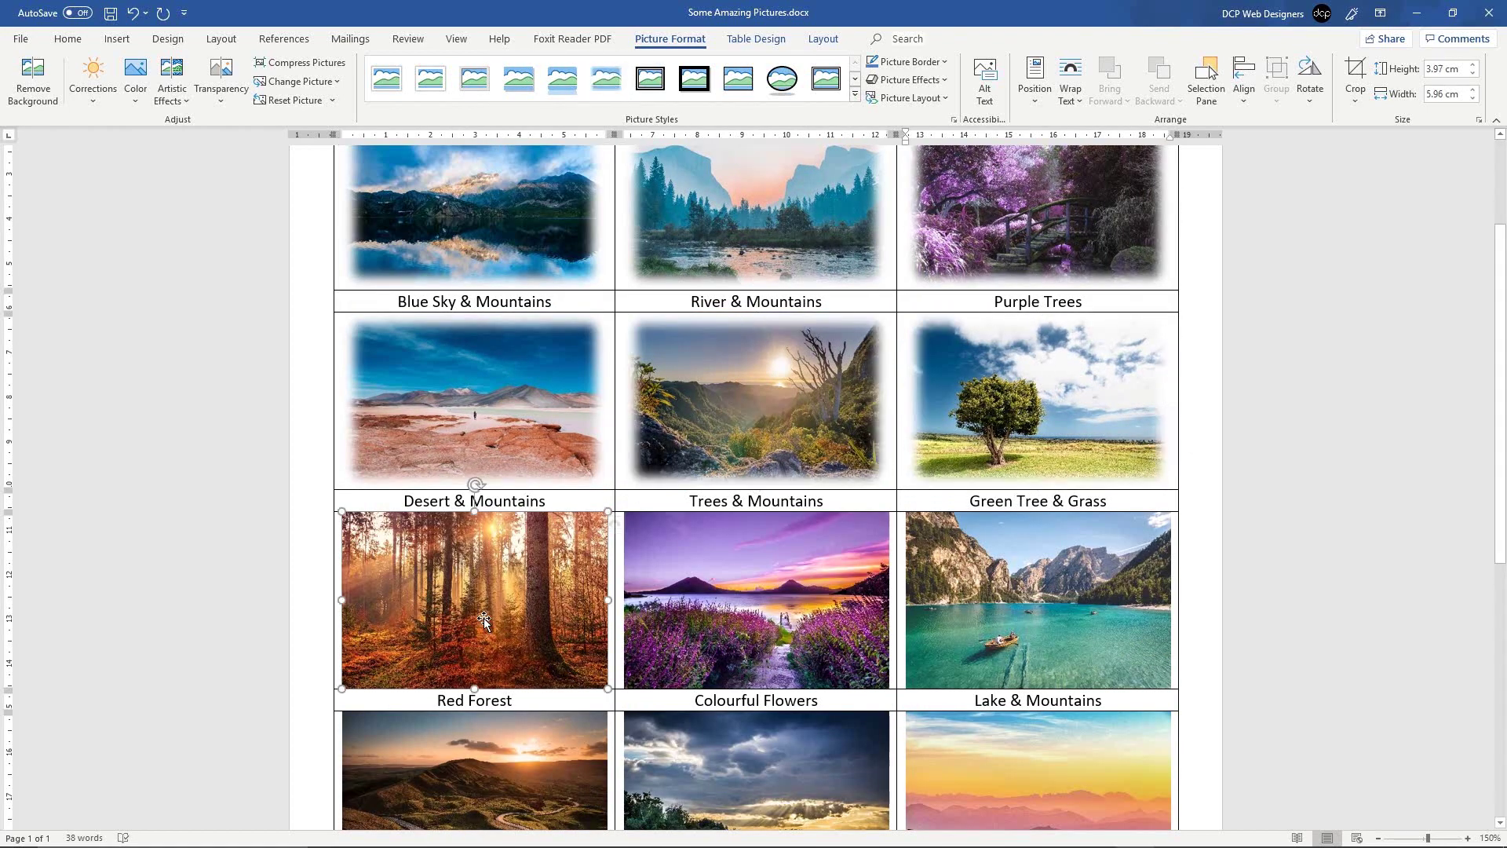
pyautogui.click(606, 78)
pyautogui.click(738, 575)
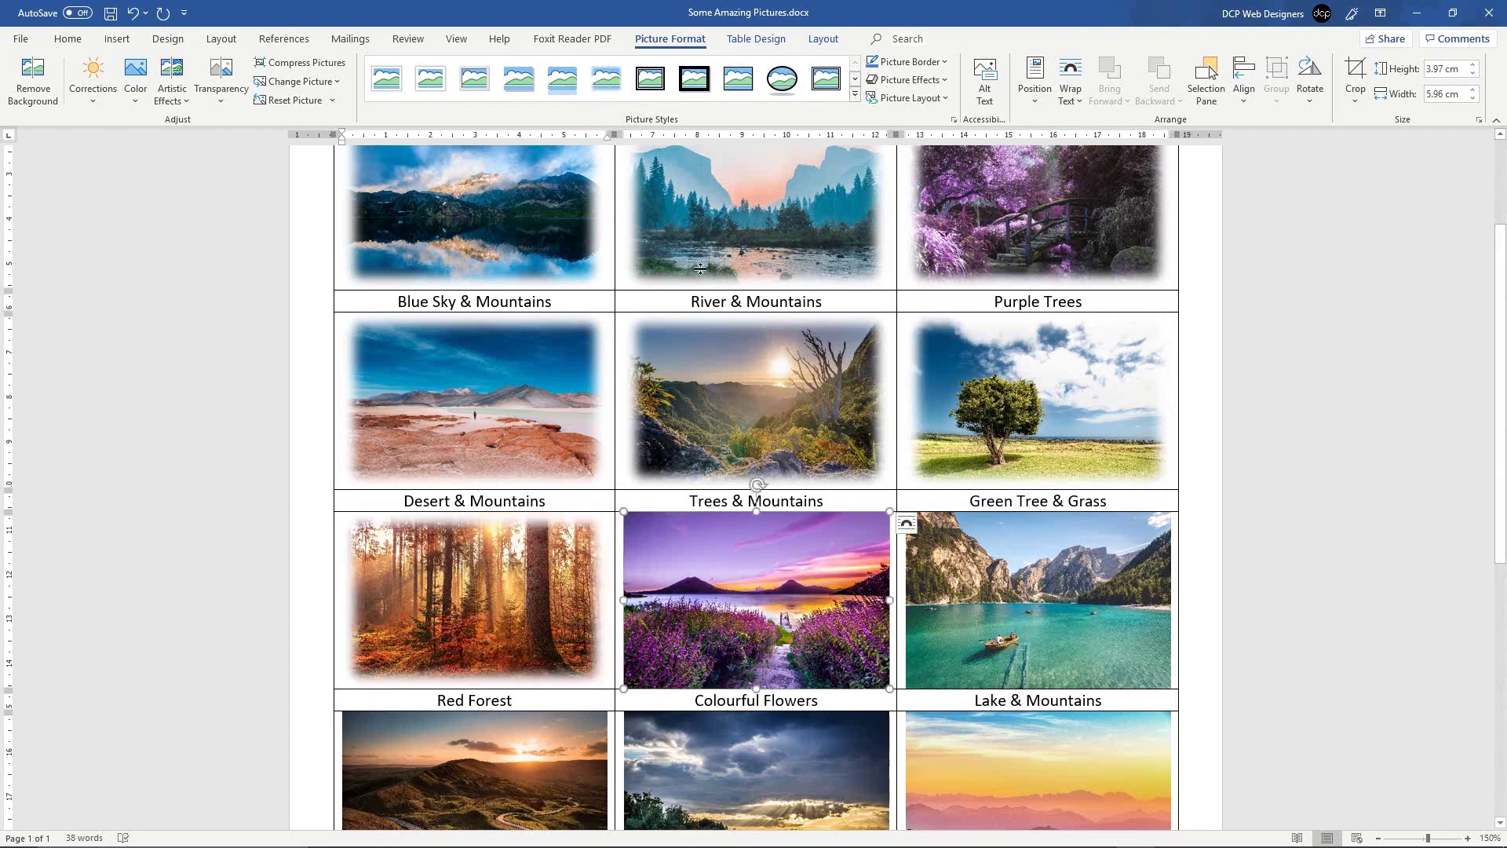
pyautogui.click(609, 79)
pyautogui.click(1001, 585)
pyautogui.click(606, 78)
pyautogui.scroll(-3, 731, 449)
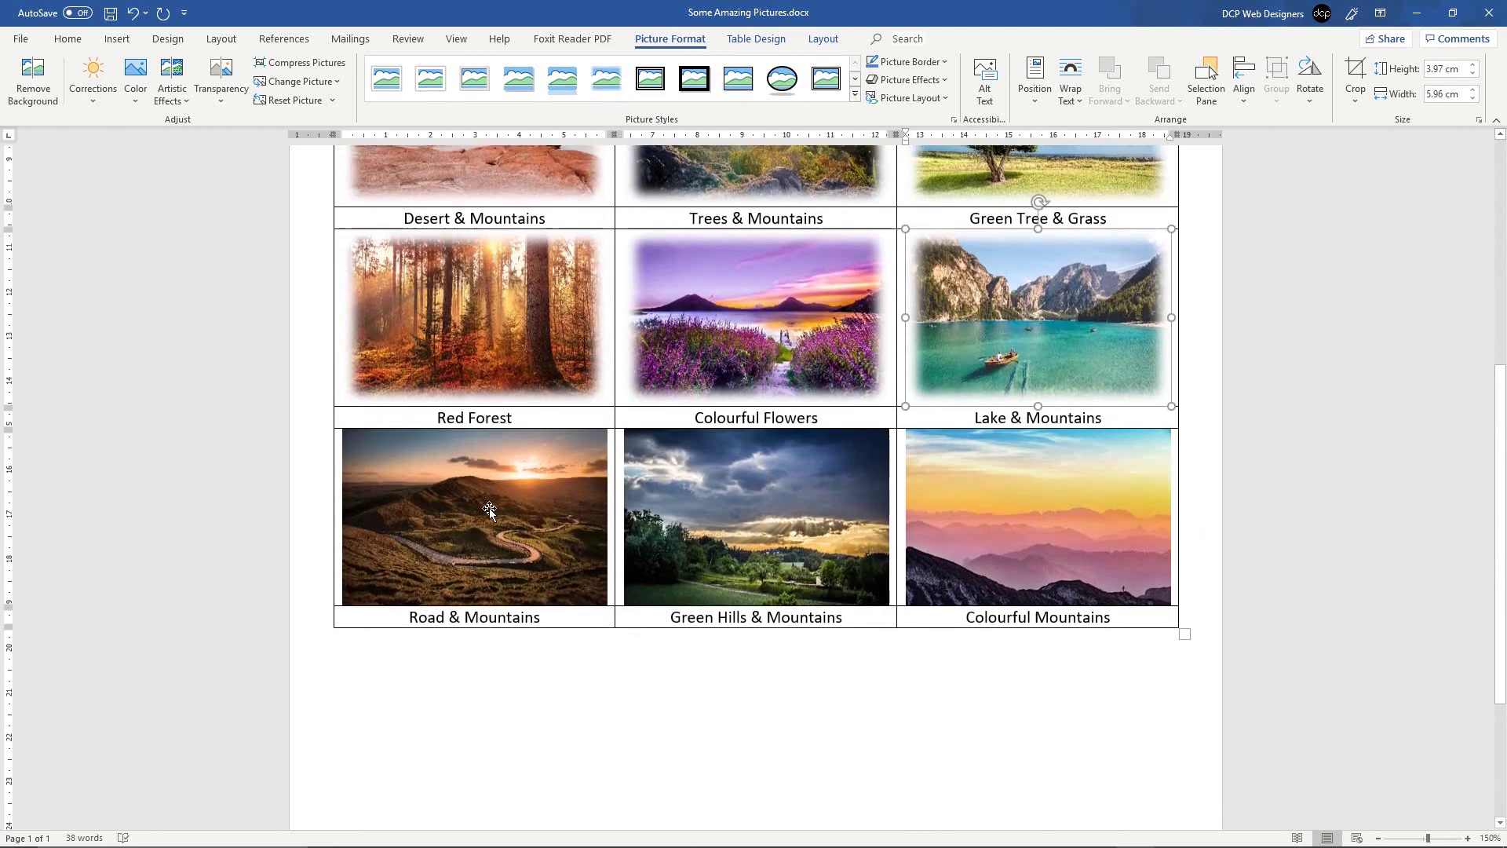
pyautogui.click(488, 507)
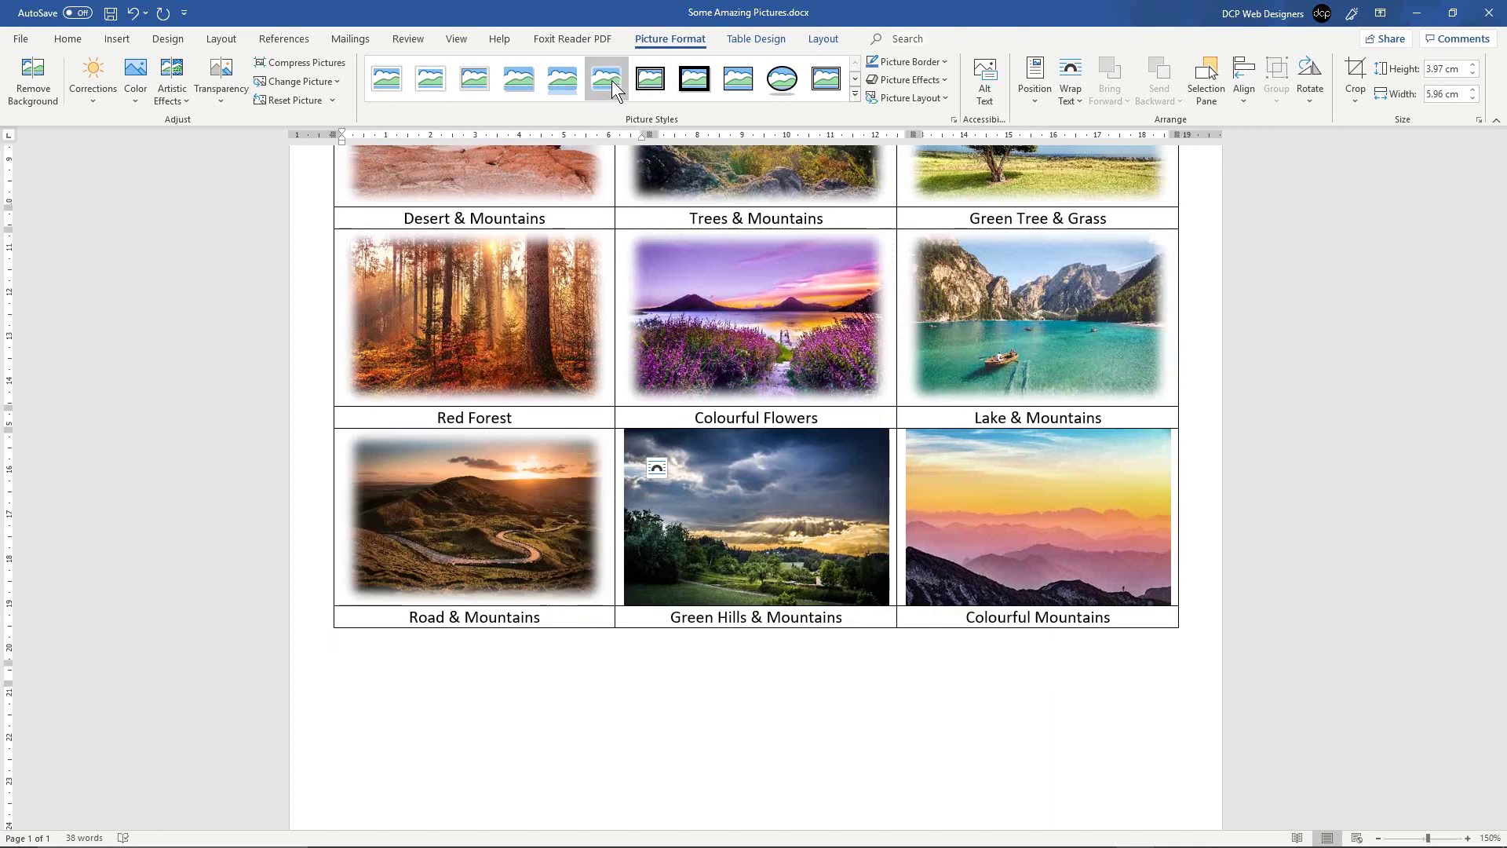
pyautogui.click(610, 79)
pyautogui.click(751, 479)
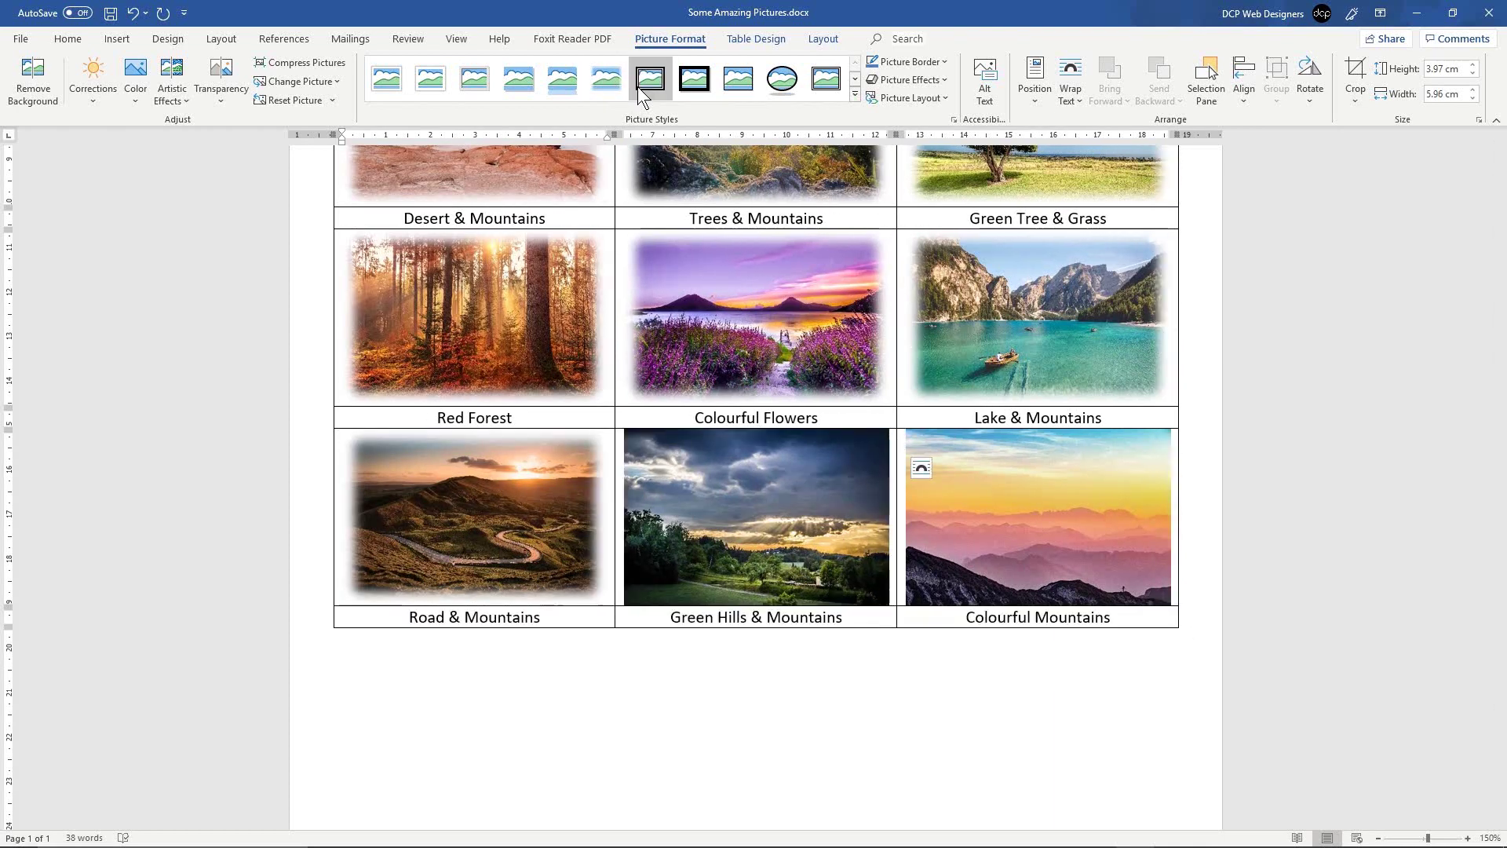
pyautogui.click(619, 79)
pyautogui.click(1039, 478)
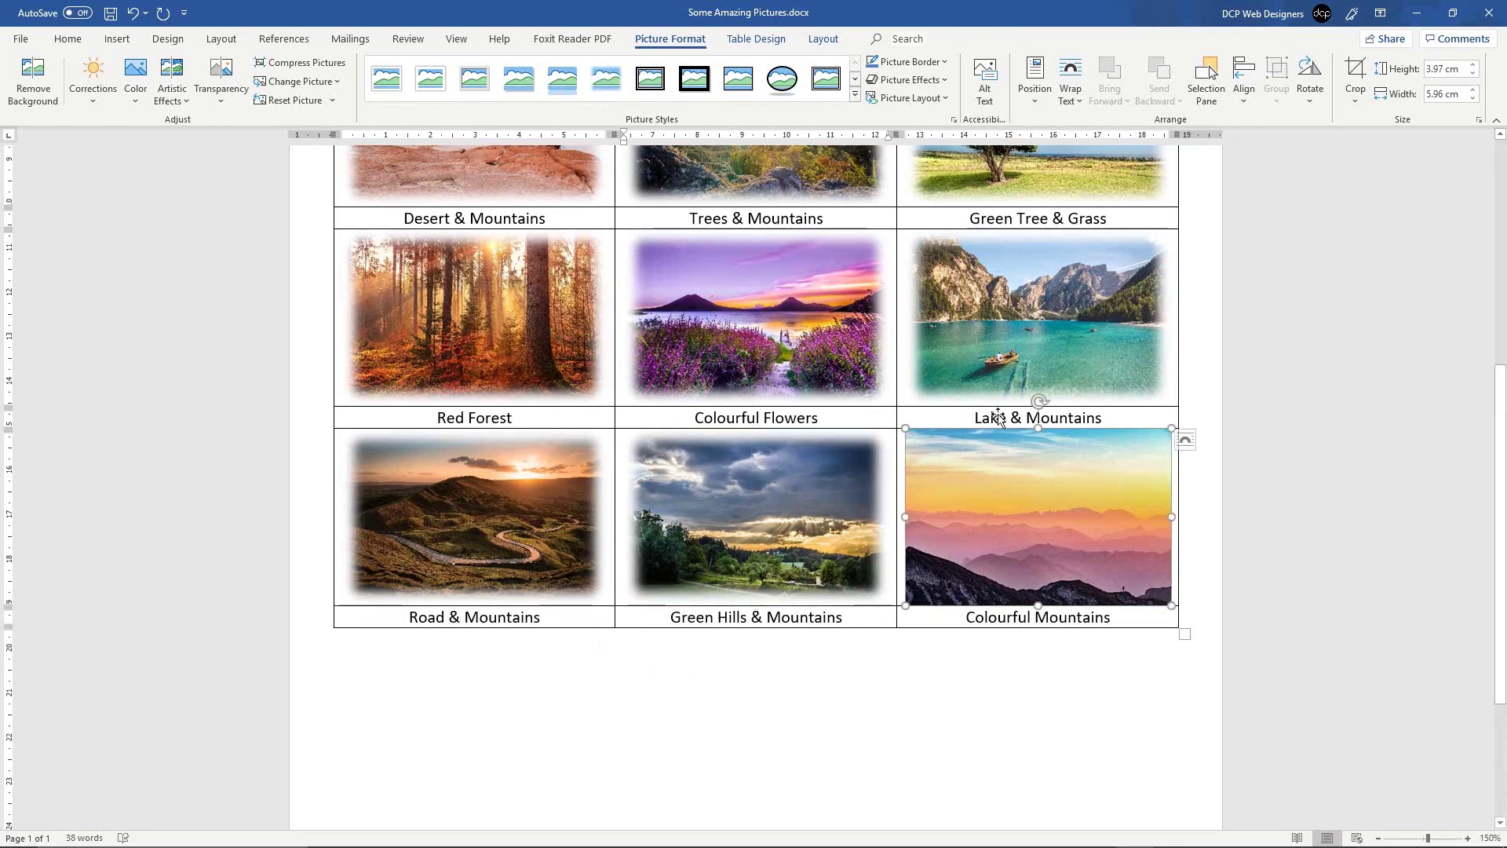
pyautogui.click(615, 93)
# Step: Save the document and select the first caption row
pyautogui.hotkey('ctrl', 's')
pyautogui.scroll(5, 686, 526)
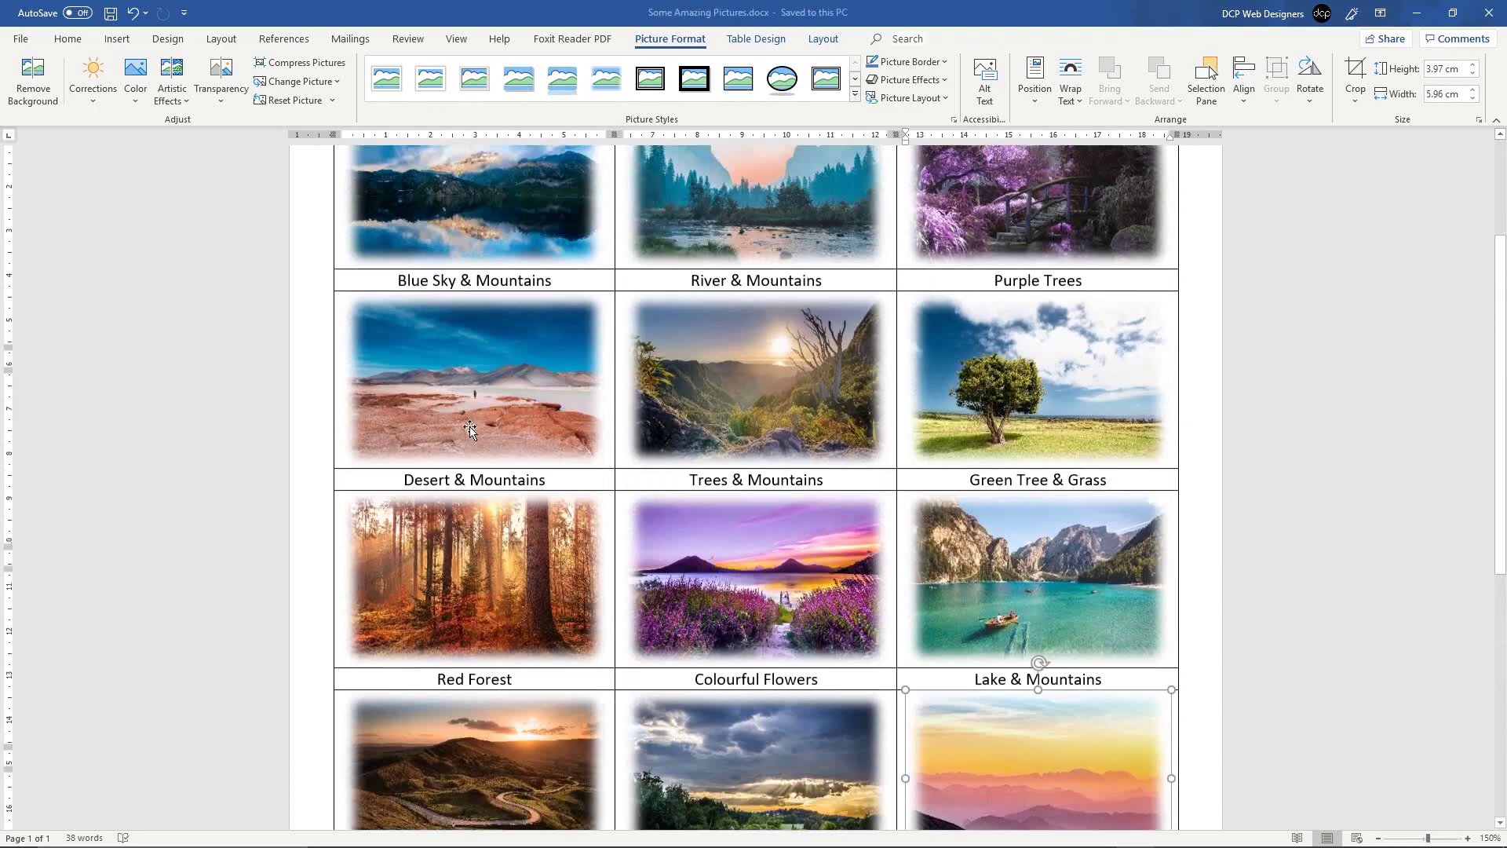
pyautogui.click(296, 421)
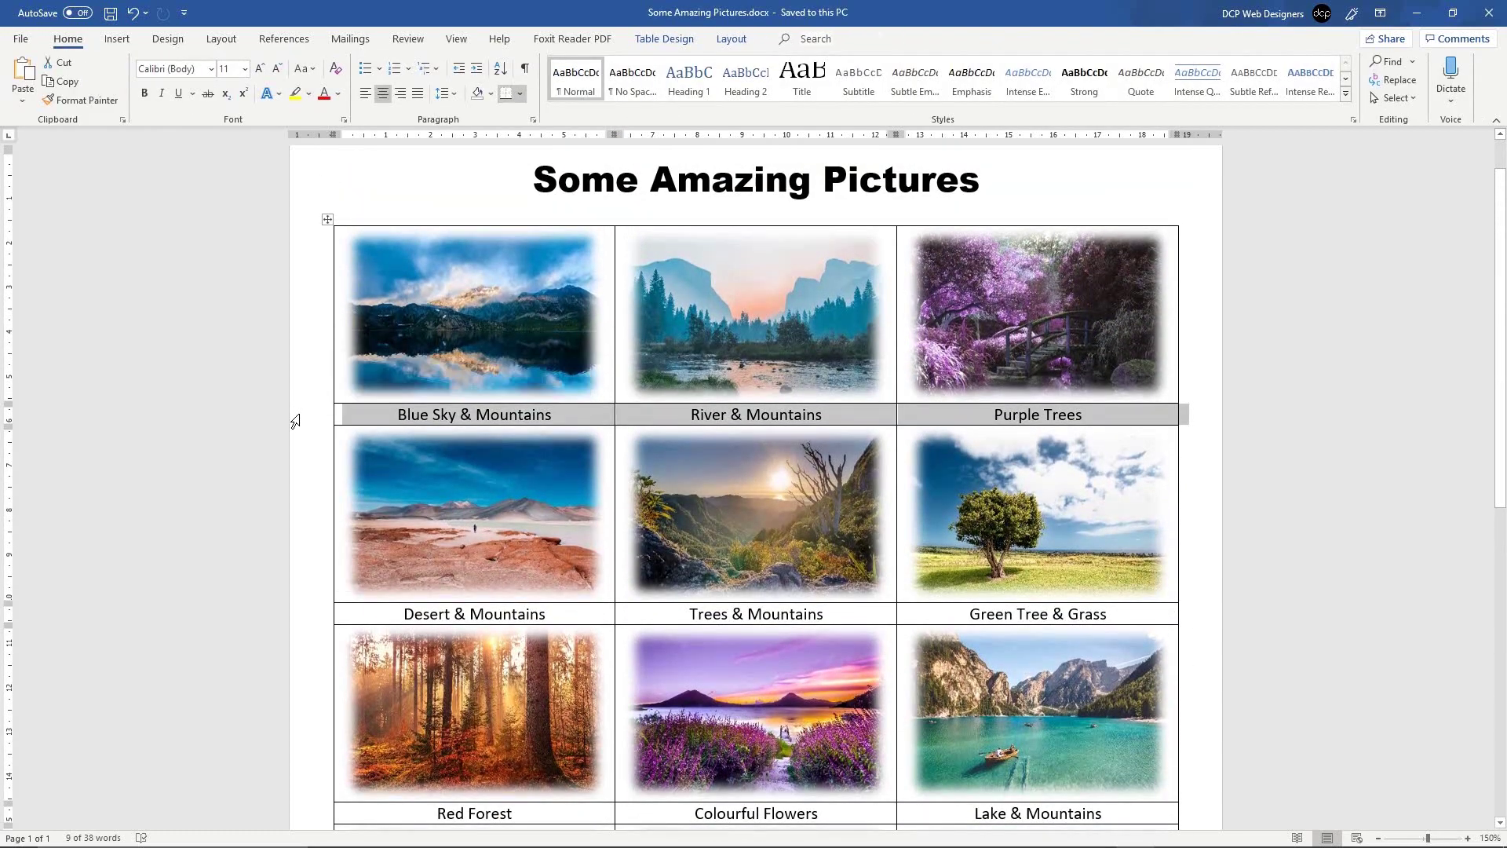
# Step: Make the first, second, Red Forest and last caption rows bold
pyautogui.hotkey('ctrl', 'b')
pyautogui.click(306, 614)
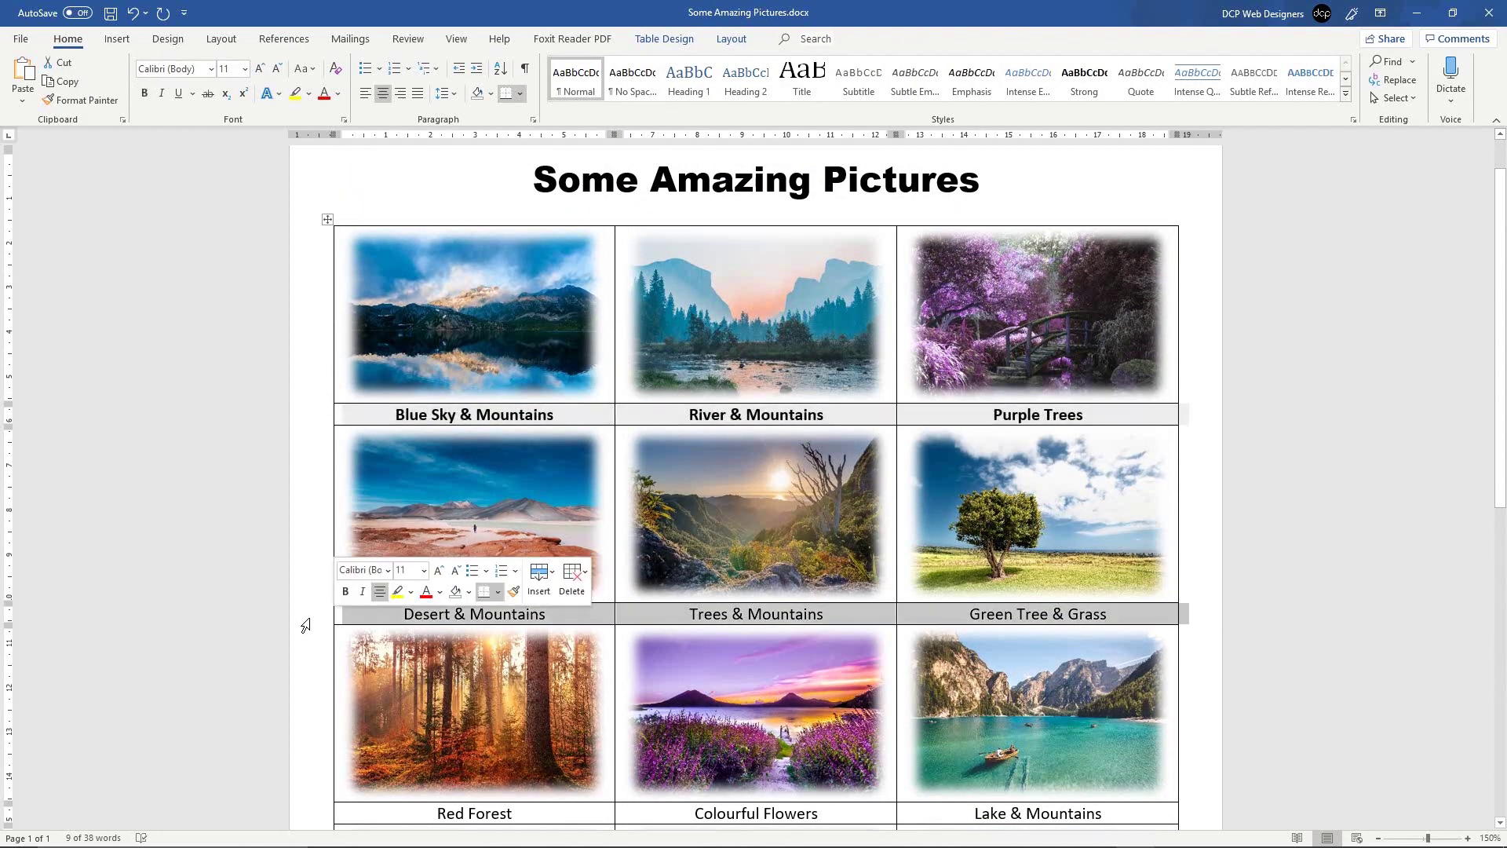
pyautogui.hotkey('ctrl', 'b')
pyautogui.scroll(-5, 305, 620)
pyautogui.click(305, 535)
pyautogui.hotkey('ctrl', 'b')
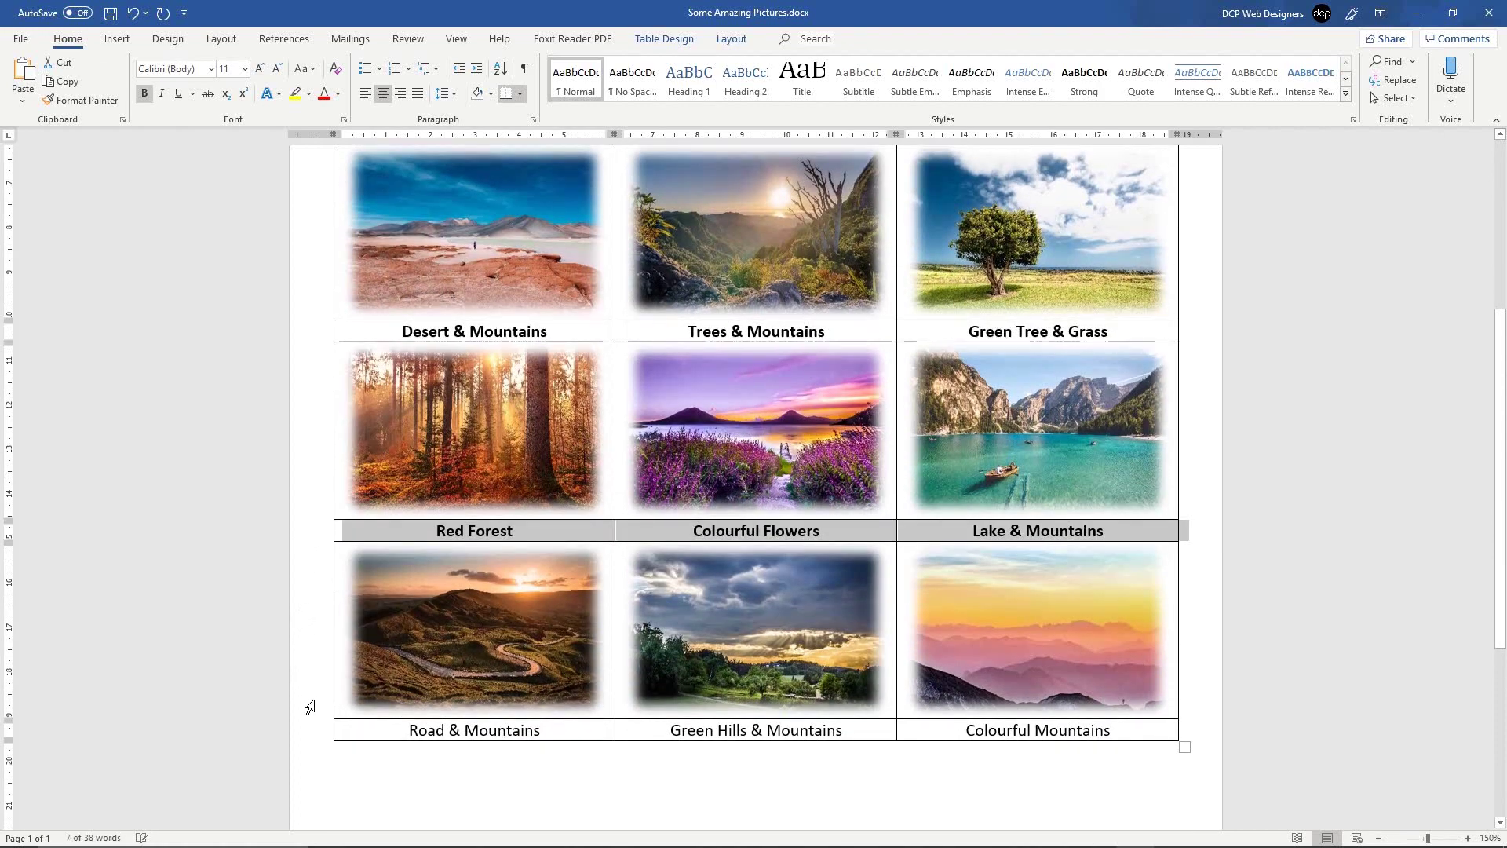
pyautogui.click(308, 730)
pyautogui.hotkey('ctrl', 'b')
# Step: Save the document with the bold captions
pyautogui.hotkey('ctrl', 's')
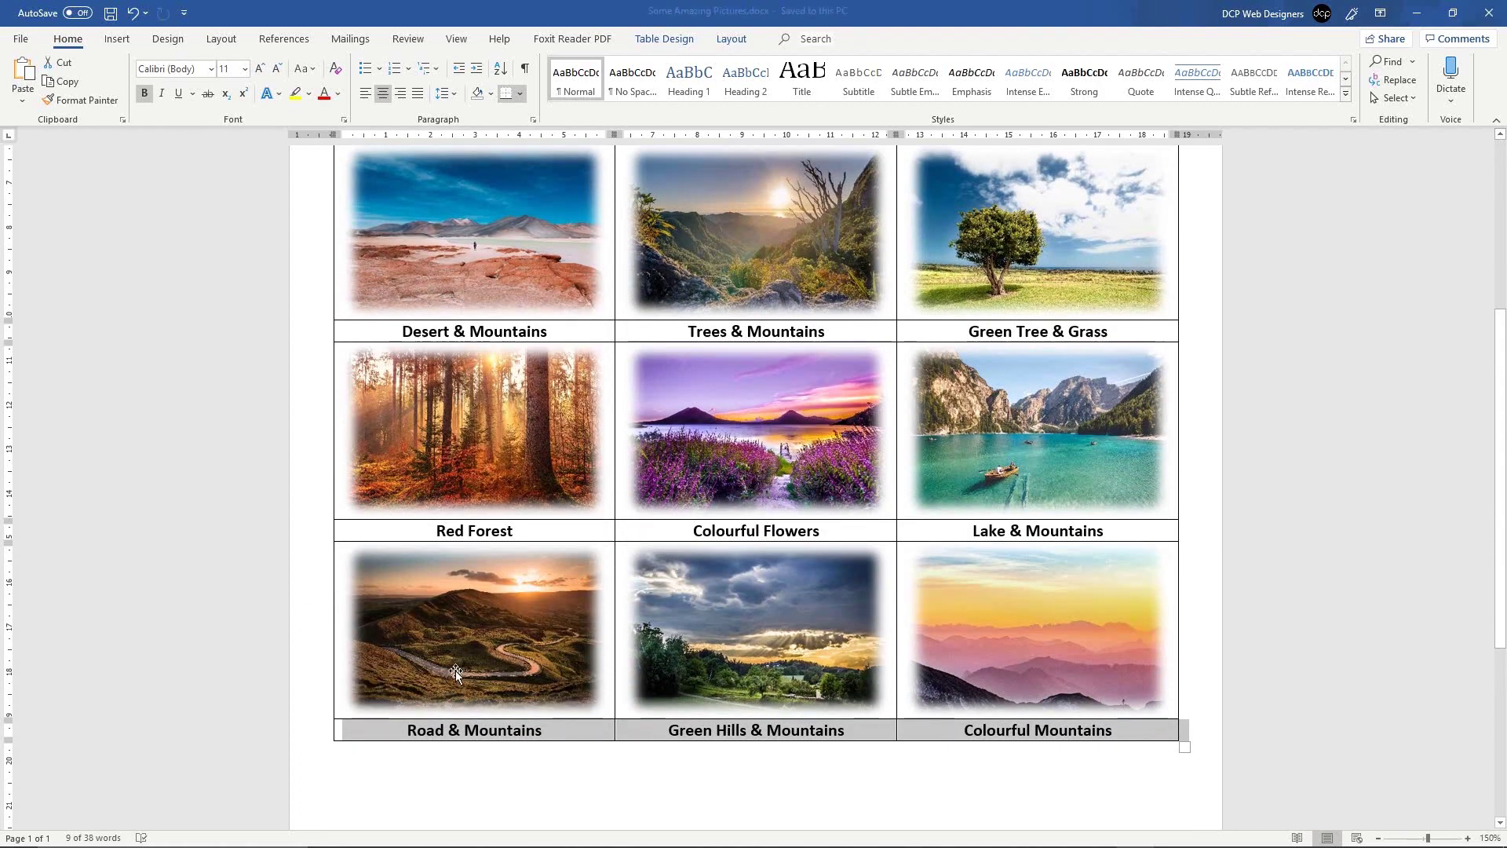
pyautogui.scroll(2, 468, 520)
pyautogui.scroll(3, 469, 520)
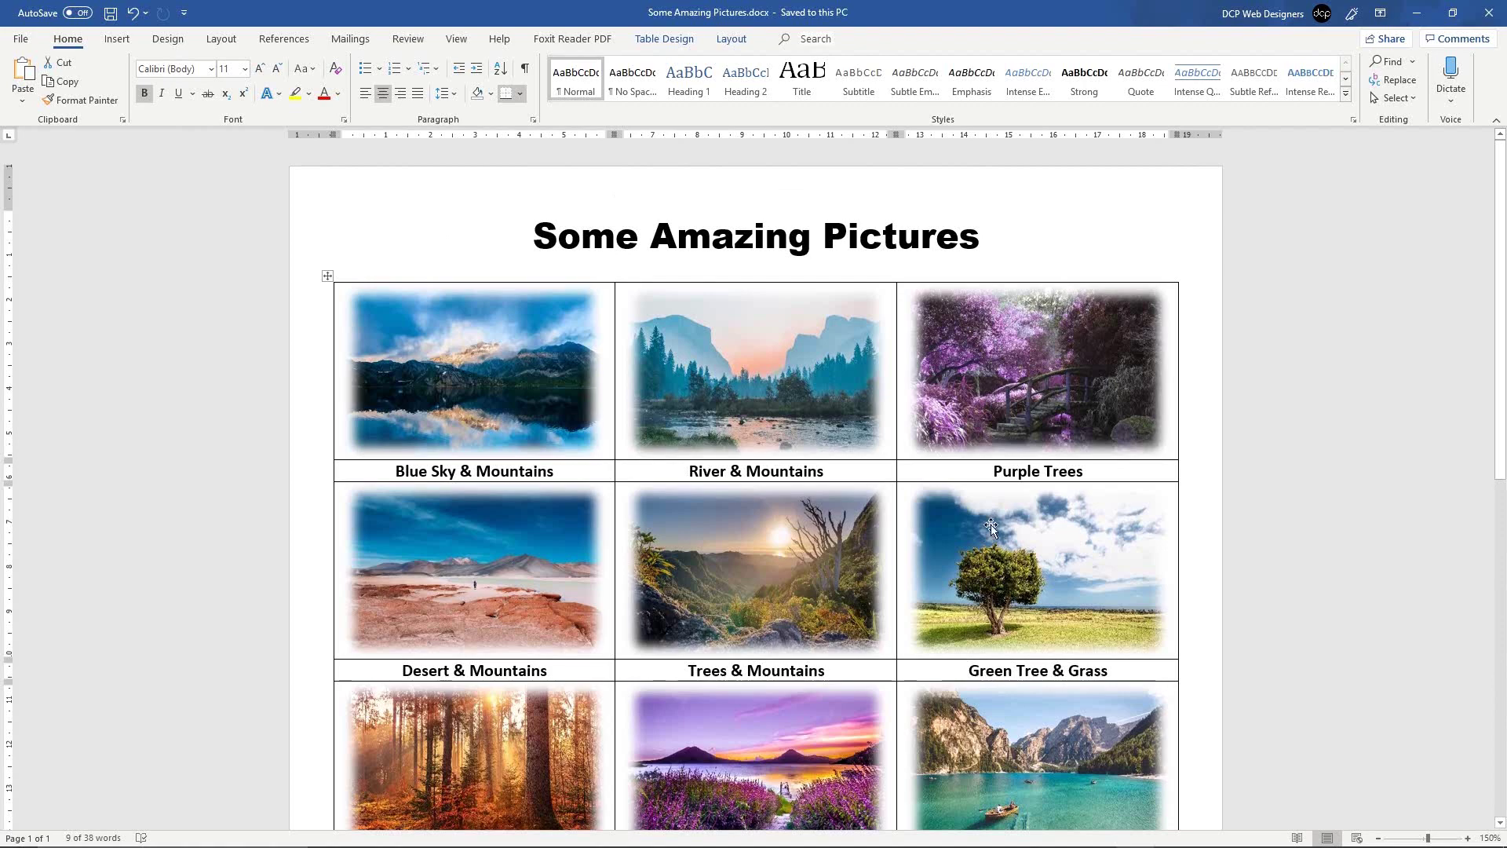
pyautogui.scroll(-7, 803, 518)
pyautogui.scroll(6, 802, 518)
pyautogui.scroll(2, 803, 512)
# Step: Set the picture table to No Border and open the page footer for editing
pyautogui.click(326, 275)
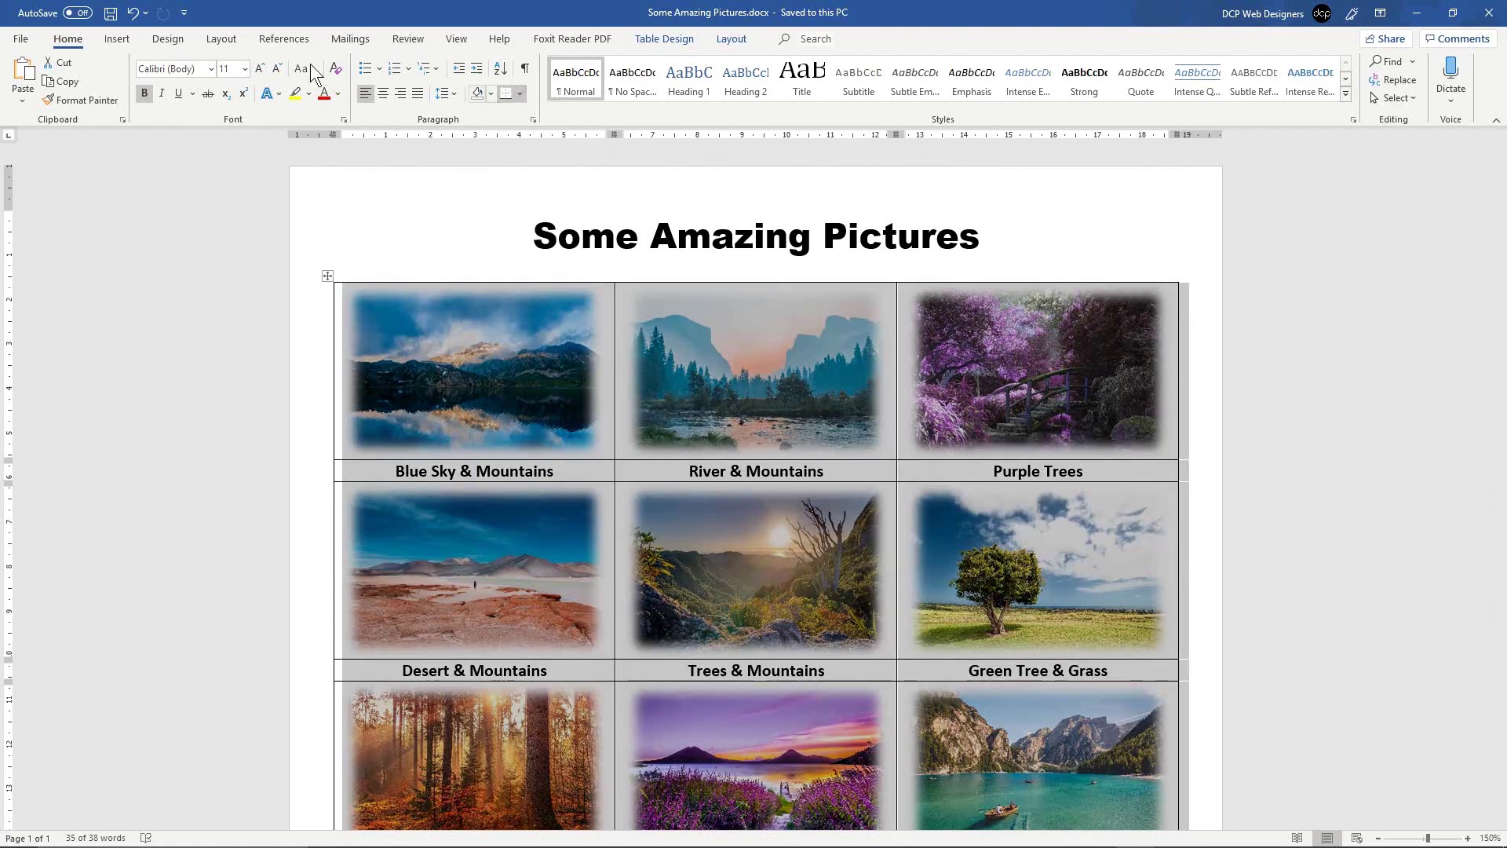
pyautogui.click(520, 94)
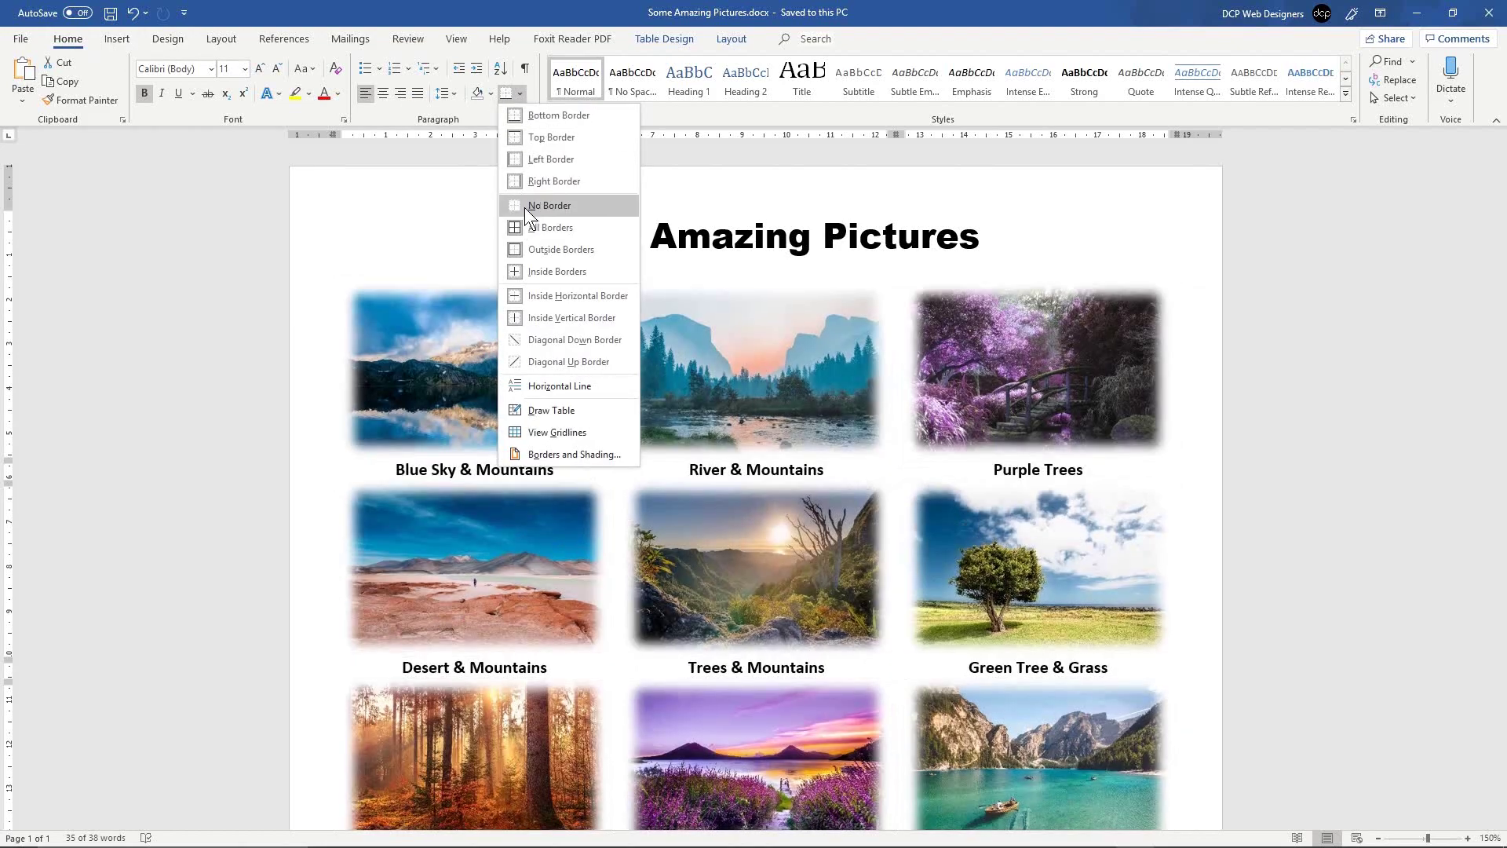
pyautogui.click(524, 208)
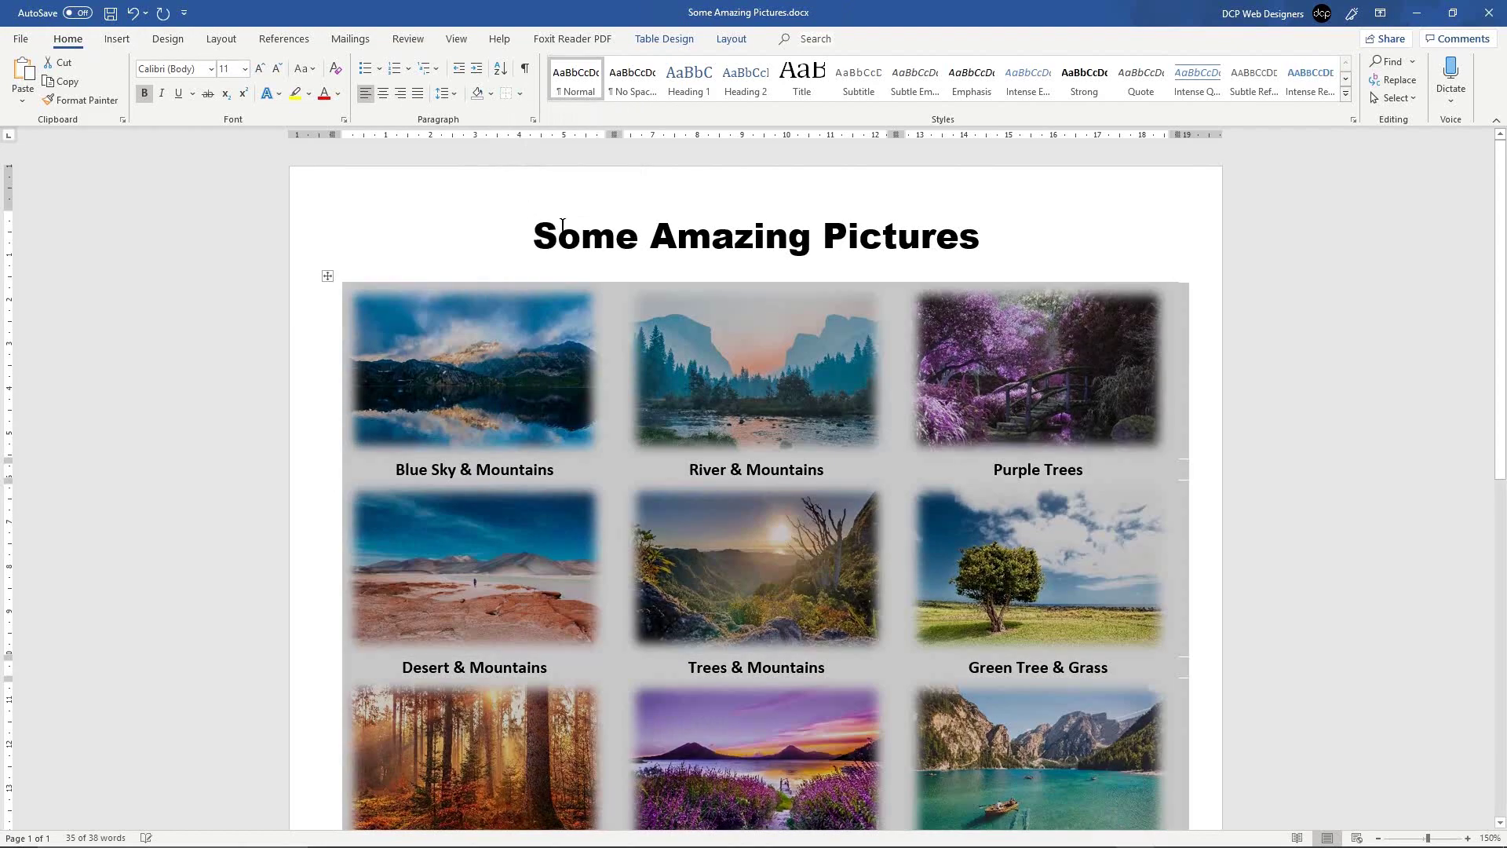
pyautogui.click(647, 246)
pyautogui.scroll(-10, 680, 522)
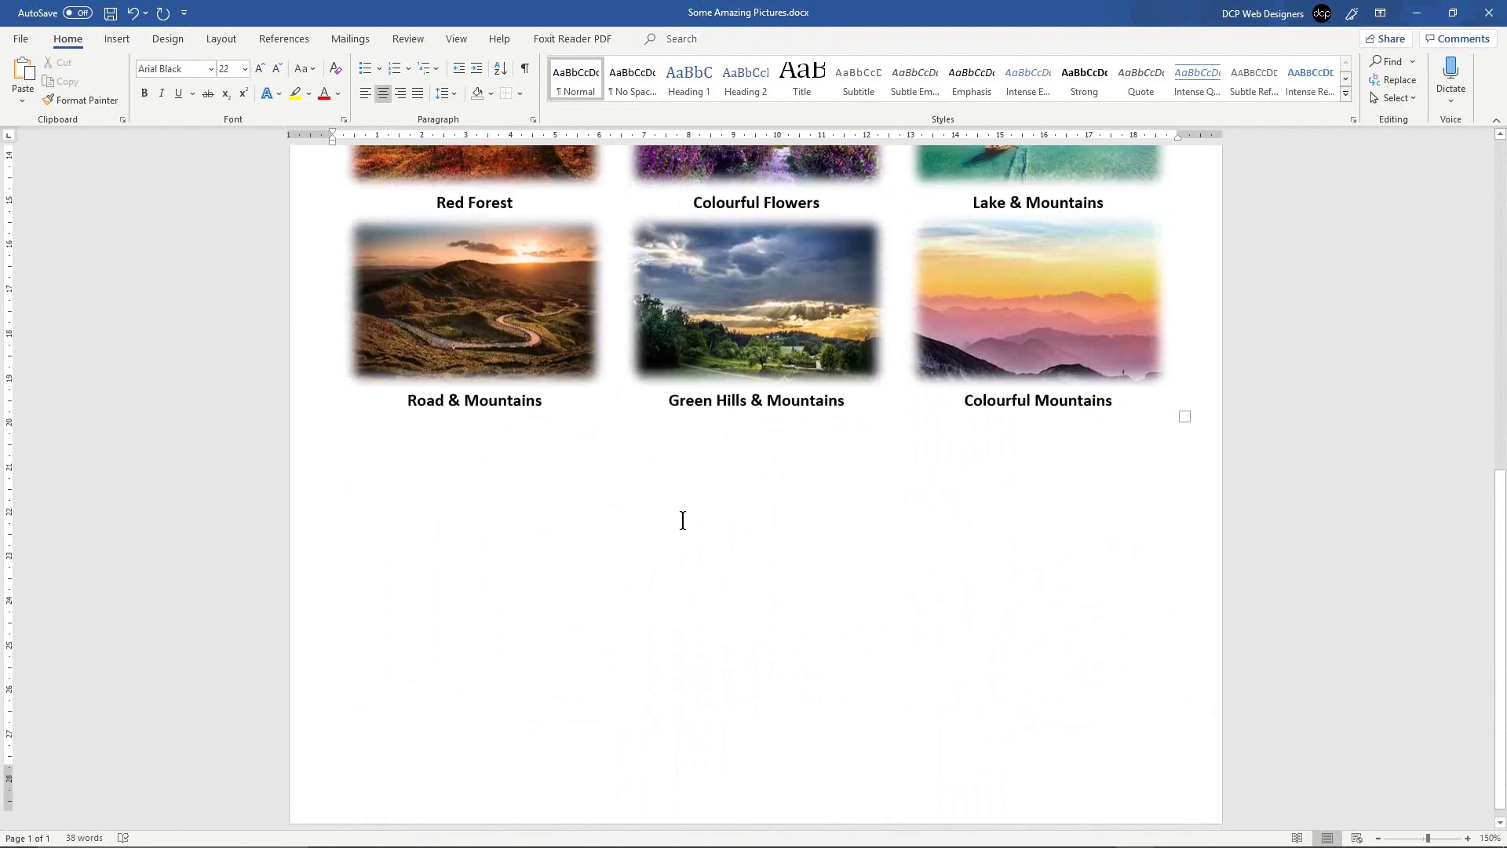
pyautogui.doubleClick(771, 779)
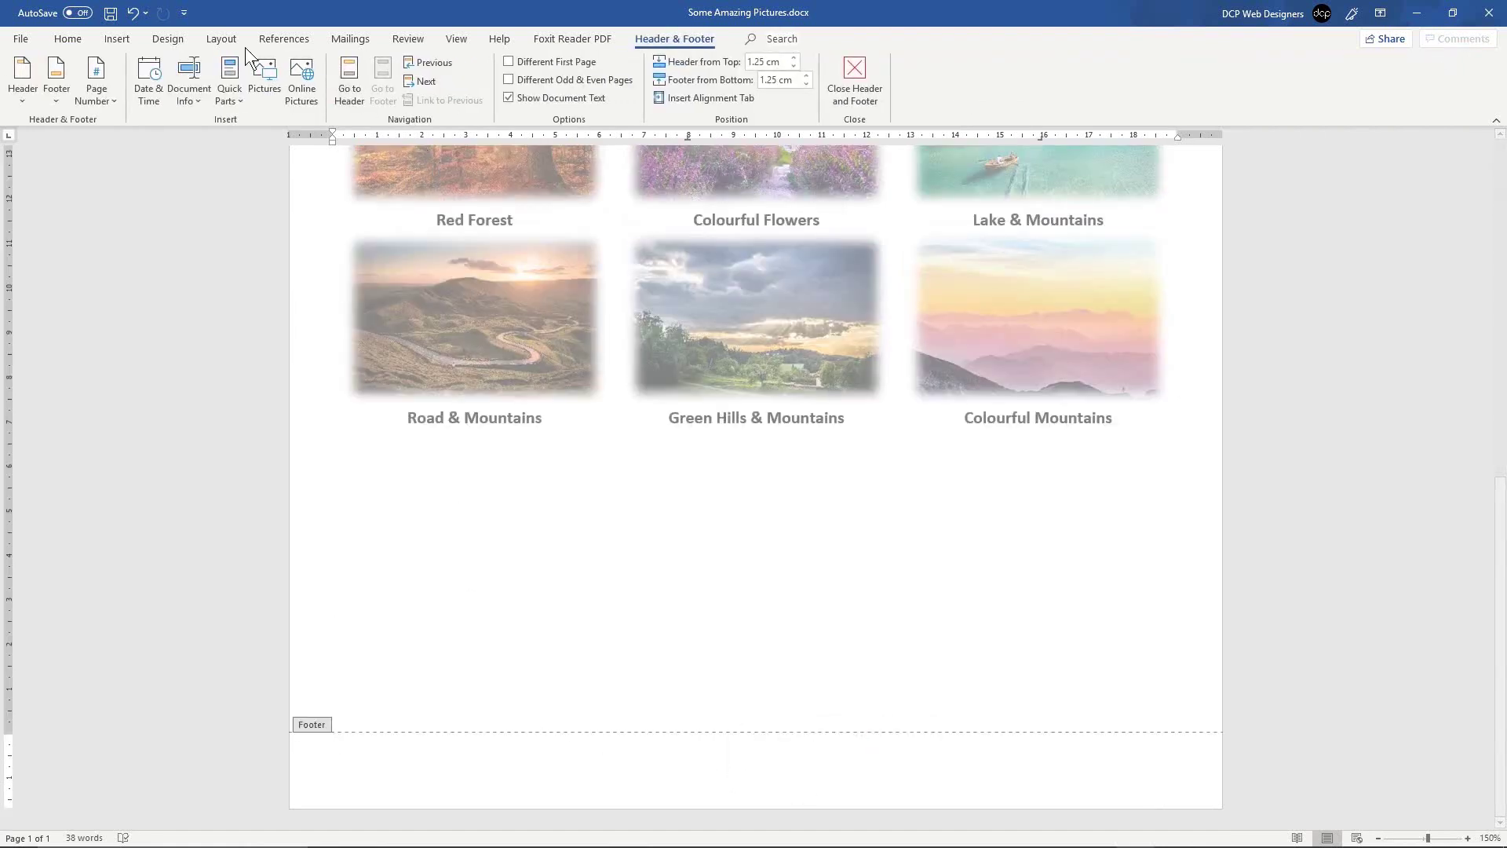
pyautogui.click(68, 40)
pyautogui.click(384, 91)
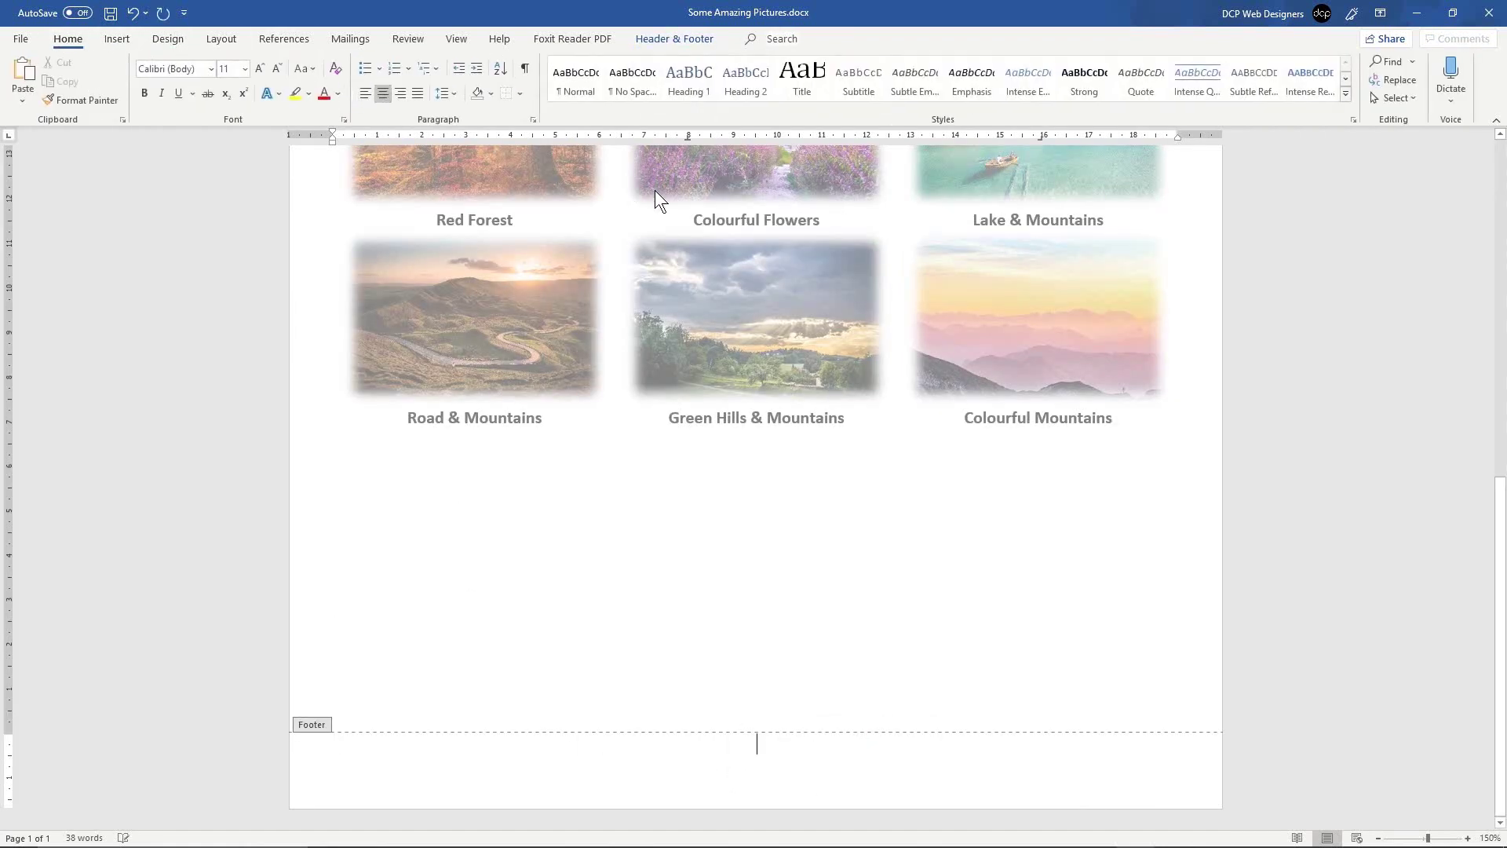
pyautogui.write('www.dcpweb.co.uk')
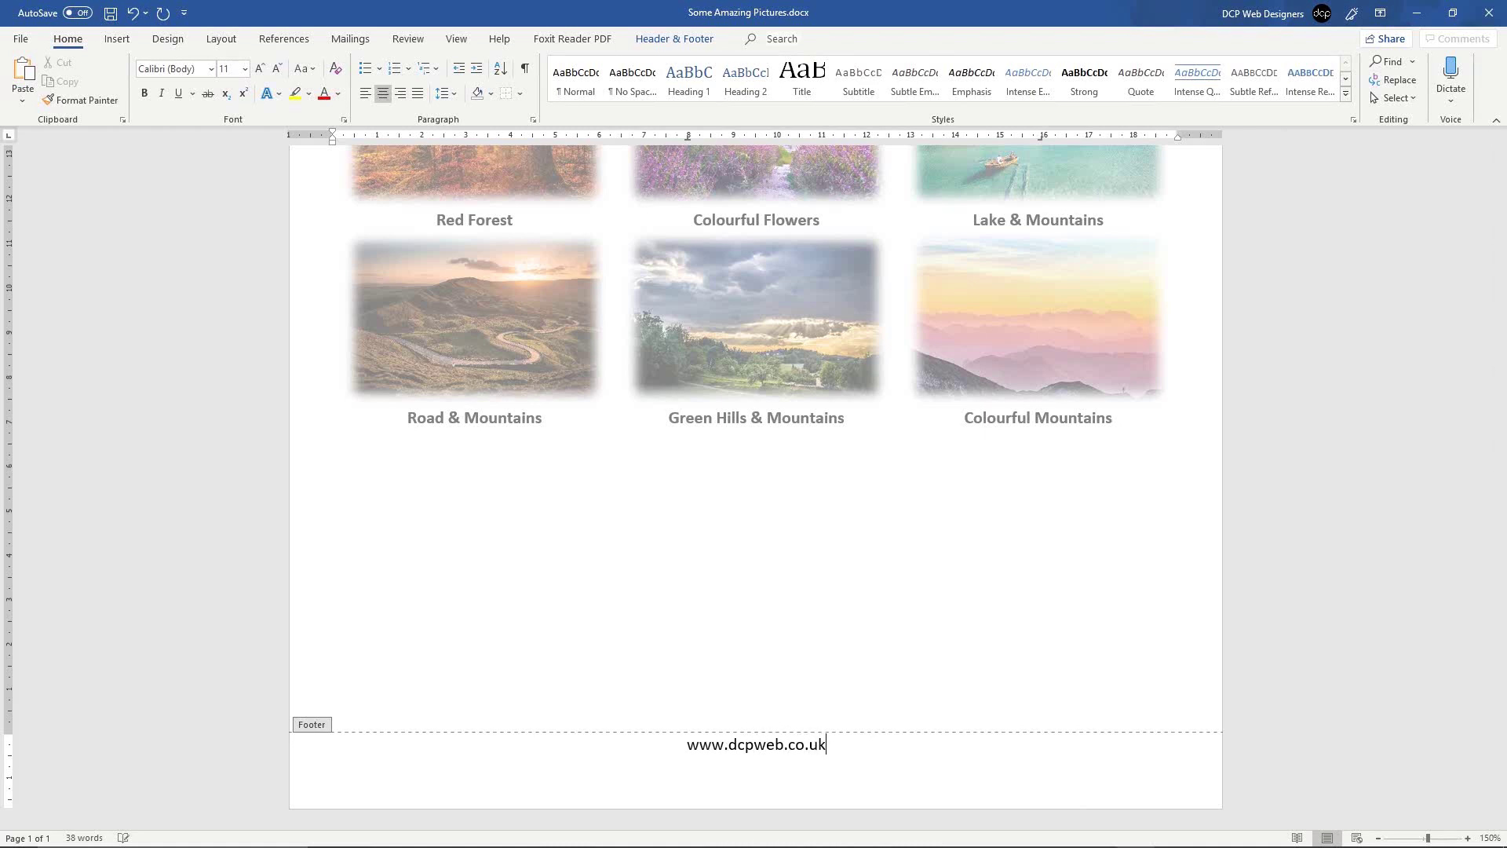
pyautogui.press('Return')
pyautogui.hotkey('ctrl', 'z')
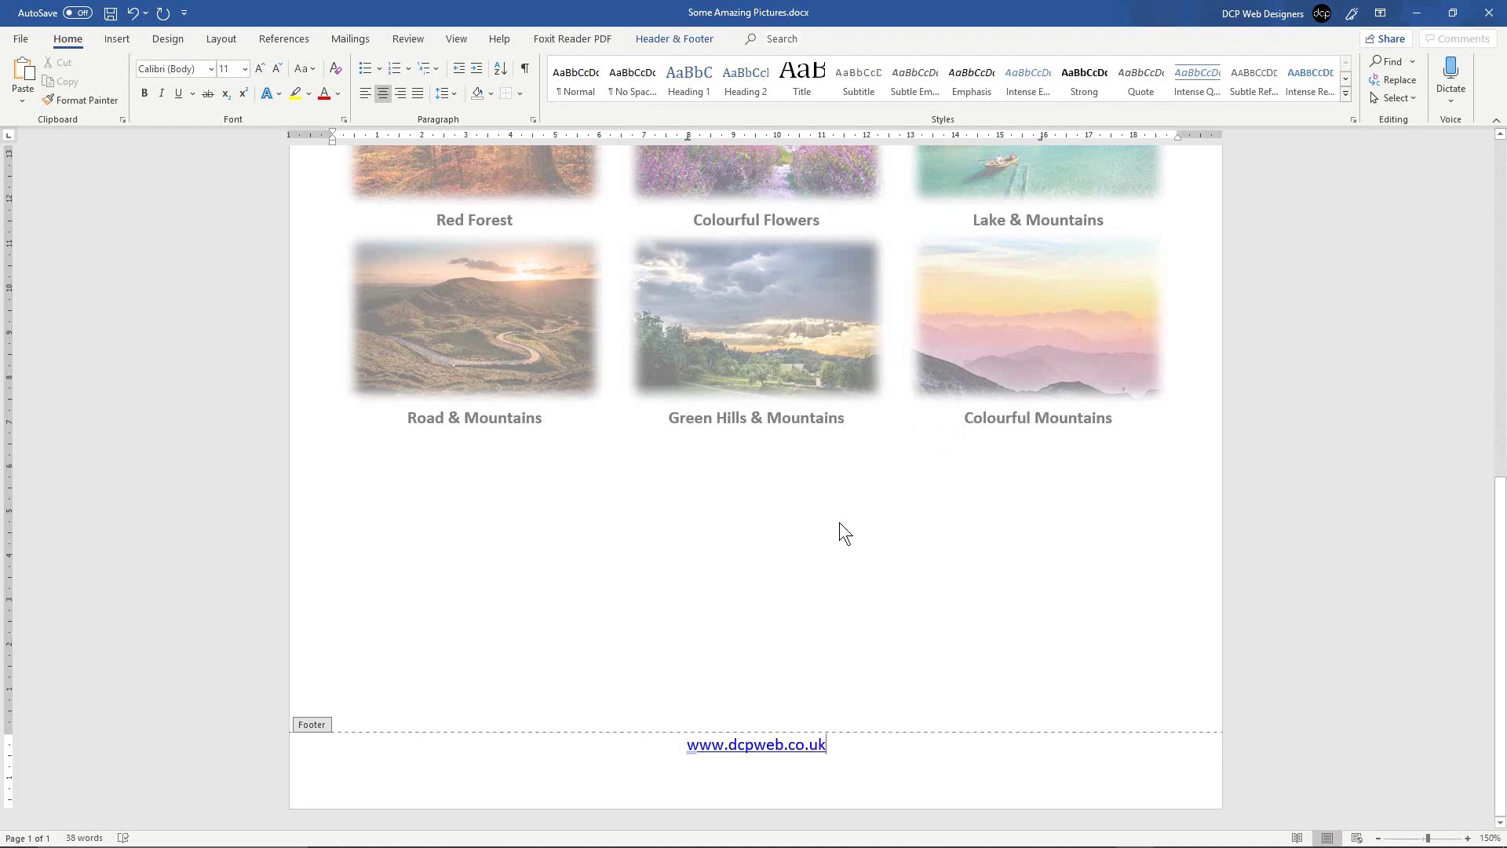
pyautogui.doubleClick(802, 576)
# Step: Review the borderless photo grid and footer, then save Some Amazing Pictures.docx
pyautogui.scroll(6, 676, 483)
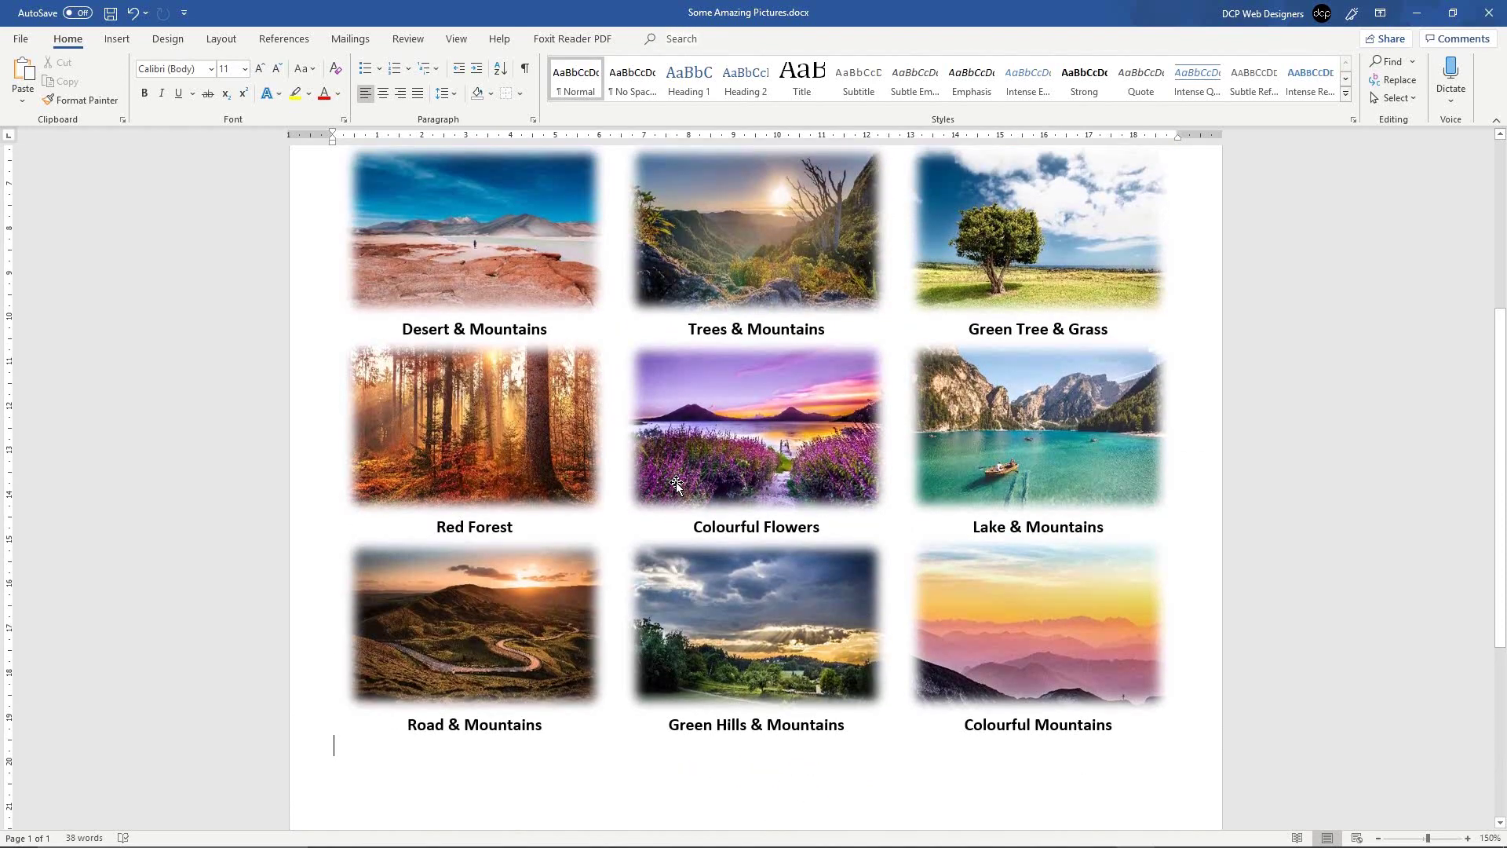
pyautogui.scroll(-5, 461, 492)
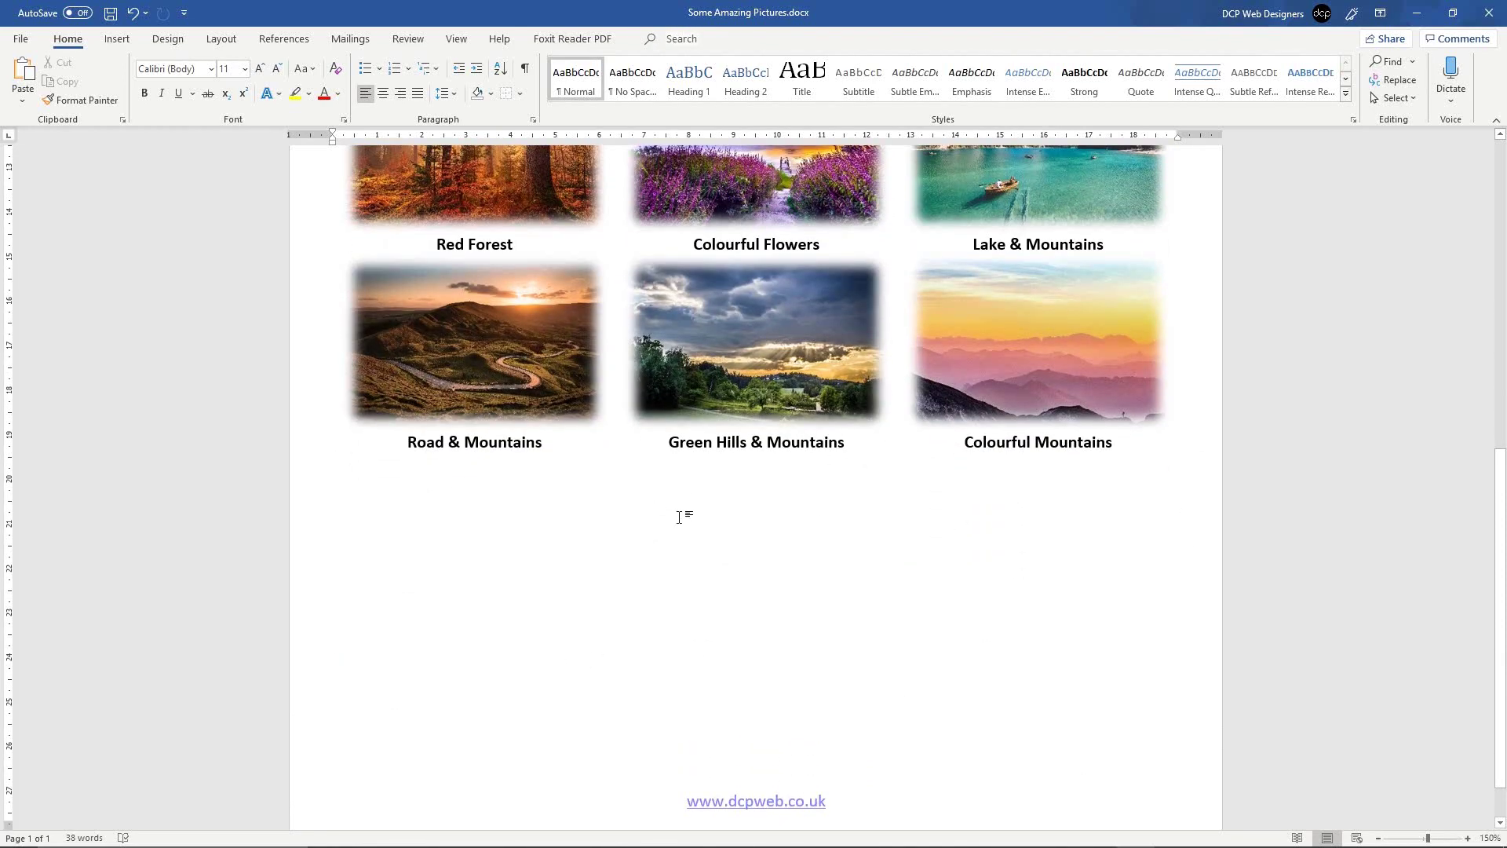
pyautogui.scroll(6, 680, 517)
pyautogui.scroll(1, 680, 516)
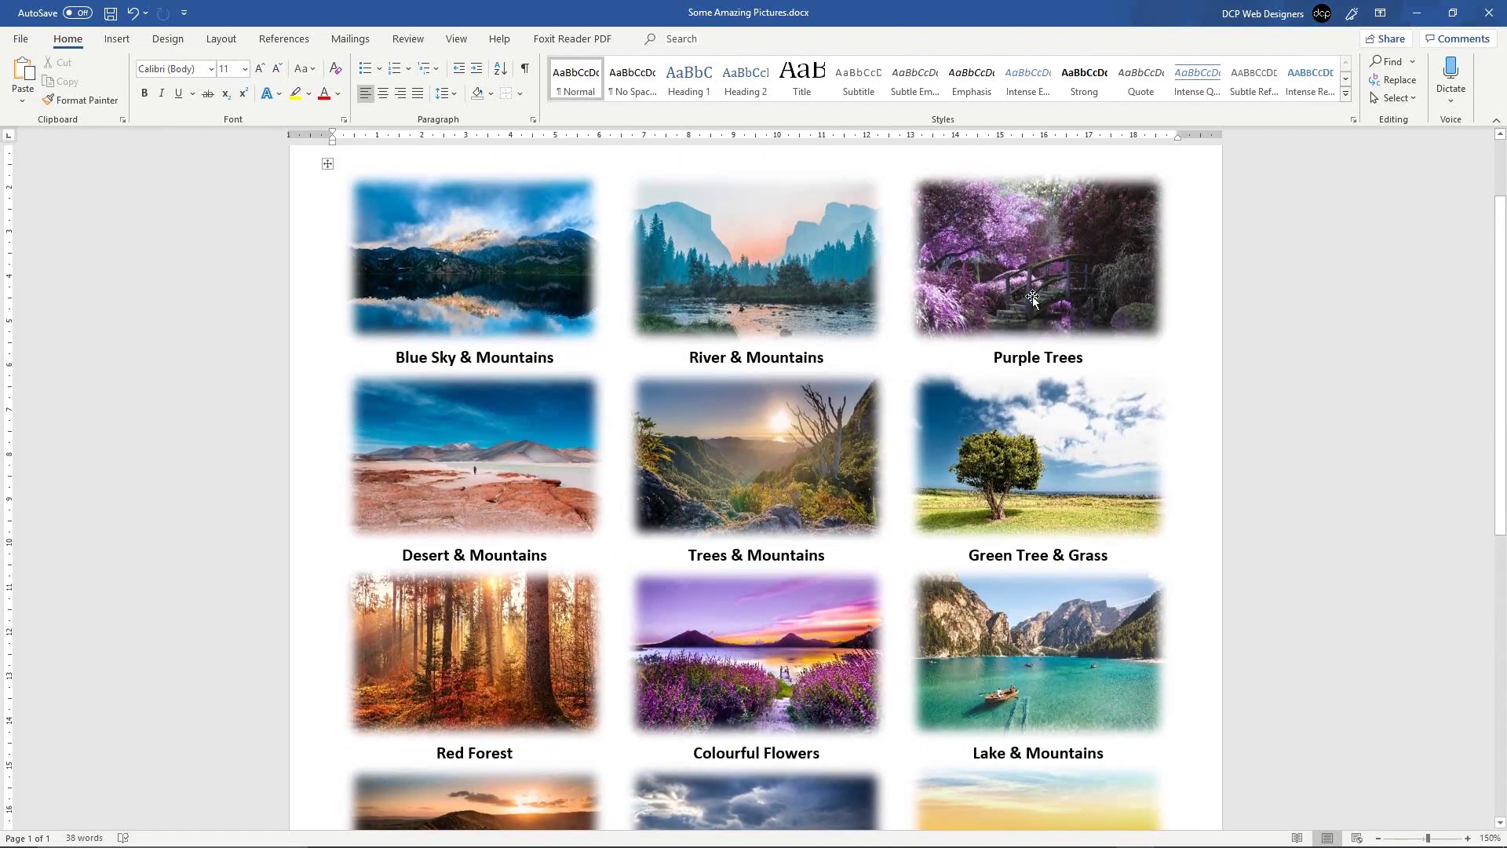
pyautogui.scroll(-7, 683, 673)
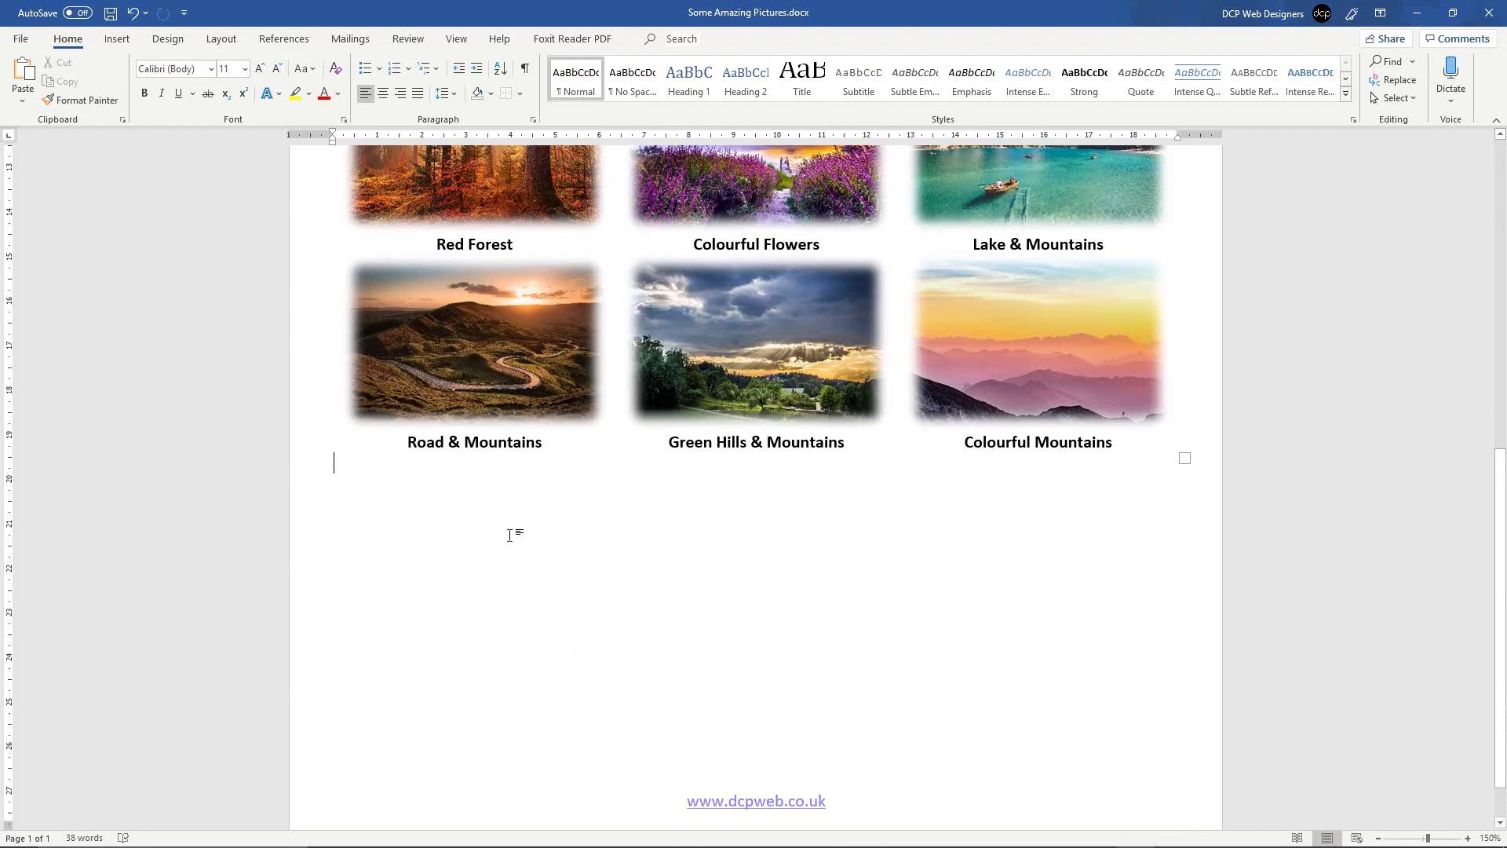
pyautogui.scroll(3, 730, 471)
pyautogui.scroll(4, 724, 380)
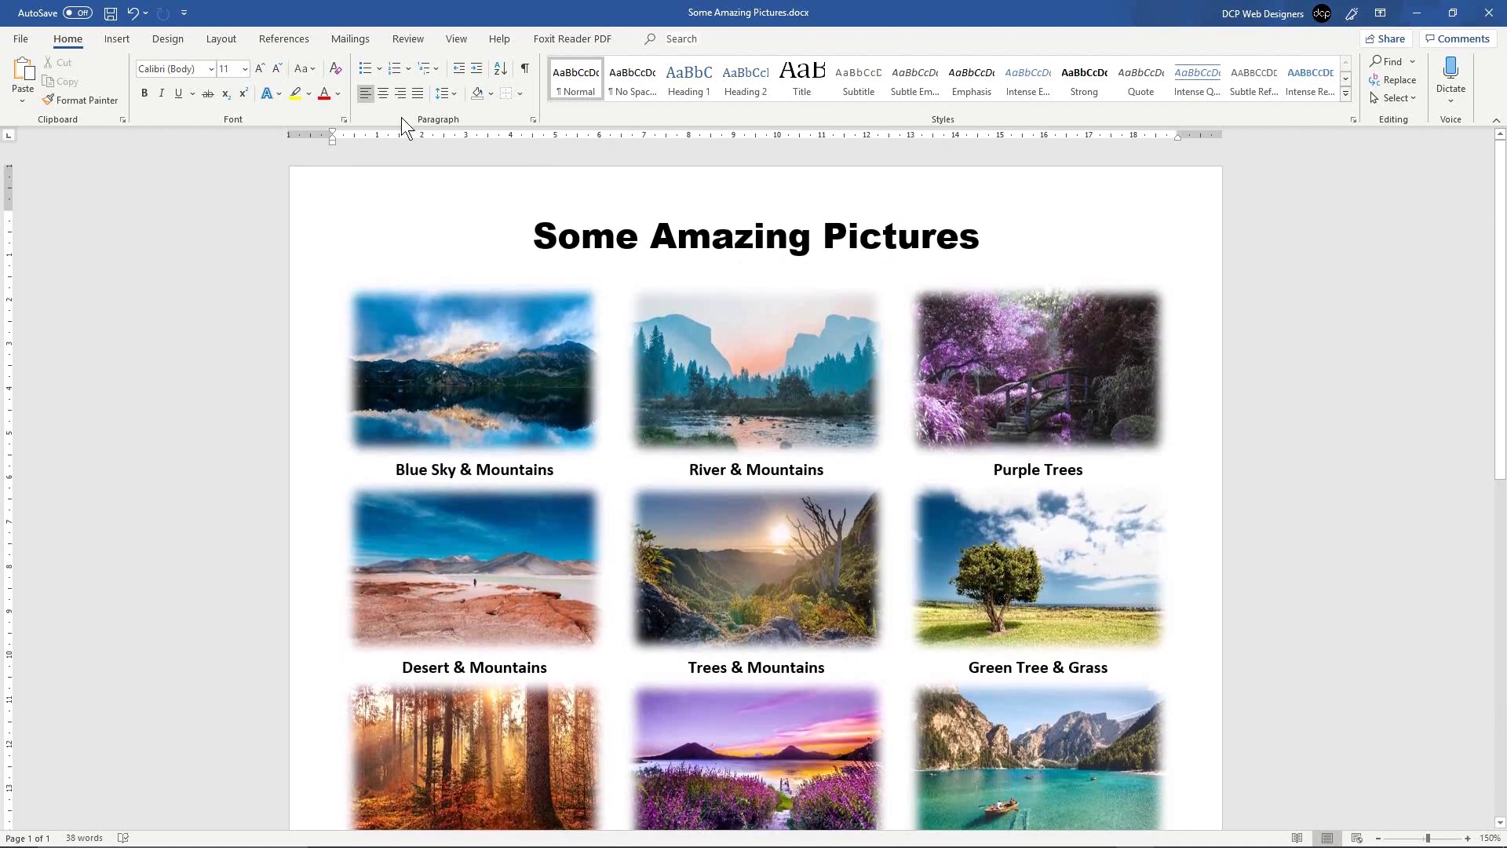
pyautogui.click(109, 14)
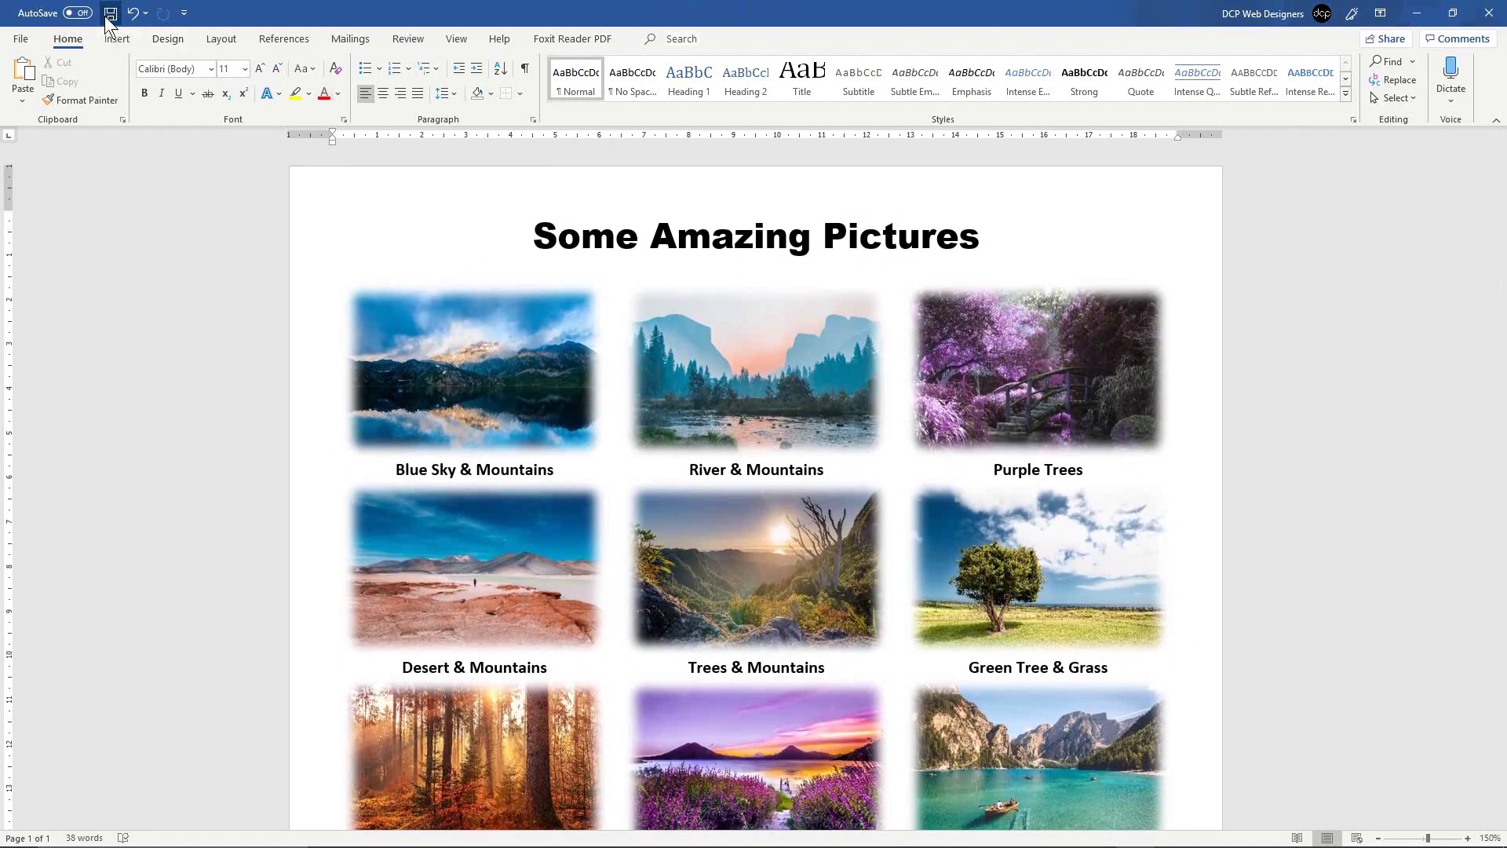
# Step: Save the document as Some Amazing Pictures.pdf using the PDF (*.pdf) file type
pyautogui.click(22, 43)
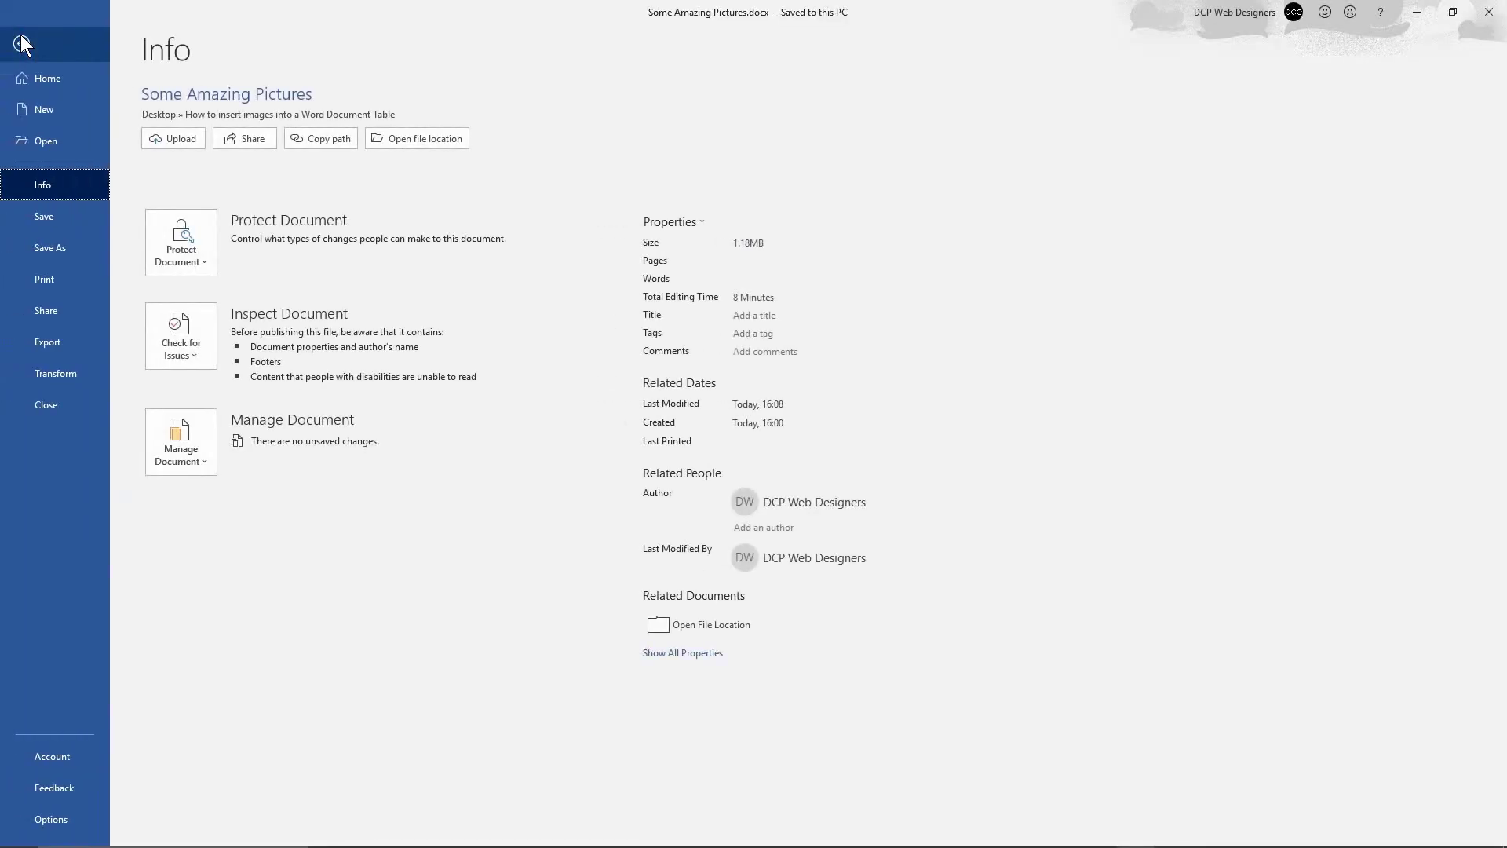
pyautogui.click(41, 250)
pyautogui.click(516, 139)
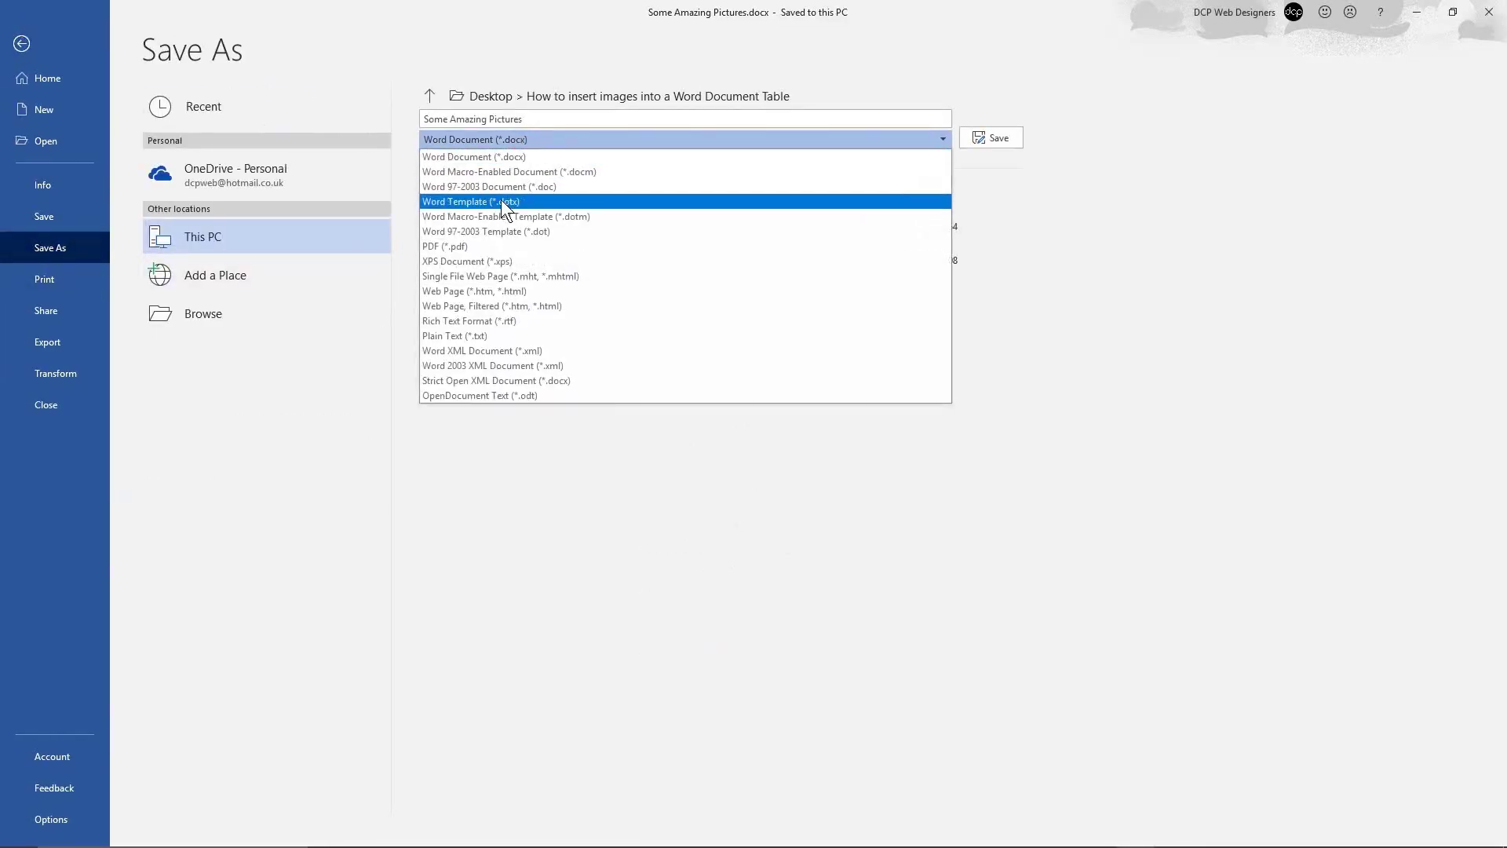
pyautogui.click(493, 248)
pyautogui.click(998, 140)
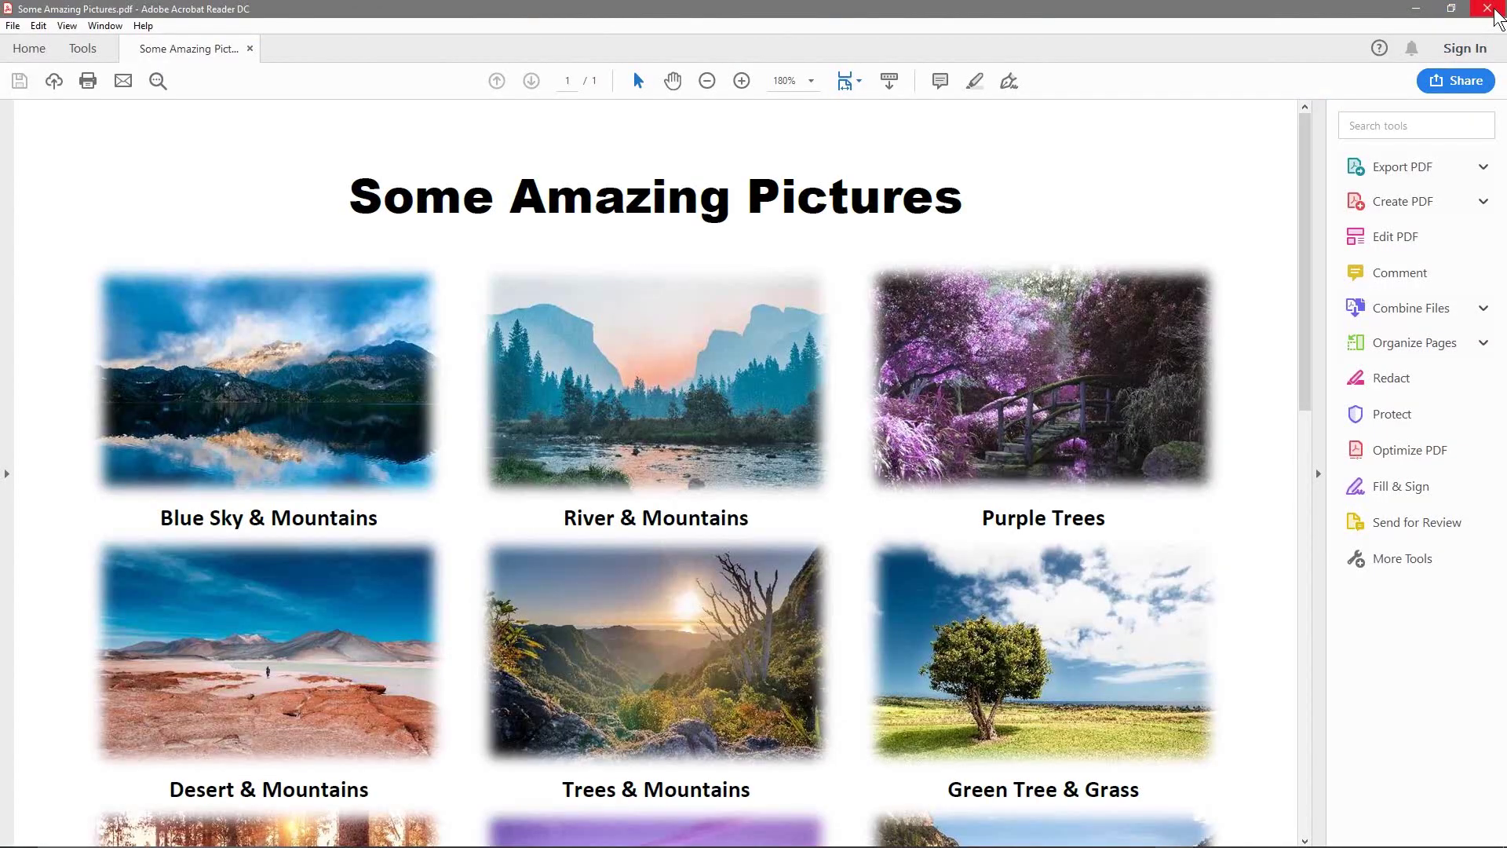
# Step: Close Acrobat and Word, then open Some Amazing Pictures.pdf from the folder
pyautogui.click(1490, 13)
pyautogui.click(1488, 16)
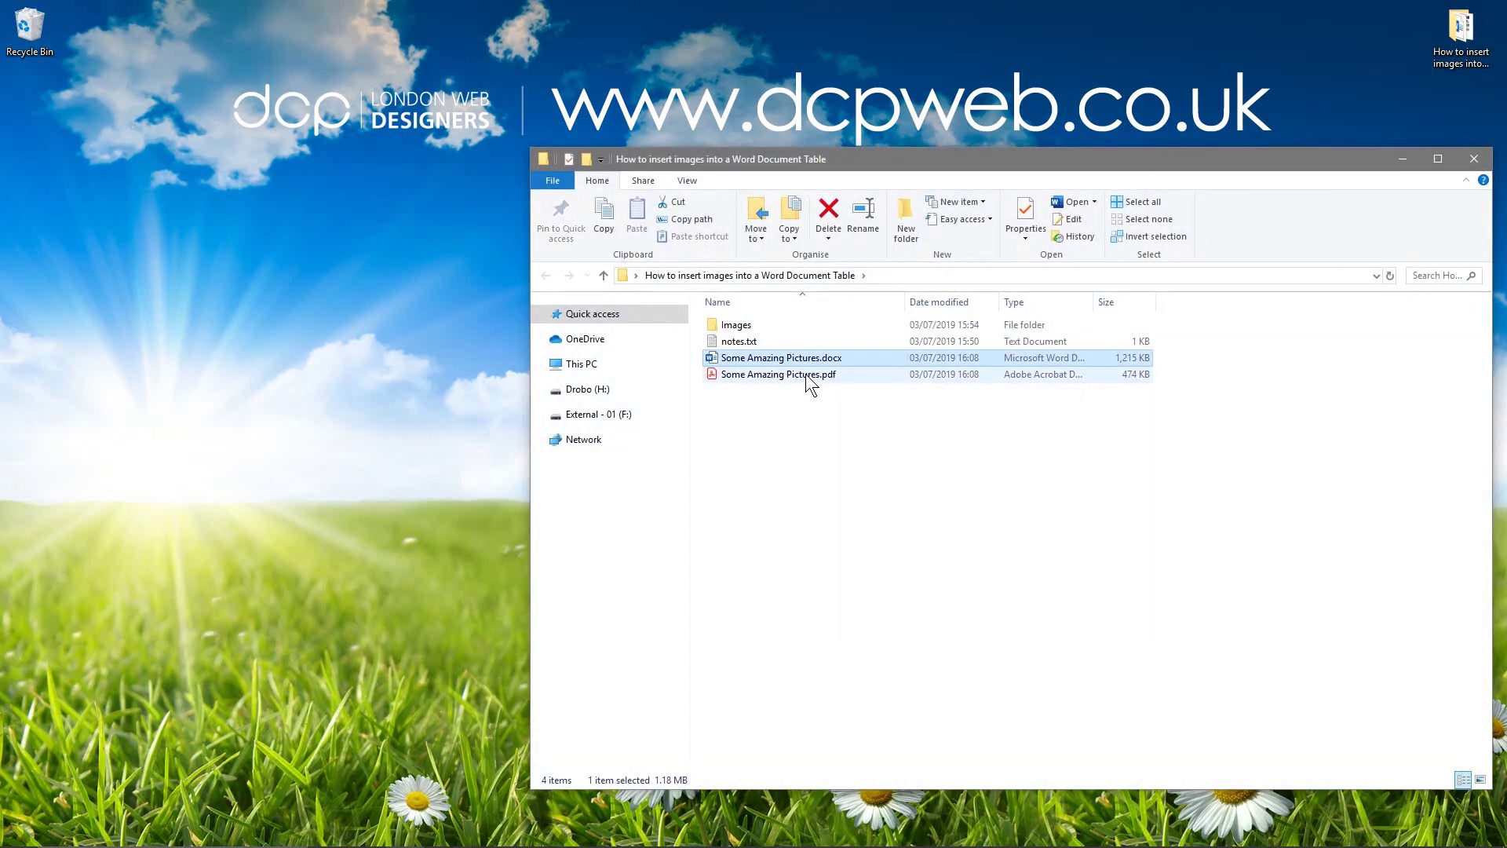
pyautogui.doubleClick(796, 374)
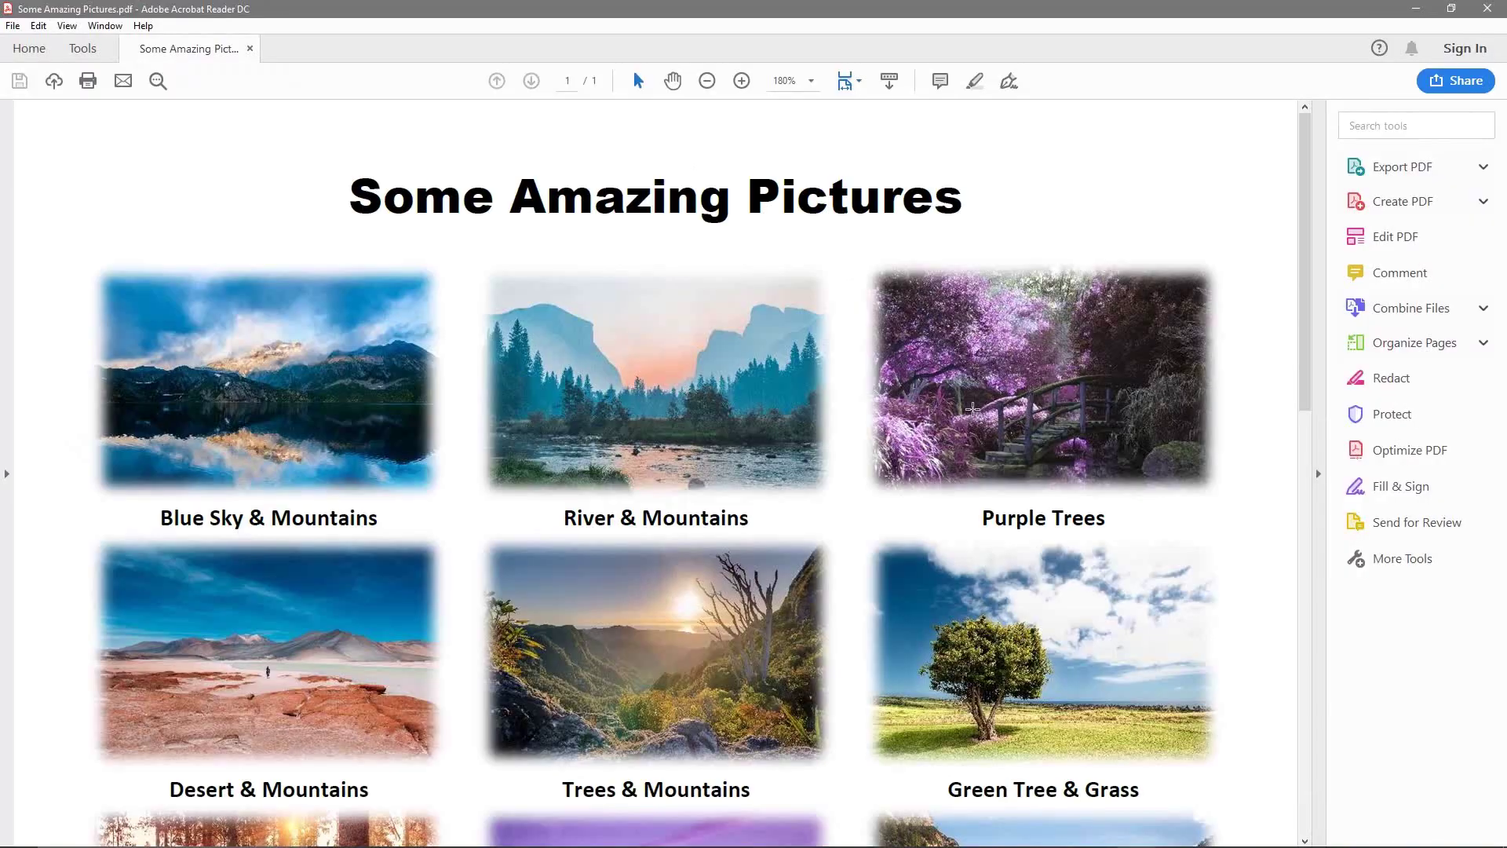
# Step: Scroll and zoom through the PDF's photo grid and footer, then close Acrobat Reader
pyautogui.scroll(-6, 971, 408)
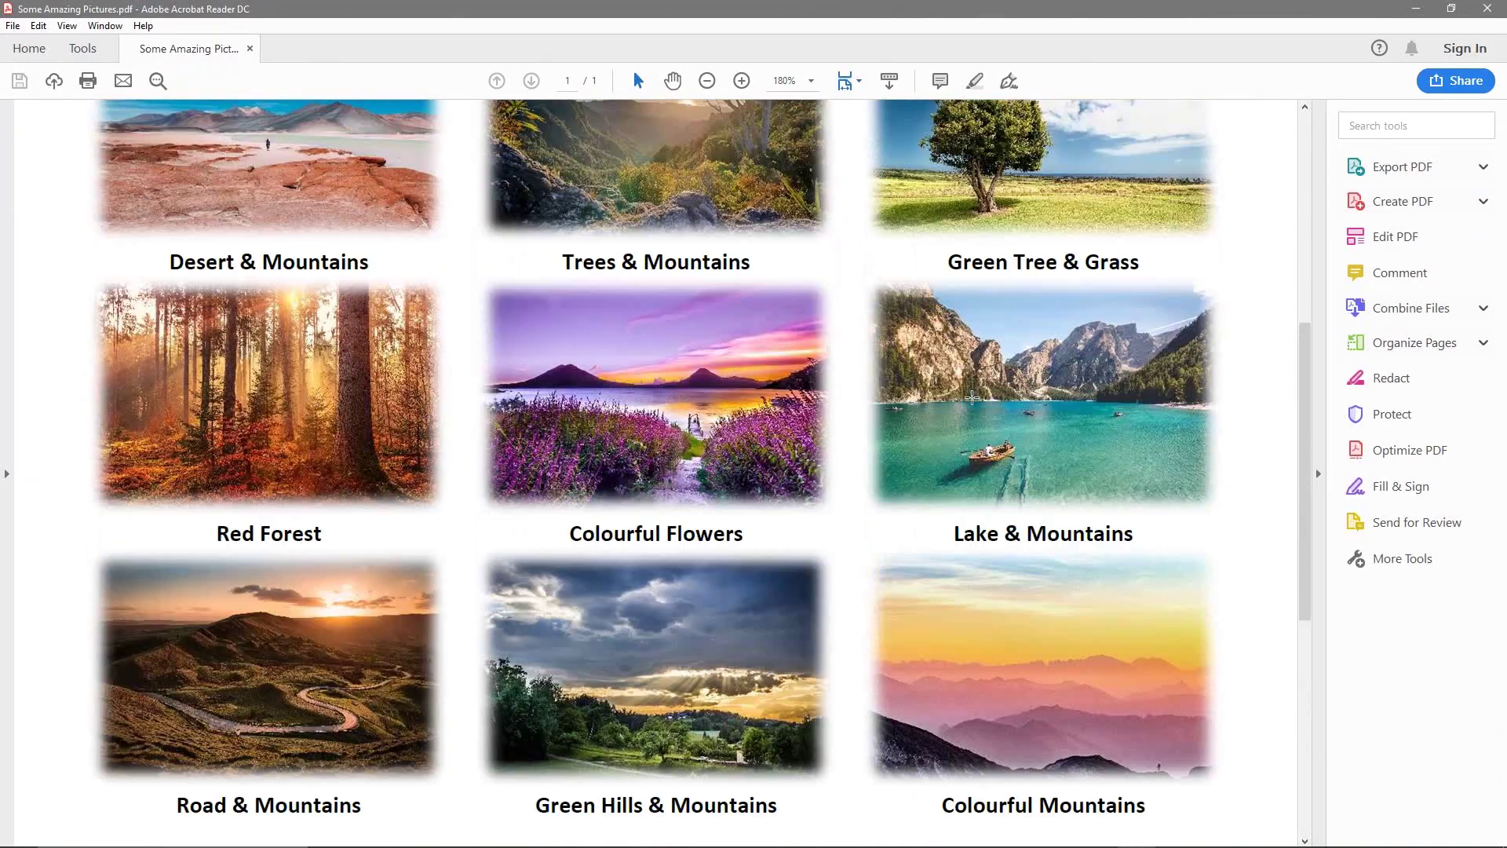
pyautogui.scroll(5, 972, 398)
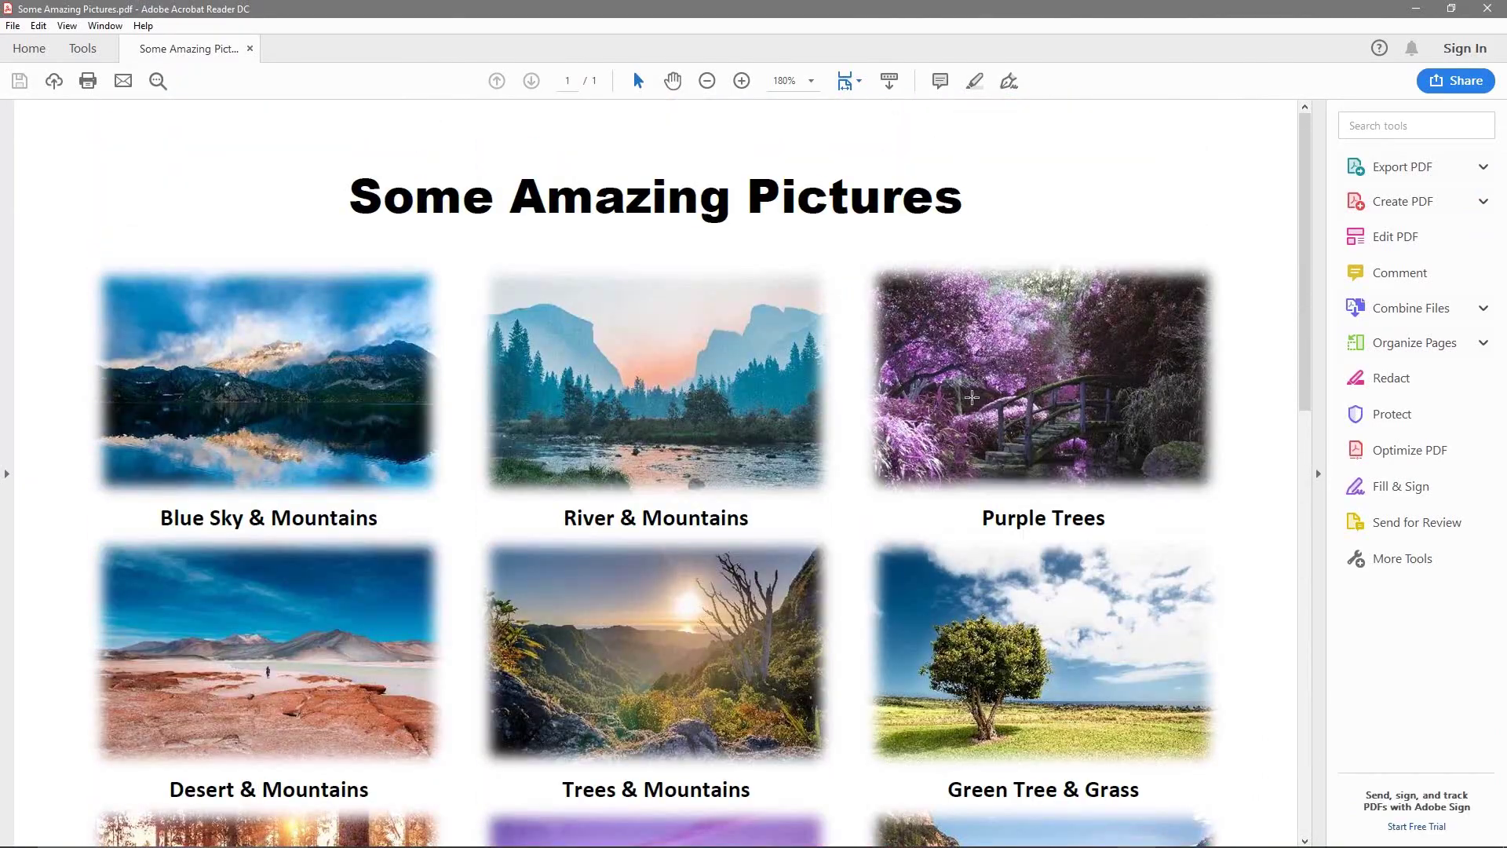
pyautogui.scroll(-3, 971, 398)
pyautogui.scroll(-2, 971, 398)
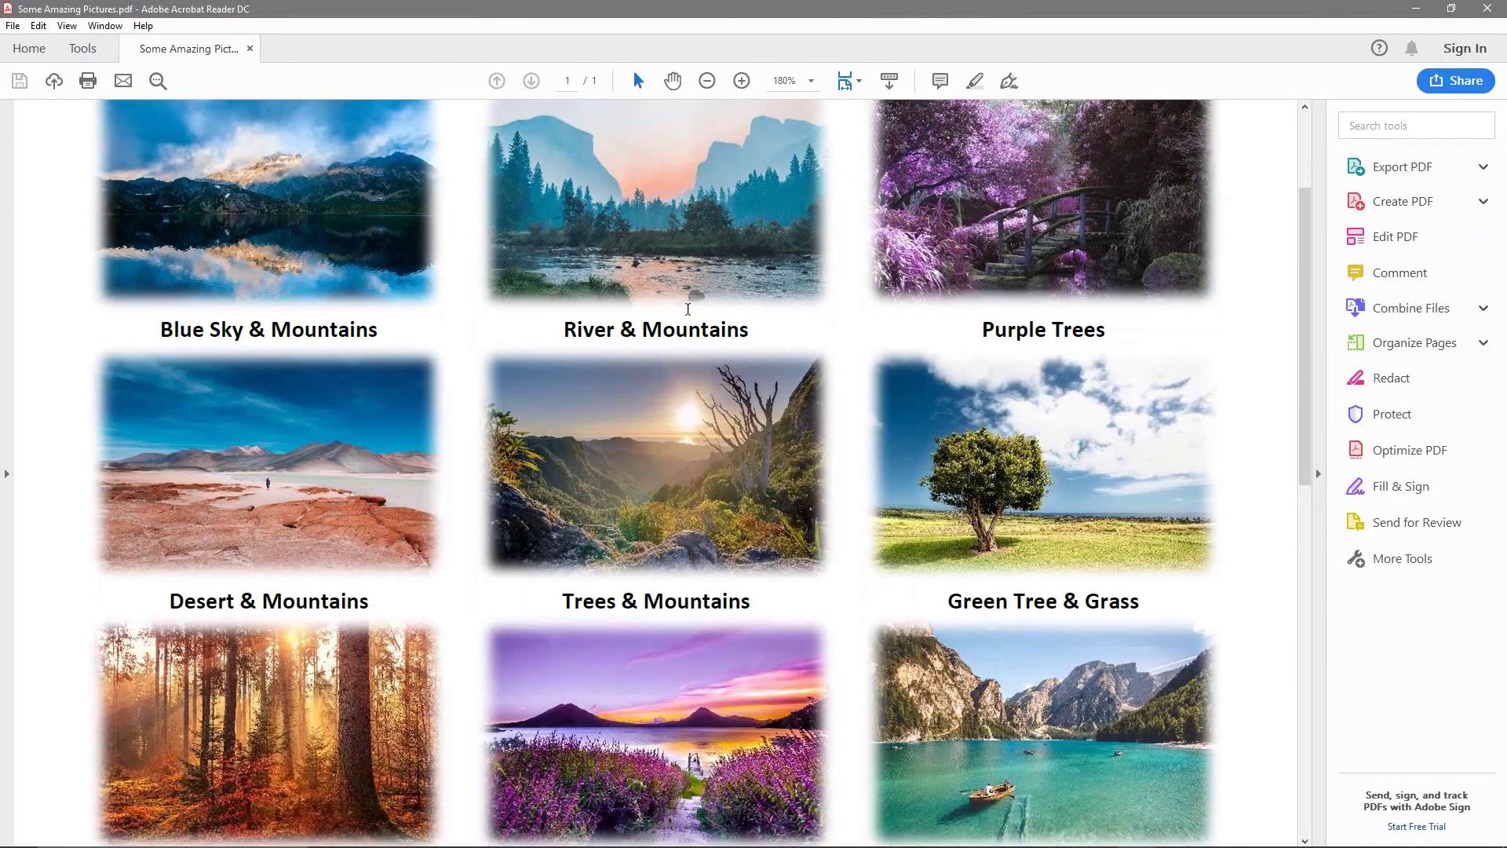
pyautogui.scroll(-14, 503, 511)
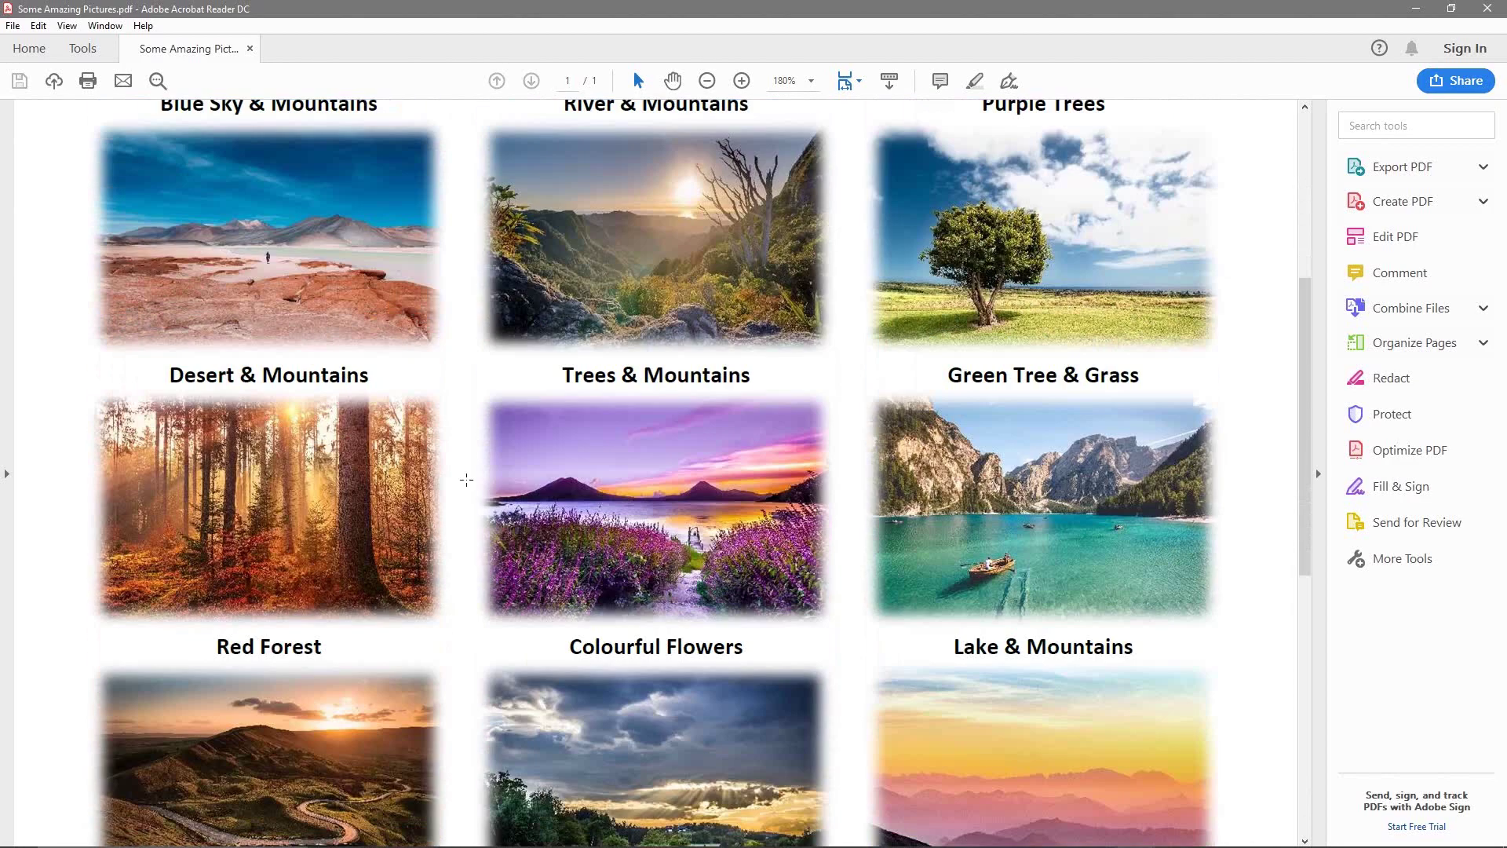
pyautogui.scroll(2, 425, 461)
pyautogui.scroll(-4, 635, 419)
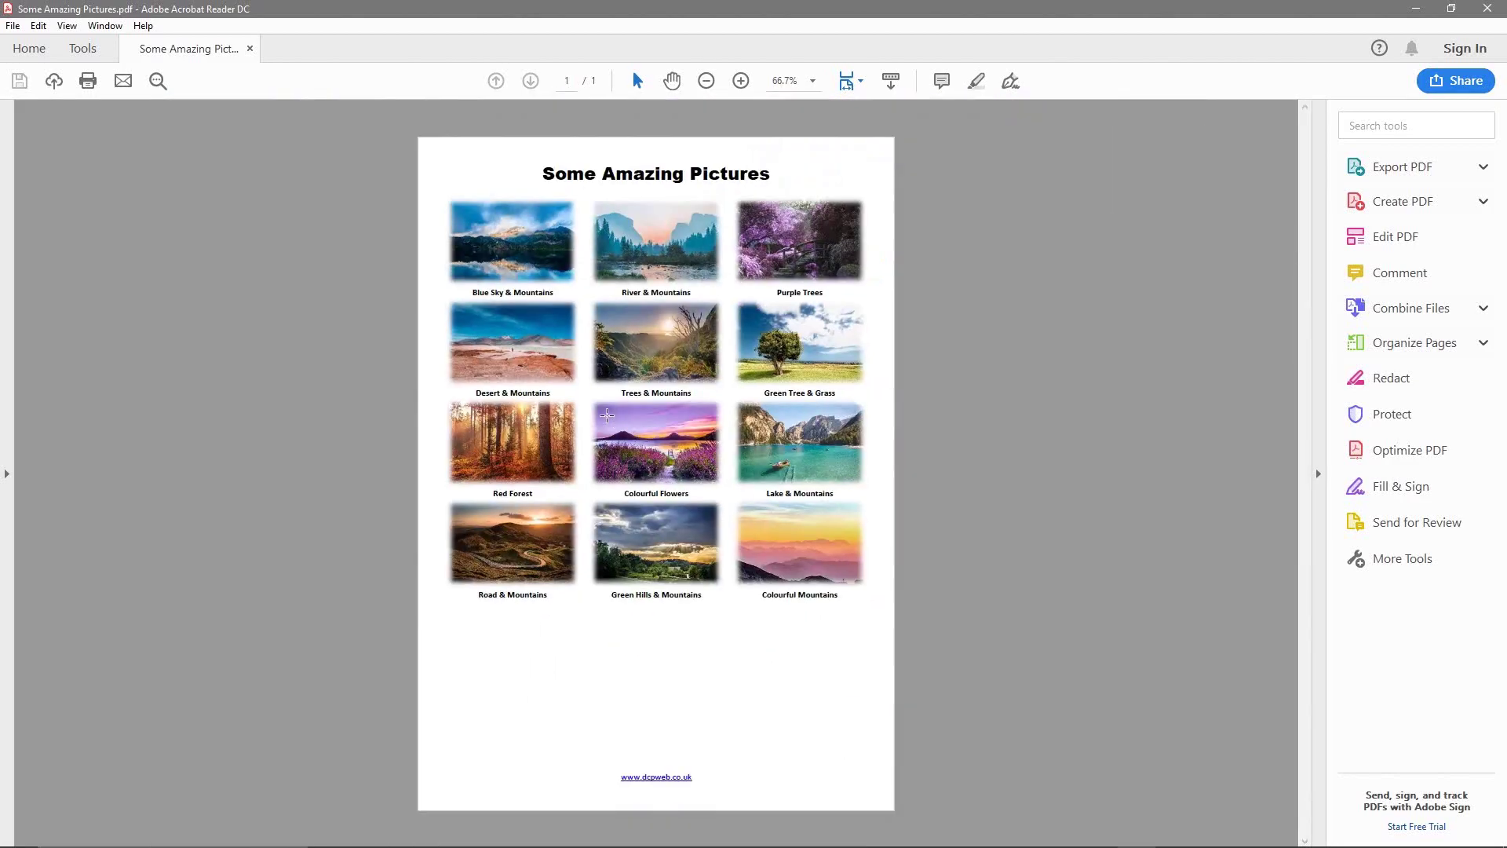
pyautogui.scroll(4, 708, 200)
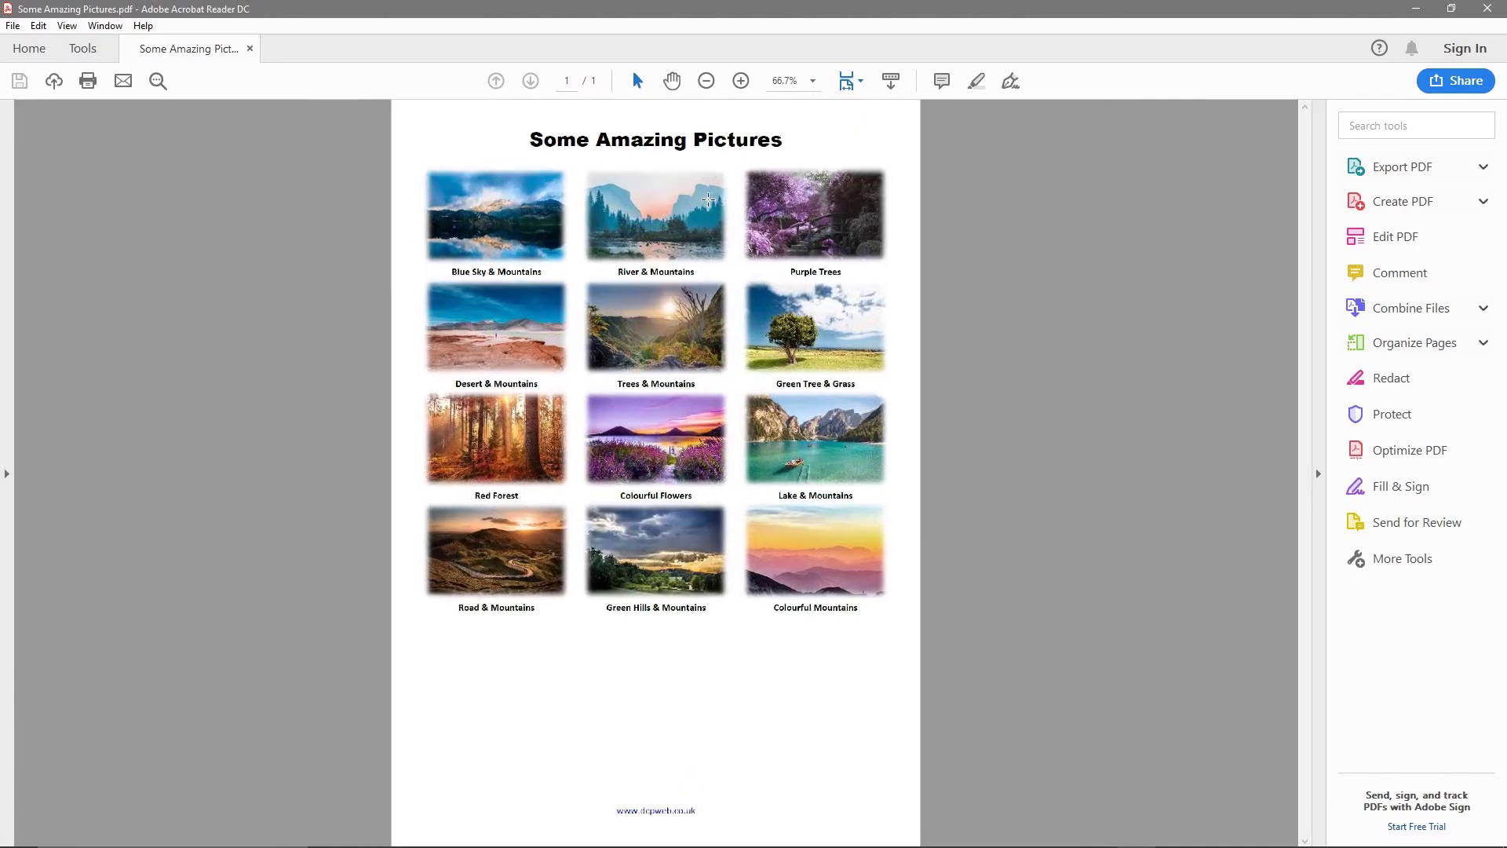
pyautogui.scroll(-3, 708, 200)
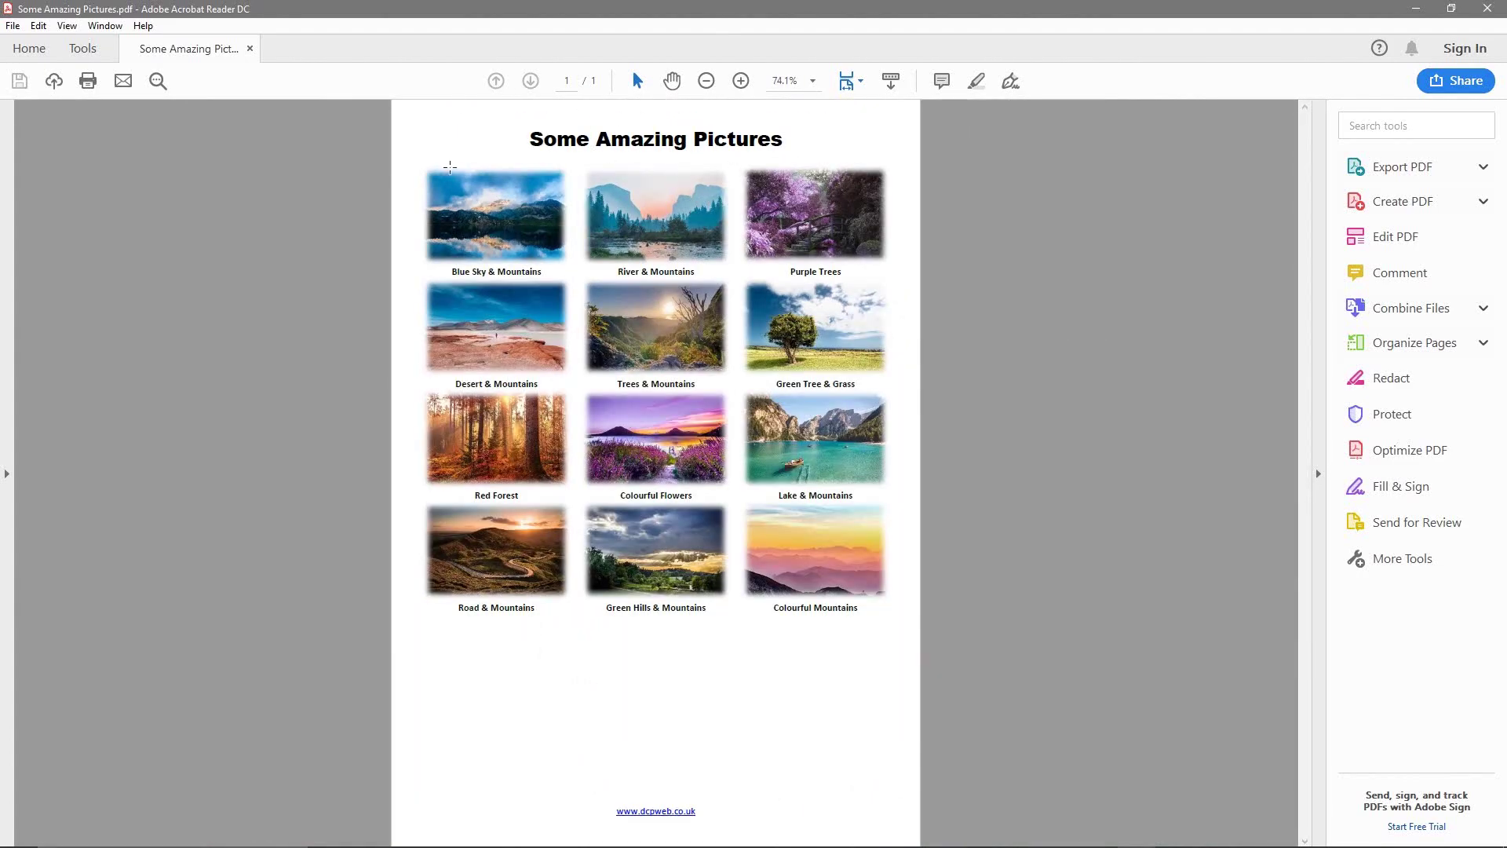
pyautogui.scroll(3, 700, 440)
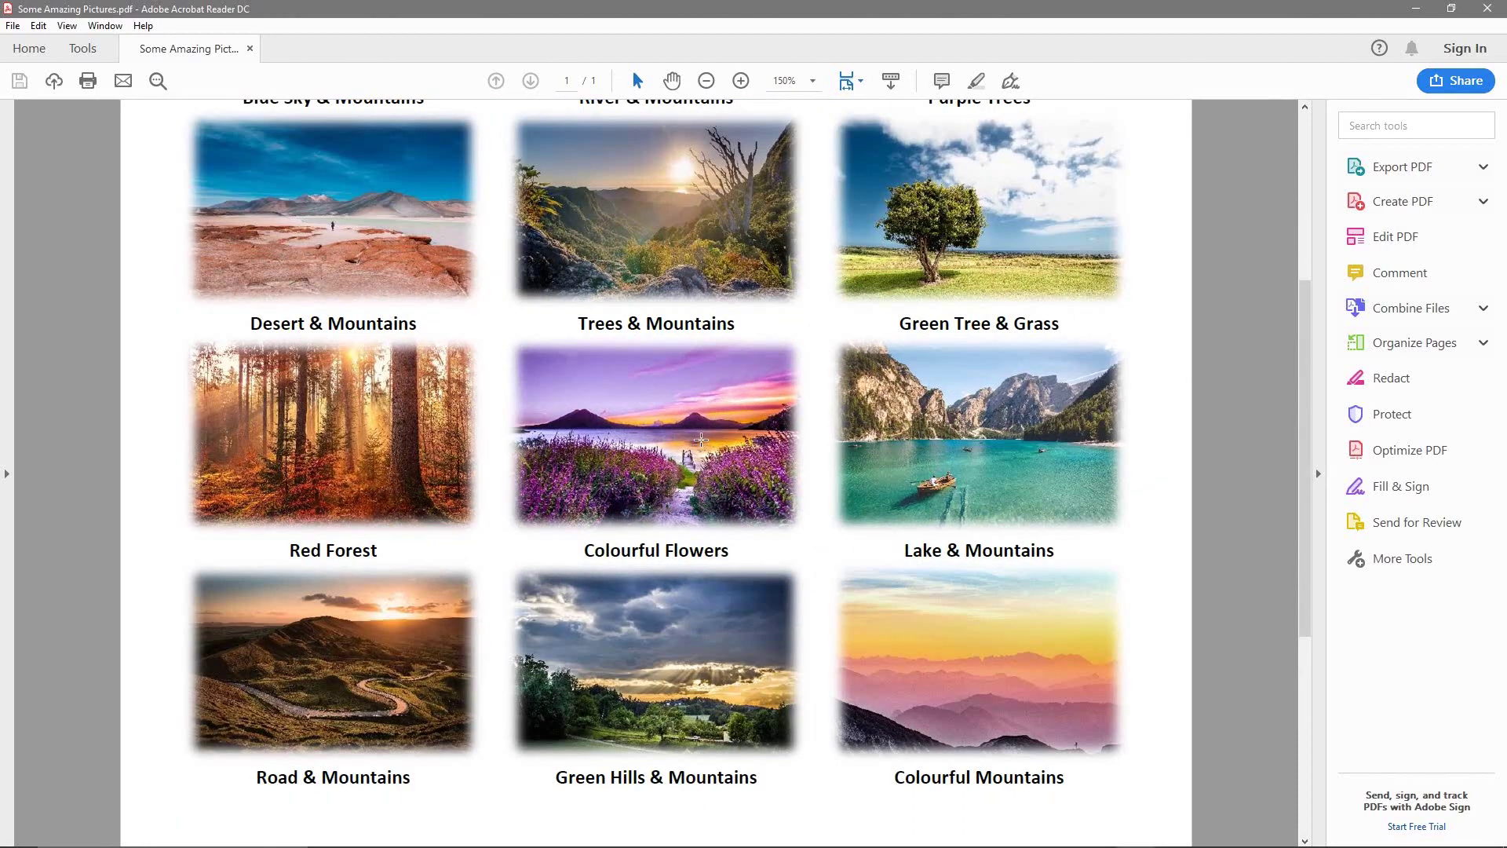
pyautogui.scroll(5, 754, 296)
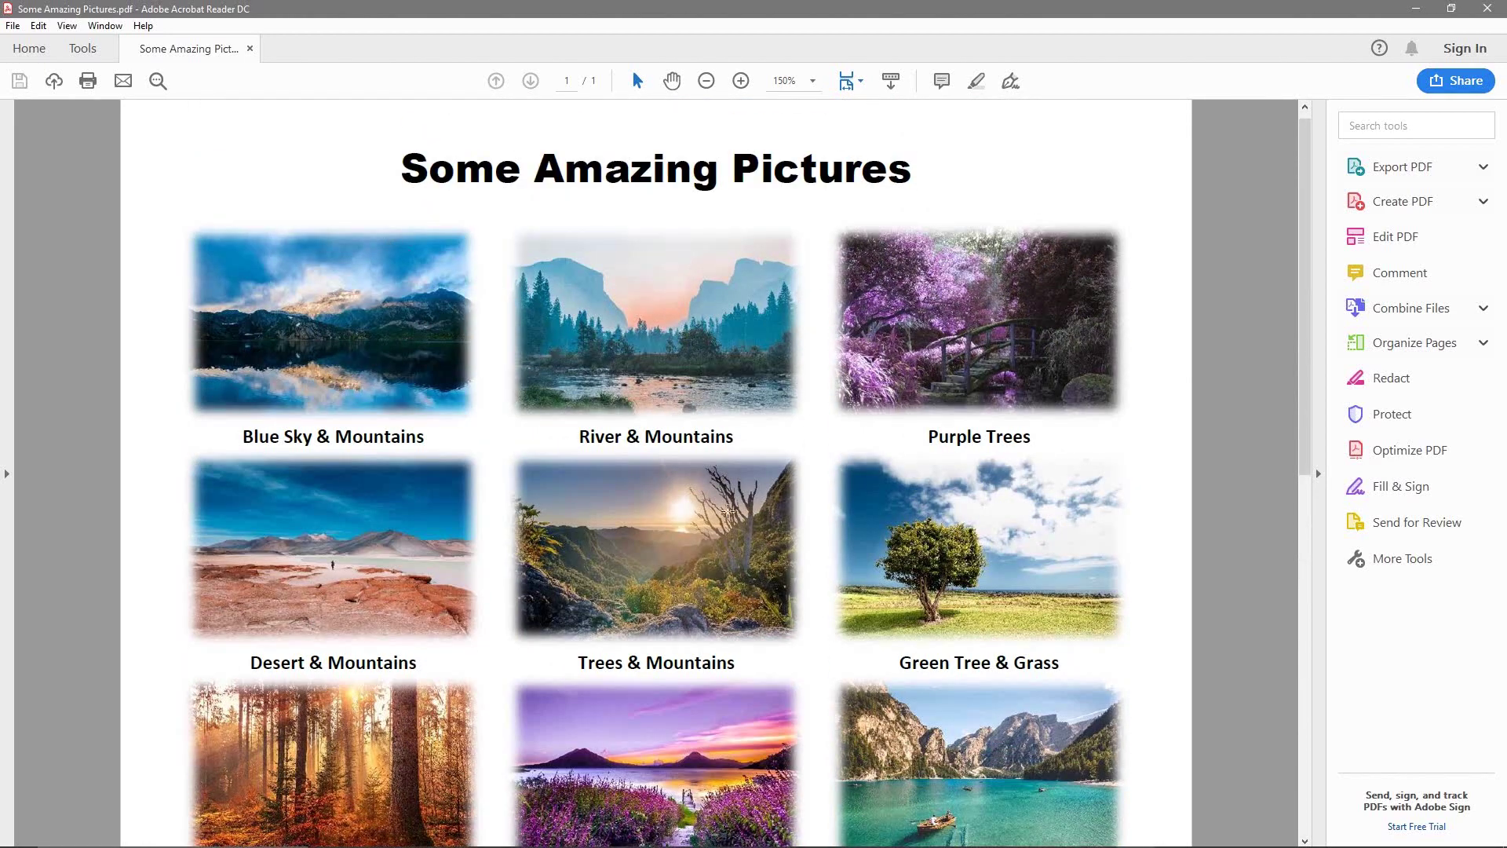
pyautogui.scroll(-2, 728, 509)
pyautogui.scroll(1, 729, 509)
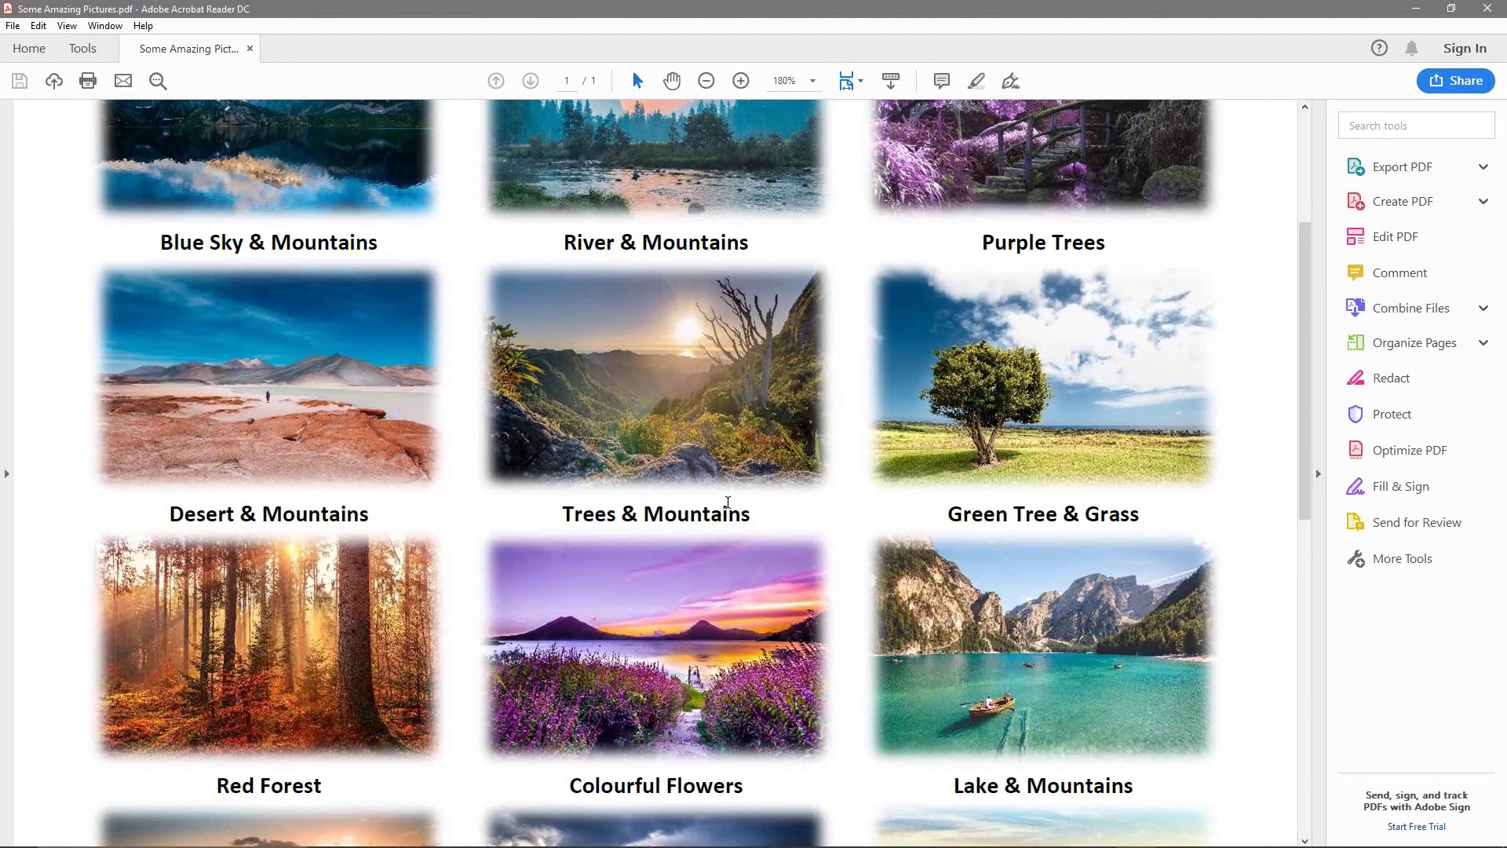
pyautogui.scroll(3, 733, 511)
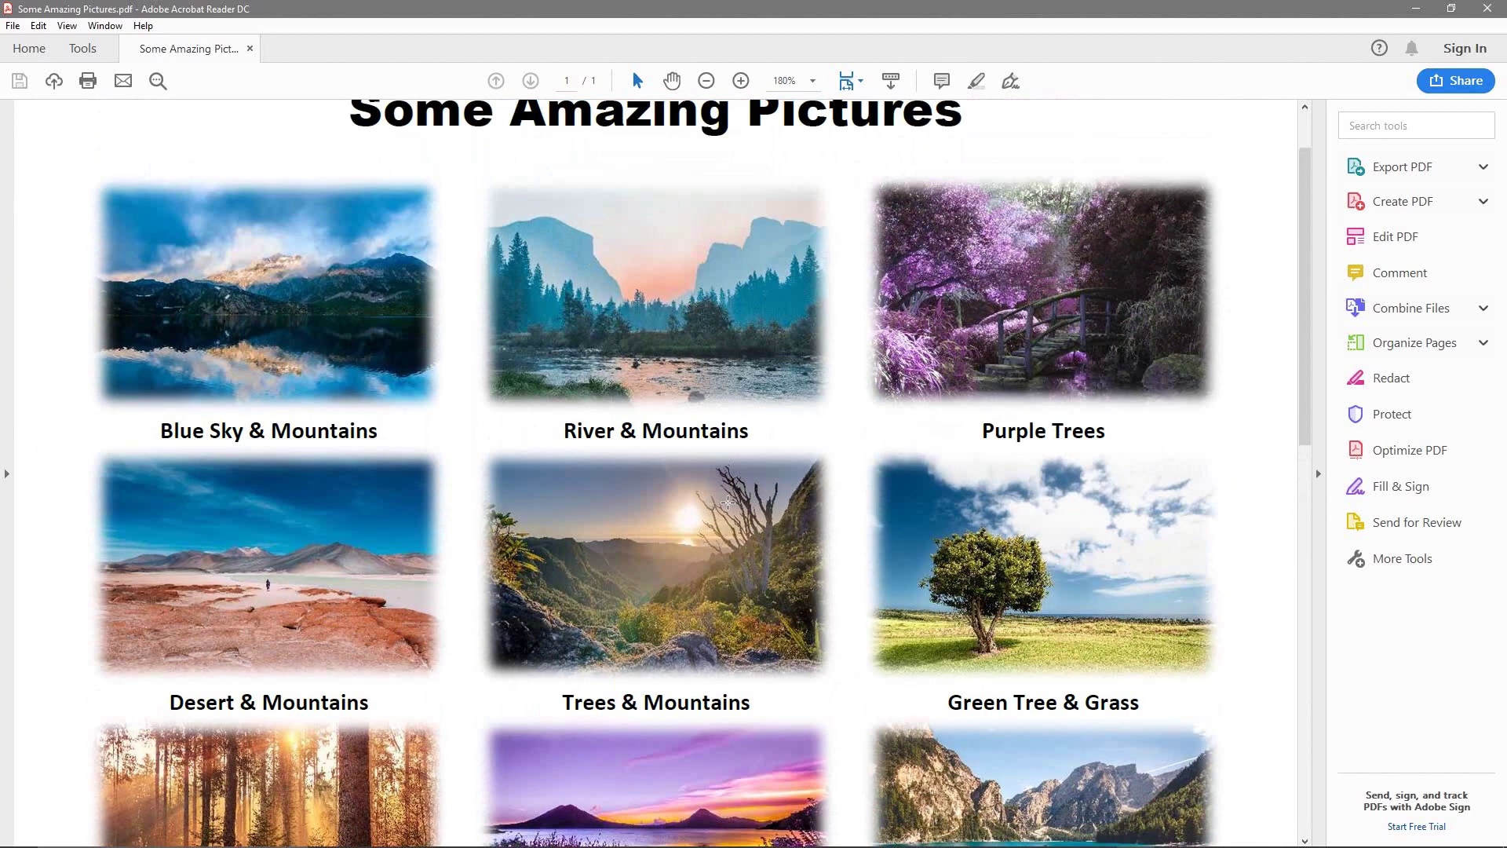
pyautogui.moveTo(314, 275)
pyautogui.scroll(-5, 838, 535)
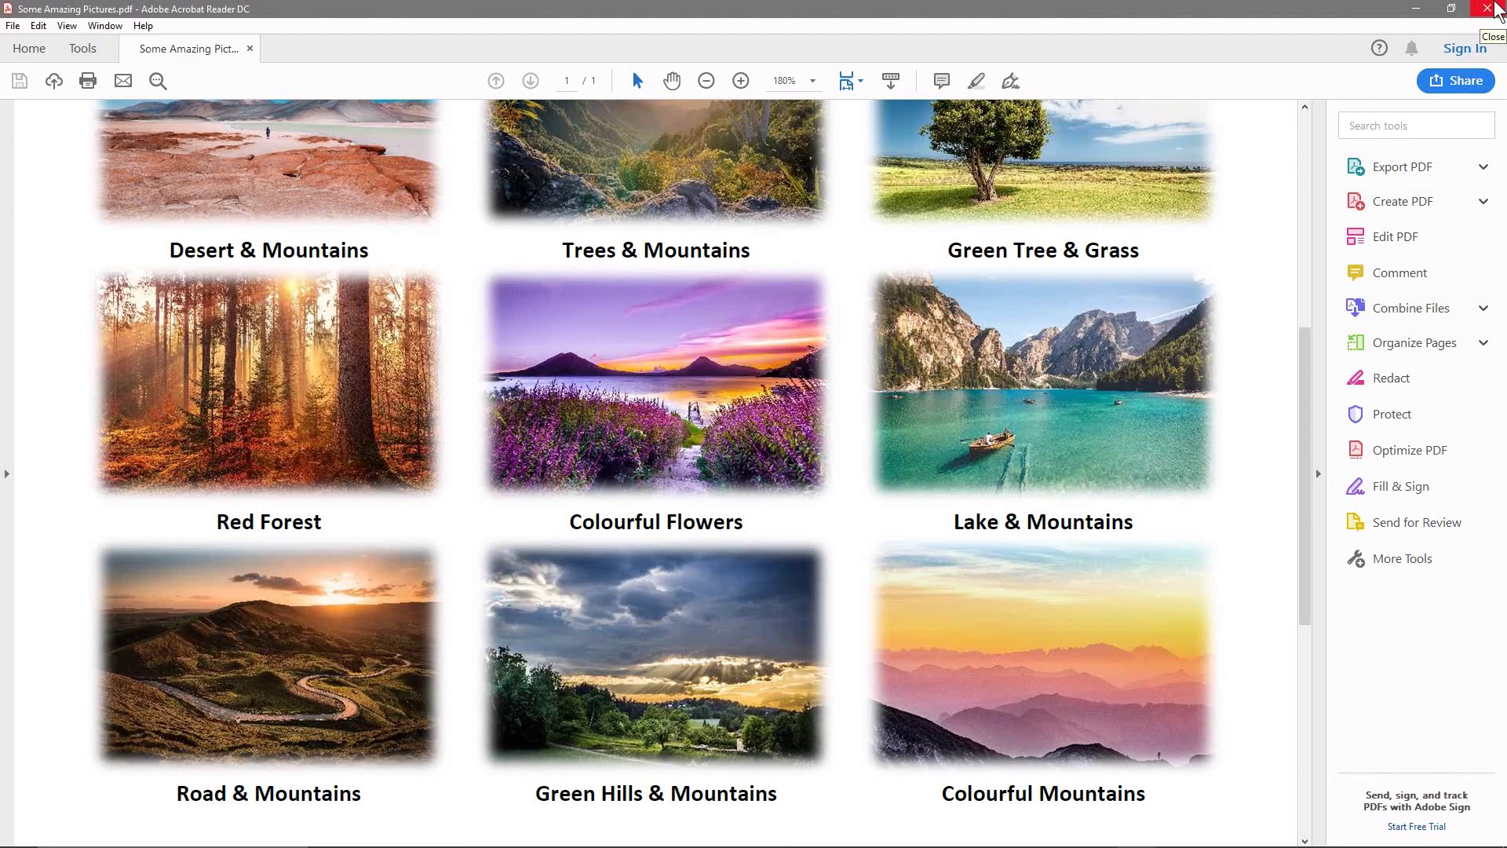
pyautogui.scroll(-3, 1397, 196)
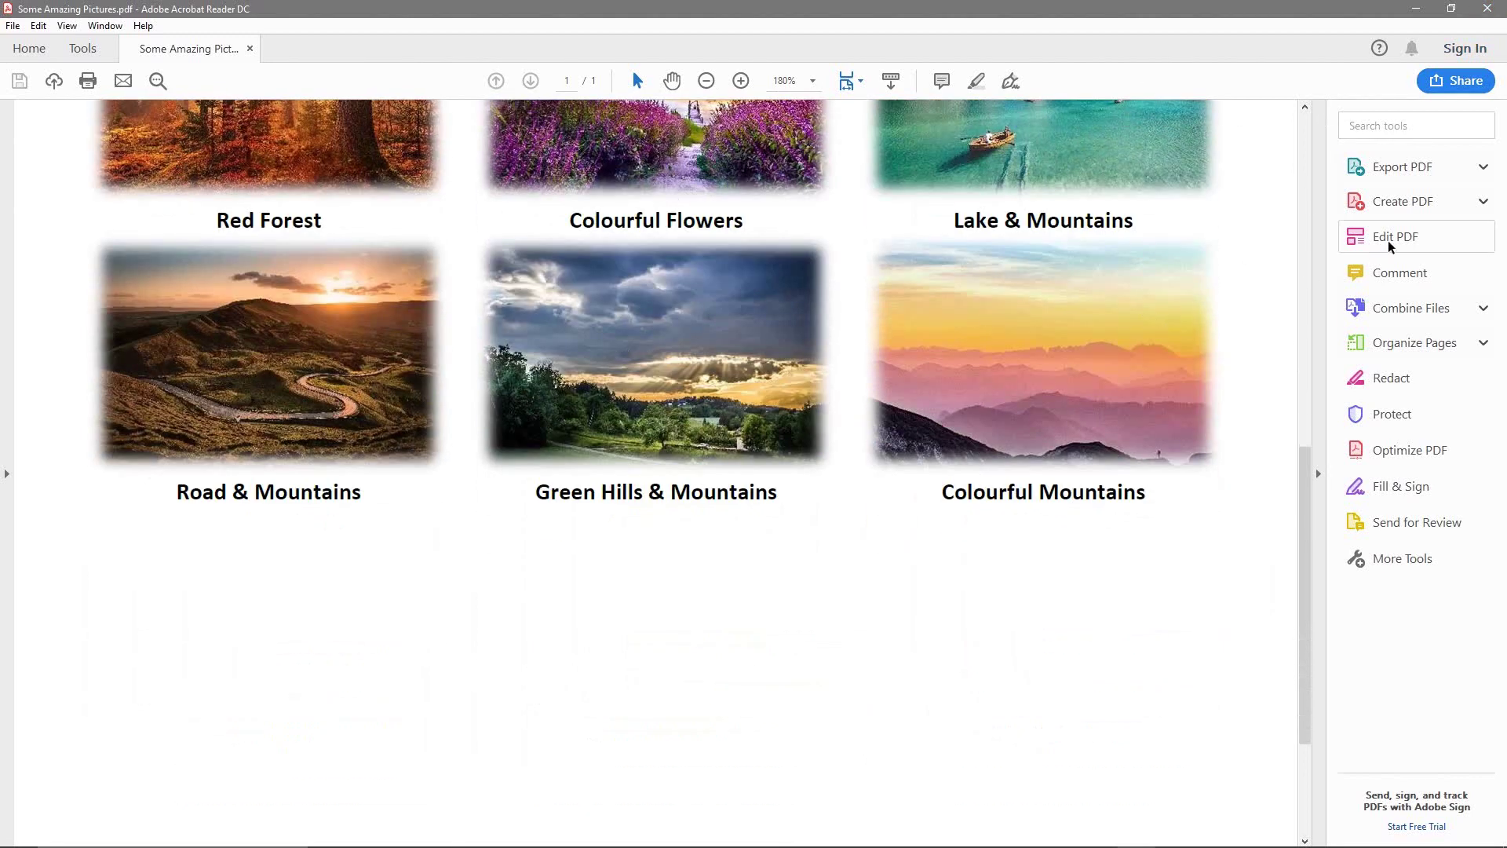
pyautogui.click(1488, 8)
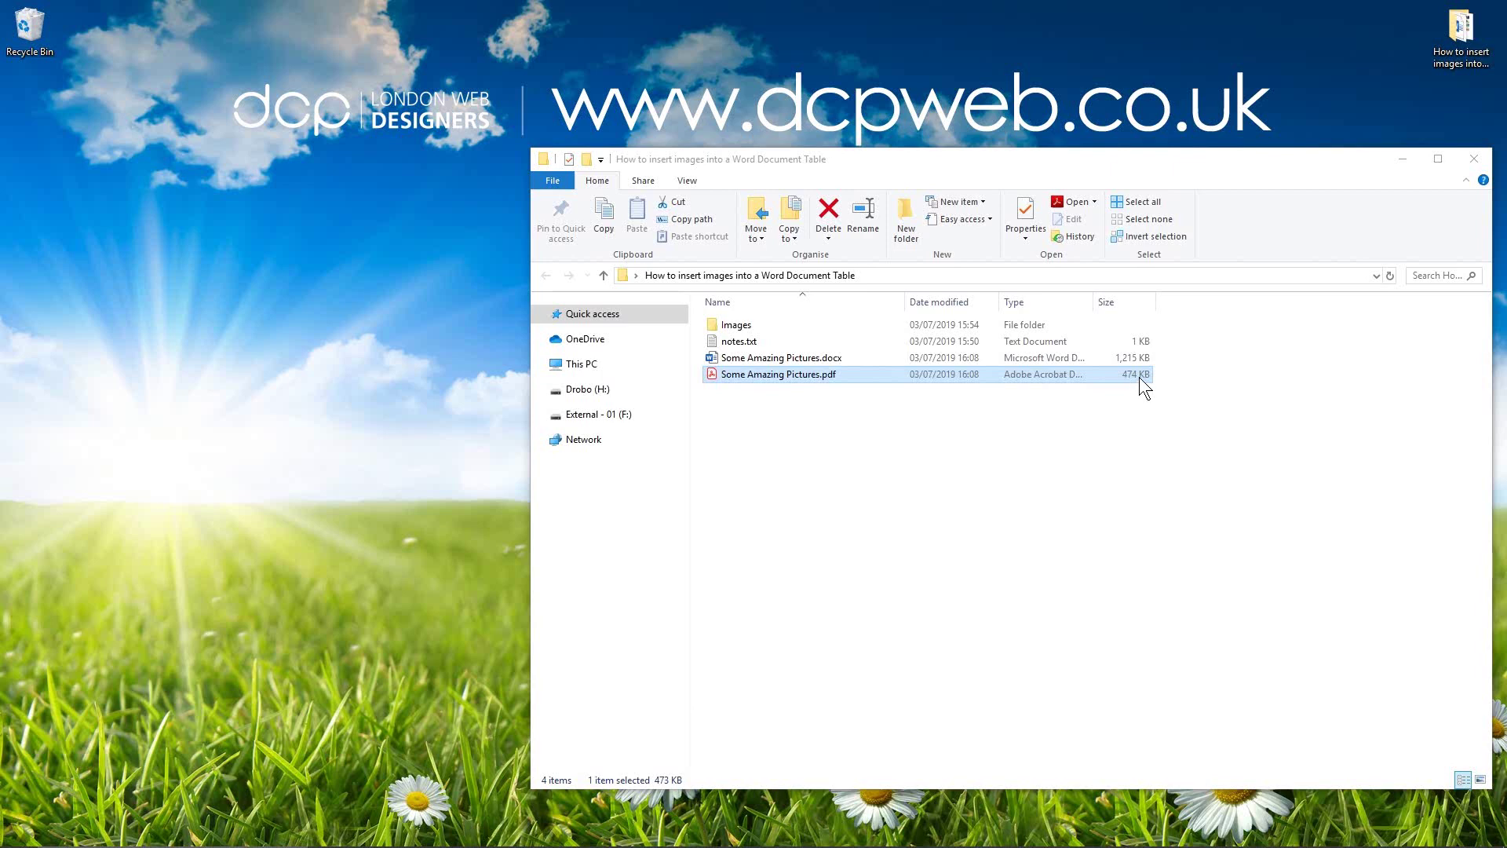
# Step: Show the twelve photo files in the Images folder, then return to the project folder
pyautogui.click(864, 357)
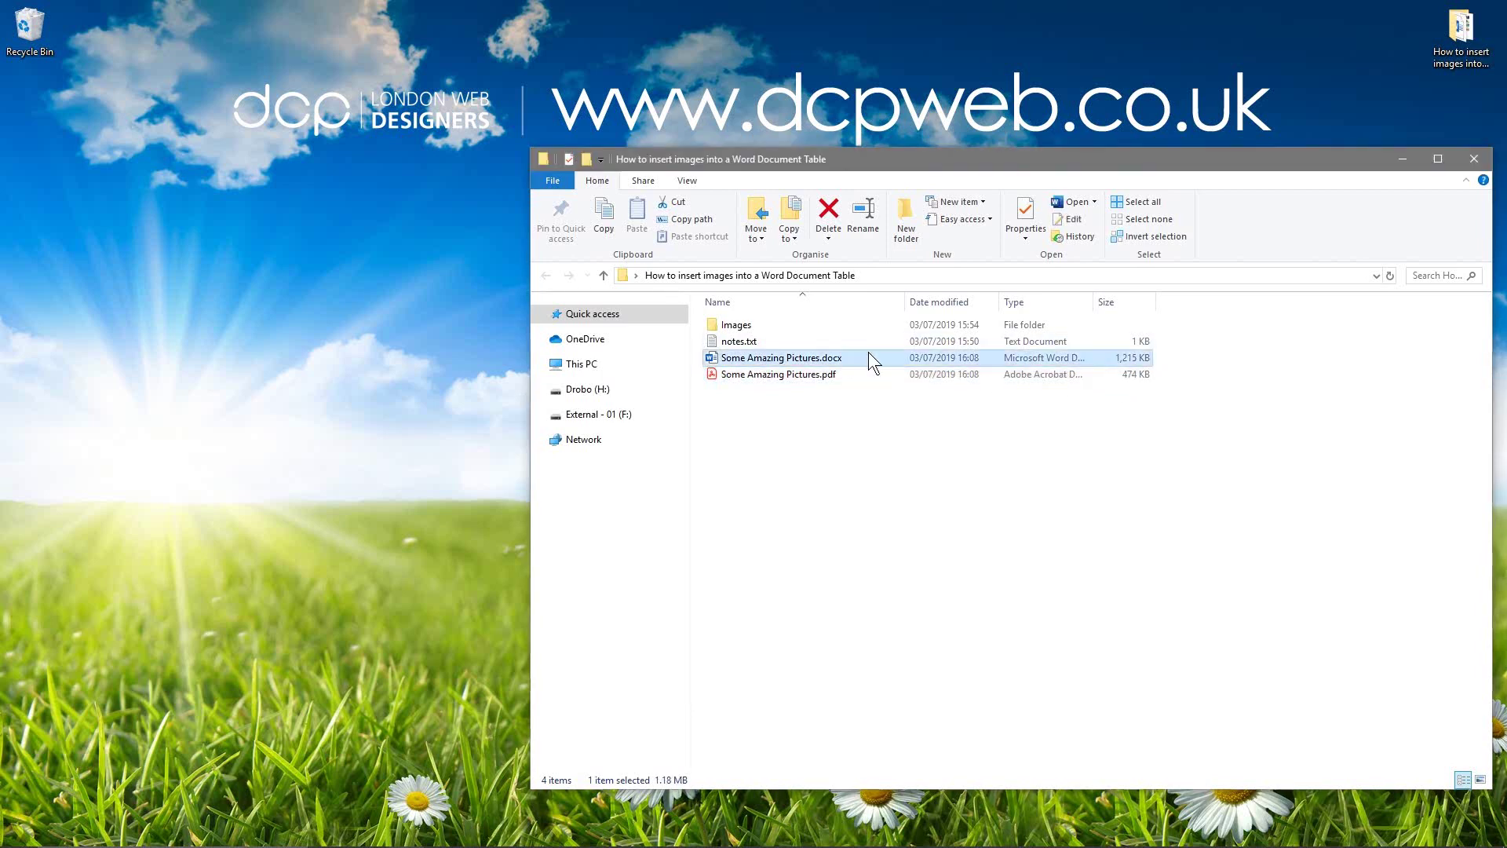
pyautogui.doubleClick(765, 328)
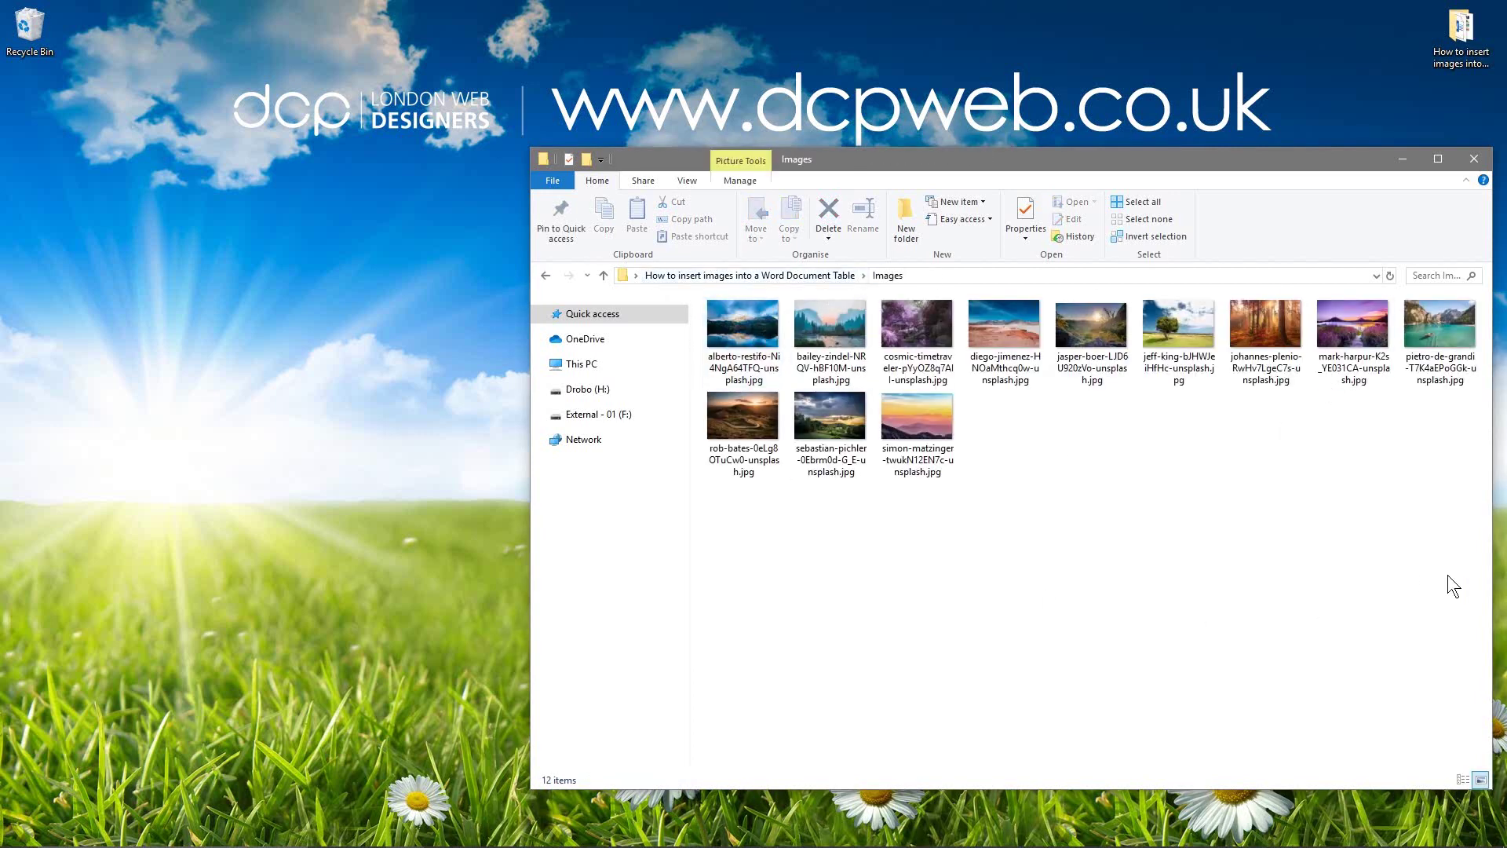
pyautogui.moveTo(1451, 576); pyautogui.dragTo(706, 365)
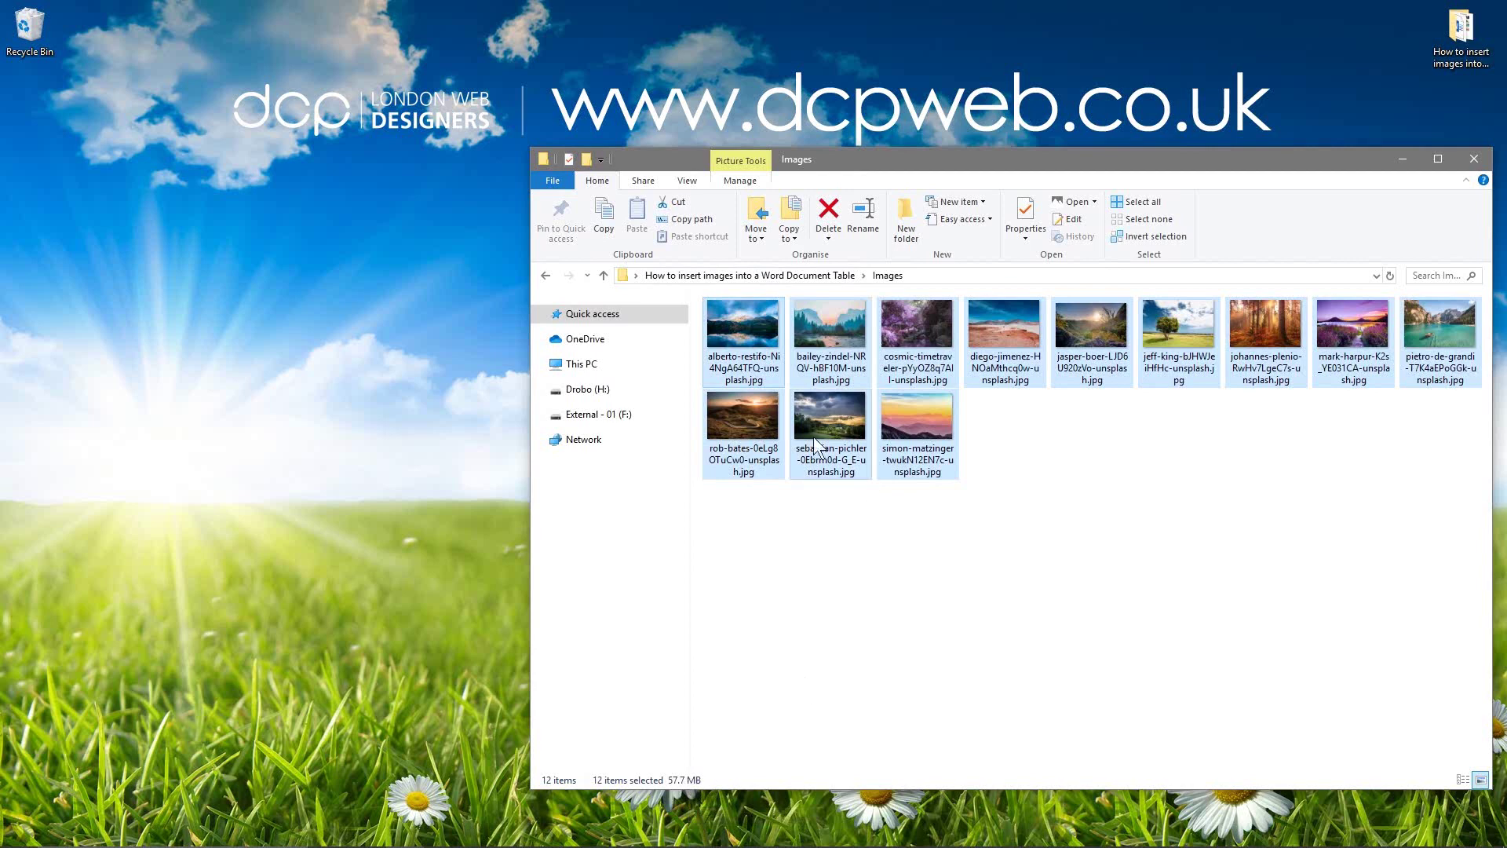
pyautogui.click(545, 275)
# Step: Reopen Some Amazing Pictures.pdf, zoom in on the soft photo edges and footer link, then close it
pyautogui.doubleClick(758, 375)
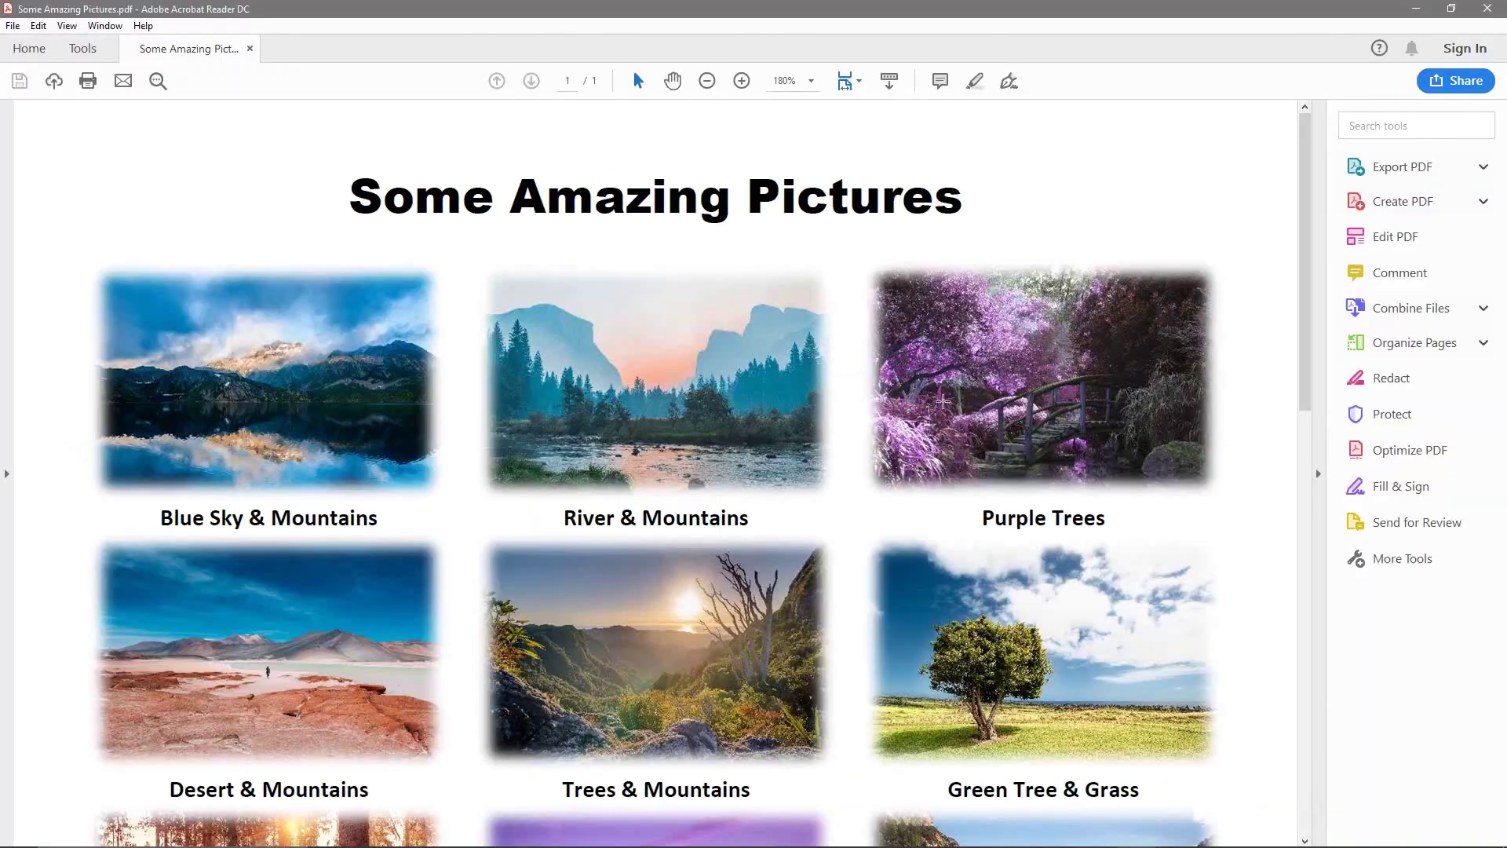
pyautogui.scroll(5, 858, 398)
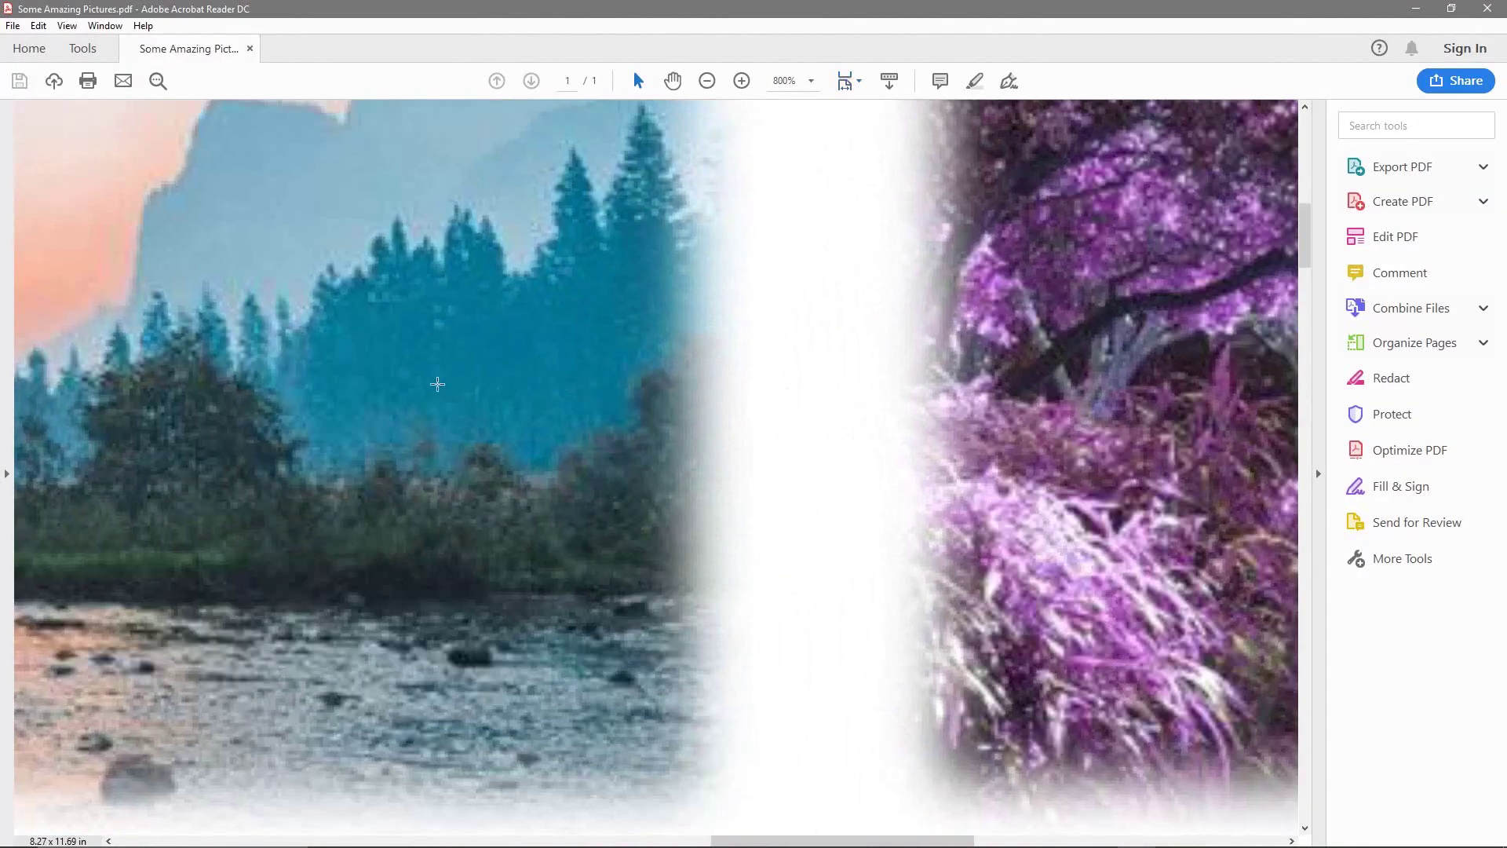
pyautogui.scroll(-5, 437, 384)
pyautogui.scroll(3, 546, 374)
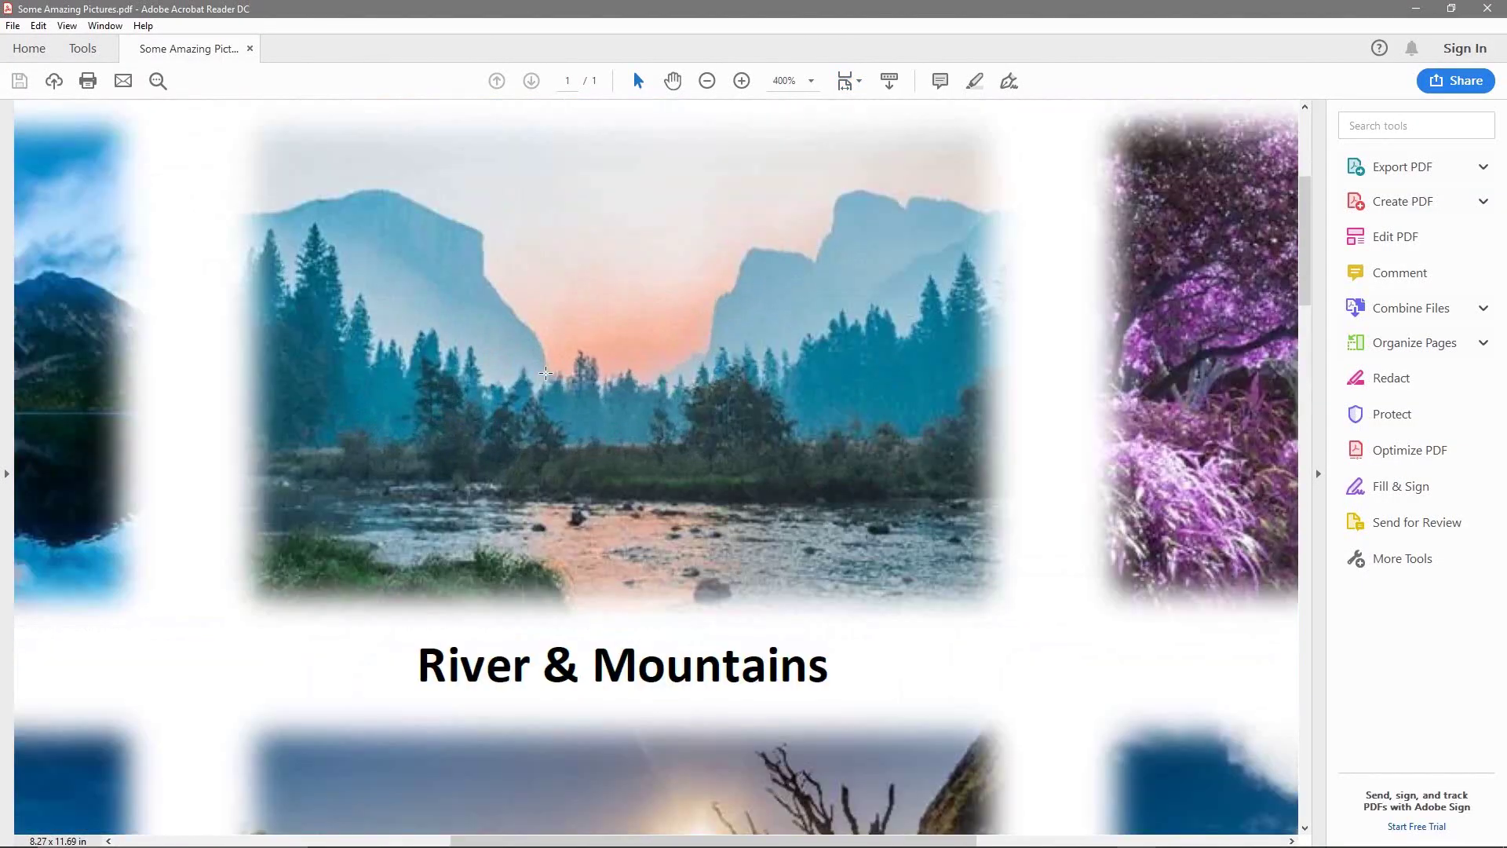
pyautogui.scroll(-3, 767, 395)
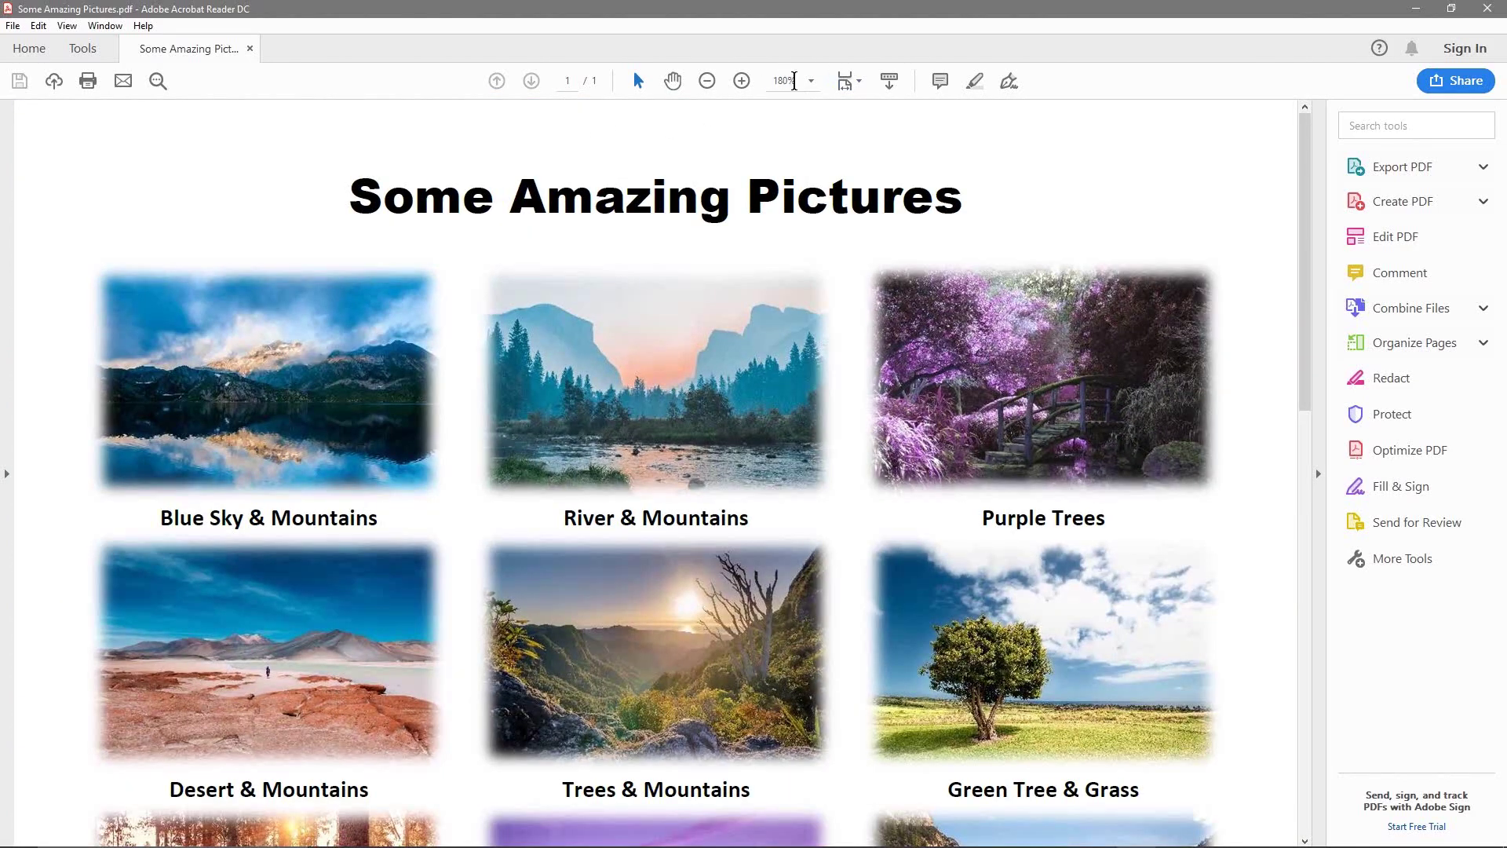
pyautogui.scroll(-10, 658, 359)
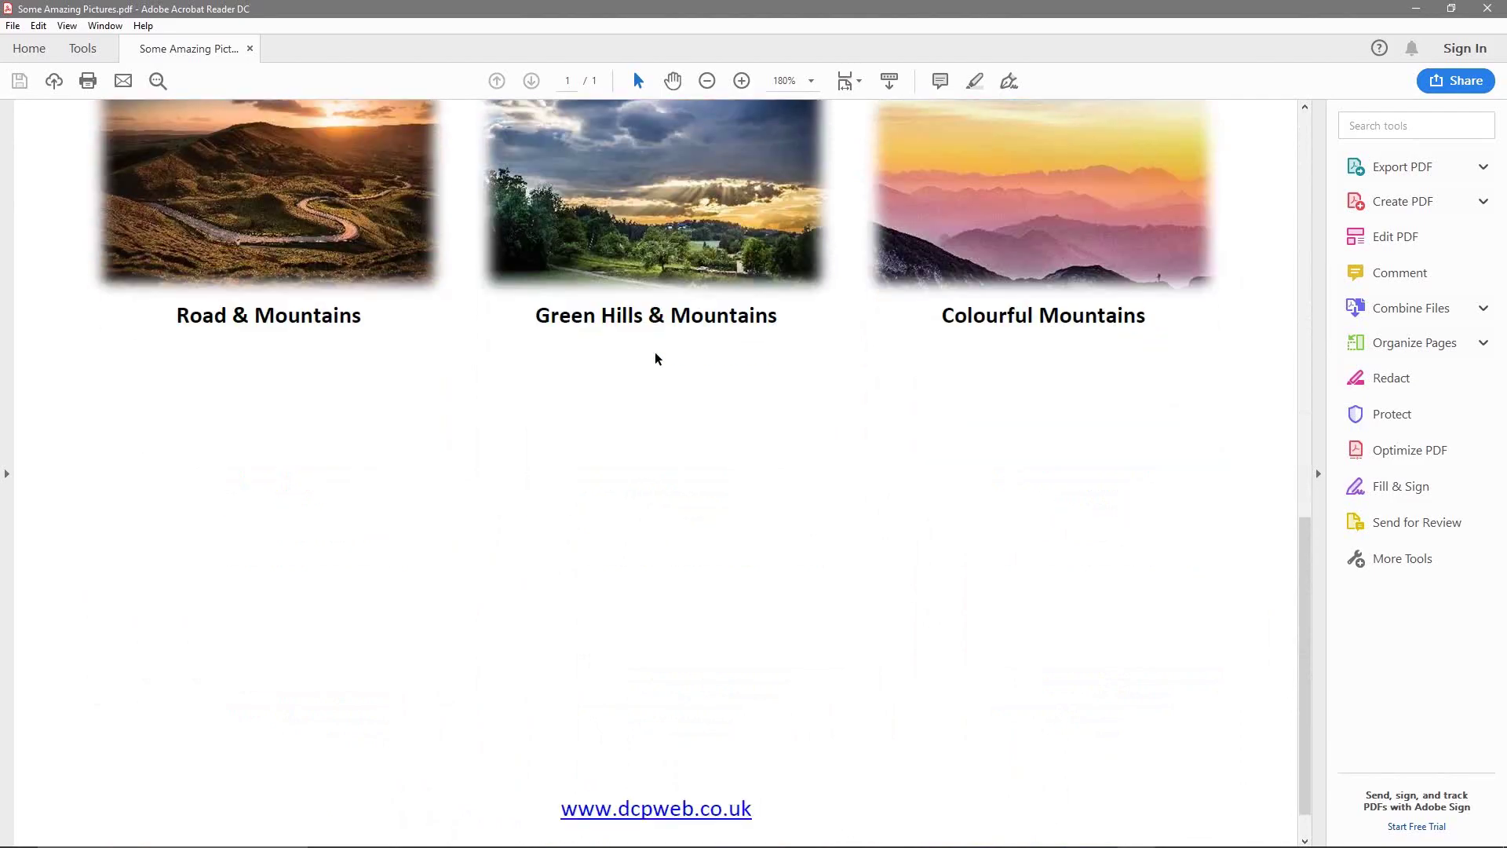
pyautogui.scroll(10, 658, 358)
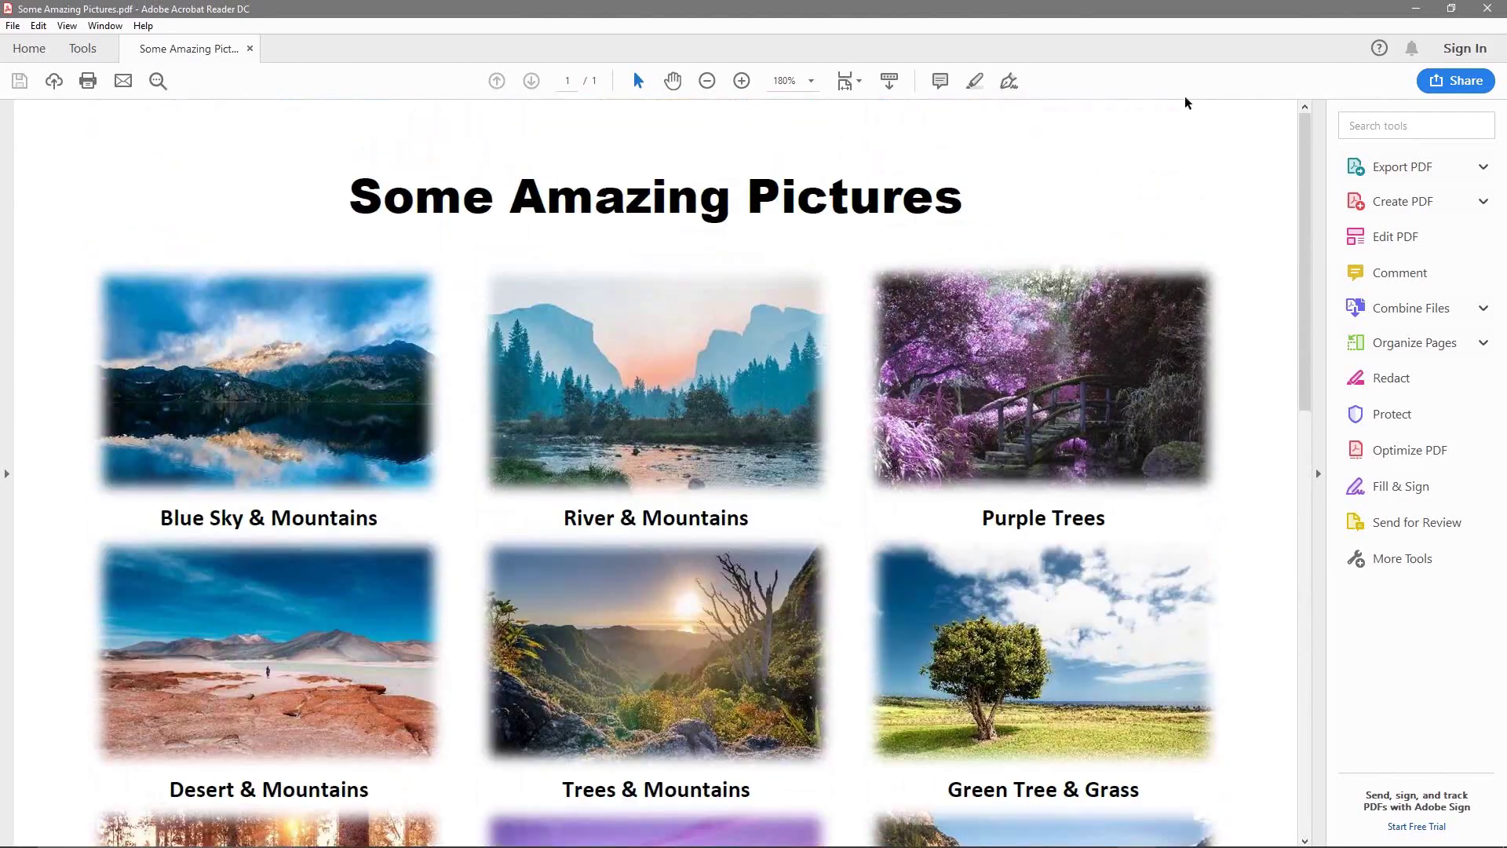
pyautogui.click(1488, 8)
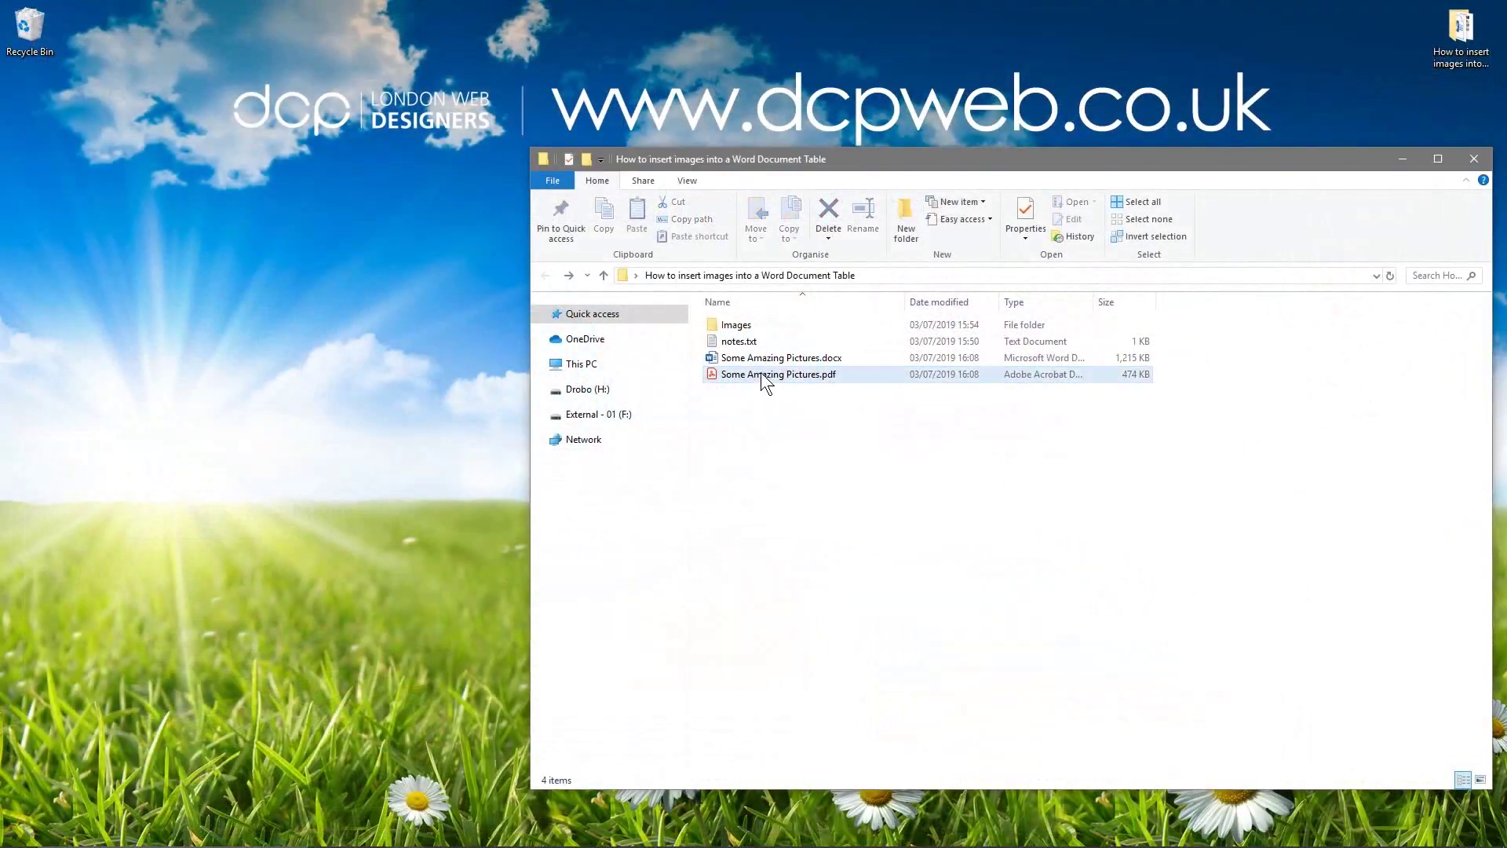
pyautogui.click(762, 364)
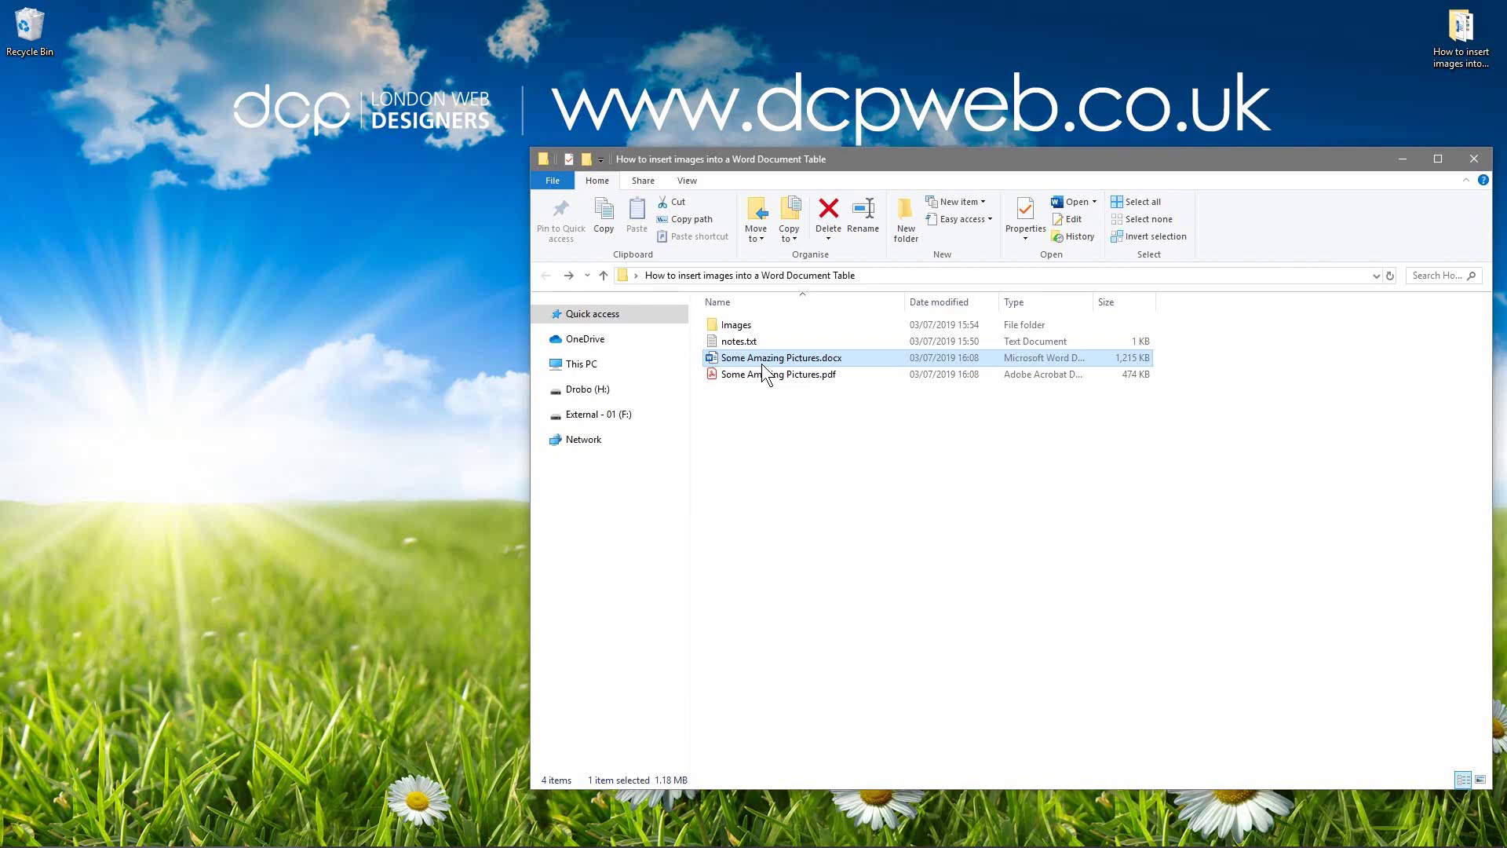
pyautogui.doubleClick(796, 374)
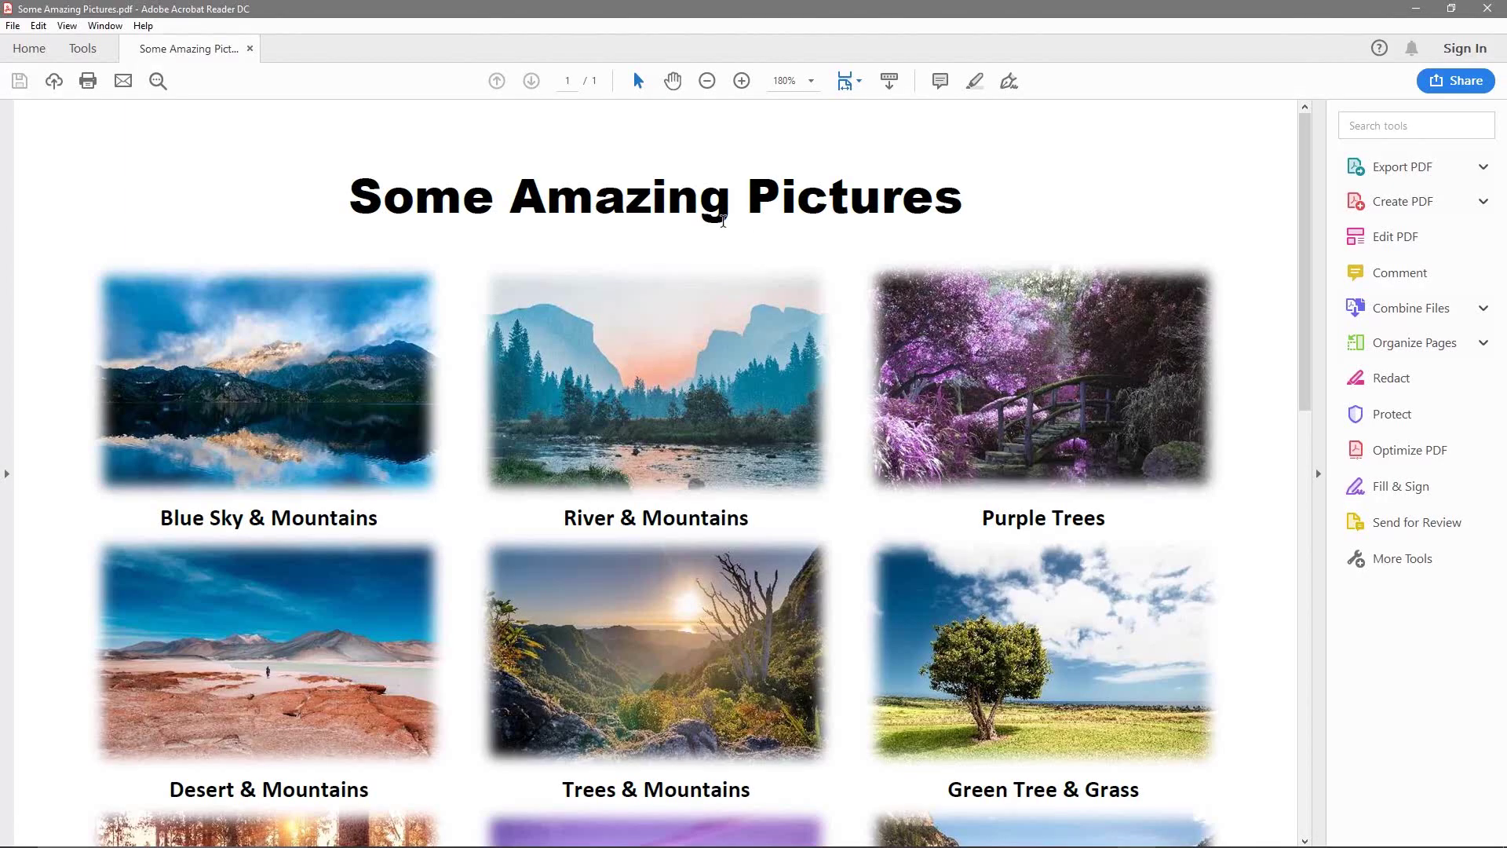
pyautogui.scroll(-6, 735, 515)
pyautogui.scroll(-2, 735, 515)
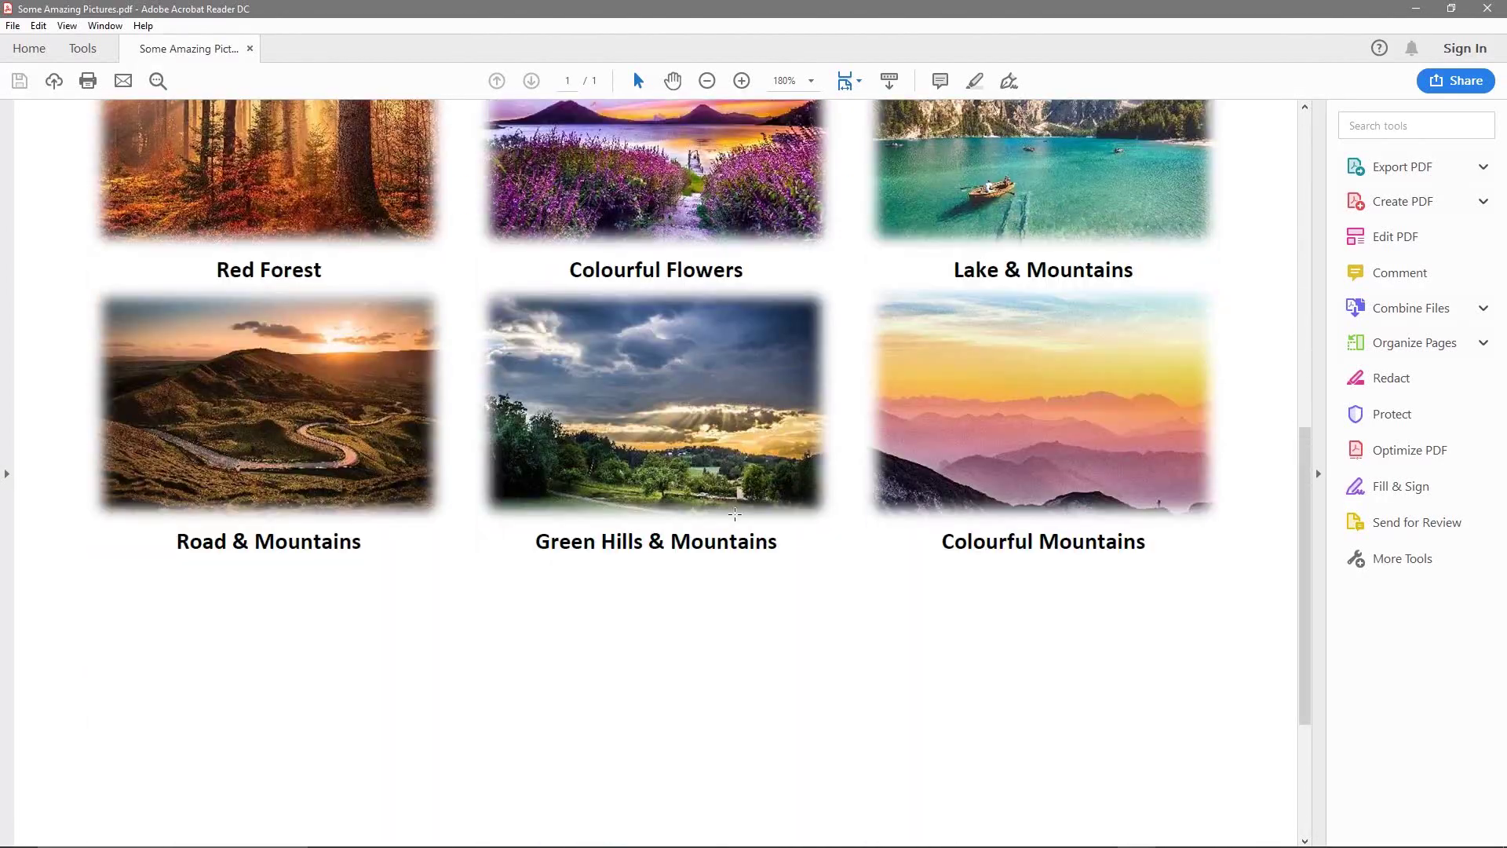
pyautogui.scroll(8, 735, 513)
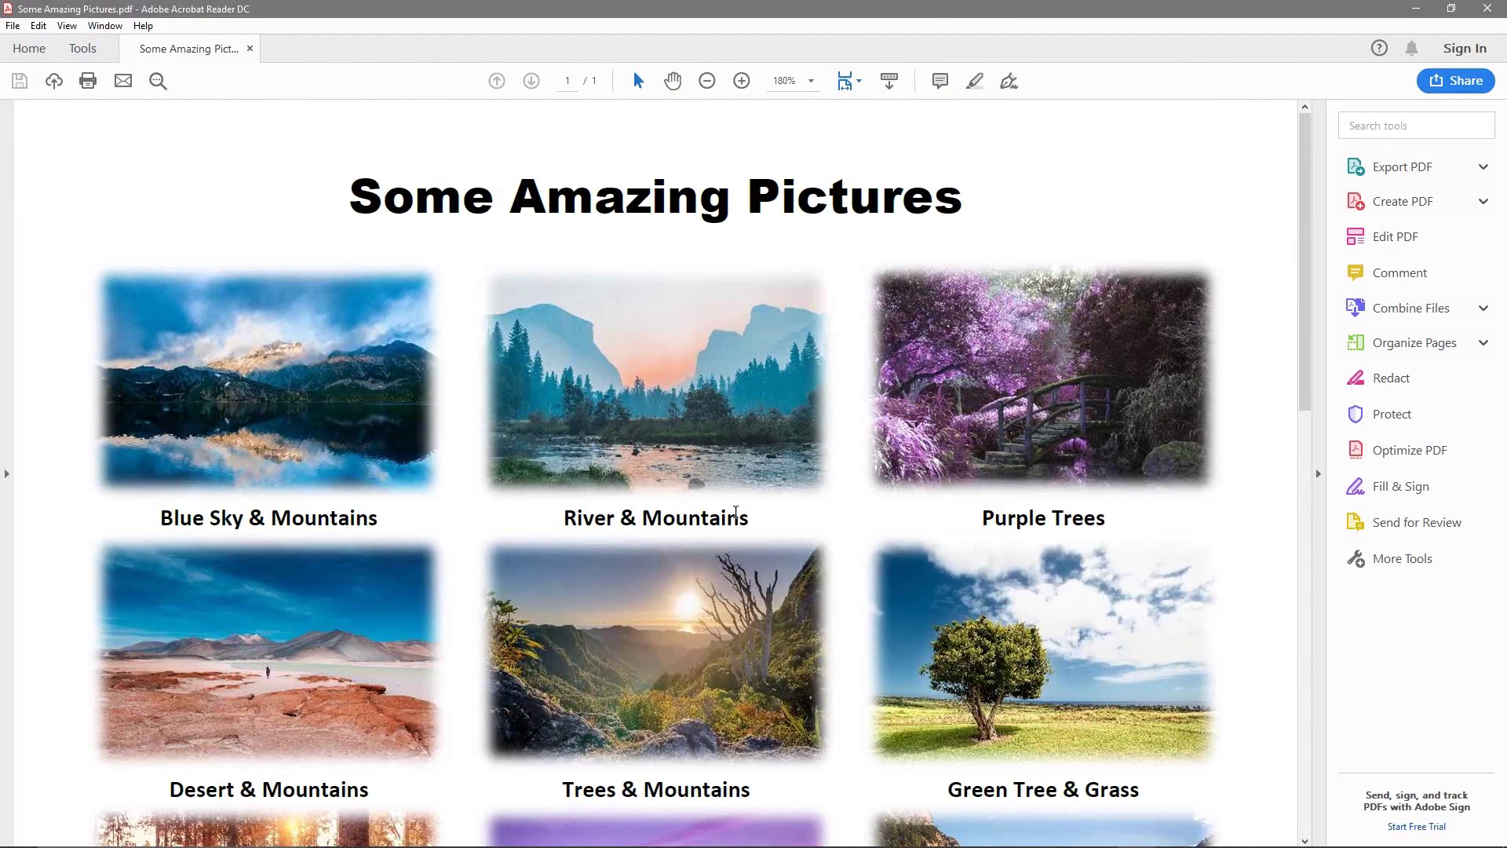
pyautogui.click(1487, 9)
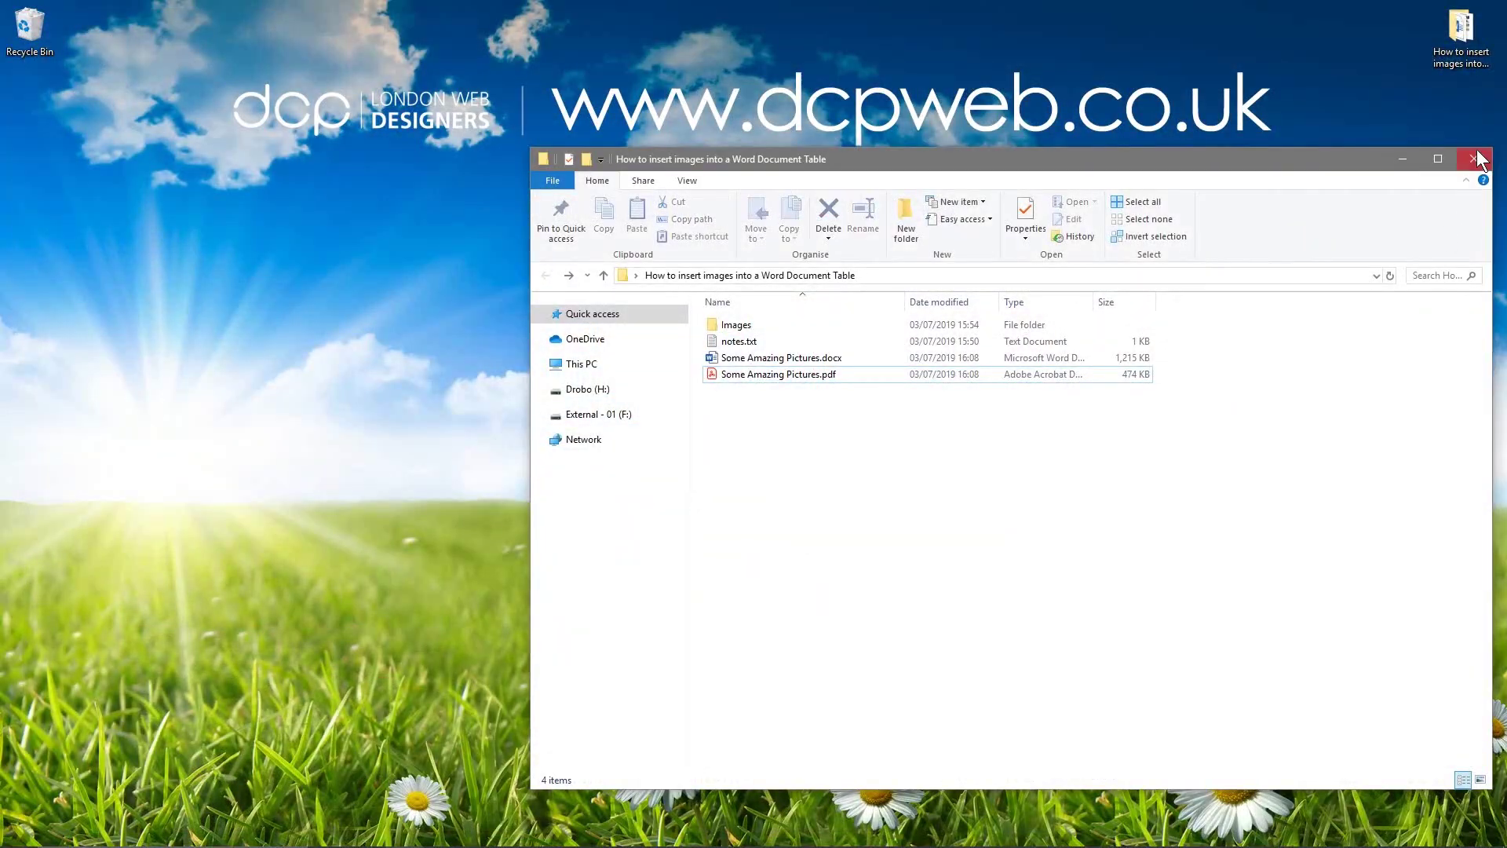